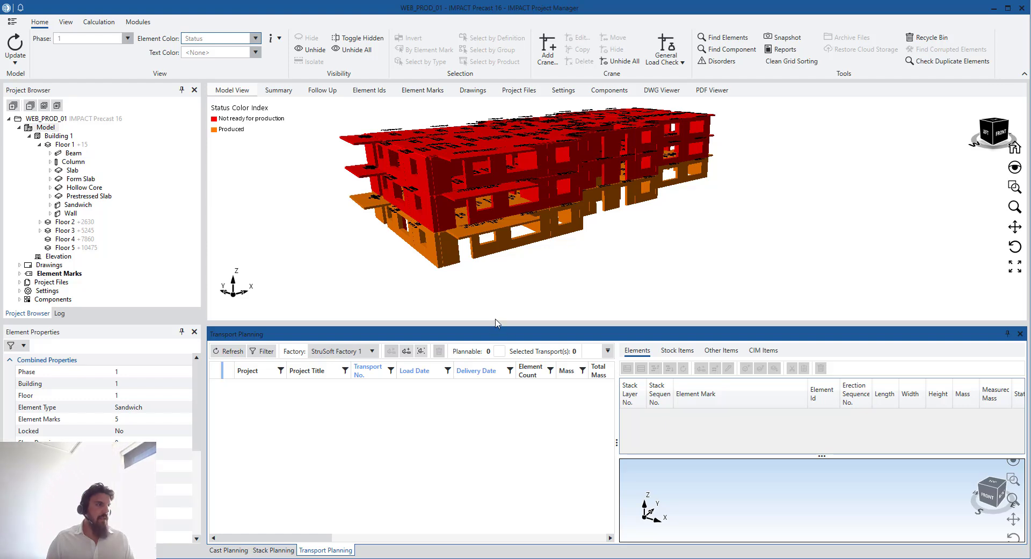
# - Enlarge the Transport Planning pane, switch to IMPACT Resource Manager and show the A Frame stack template's rack settings
pyautogui.moveTo(497, 323); pyautogui.dragTo(498, 309)
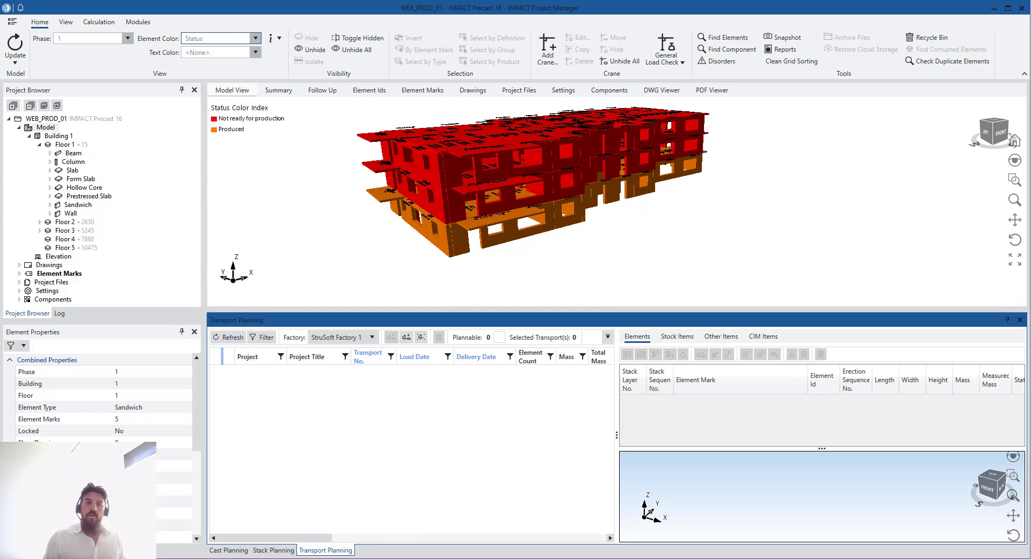
pyautogui.click(404, 558)
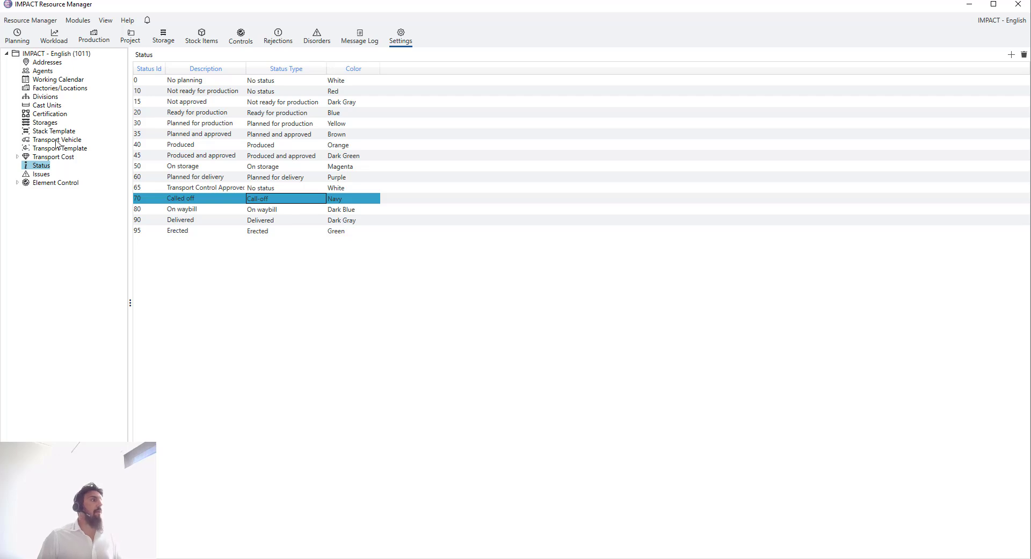
pyautogui.click(48, 114)
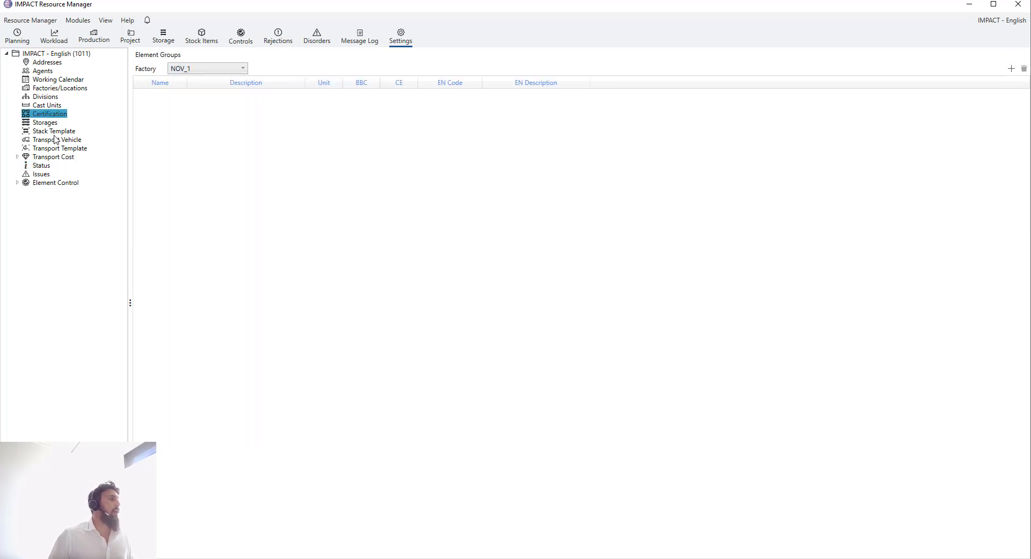
pyautogui.click(58, 140)
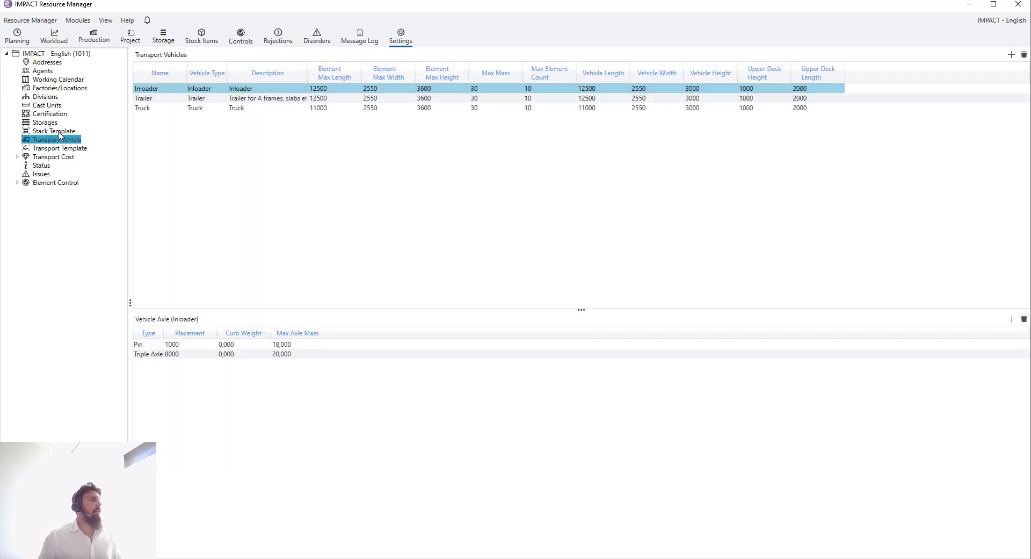
pyautogui.click(61, 132)
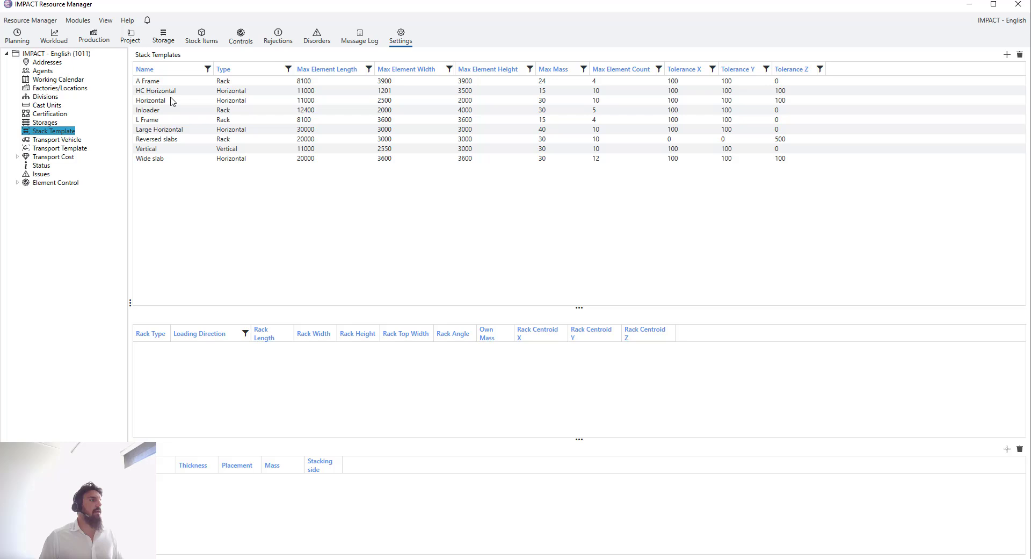
pyautogui.click(213, 82)
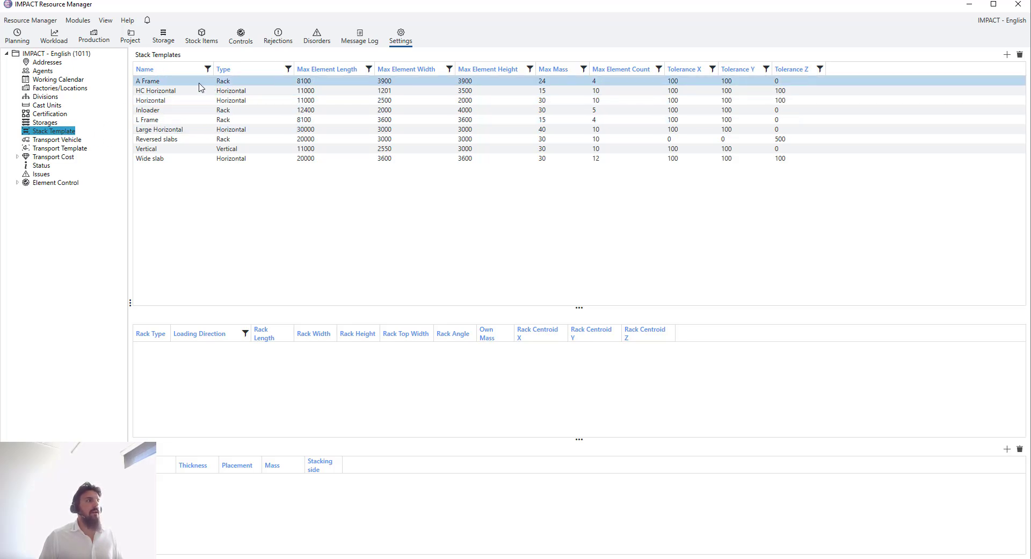
pyautogui.click(202, 90)
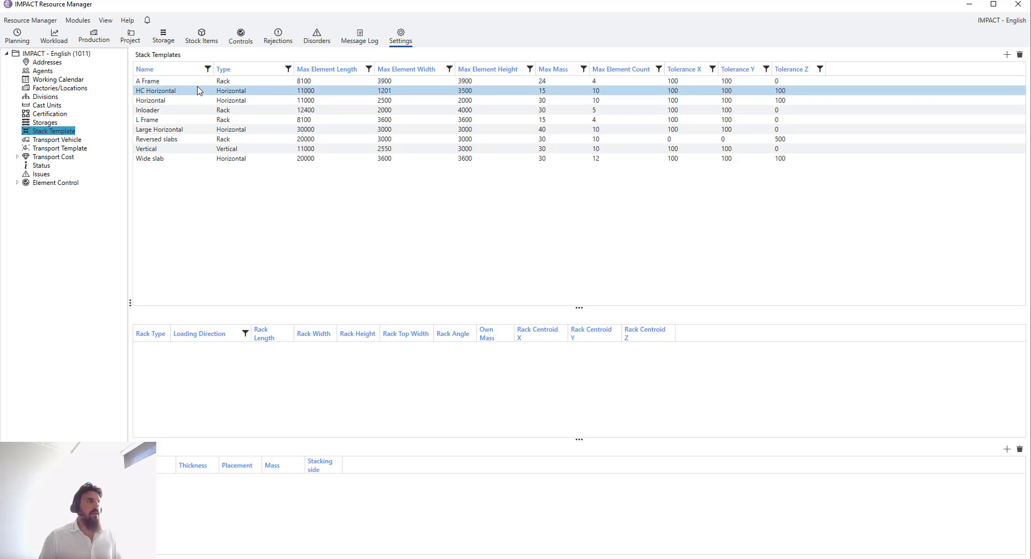
pyautogui.click(202, 83)
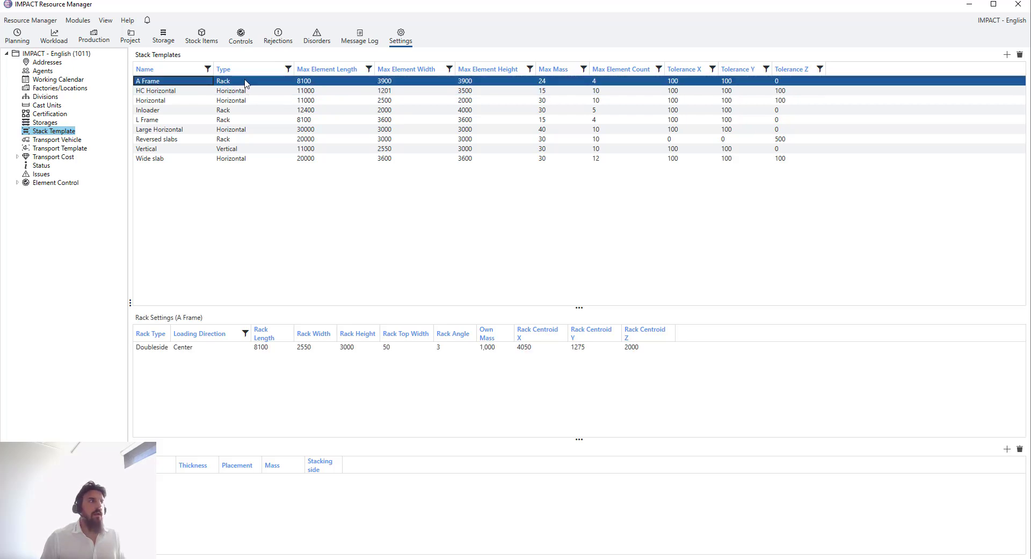
# - Examine the rack type options available for the A Frame stack template without changing the type
pyautogui.click(168, 348)
pyautogui.click(168, 347)
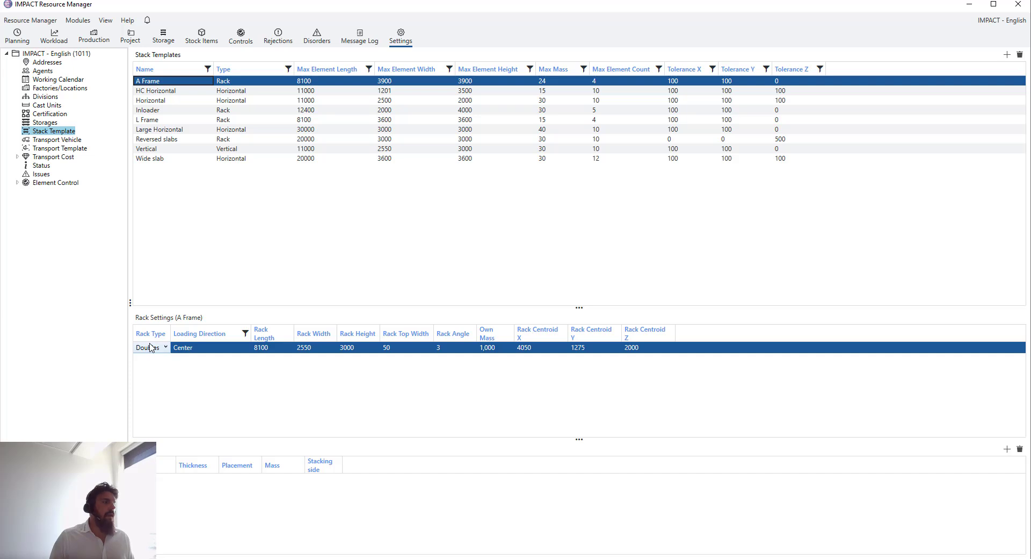
pyautogui.click(152, 347)
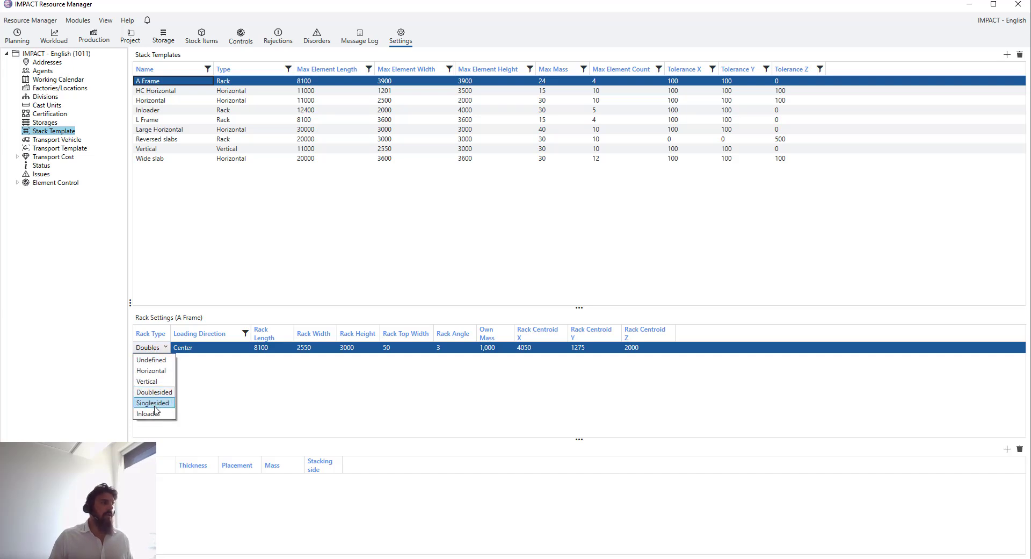
pyautogui.click(249, 422)
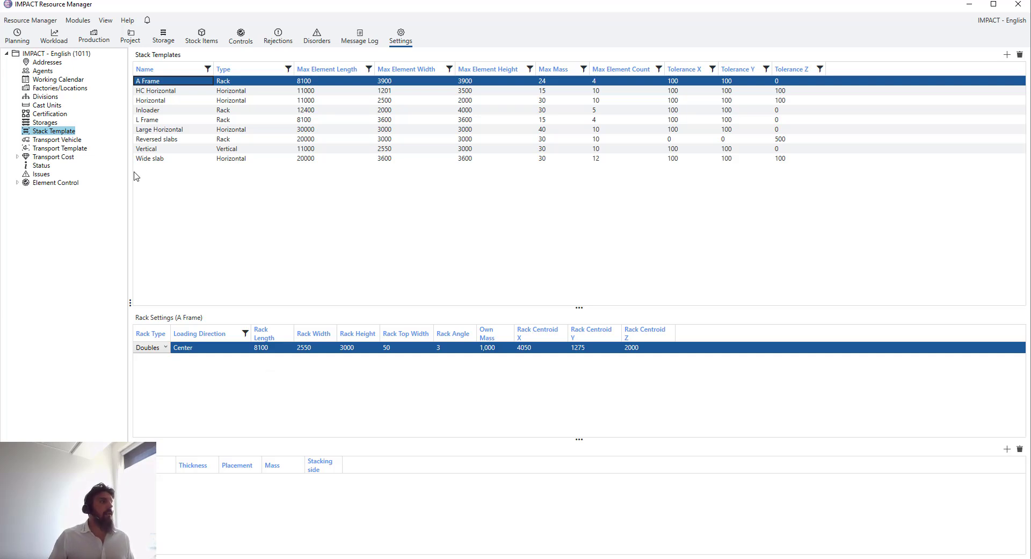
# - Inspect the type setting of the HC Horizontal stack template
pyautogui.click(218, 94)
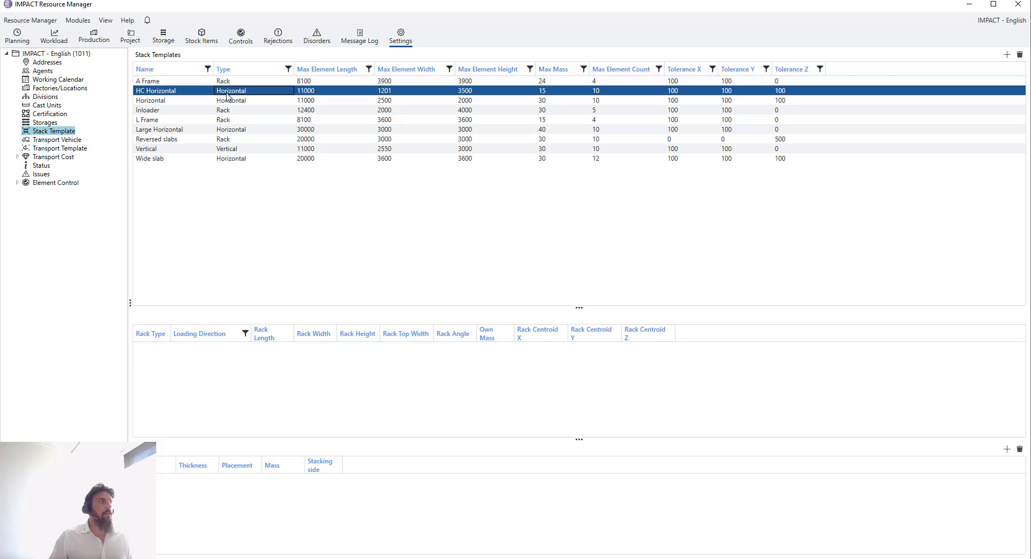
pyautogui.click(229, 96)
pyautogui.click(229, 97)
pyautogui.click(229, 97)
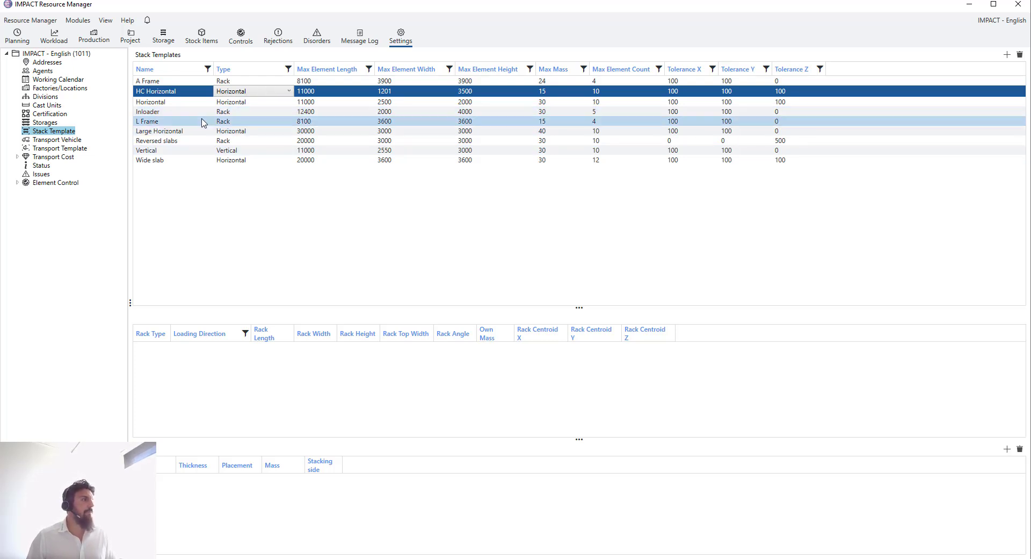
# - Review the axle settings of the Truck, Trailer and Inloader transport vehicles
pyautogui.click(71, 141)
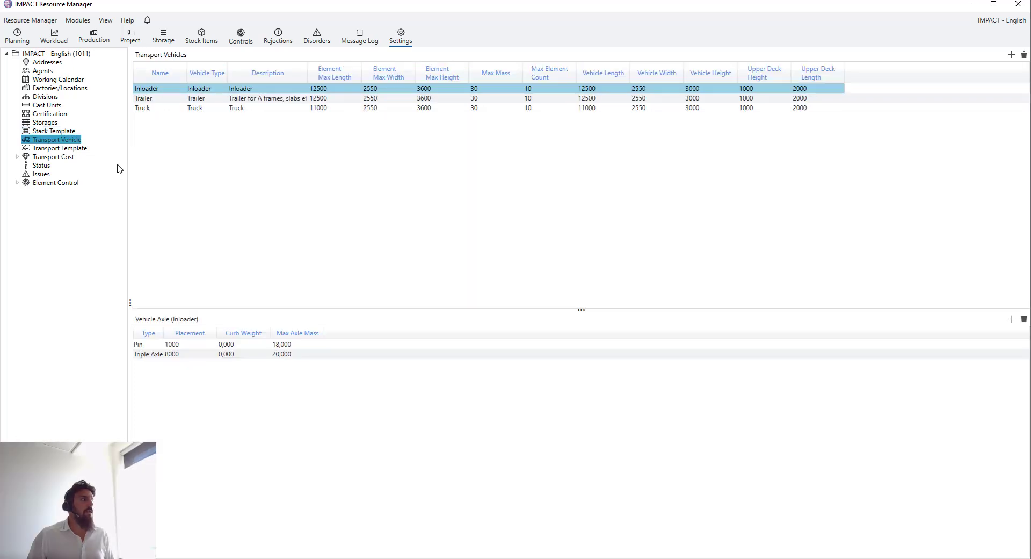
pyautogui.click(170, 101)
pyautogui.click(169, 113)
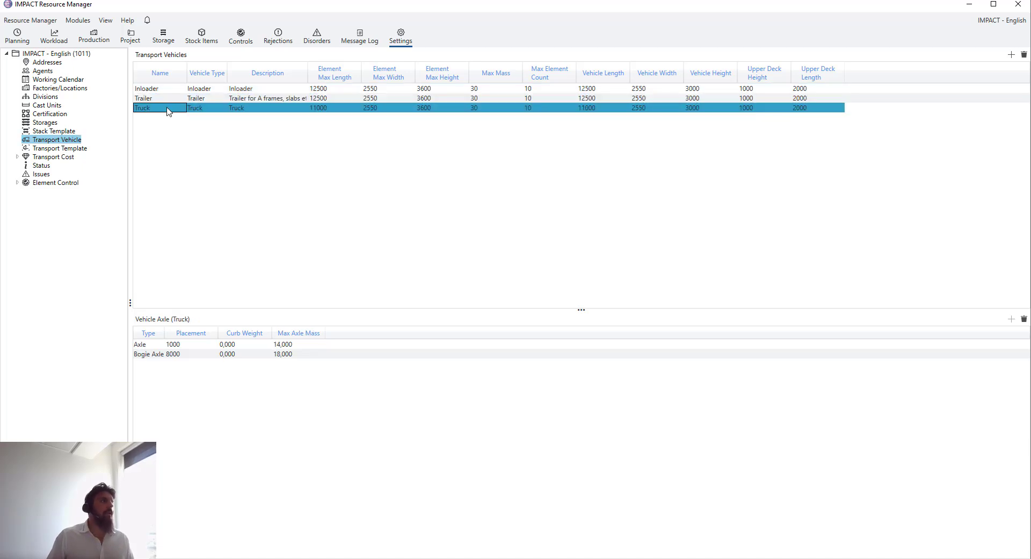
pyautogui.click(169, 102)
pyautogui.click(168, 100)
pyautogui.click(168, 90)
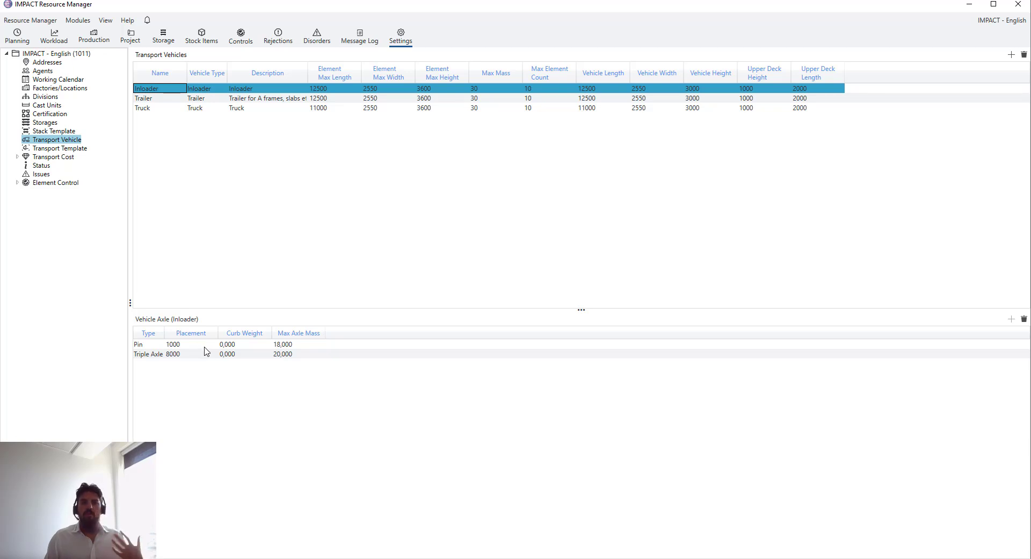
# - Review the Trailer transport template's vehicle and default stack alongside the transport vehicle and stack template lists
pyautogui.click(65, 149)
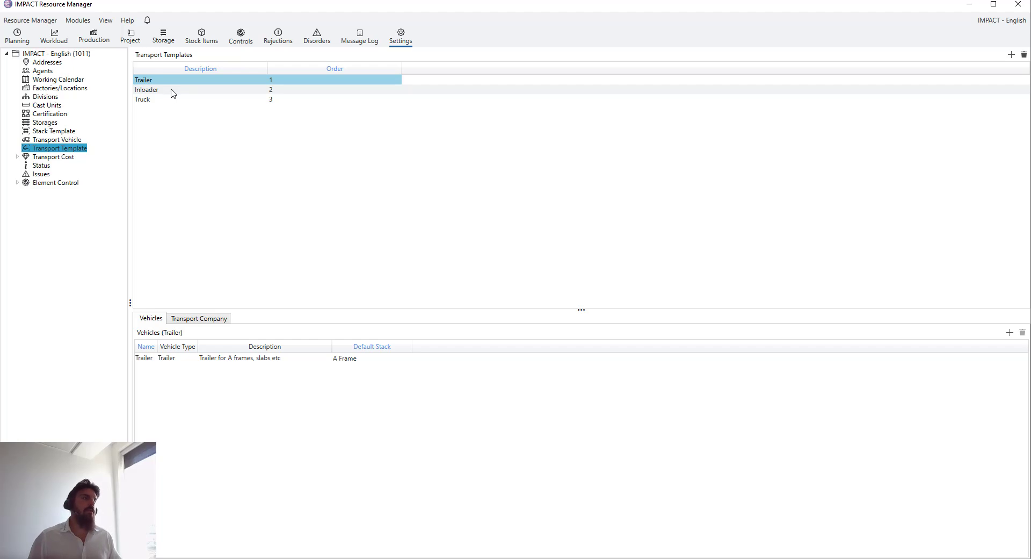
pyautogui.click(172, 360)
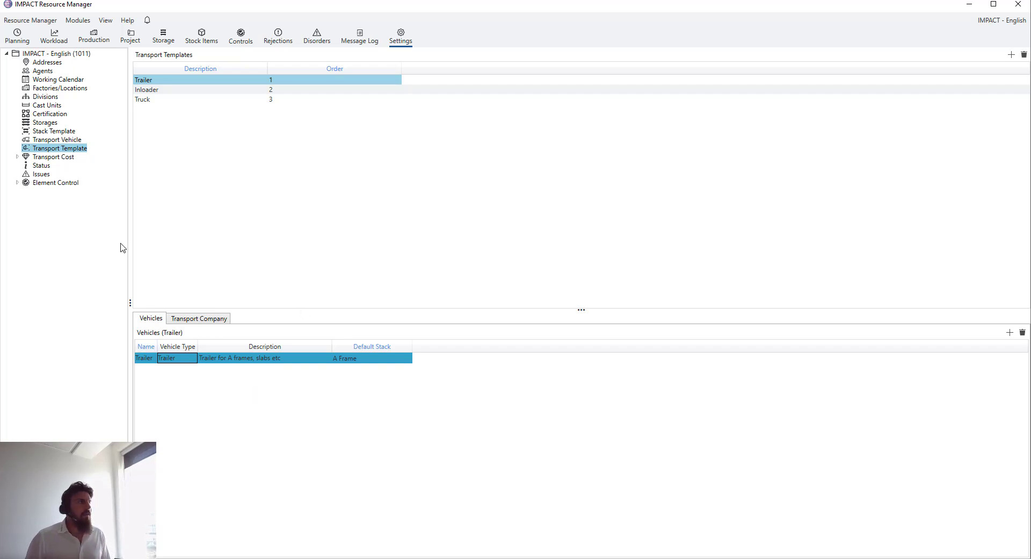
pyautogui.click(58, 133)
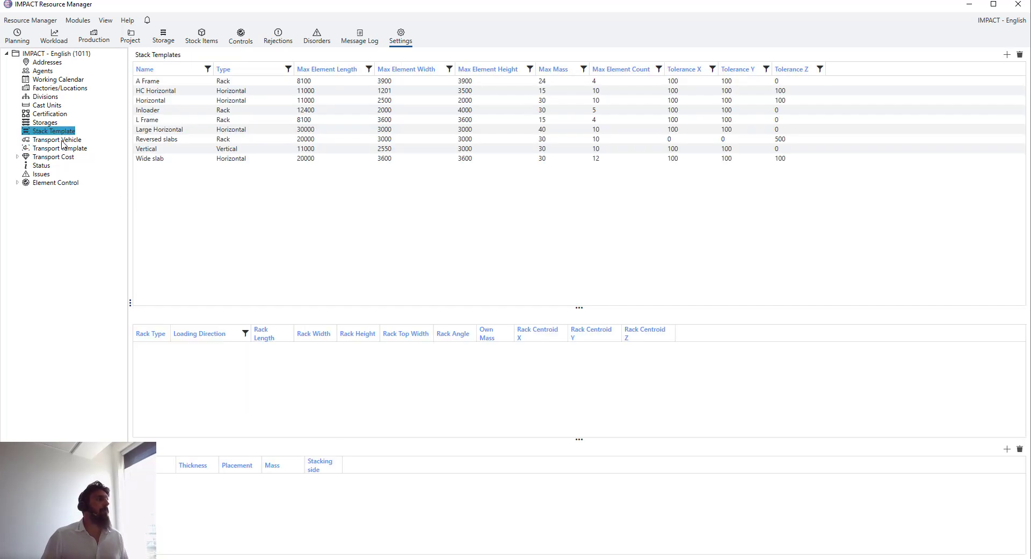
pyautogui.click(67, 142)
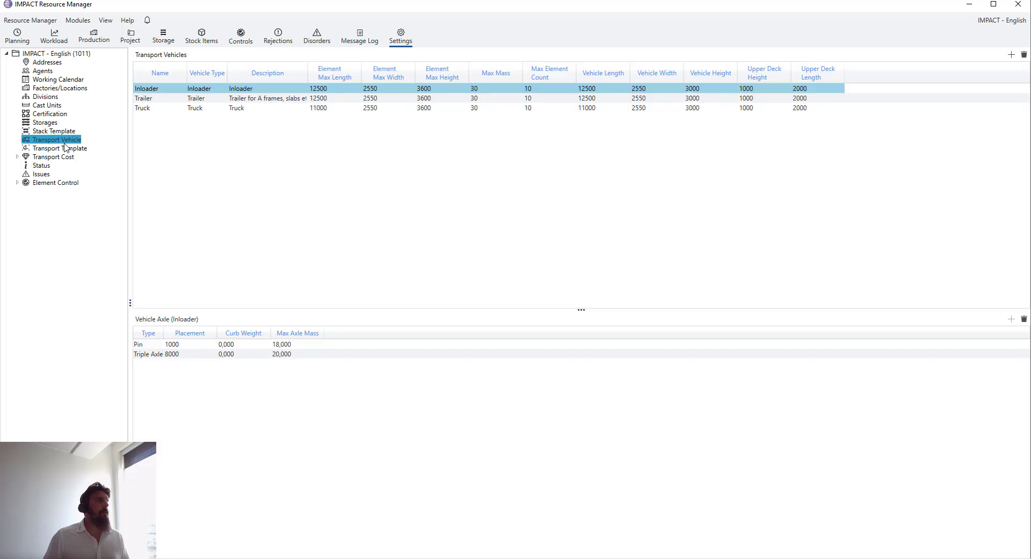
pyautogui.click(64, 150)
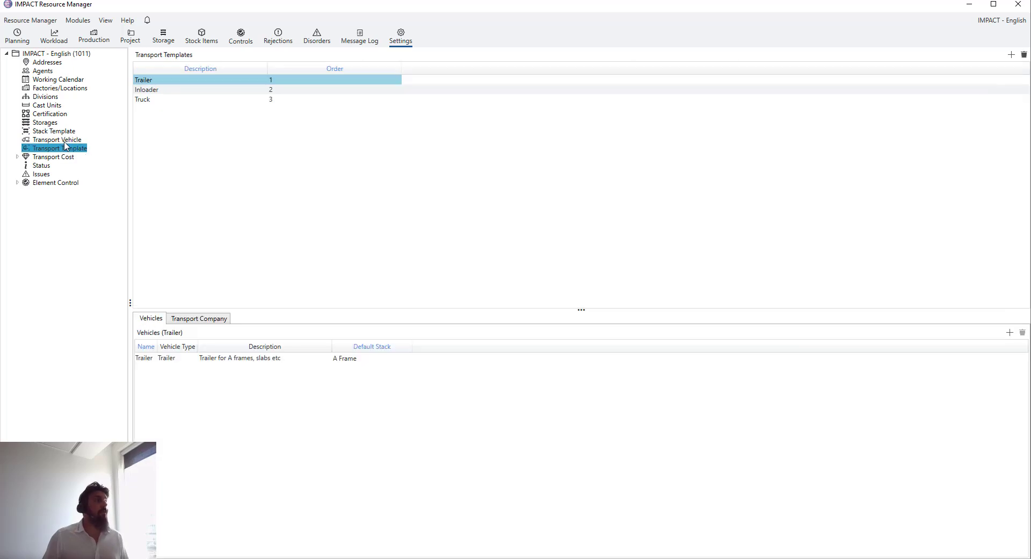
pyautogui.click(67, 141)
pyautogui.press('Up')
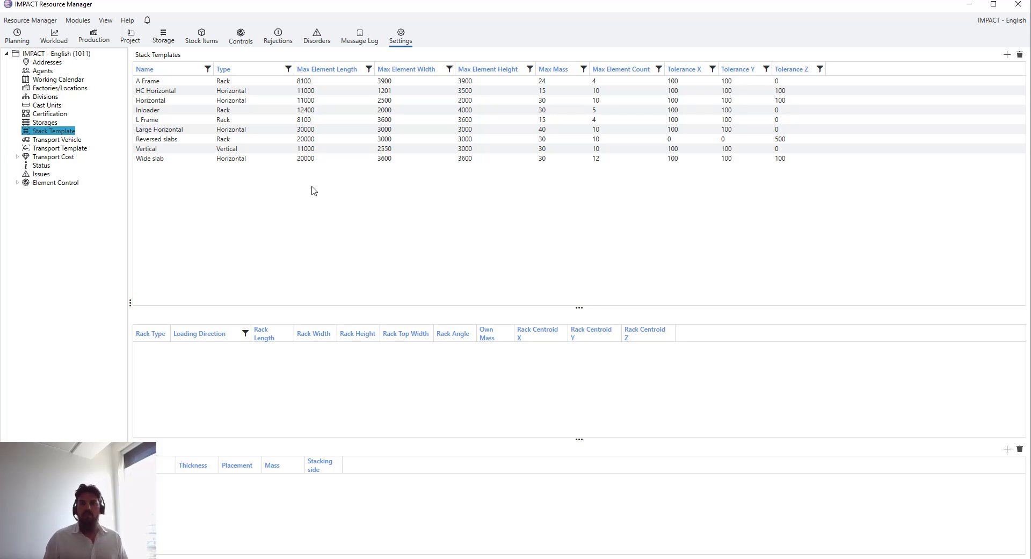
pyautogui.click(385, 159)
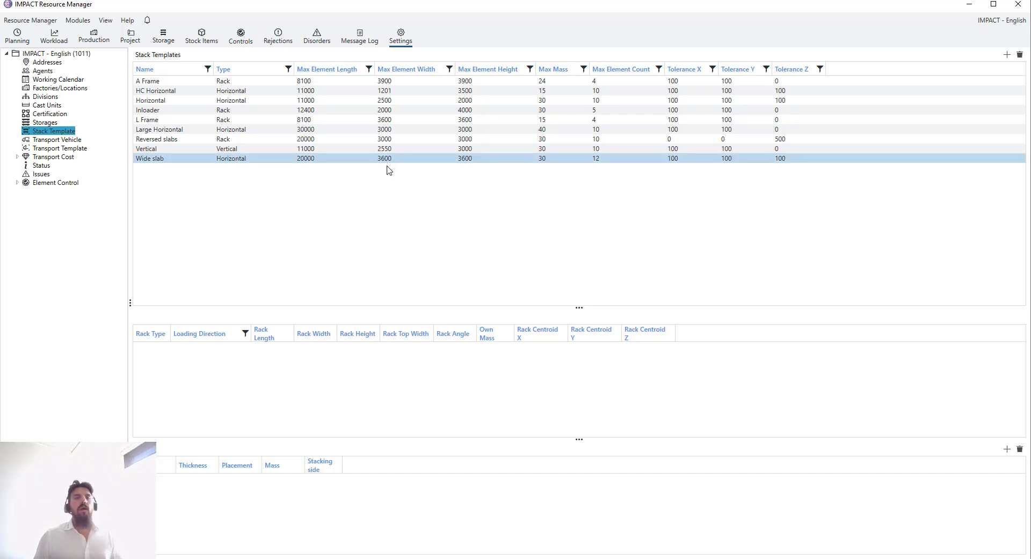
pyautogui.click(389, 174)
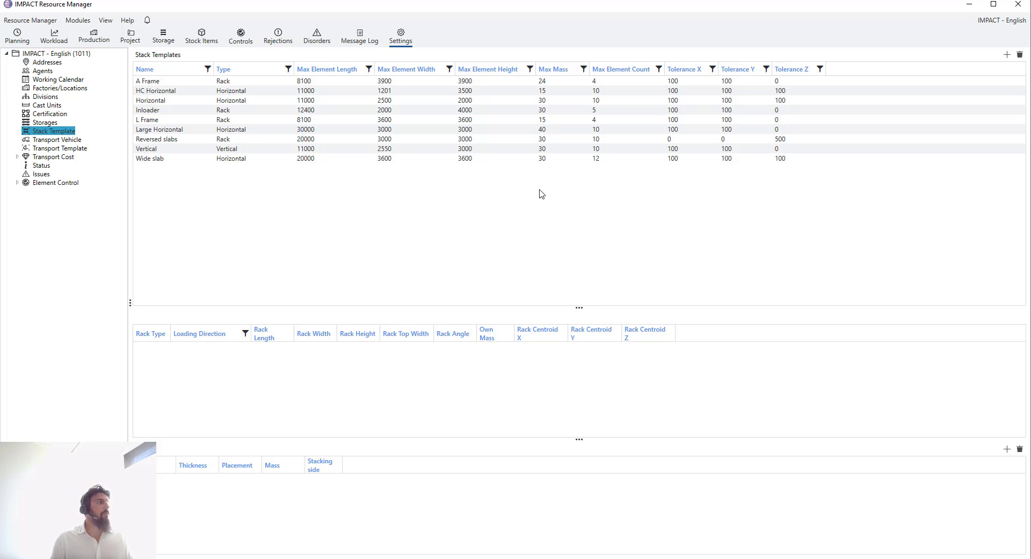
# - Examine the Transport and Stack settings in the company properties
pyautogui.click(78, 54)
pyautogui.scroll(-3, 483, 239)
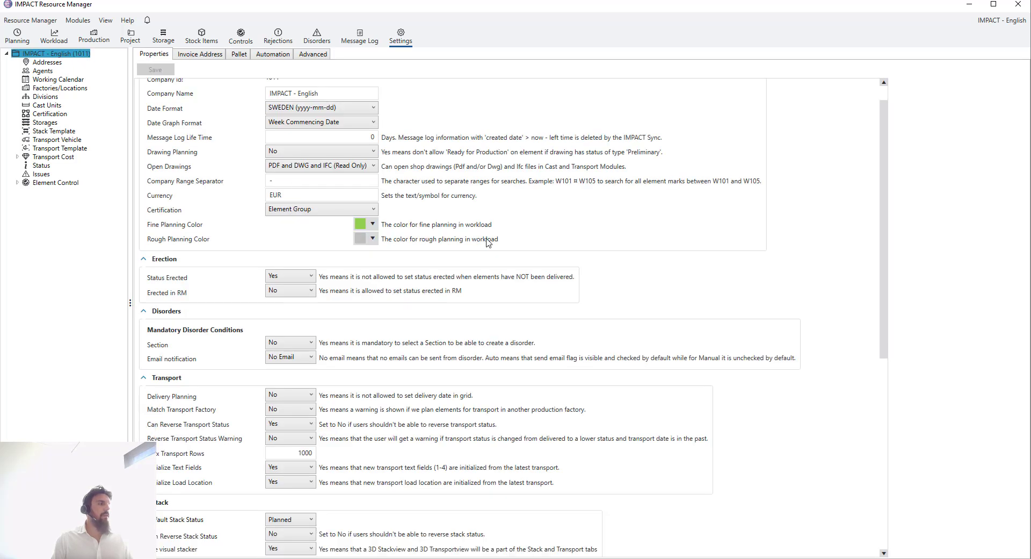
pyautogui.scroll(-2, 478, 237)
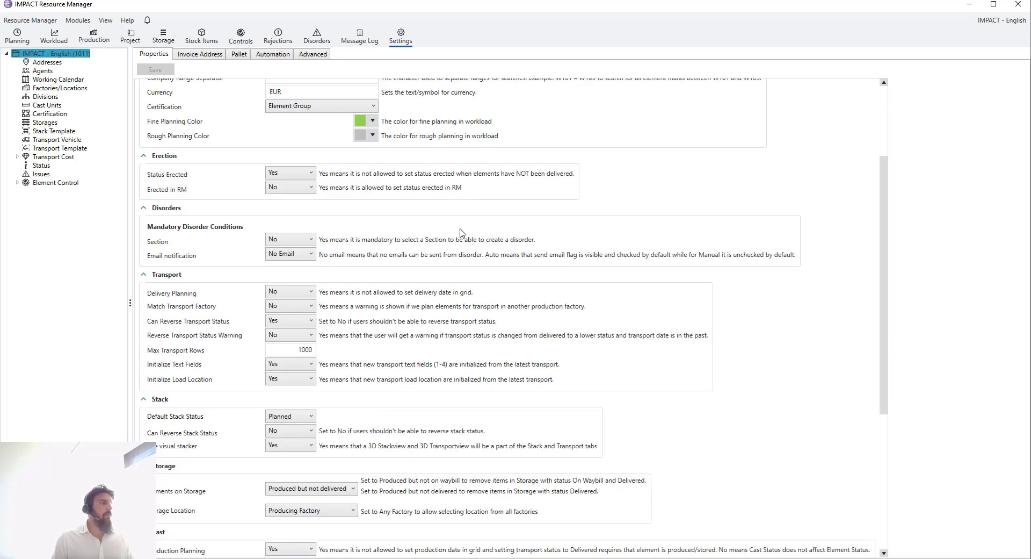
pyautogui.scroll(-1, 461, 227)
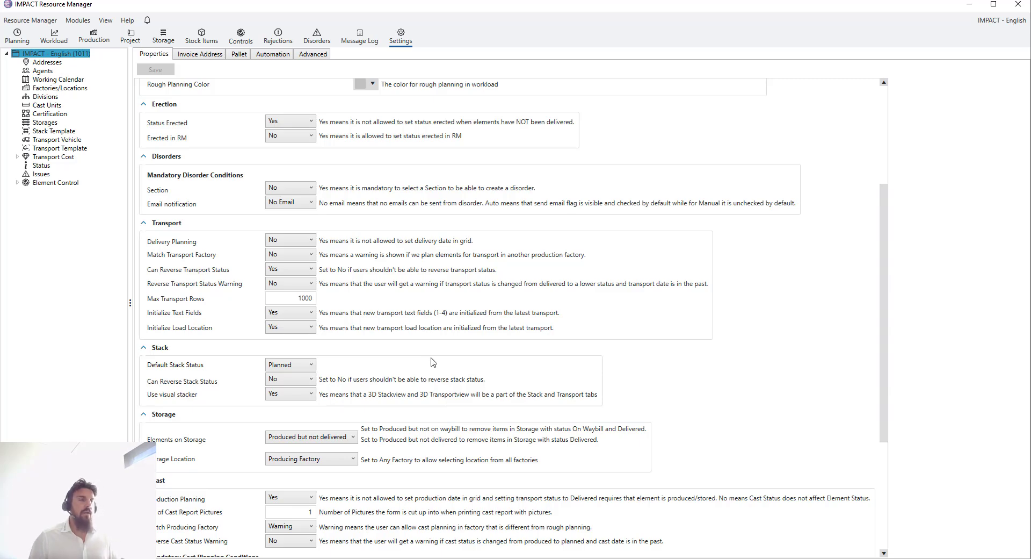
# - Switch back to IMPACT Project Manager and show only the Floor 1 sandwich elements in the model view
pyautogui.click(970, 6)
pyautogui.scroll(-3, 511, 285)
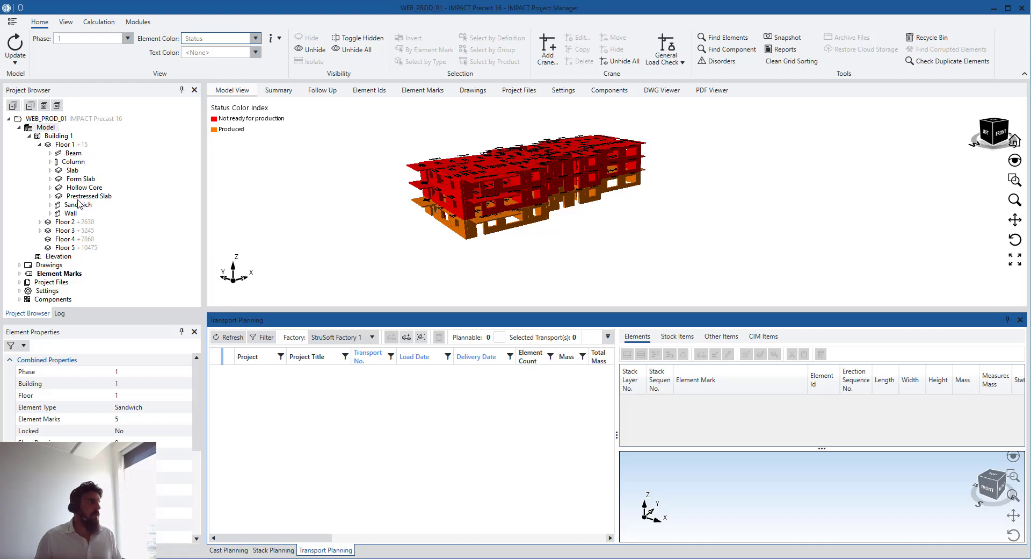
pyautogui.click(78, 207)
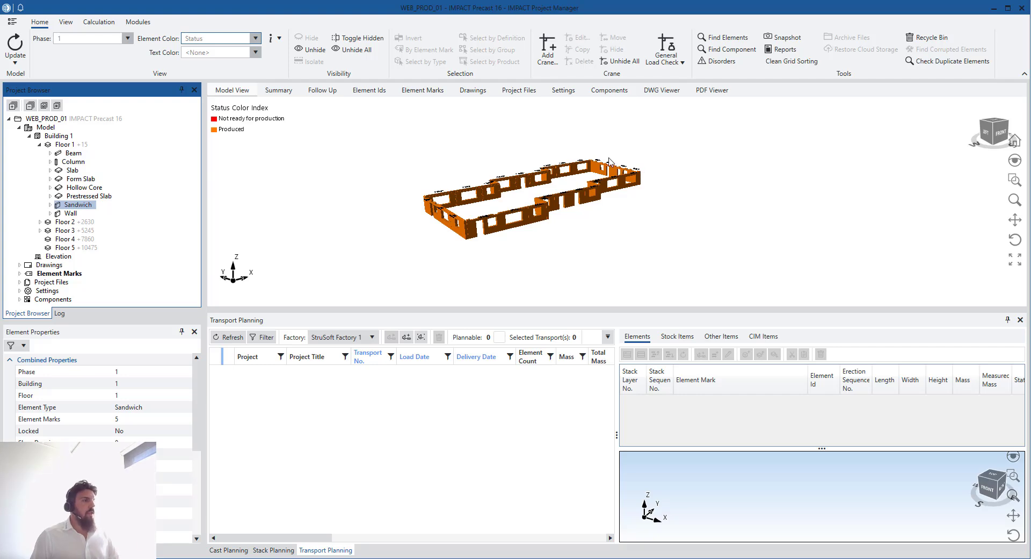
# - Select the three adjoining sandwich walls SW10, SW11 and SW12 along the front facade in the model
pyautogui.scroll(1, 474, 251)
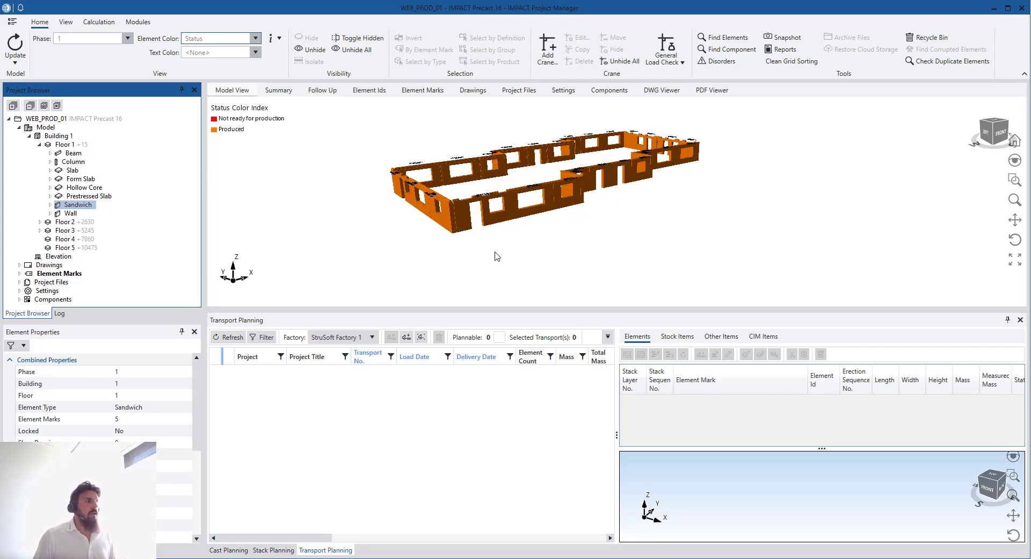
pyautogui.scroll(2, 498, 256)
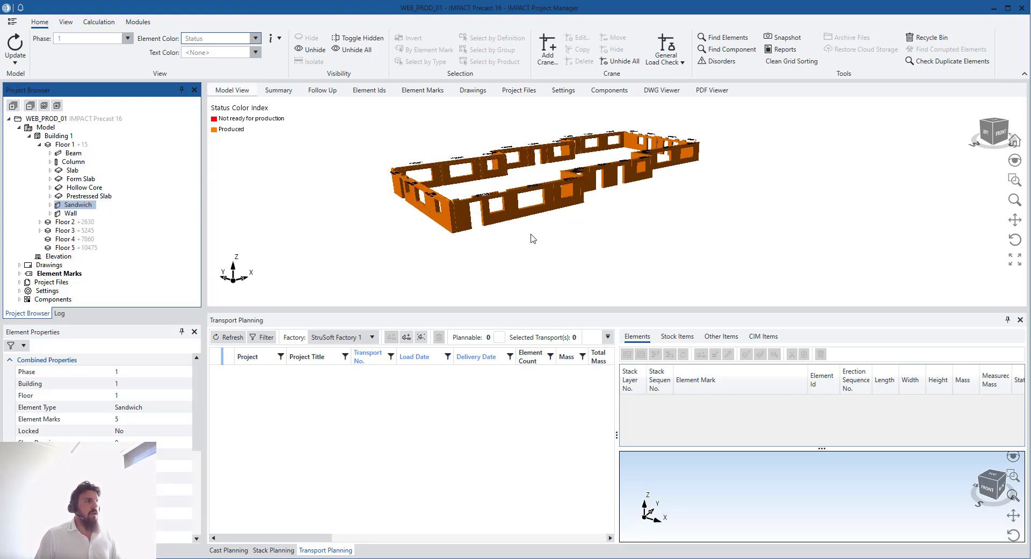
pyautogui.moveTo(534, 239); pyautogui.dragTo(524, 248, button='middle')
pyautogui.click(498, 242)
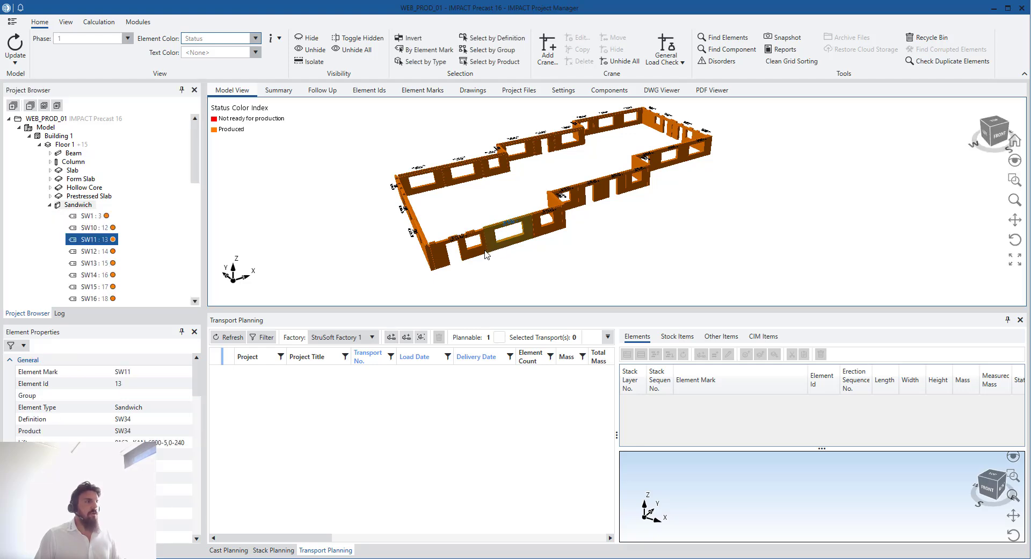
pyautogui.keyDown('ctrl'); pyautogui.click(483, 249); pyautogui.keyUp('ctrl')
pyautogui.keyDown('ctrl'); pyautogui.click(559, 231); pyautogui.keyUp('ctrl')
pyautogui.scroll(2, 554, 228)
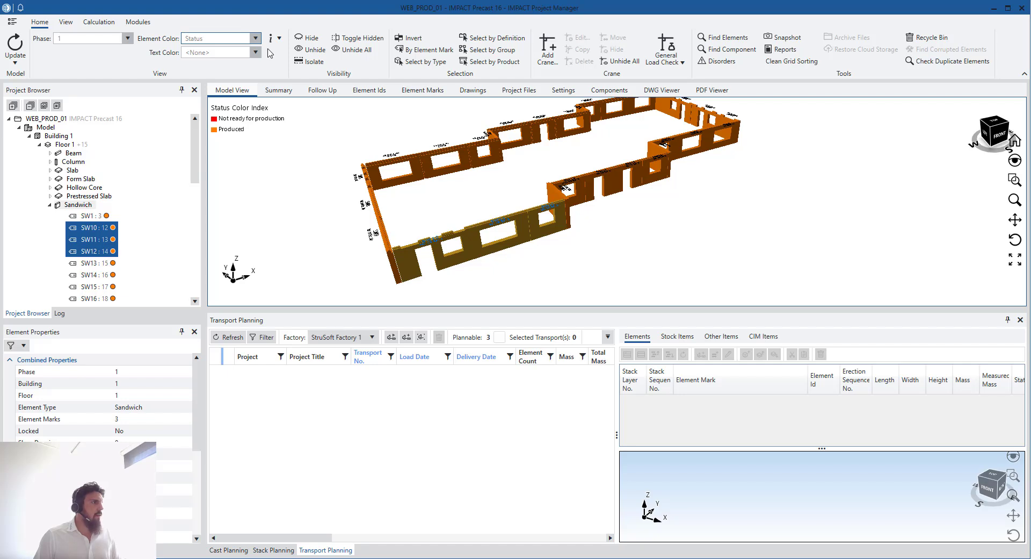
# - Set the model's element color to <None>, keeping the three sandwich walls selected
pyautogui.click(256, 38)
pyautogui.scroll(-3, 230, 81)
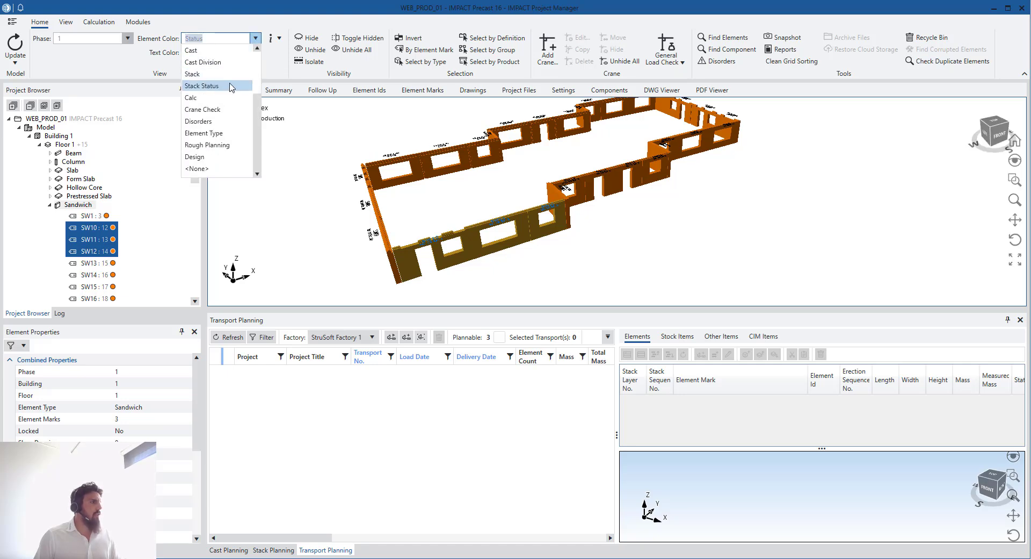
pyautogui.click(227, 171)
pyautogui.moveTo(484, 239); pyautogui.dragTo(529, 198, button='middle')
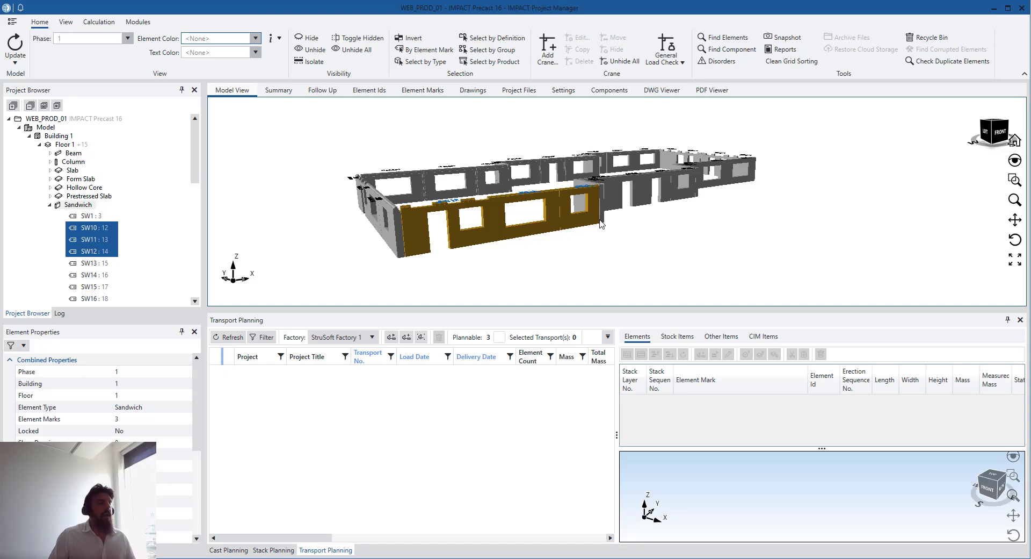
# - Add the adjoining perpendicular wall SW29 to the selected walls and start Auto Transport for the selection
pyautogui.moveTo(529, 233); pyautogui.dragTo(475, 222, button='middle')
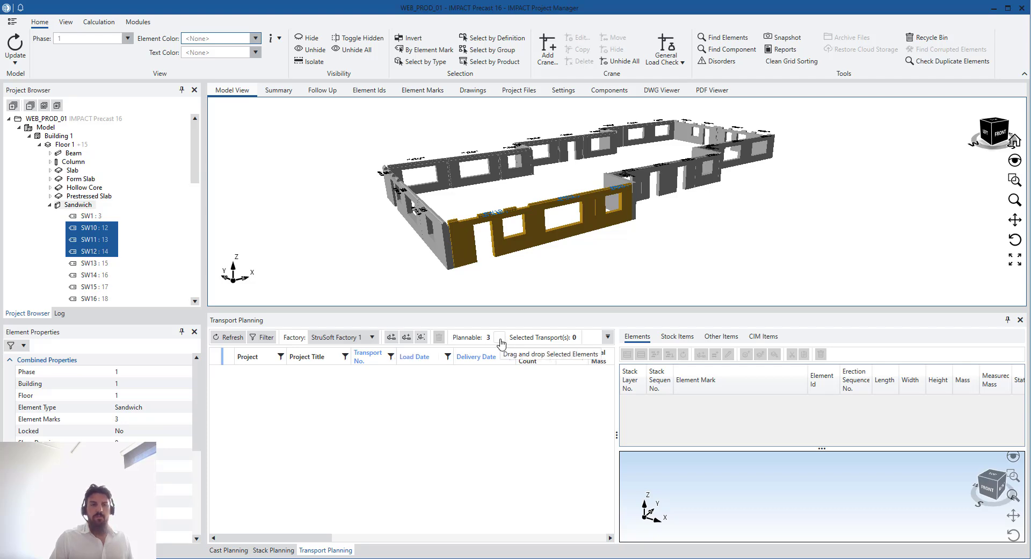
pyautogui.keyDown('ctrl'); pyautogui.click(624, 183); pyautogui.keyUp('ctrl')
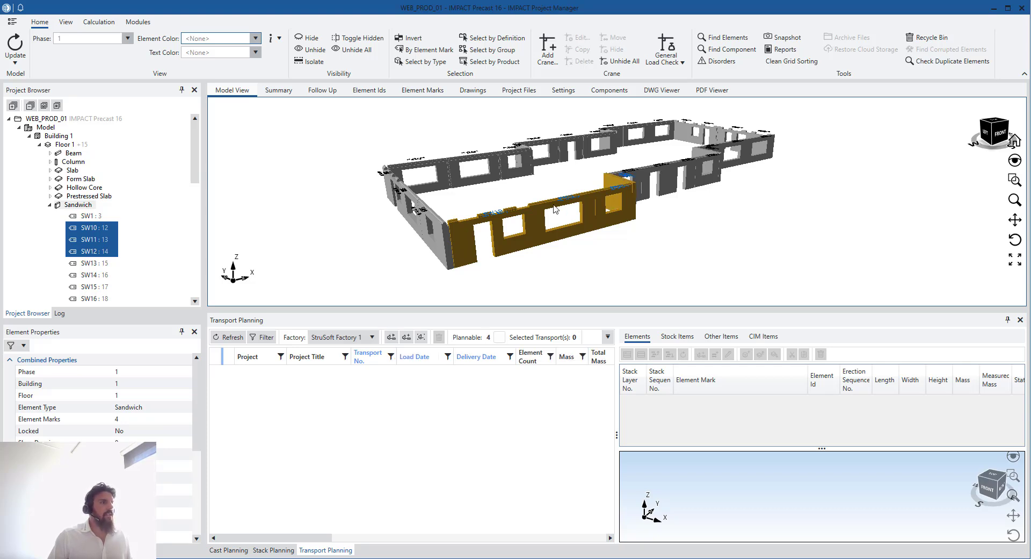
pyautogui.click(392, 337)
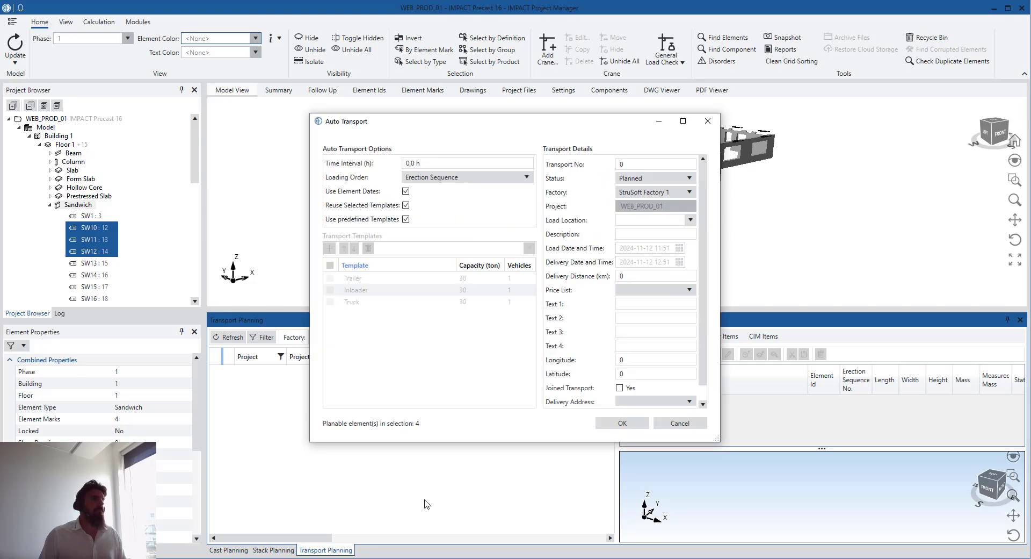
# - Turn off predefined templates, keep the loading order at Erection Sequence, and choose the Trailer transport template
pyautogui.click(406, 219)
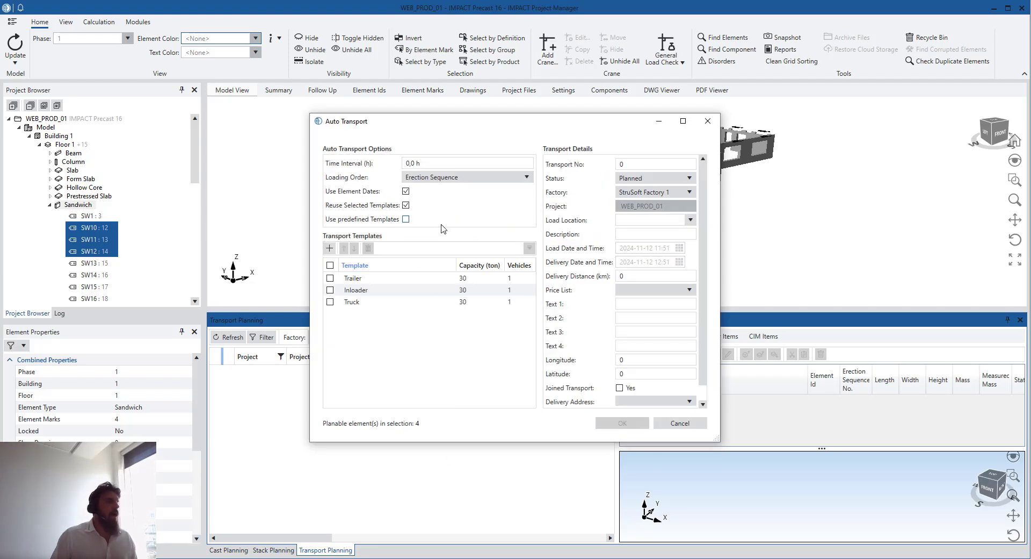
pyautogui.click(486, 180)
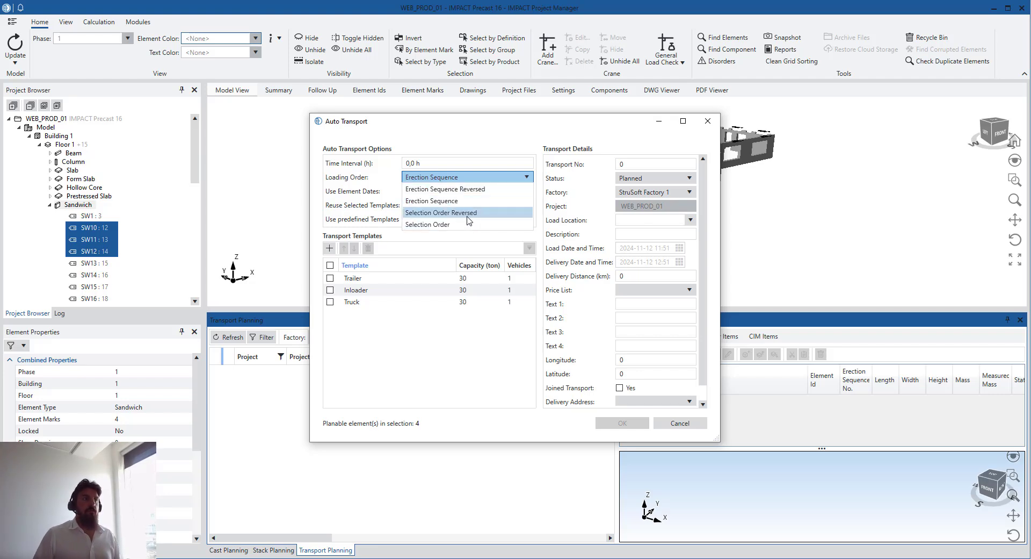
pyautogui.click(459, 175)
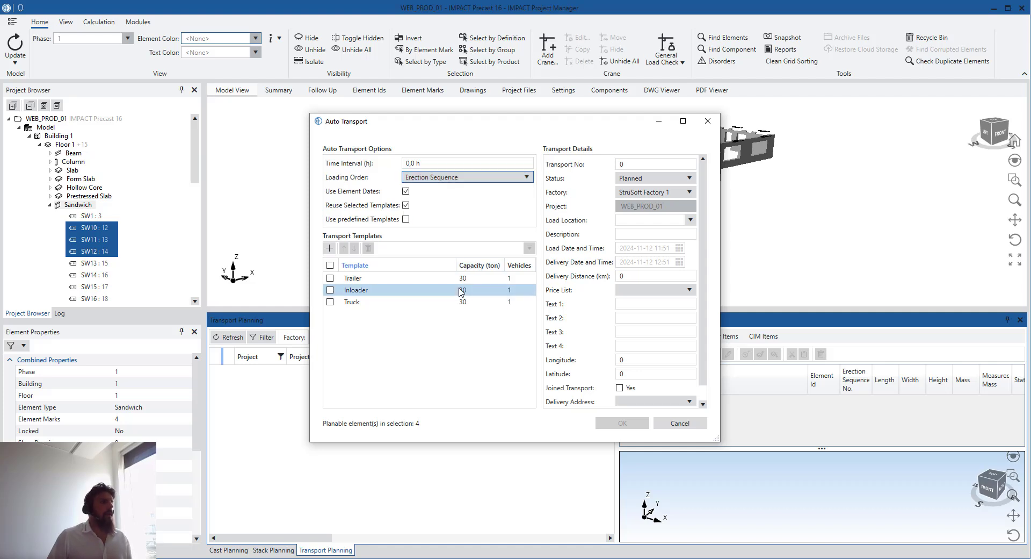
pyautogui.click(373, 279)
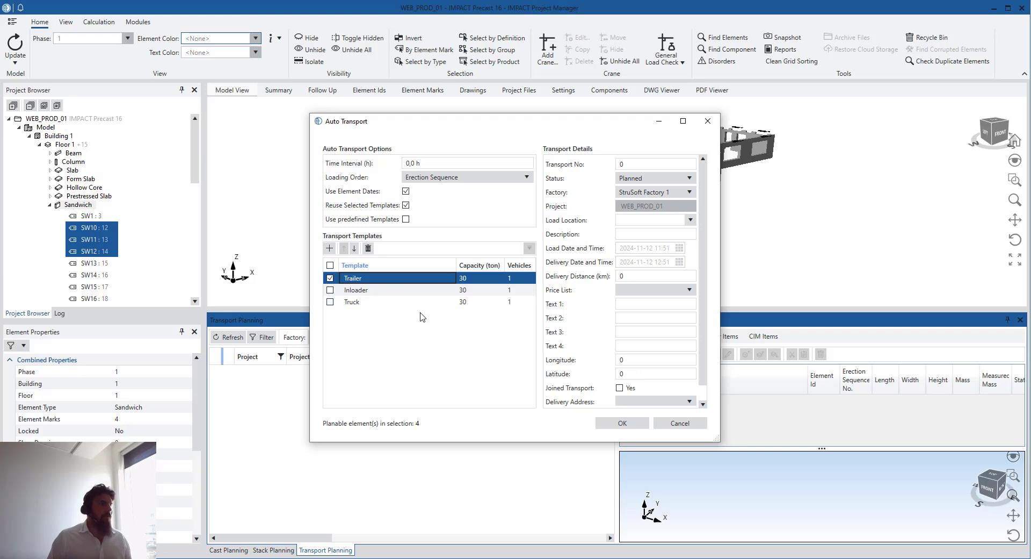
# - Set the transport status to Preliminary, keeping element dates in use, and run Auto Transport for the selected walls
pyautogui.click(642, 179)
pyautogui.click(638, 202)
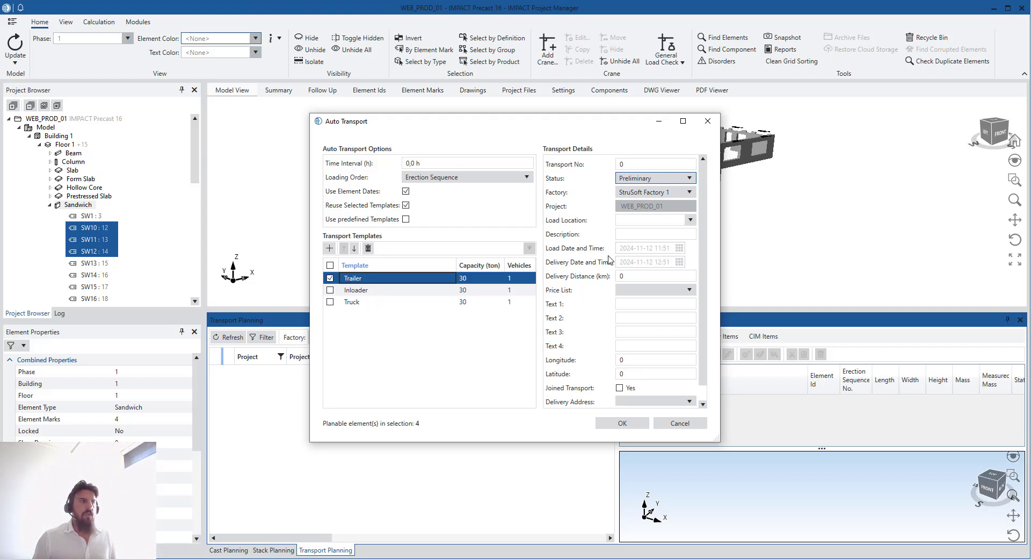
pyautogui.click(642, 289)
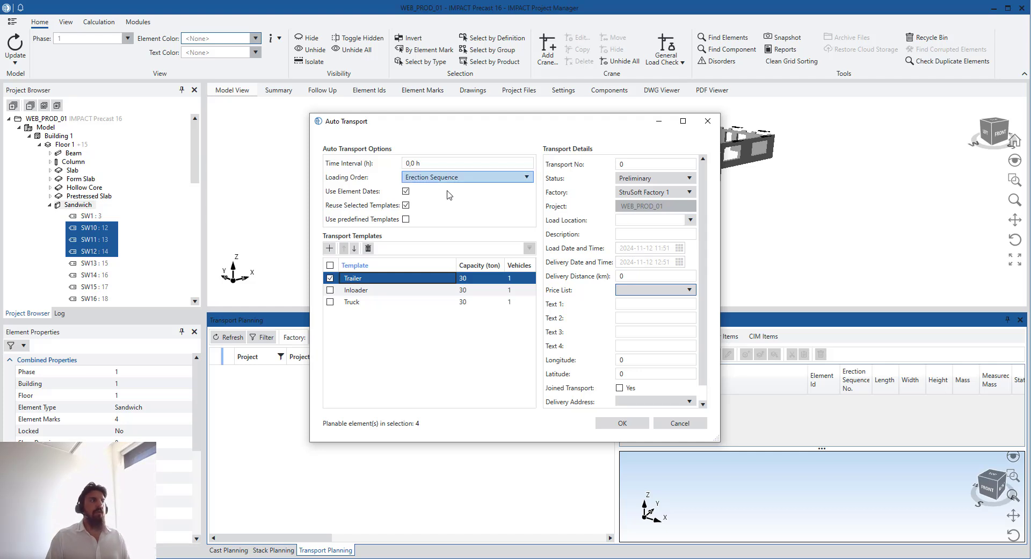
pyautogui.click(405, 192)
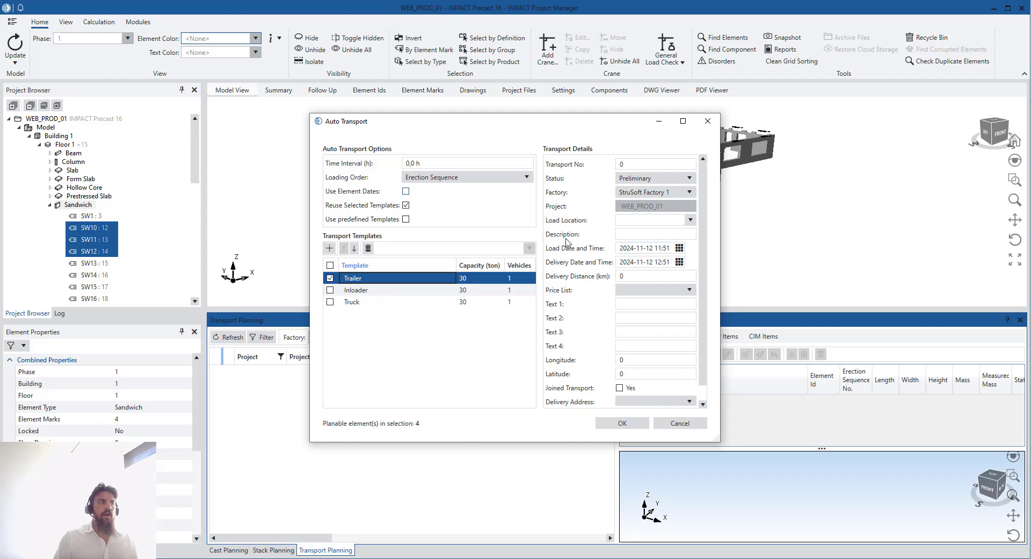
pyautogui.click(406, 191)
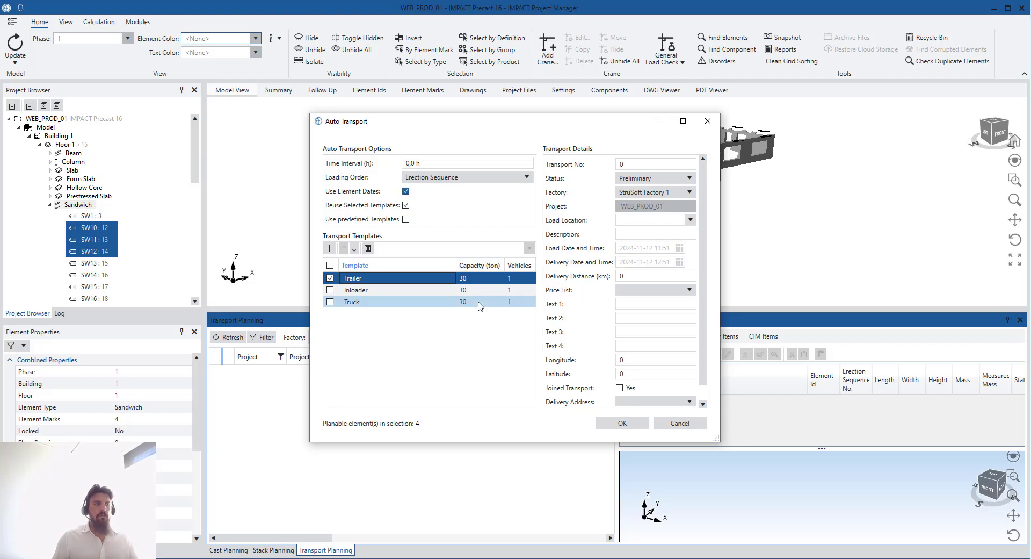
pyautogui.scroll(-1, 630, 285)
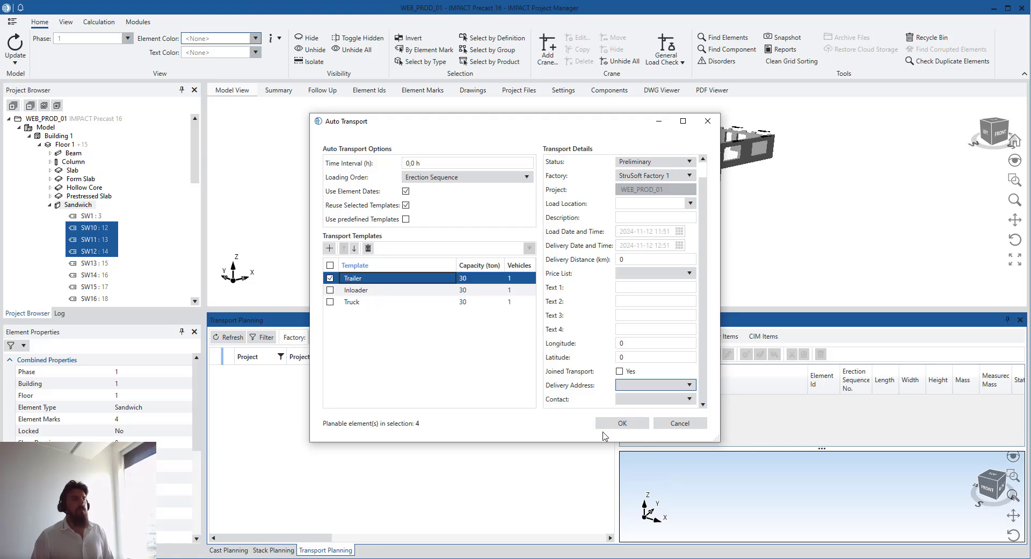
pyautogui.click(619, 424)
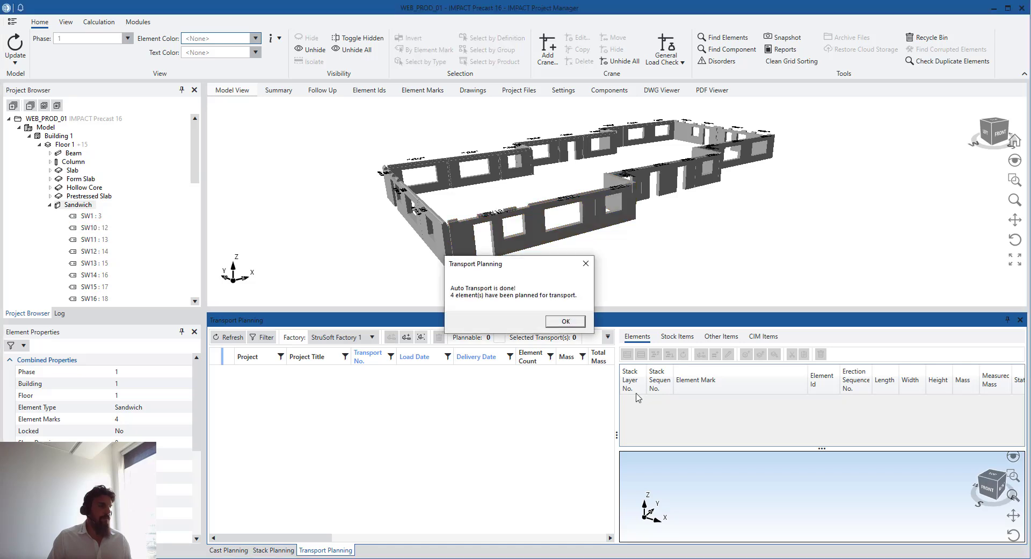
pyautogui.click(566, 321)
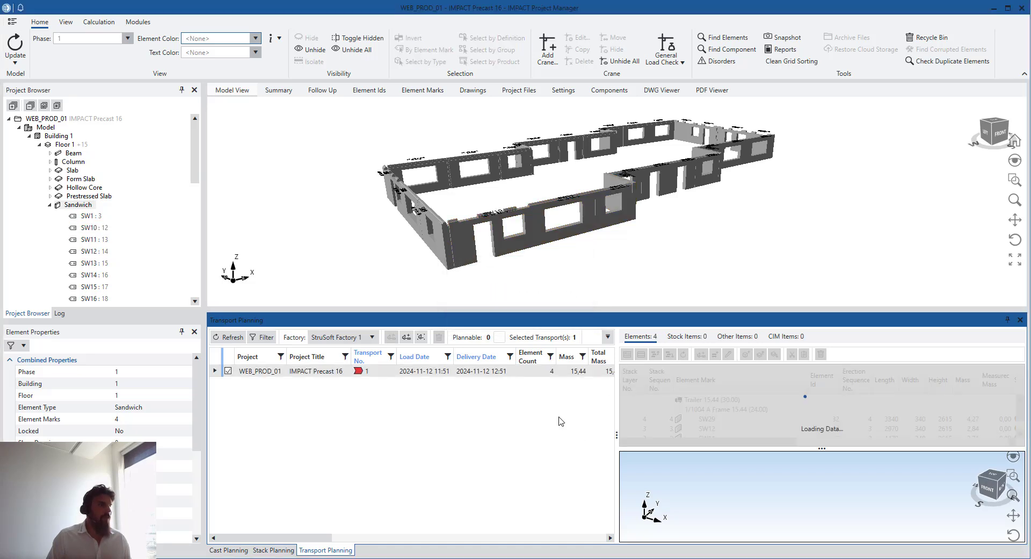
# - Select the new transport, then undock and maximize Transport Planning, resizing its transport list, element list and 3D preview
pyautogui.click(506, 372)
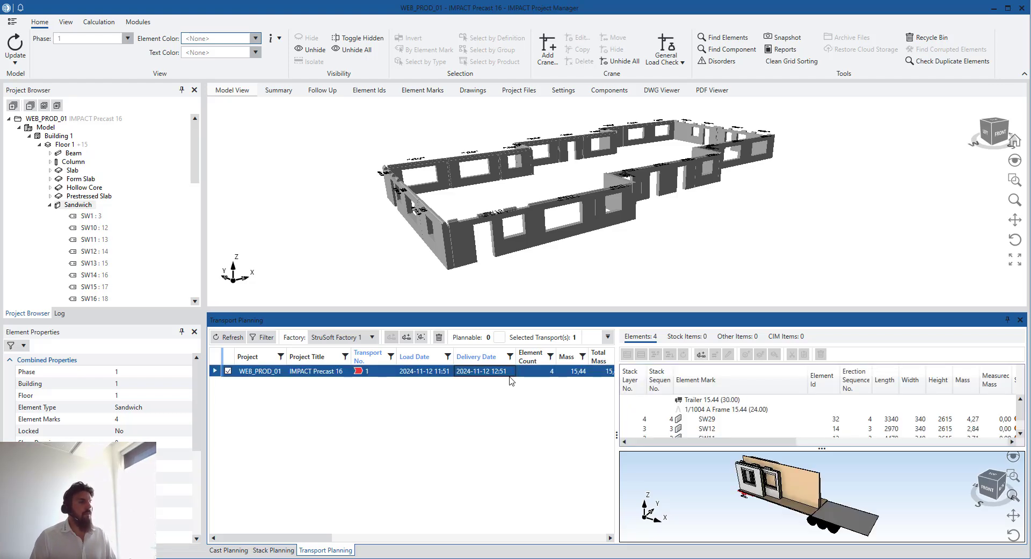
pyautogui.moveTo(778, 308); pyautogui.dragTo(777, 244)
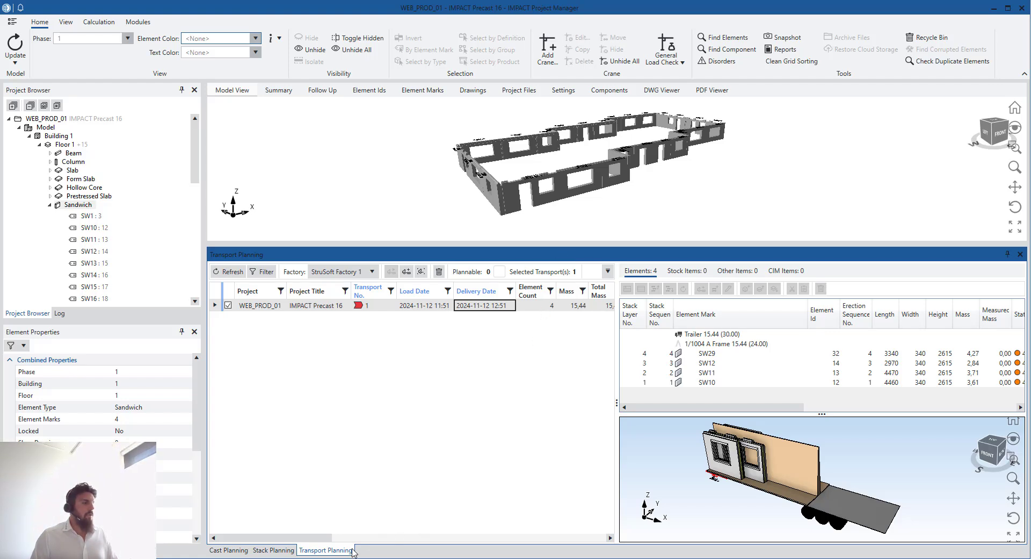
pyautogui.moveTo(355, 551); pyautogui.dragTo(437, 405)
pyautogui.doubleClick(438, 406)
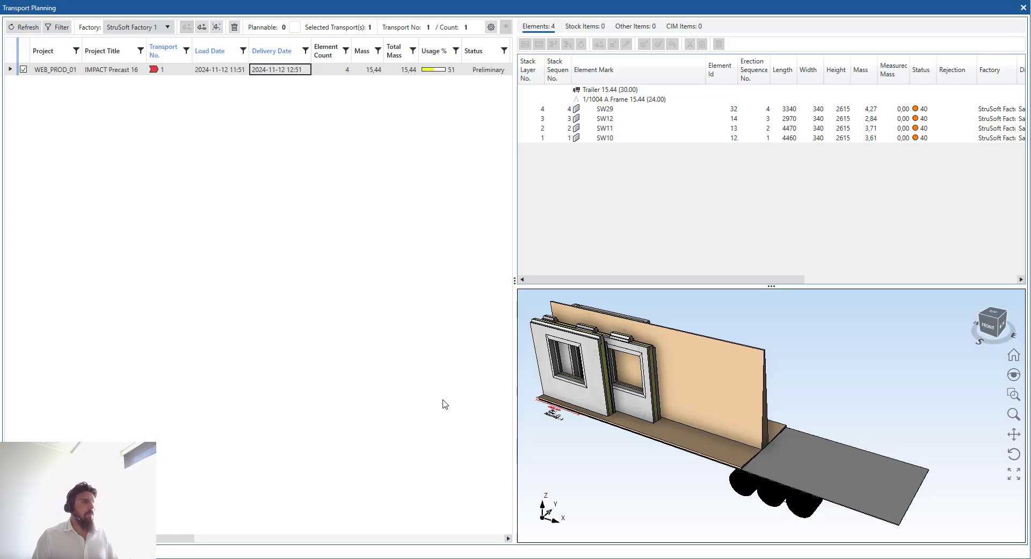
pyautogui.moveTo(514, 172); pyautogui.dragTo(629, 220)
pyautogui.moveTo(833, 286); pyautogui.dragTo(804, 231)
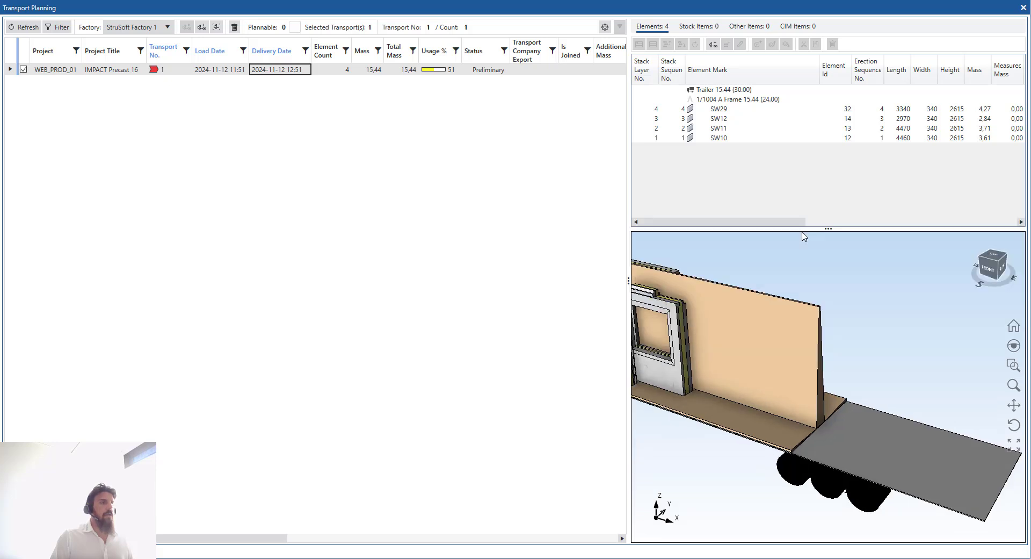
pyautogui.moveTo(630, 240); pyautogui.dragTo(569, 242)
pyautogui.click(55, 73)
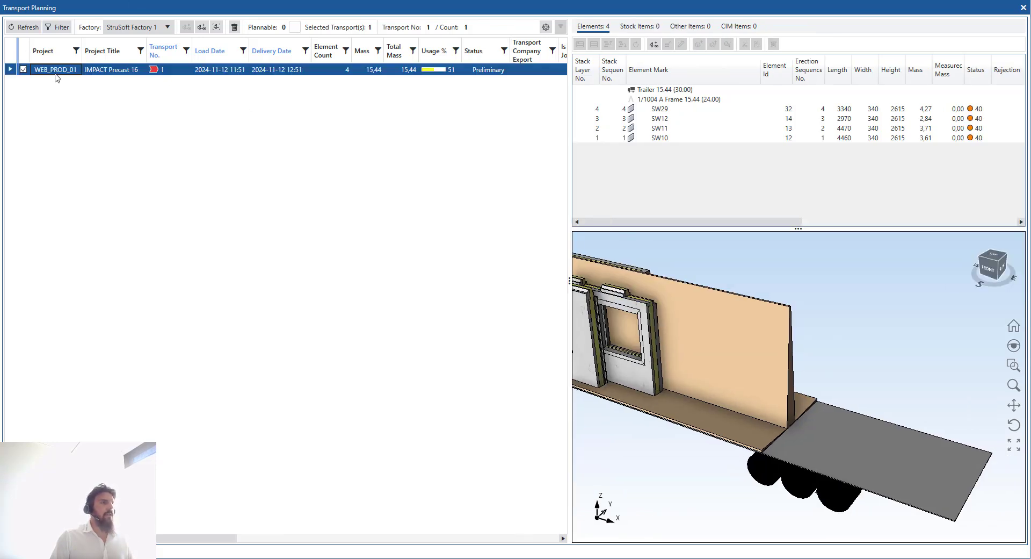
# - Highlight SW12, SW29, SW11 and SW10 one by one to check where each wall sits on the trailer
pyautogui.click(661, 119)
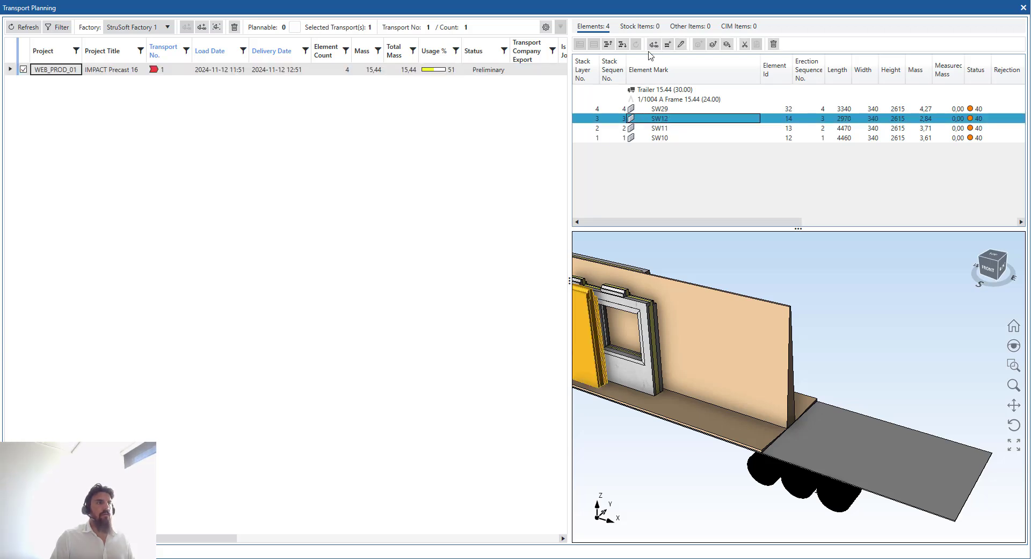
pyautogui.click(672, 110)
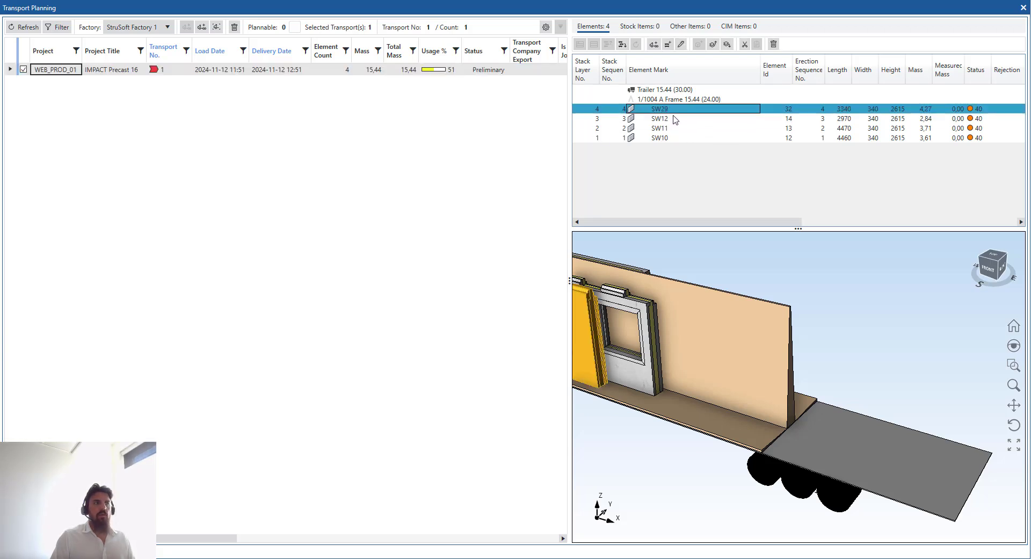
pyautogui.click(673, 117)
pyautogui.click(676, 127)
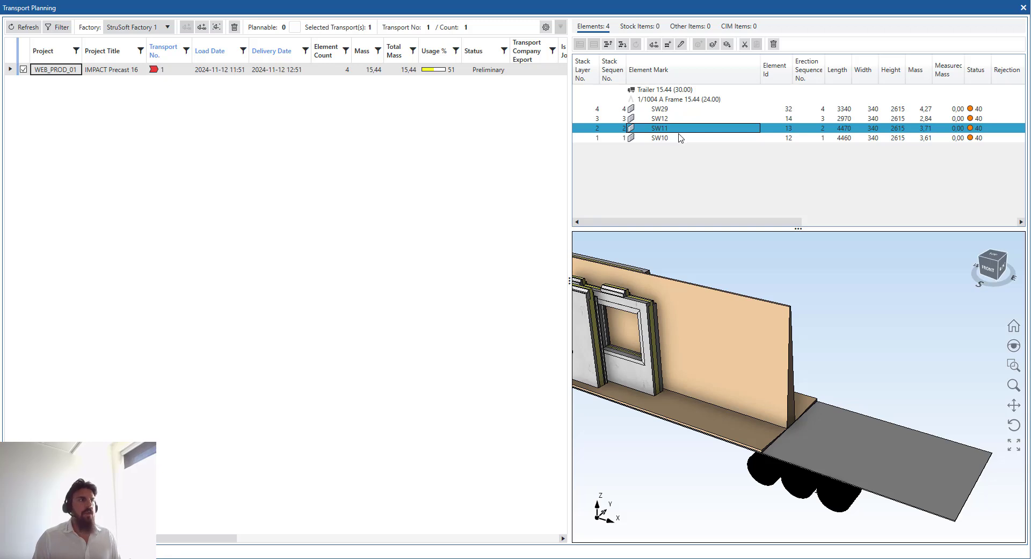
pyautogui.click(677, 139)
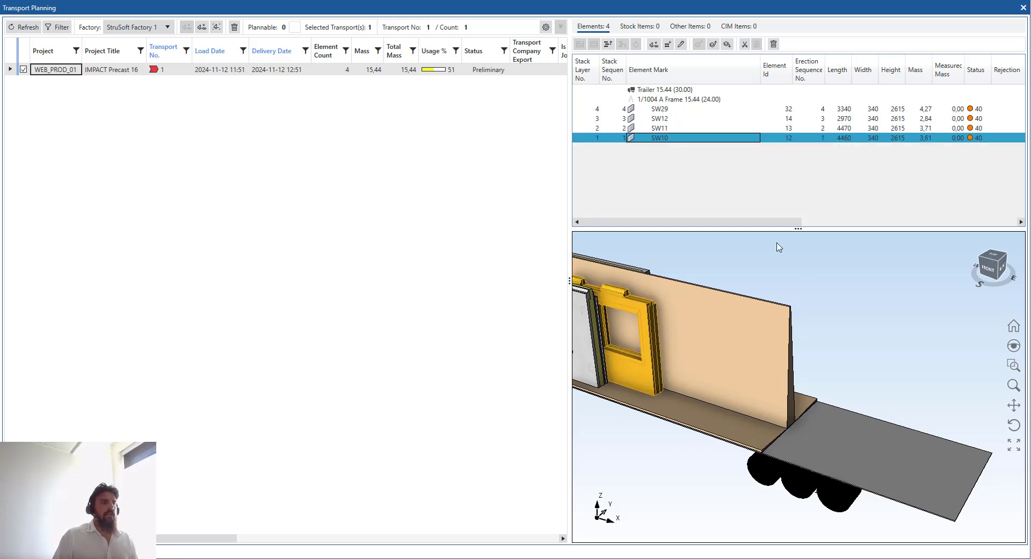
# - Shift the A Frame with its walls along the trailer to a pin dimension of about 2468 mm and check the pin and axle loads
pyautogui.moveTo(569, 238); pyautogui.dragTo(441, 238)
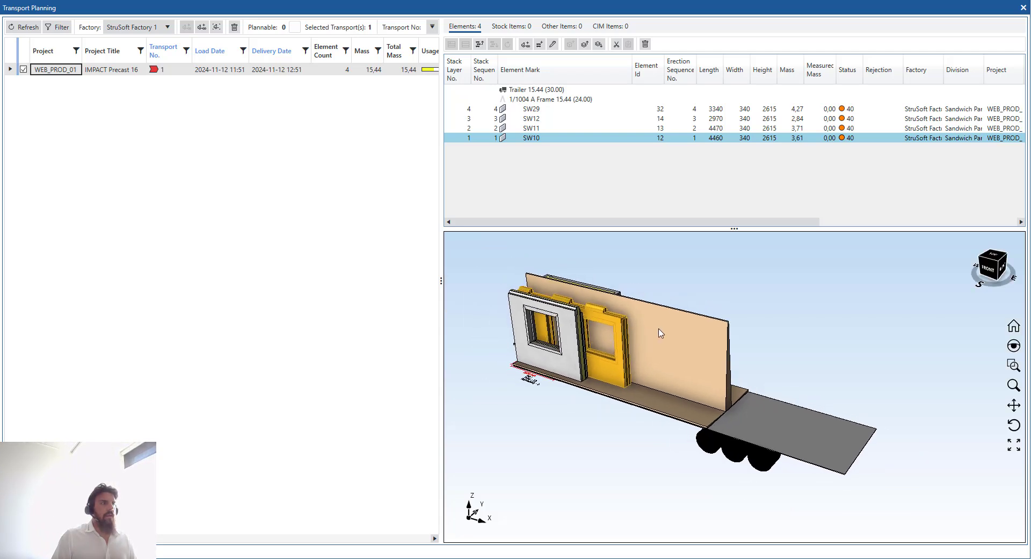
pyautogui.moveTo(664, 310)
pyautogui.mouseDown(button='middle')
pyautogui.moveTo(671, 359)
pyautogui.moveTo(668, 338)
pyautogui.mouseUp(button='middle')
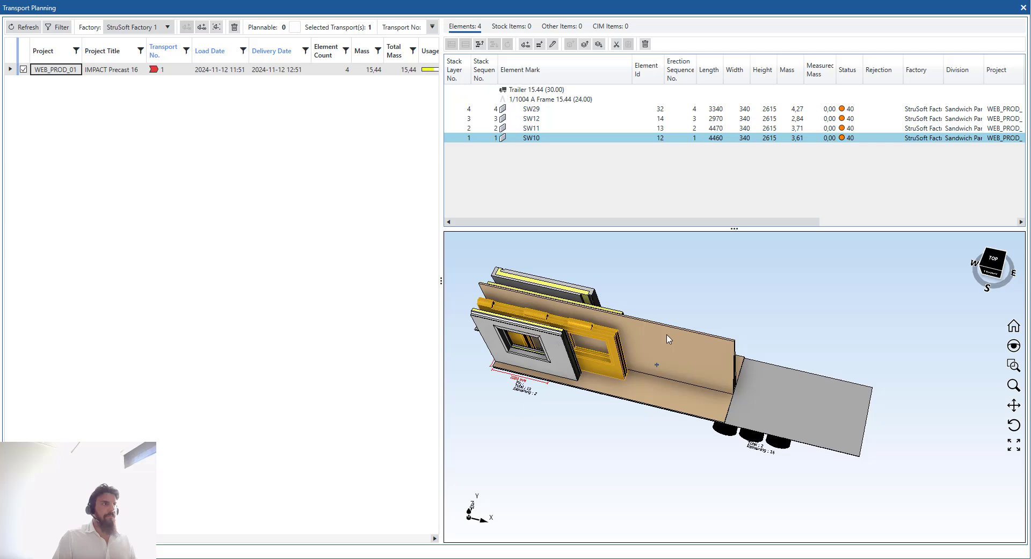
pyautogui.click(583, 99)
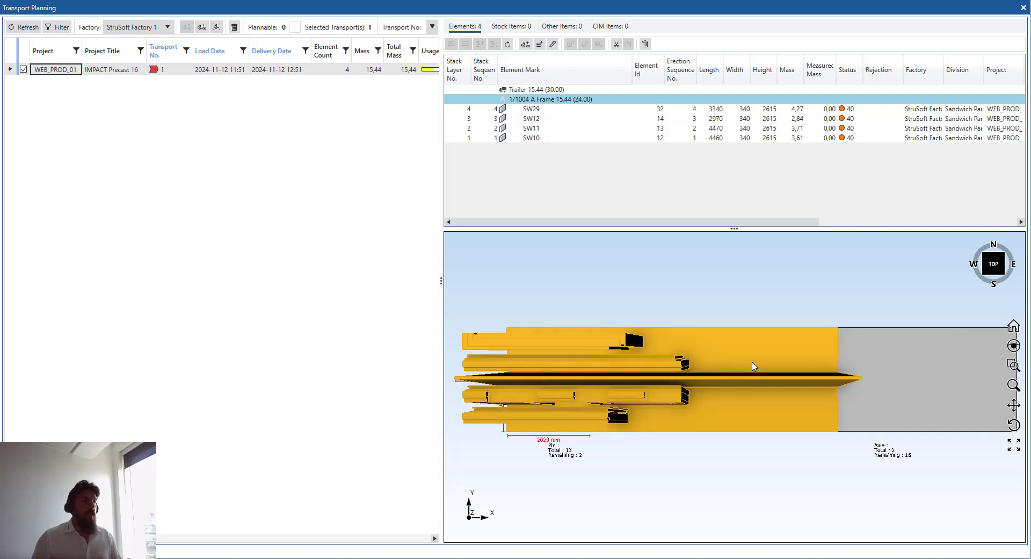
pyautogui.moveTo(735, 379)
pyautogui.mouseDown()
pyautogui.moveTo(810, 371)
pyautogui.moveTo(750, 372)
pyautogui.mouseUp()
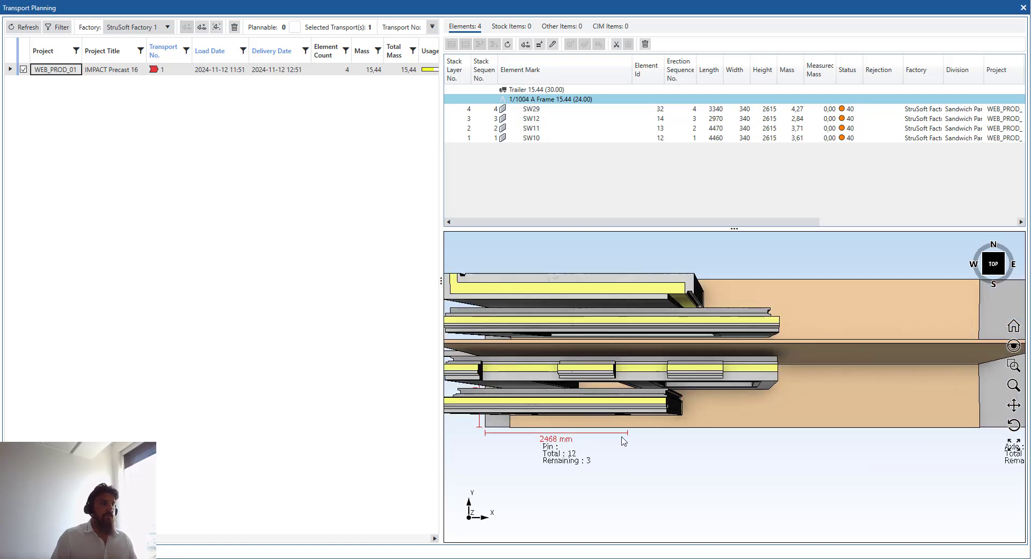
pyautogui.scroll(-3, 629, 443)
pyautogui.scroll(2, 647, 451)
pyautogui.scroll(-2, 703, 454)
pyautogui.moveTo(797, 453); pyautogui.dragTo(756, 451, button='middle')
pyautogui.scroll(2, 883, 459)
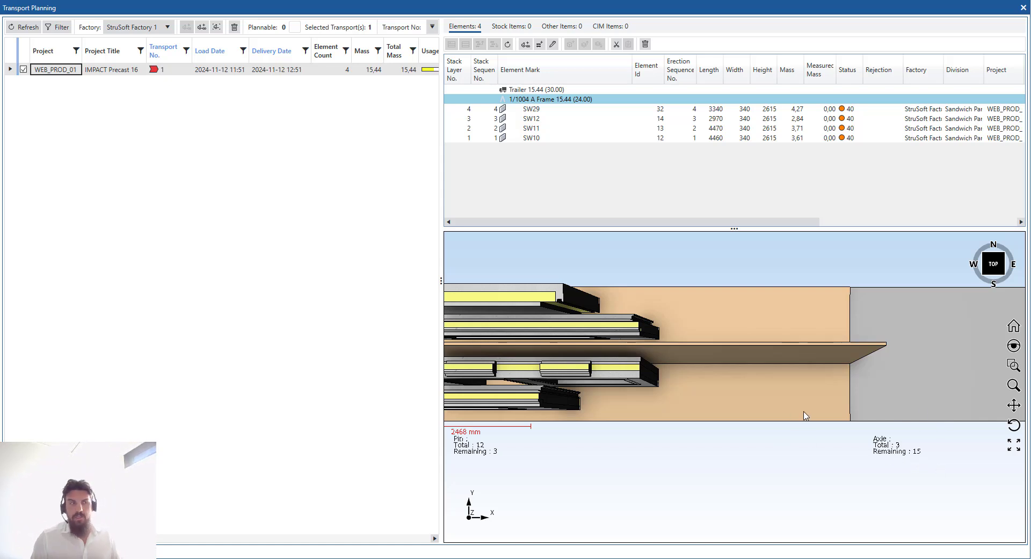
pyautogui.scroll(-4, 759, 375)
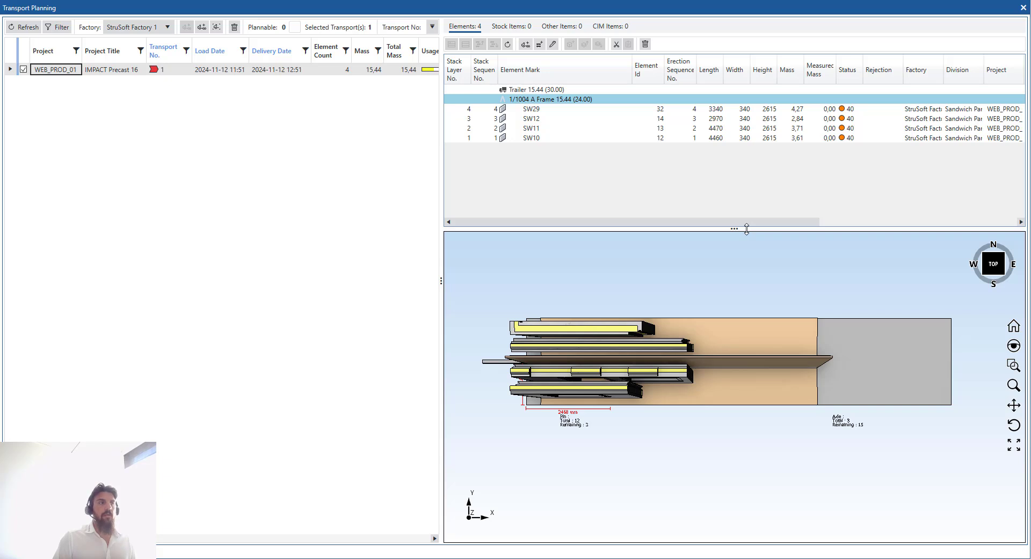
# - Examine the positions of SW11 and SW29 on the trailer and the mass values in the transport list
pyautogui.moveTo(745, 227); pyautogui.dragTo(752, 515)
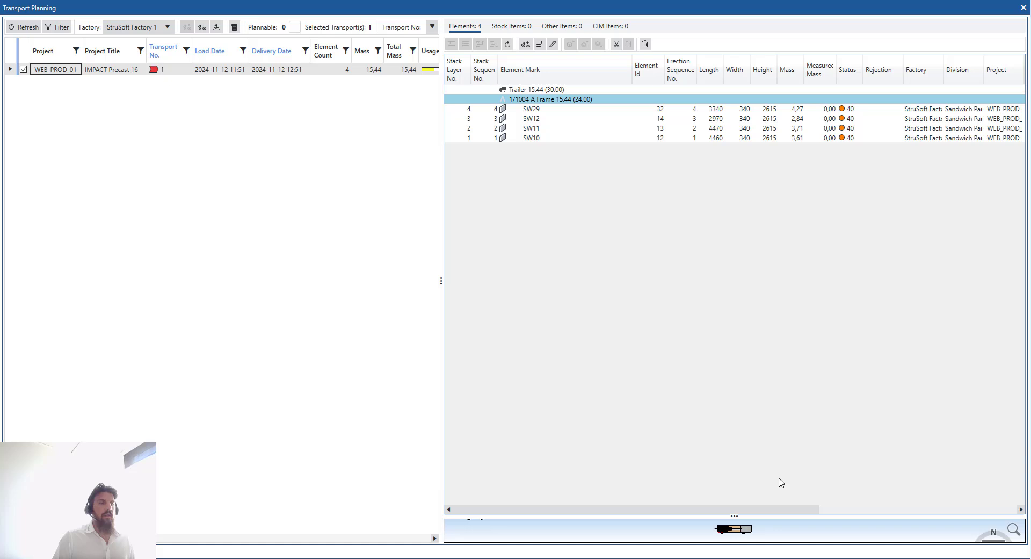
pyautogui.click(573, 111)
pyautogui.click(547, 128)
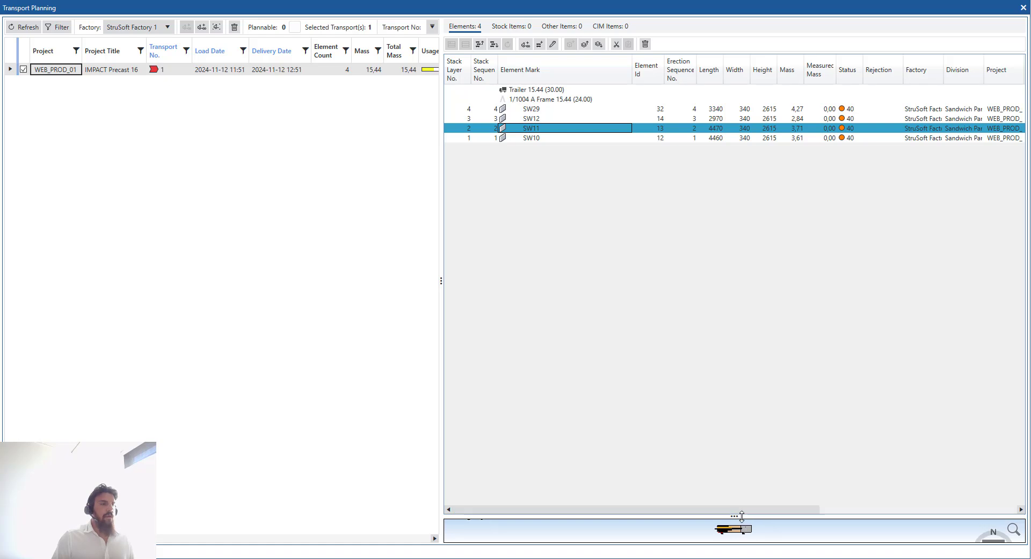
pyautogui.moveTo(735, 516); pyautogui.dragTo(735, 280)
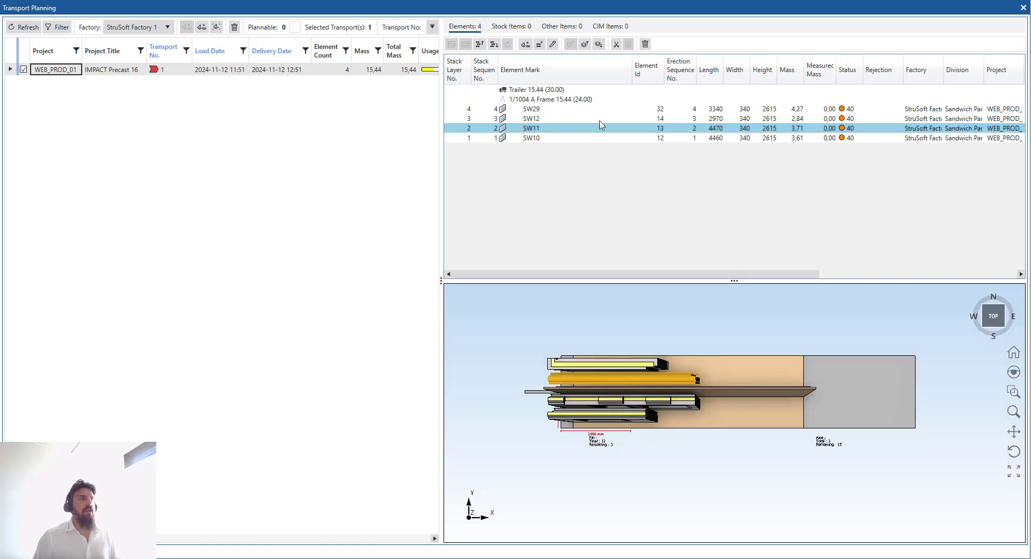
pyautogui.click(590, 109)
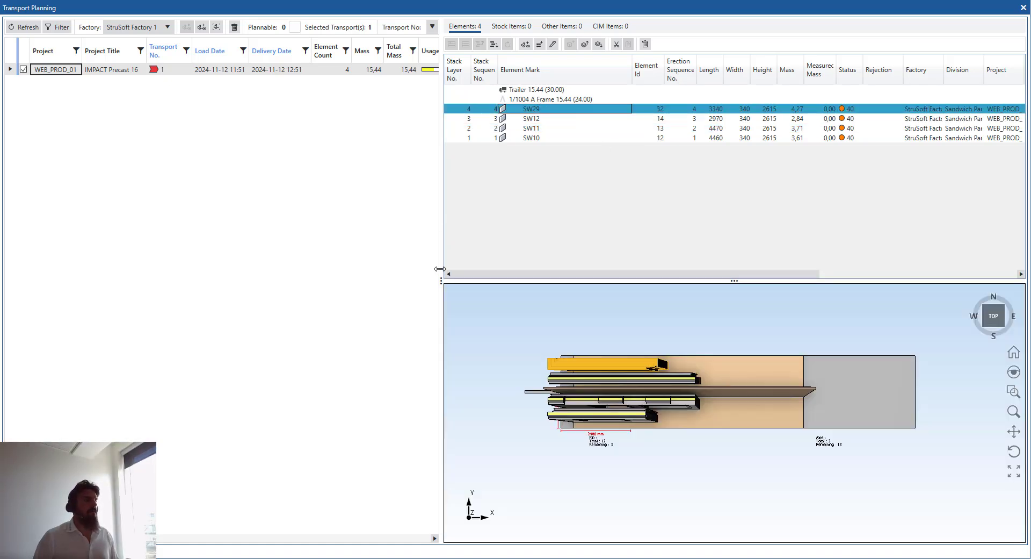
pyautogui.moveTo(440, 269); pyautogui.dragTo(547, 269)
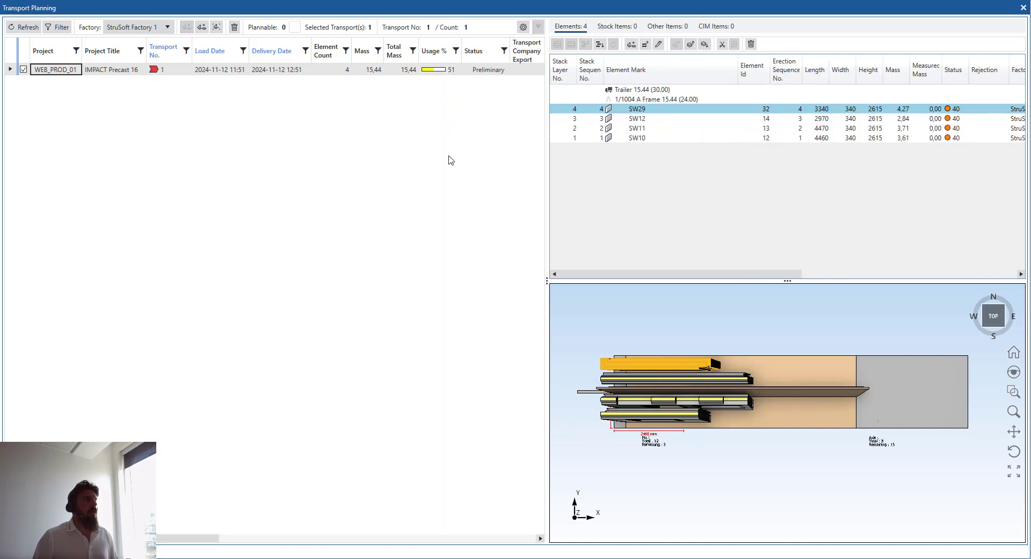
pyautogui.click(361, 73)
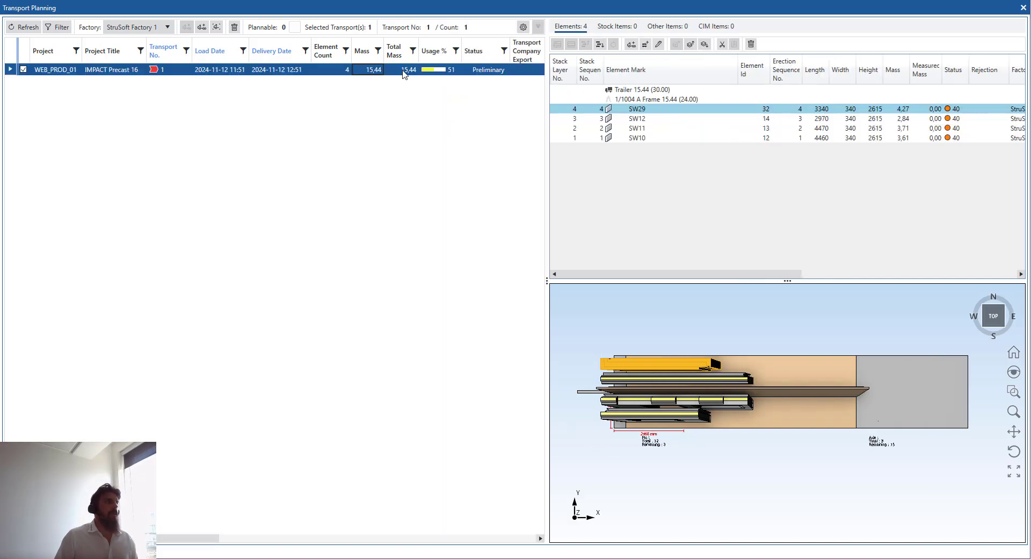
# - Review the transport's delivery date, element count, masses, usage, vehicle, alerts and loading durations across the transport list
pyautogui.moveTo(198, 537); pyautogui.dragTo(240, 547)
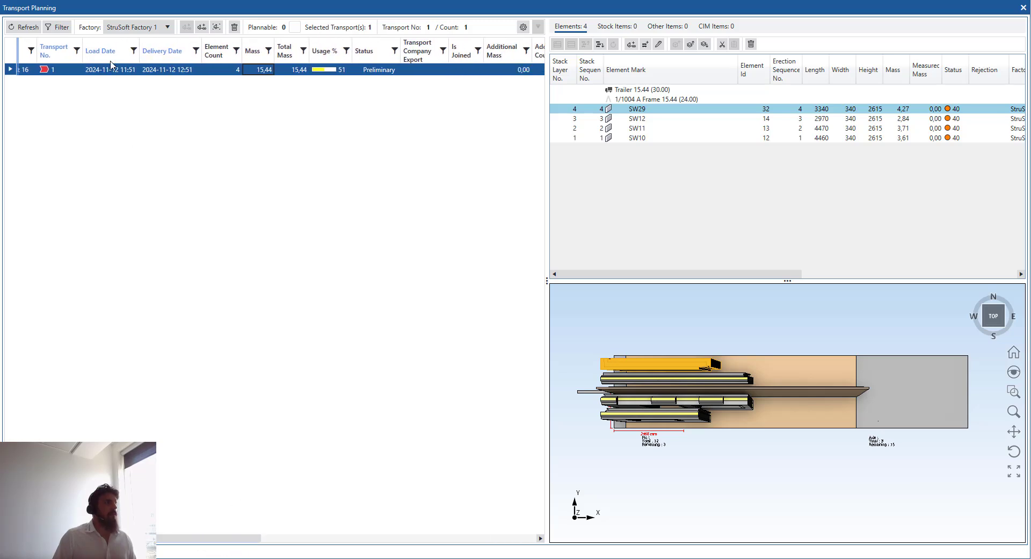
pyautogui.click(181, 71)
pyautogui.click(187, 73)
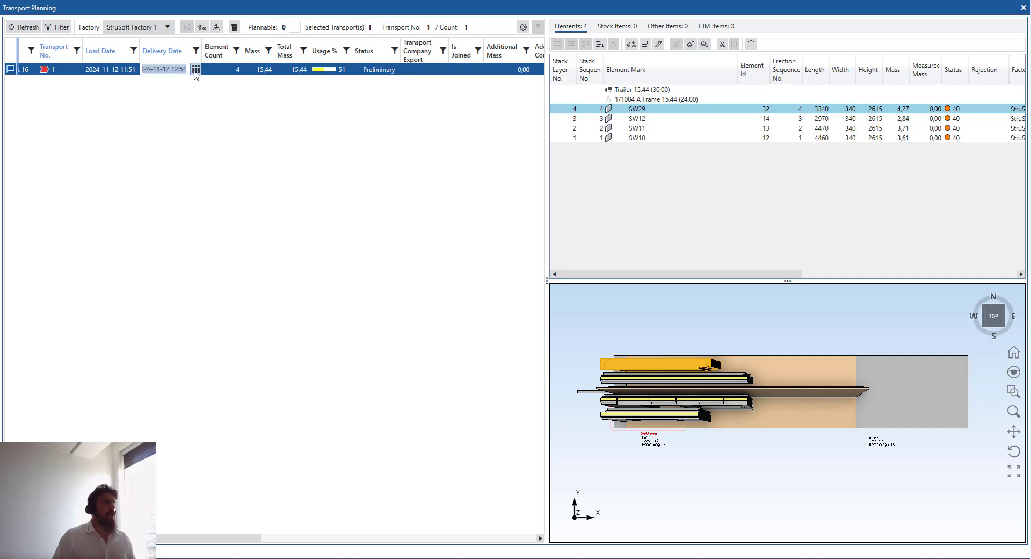
pyautogui.click(236, 70)
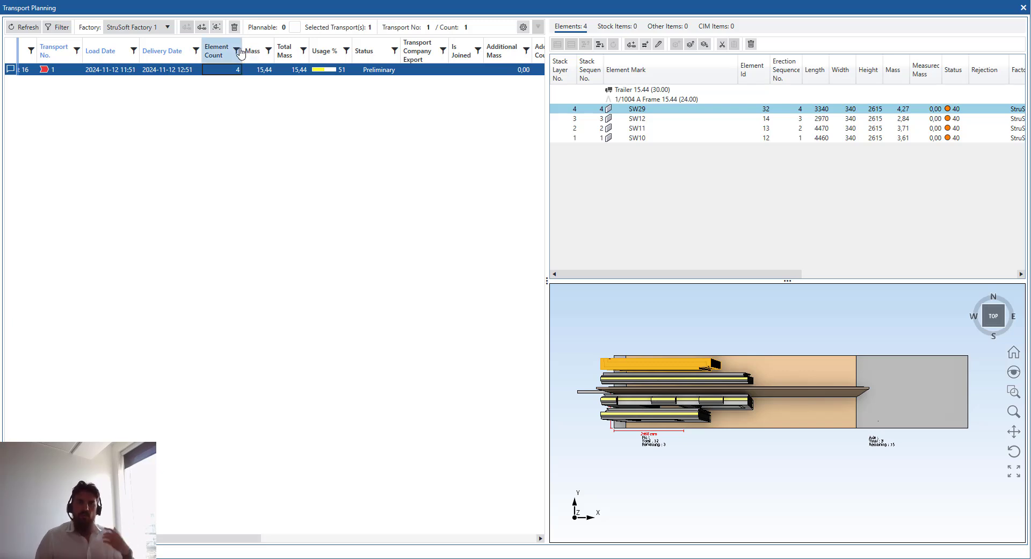
pyautogui.moveTo(260, 534); pyautogui.dragTo(307, 534)
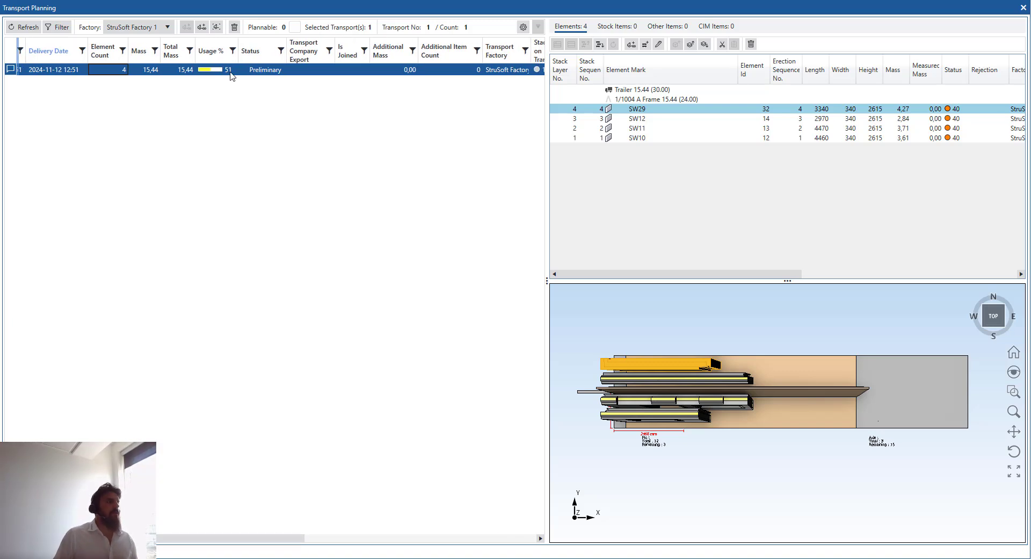
pyautogui.moveTo(283, 537); pyautogui.dragTo(498, 491)
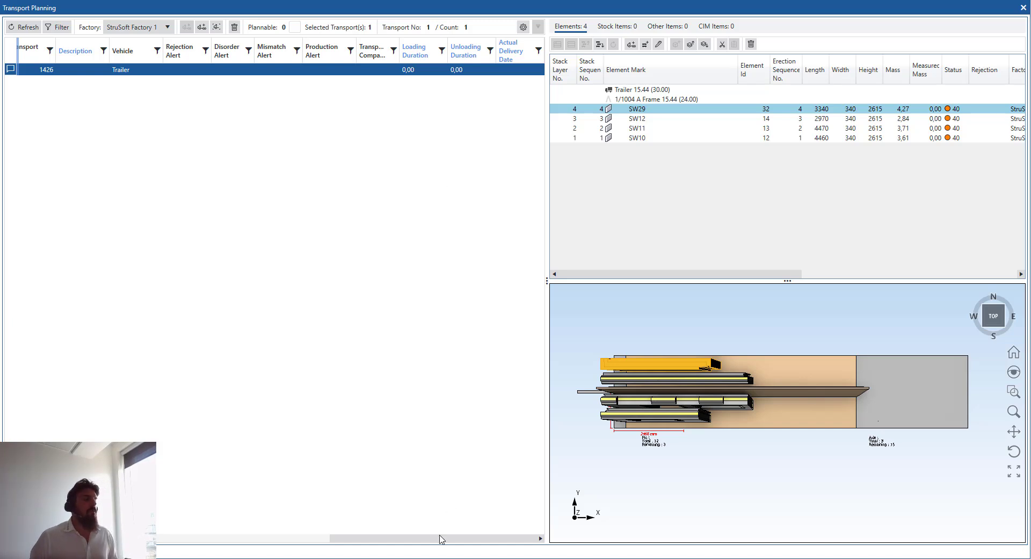
pyautogui.moveTo(441, 539); pyautogui.dragTo(188, 537)
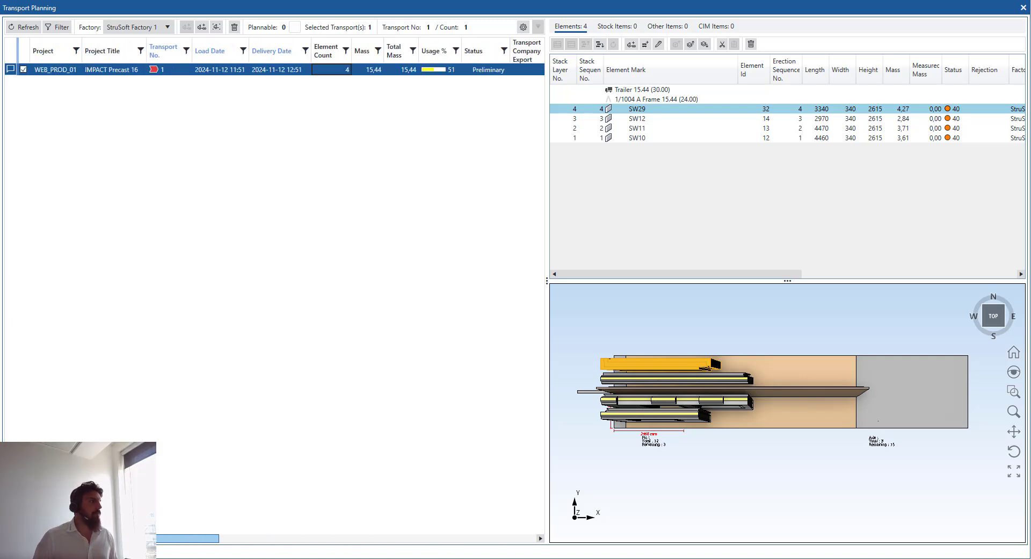
# - Print the Transport Planning report for the transport as Transport.xlsx, then minimize the generated workbook after viewing it
pyautogui.rightClick(73, 72)
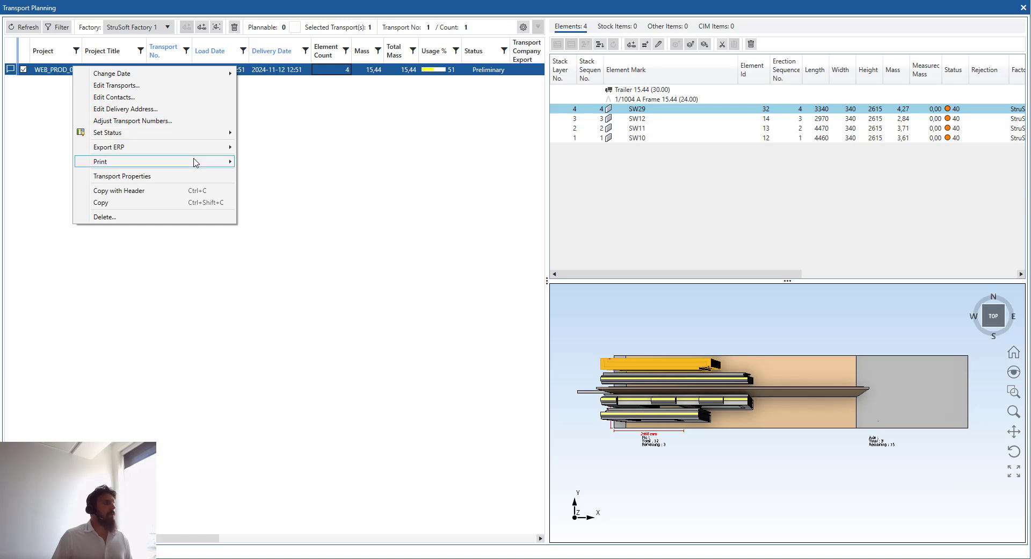
pyautogui.moveTo(196, 162)
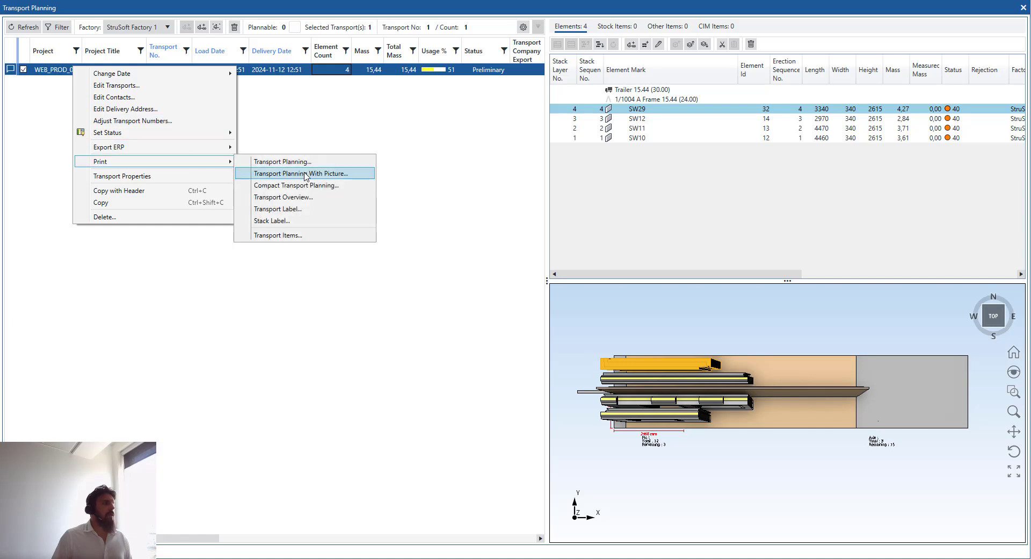
pyautogui.click(338, 164)
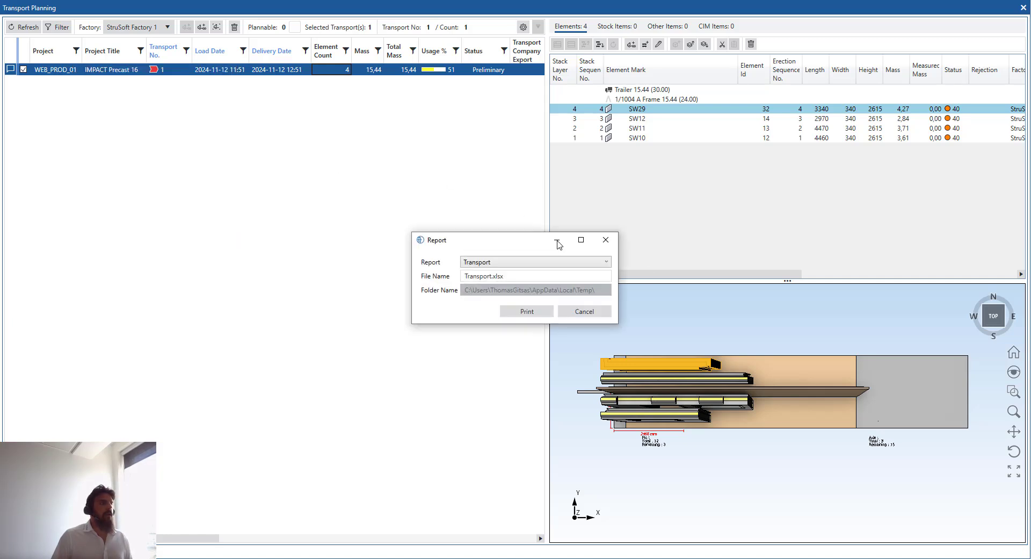
pyautogui.click(535, 315)
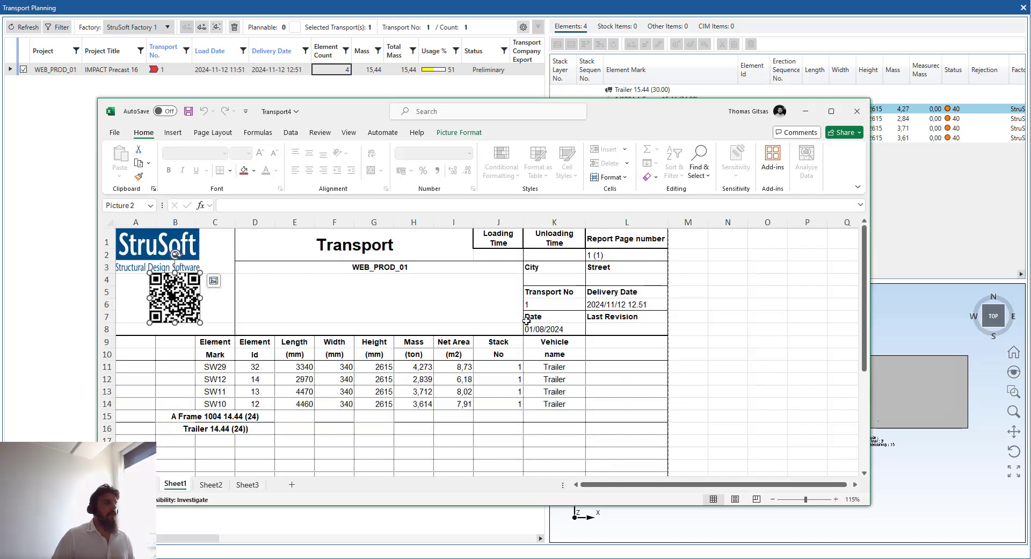
pyautogui.click(792, 326)
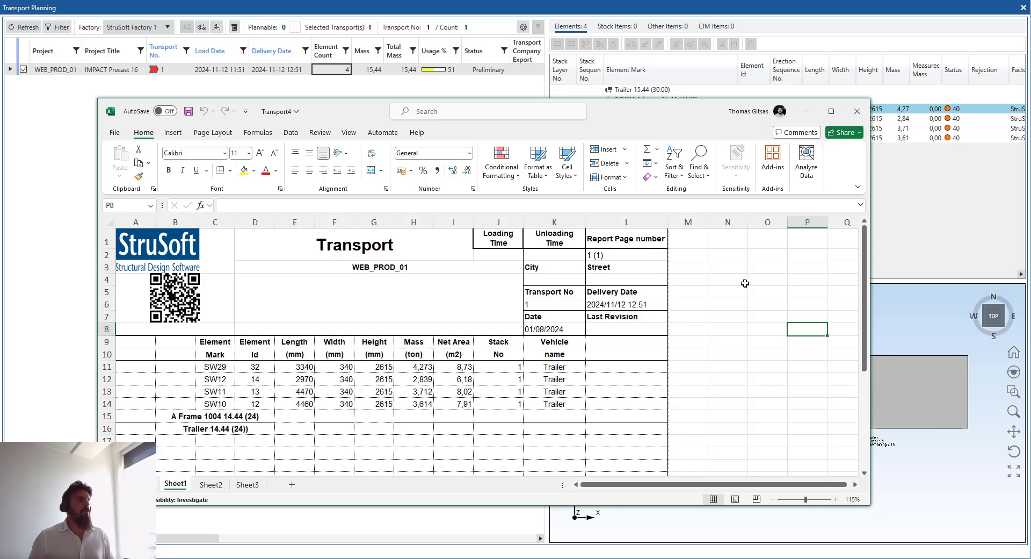
pyautogui.moveTo(617, 104); pyautogui.dragTo(620, 76)
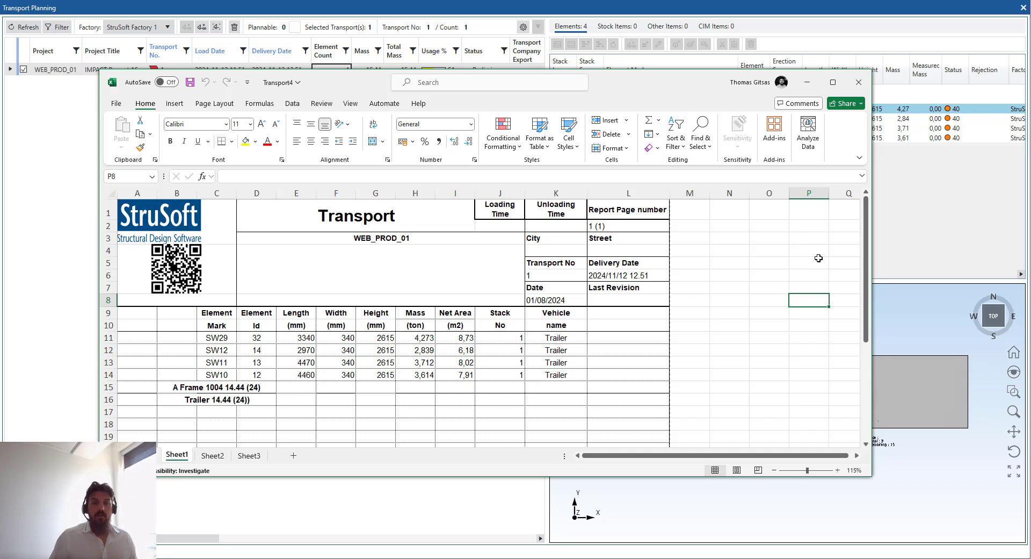
pyautogui.click(808, 83)
# - Dock Transport Planning below the model view, then refresh Stack Planning and select the A Frame stack
pyautogui.moveTo(602, 11); pyautogui.dragTo(649, 389)
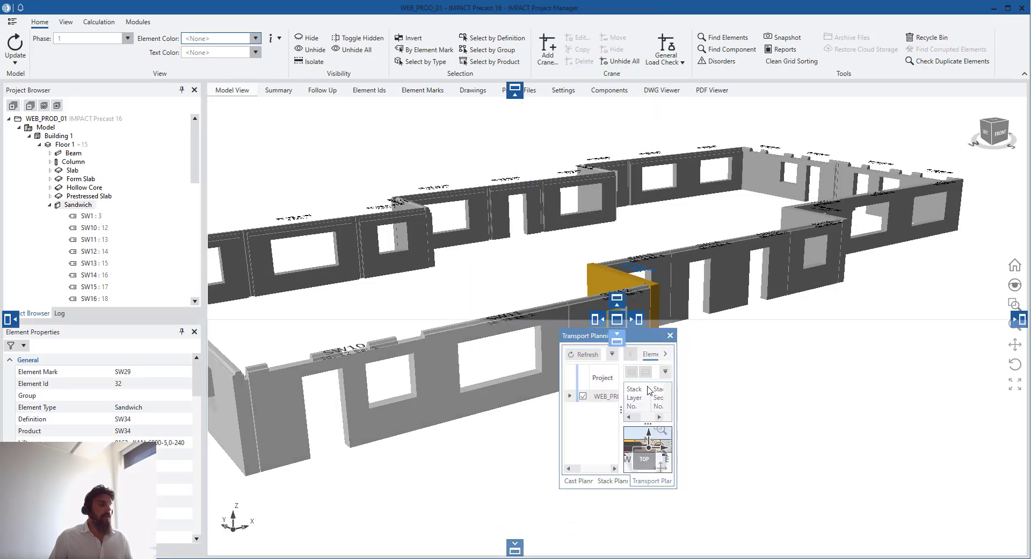
pyautogui.moveTo(655, 425); pyautogui.dragTo(636, 423)
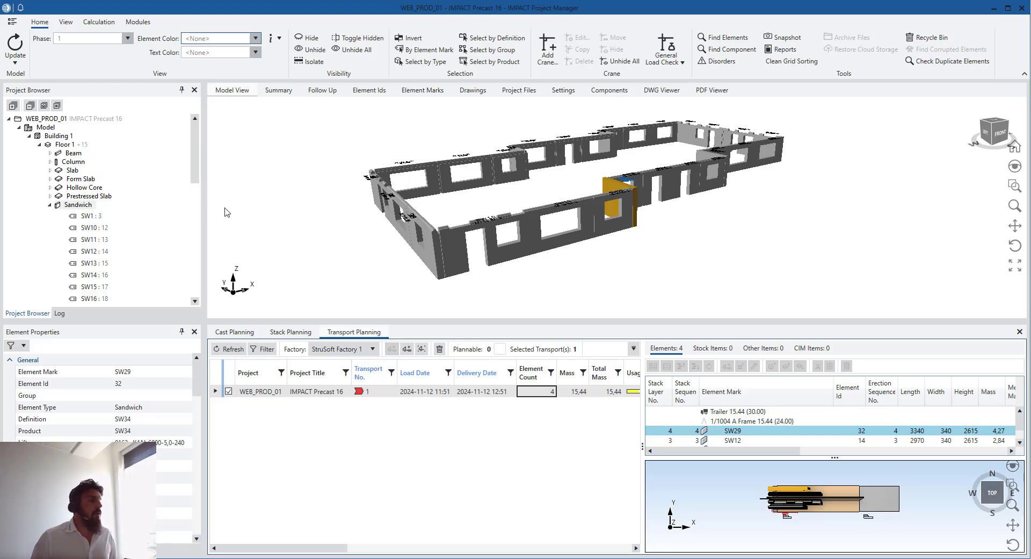
pyautogui.click(288, 333)
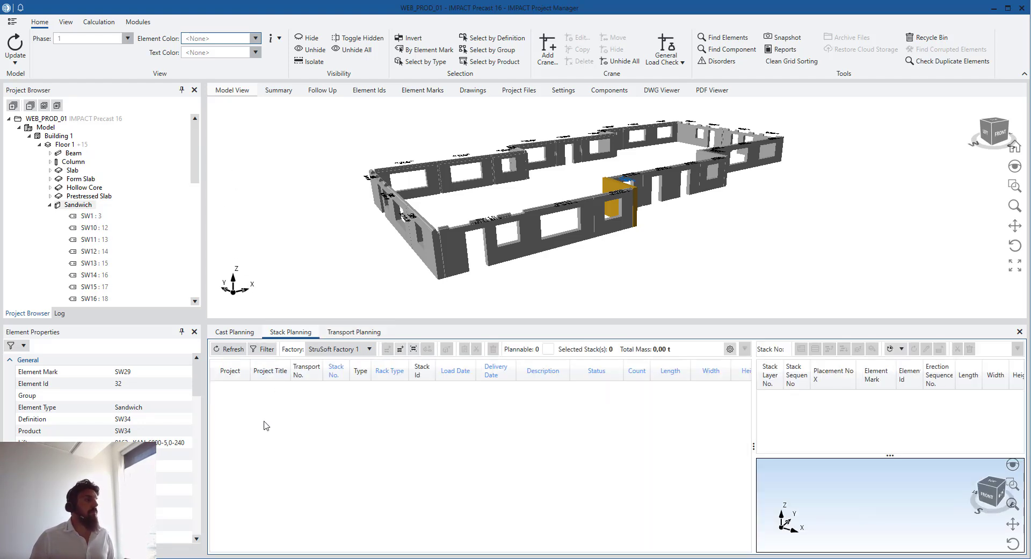
pyautogui.click(233, 350)
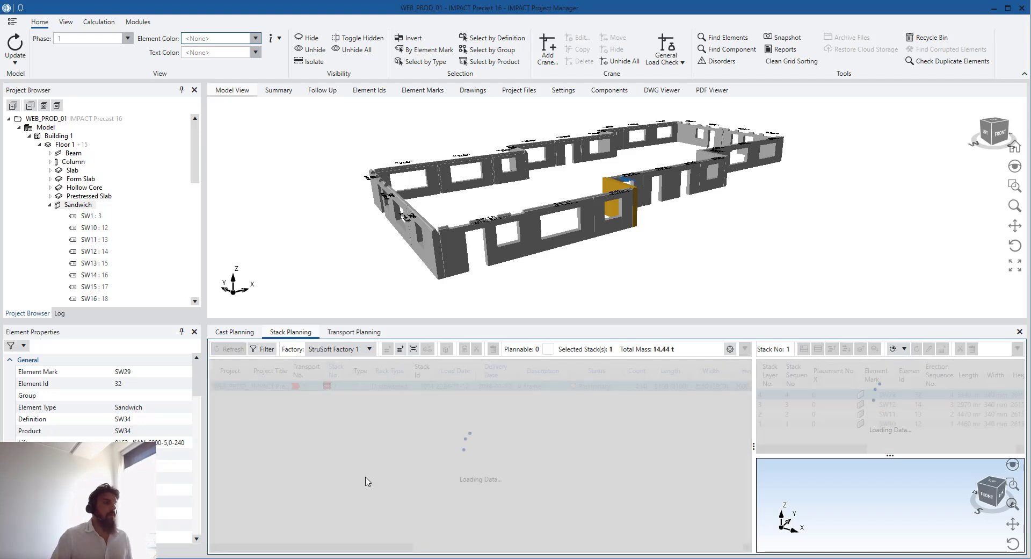
pyautogui.click(304, 388)
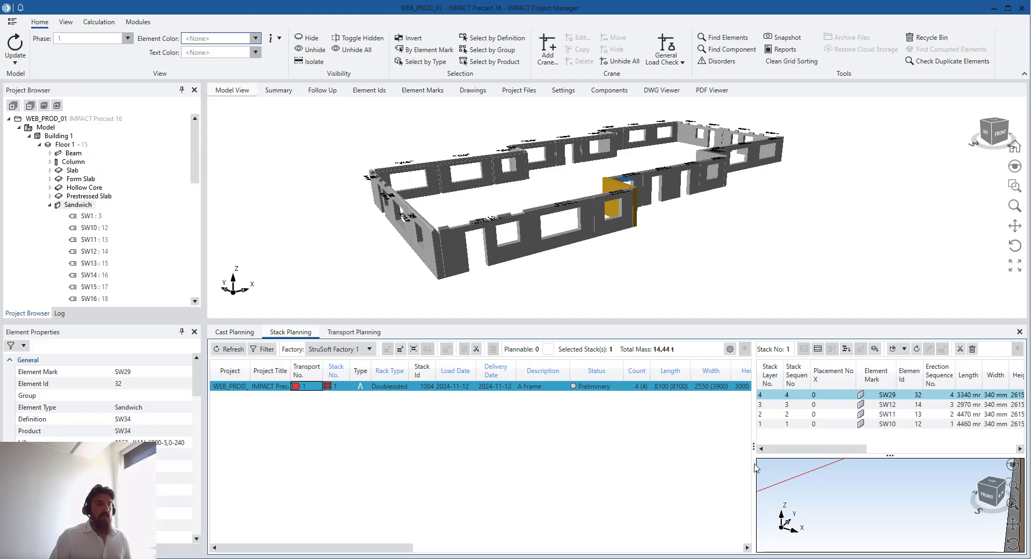
# - Enlarge the Stack Planning area and give its element list and 3D preview more room
pyautogui.moveTo(754, 436); pyautogui.dragTo(580, 436)
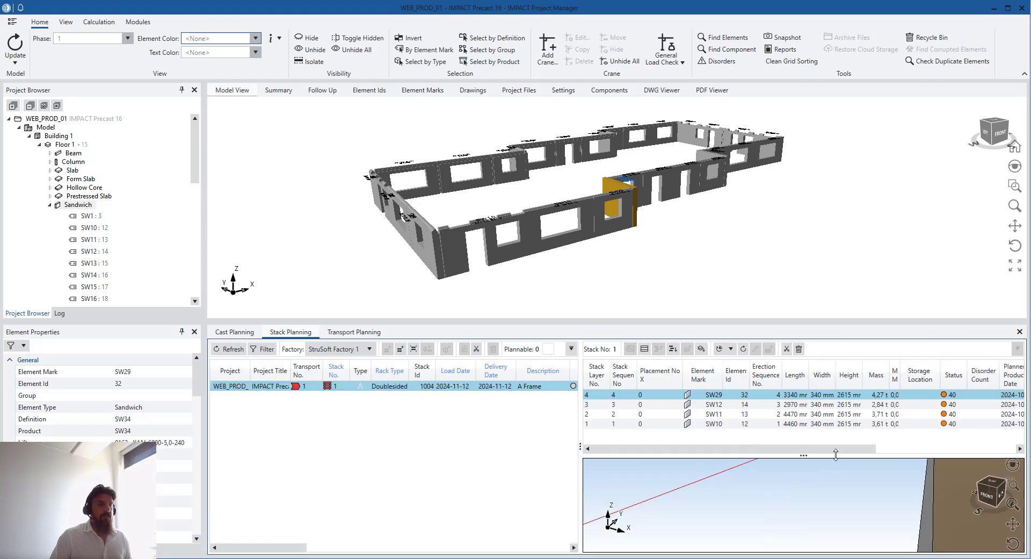
pyautogui.moveTo(836, 454); pyautogui.dragTo(836, 435)
pyautogui.moveTo(742, 325); pyautogui.dragTo(746, 235)
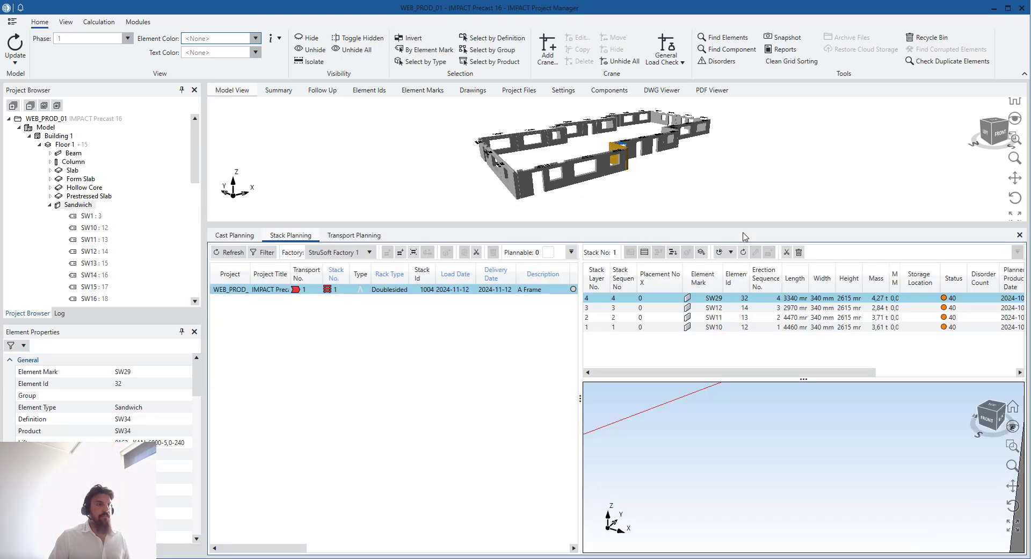
# - Examine the A Frame stack from the front and from above, highlighting SW11 and SW29 on the same side
pyautogui.scroll(5, 832, 500)
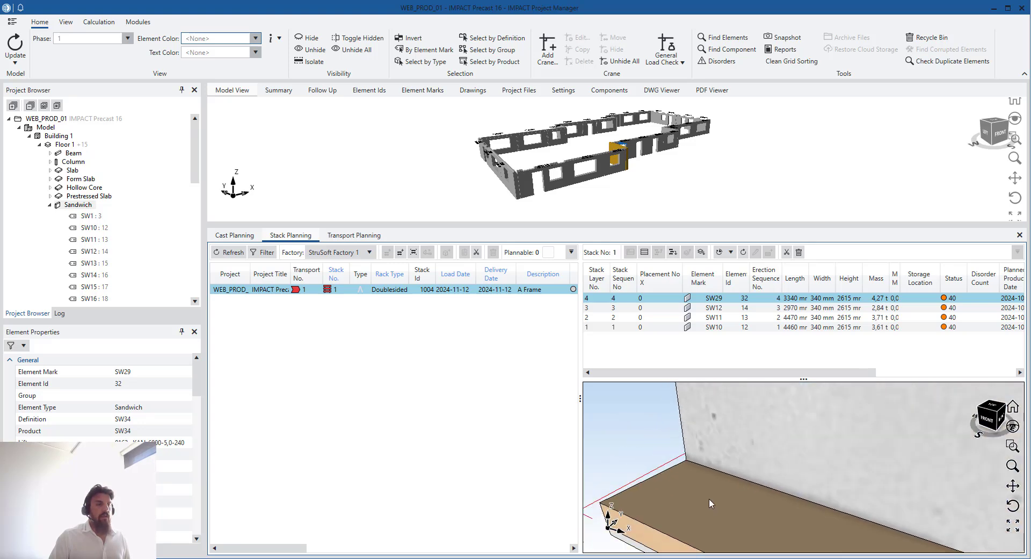
pyautogui.rightClick(715, 498)
pyautogui.click(827, 516)
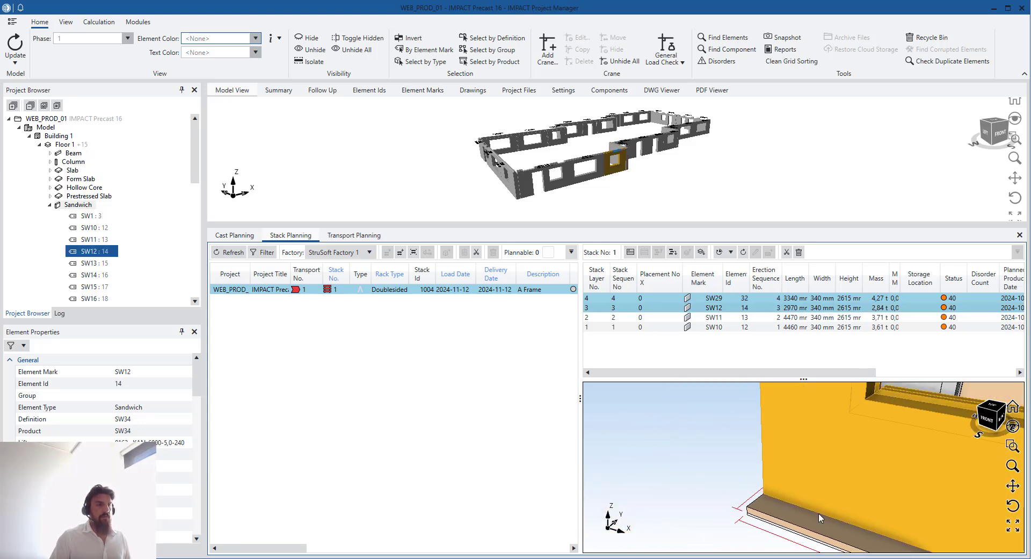
pyautogui.scroll(-6, 819, 517)
pyautogui.press('Escape')
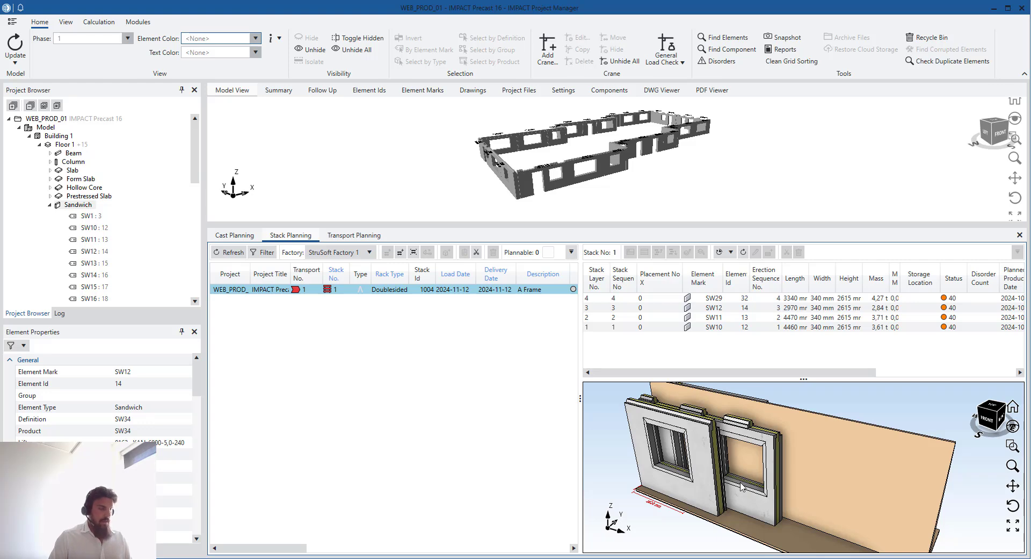
pyautogui.moveTo(741, 487); pyautogui.dragTo(775, 487, button='middle')
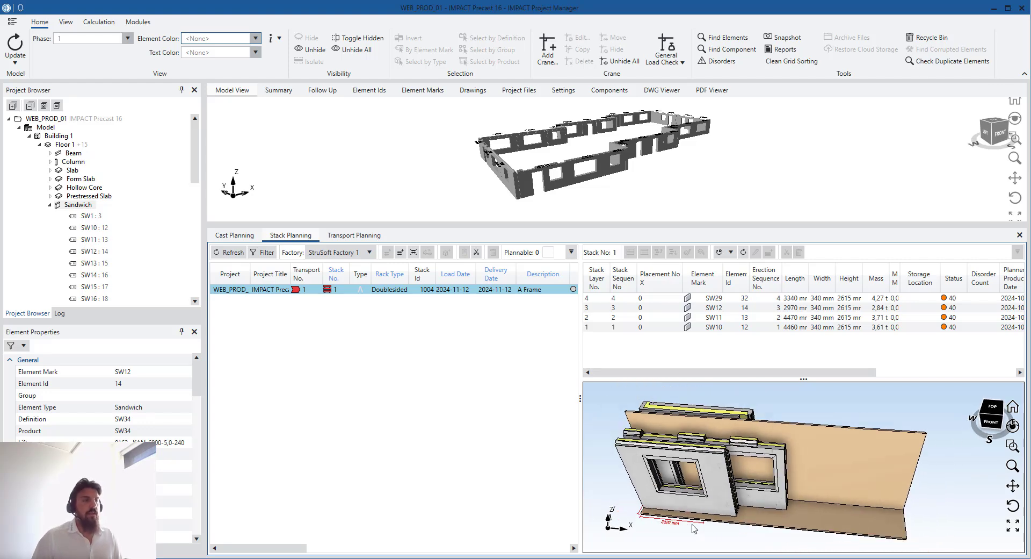
pyautogui.click(991, 406)
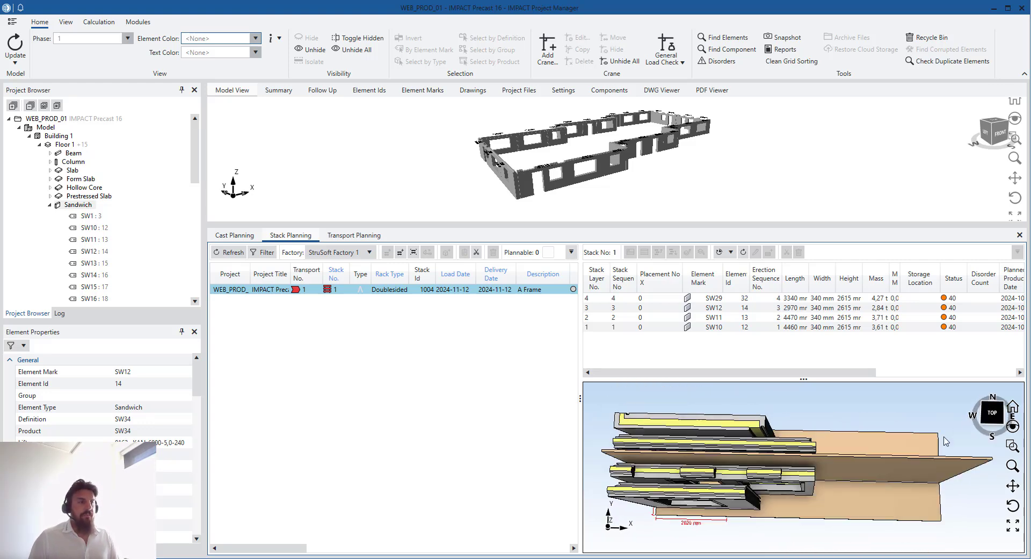
pyautogui.click(794, 452)
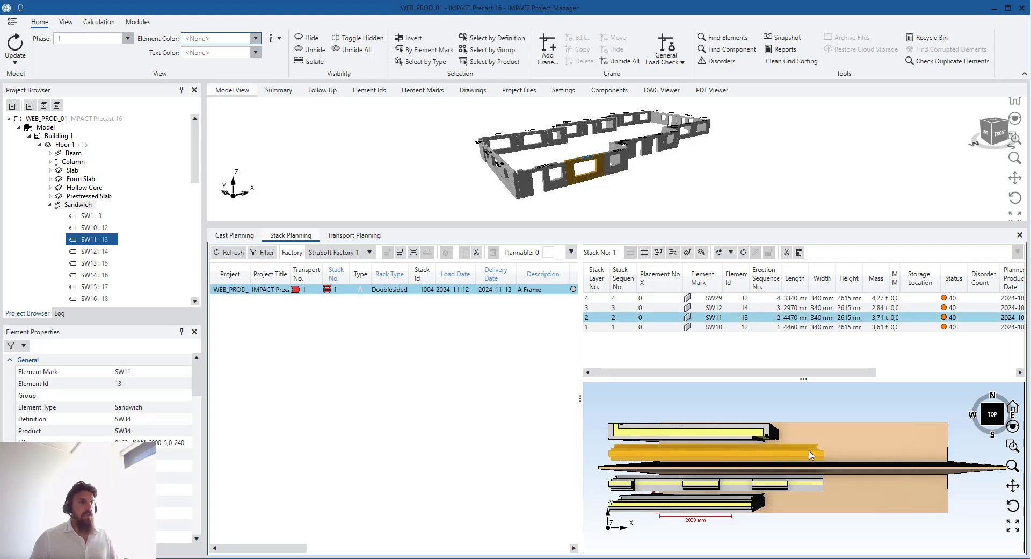
pyautogui.keyDown('ctrl'); pyautogui.click(746, 432); pyautogui.keyUp('ctrl')
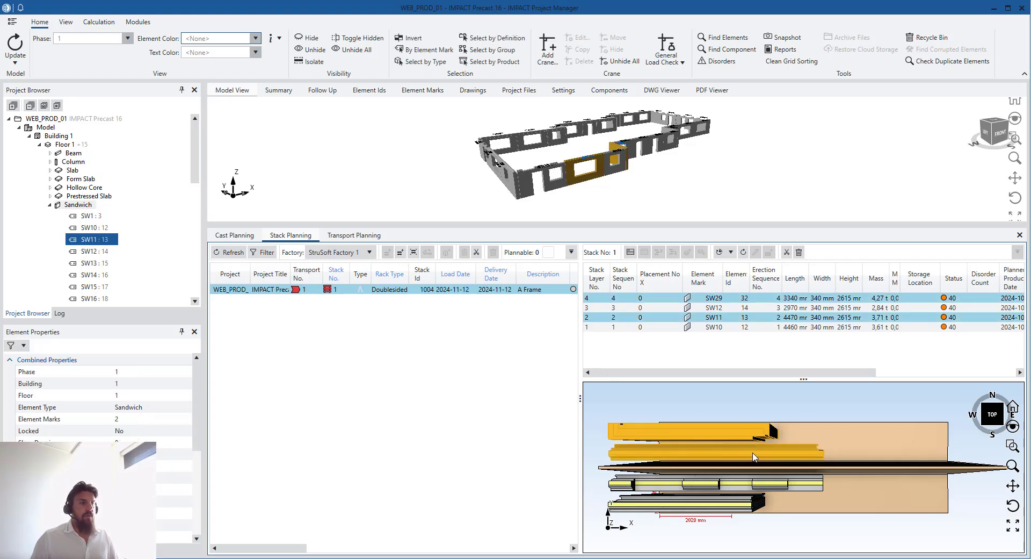
# - Merge walls SW10 and SW12 into one stack layer on the A Frame
pyautogui.click(760, 481)
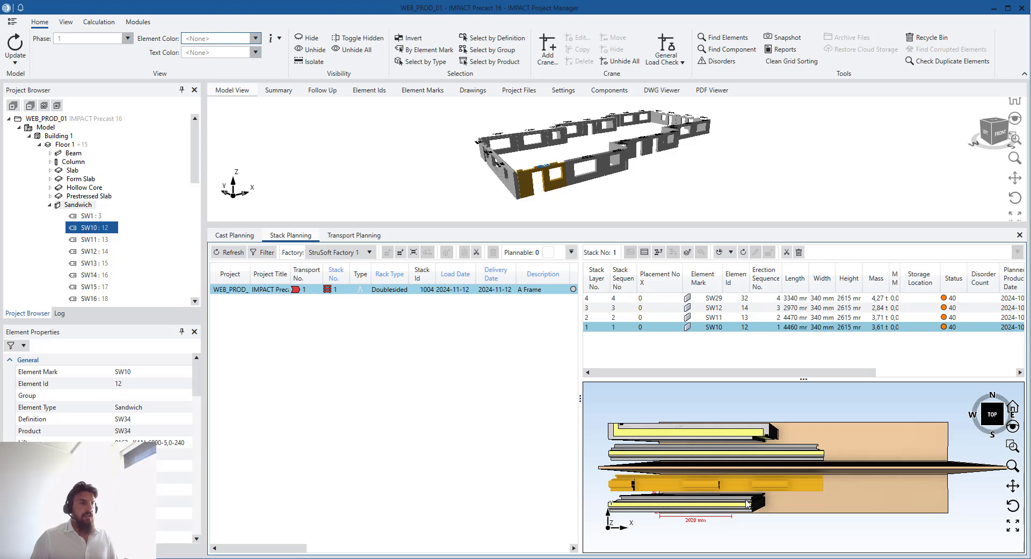
pyautogui.keyDown('ctrl'); pyautogui.click(748, 503); pyautogui.keyUp('ctrl')
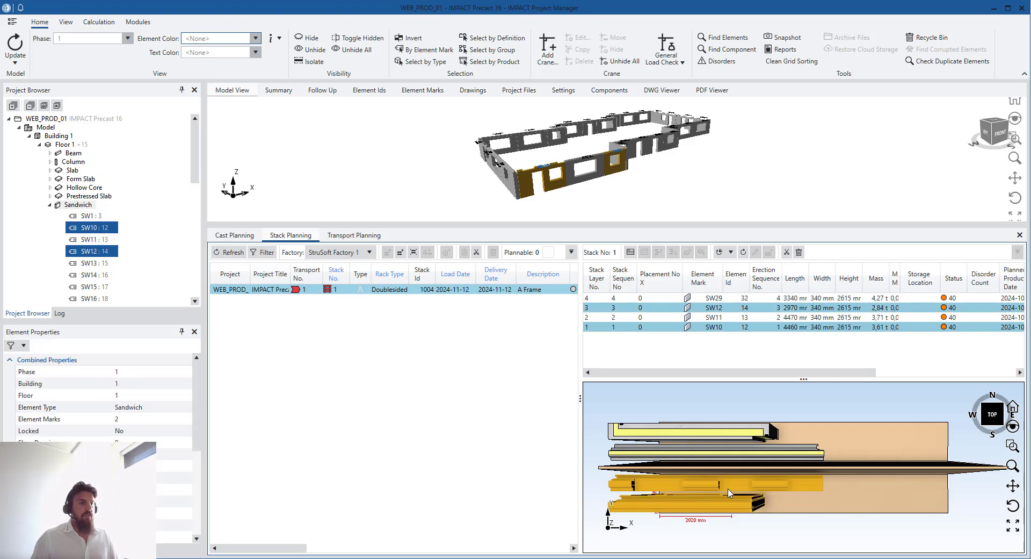
pyautogui.moveTo(733, 501); pyautogui.dragTo(701, 505, button='middle')
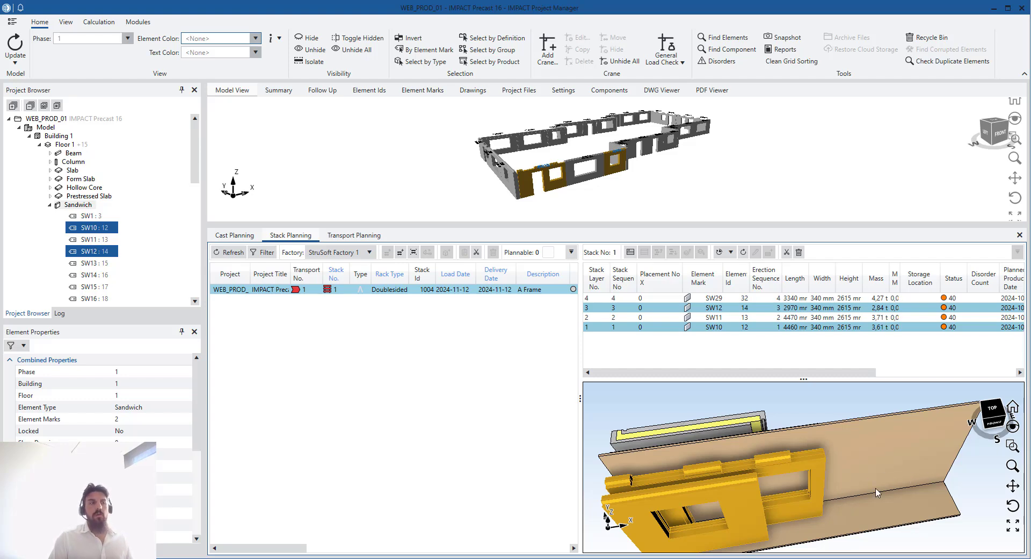
pyautogui.rightClick(763, 311)
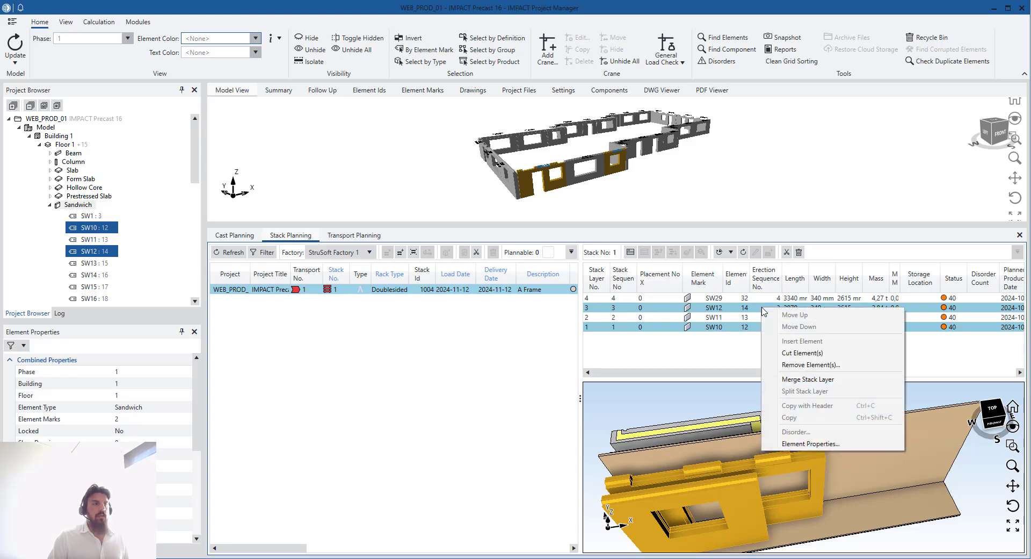
pyautogui.click(808, 378)
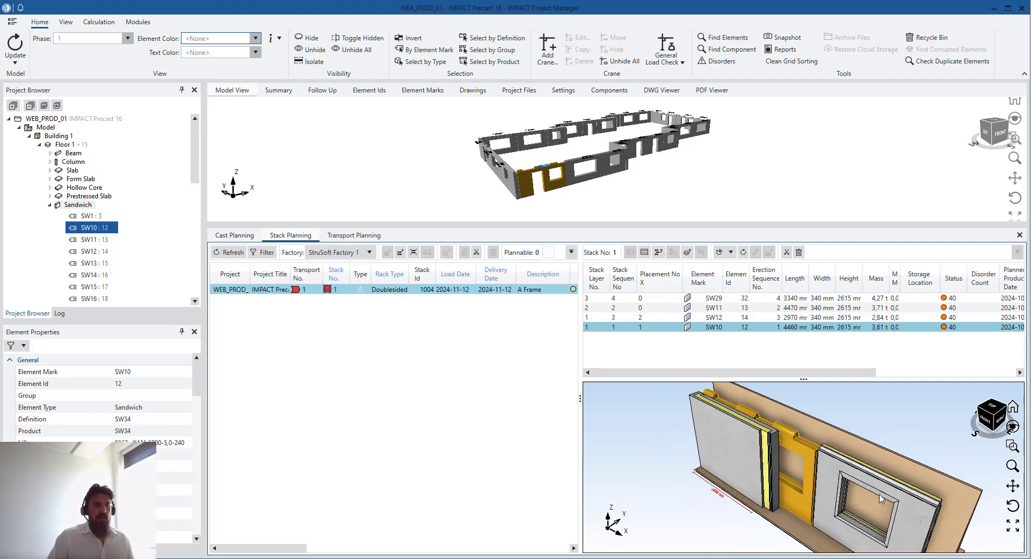
# - Merge walls SW29 and SW11 into one stack layer on the opposite side of the A Frame, then clear the selection
pyautogui.click(795, 447)
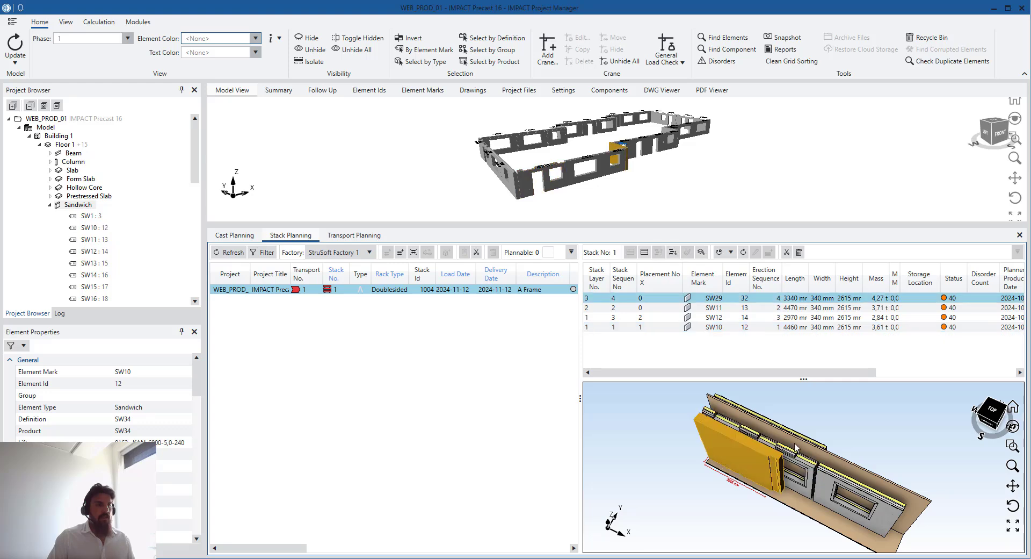
pyautogui.keyDown('ctrl'); pyautogui.click(810, 427); pyautogui.keyUp('ctrl')
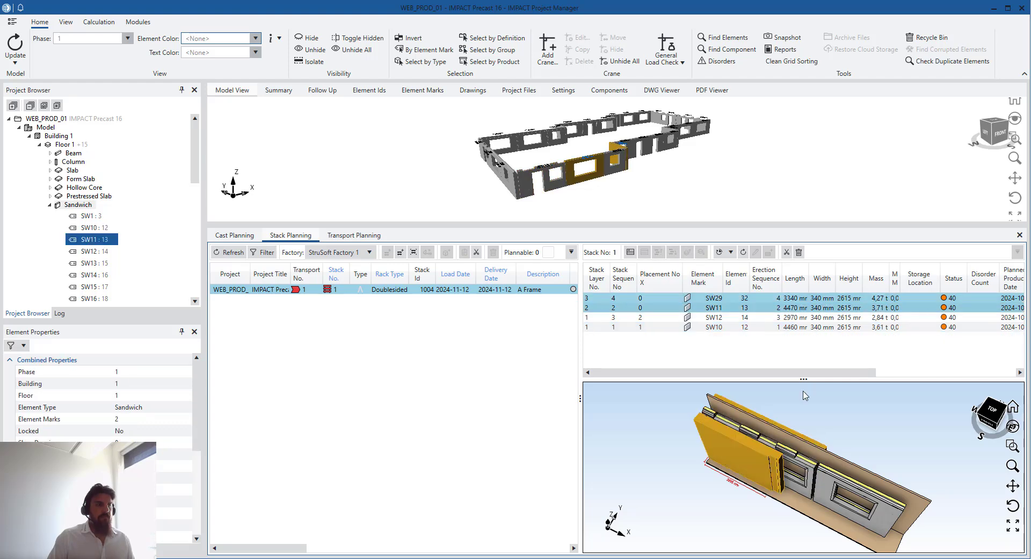
pyautogui.rightClick(713, 301)
pyautogui.click(747, 371)
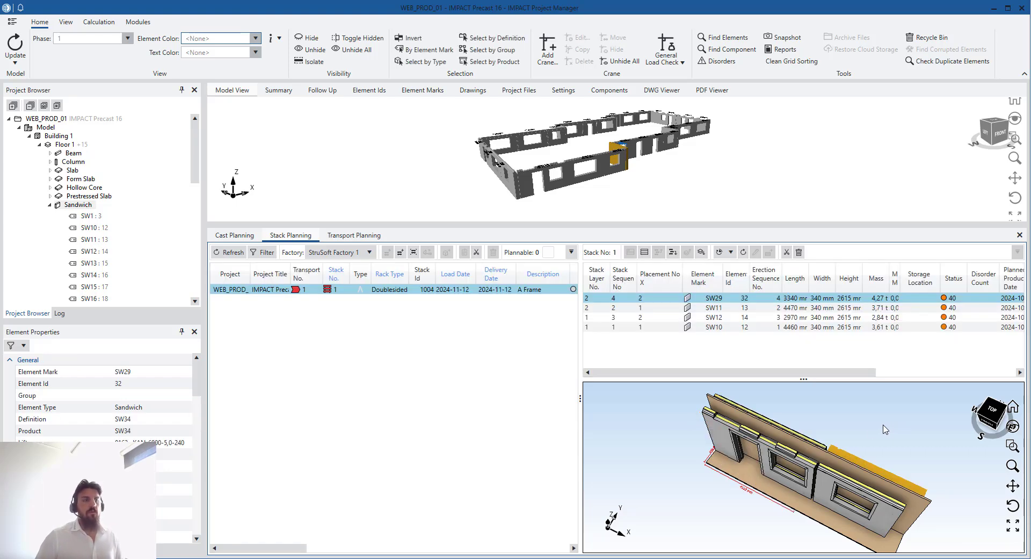
pyautogui.moveTo(845, 490); pyautogui.dragTo(912, 516)
pyautogui.click(909, 498)
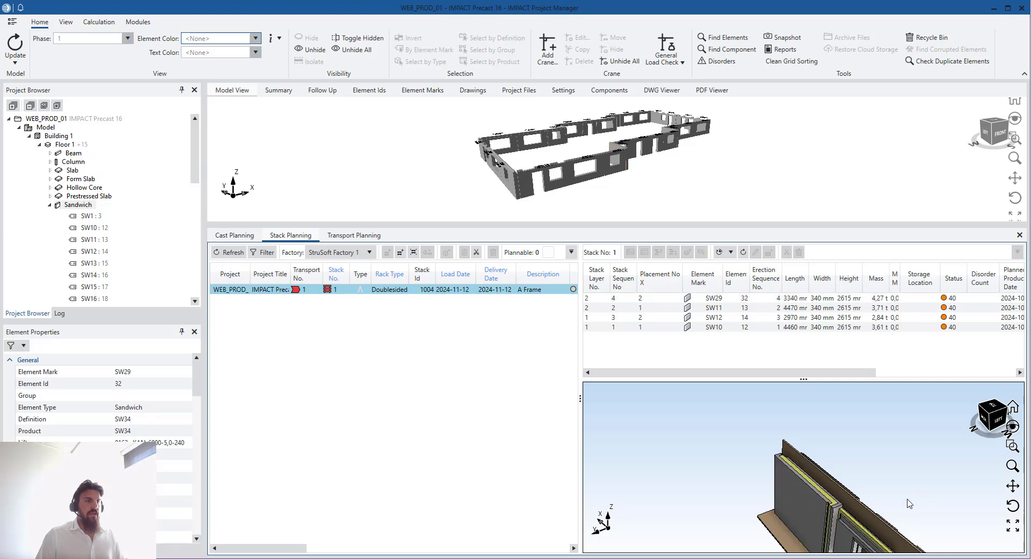
# - Check the layer and sequence number of SW29, SW11, SW12 and SW10 by highlighting each wall in the A Frame stack
pyautogui.moveTo(895, 516); pyautogui.dragTo(765, 444, button='middle')
pyautogui.scroll(-2, 790, 499)
pyautogui.scroll(1, 785, 477)
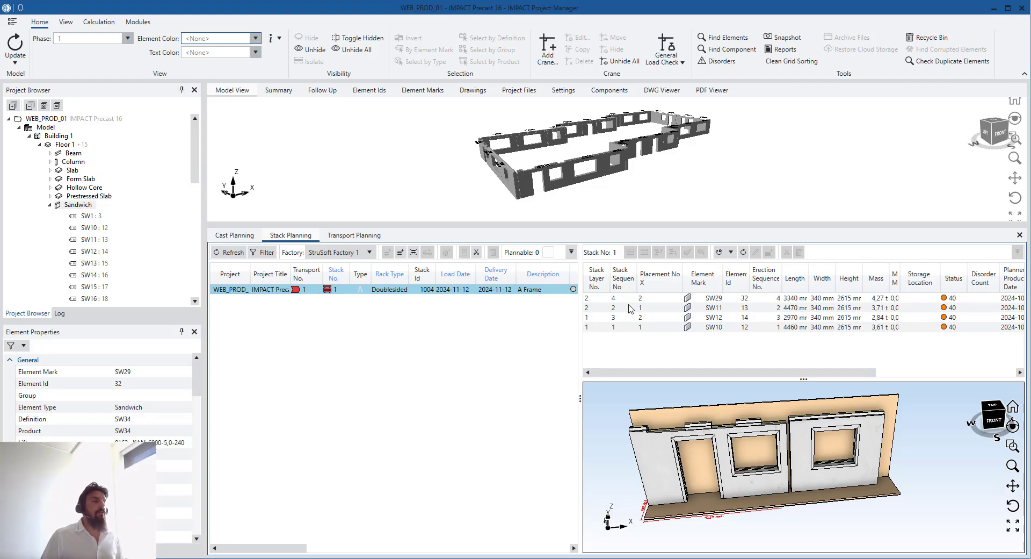
pyautogui.click(614, 299)
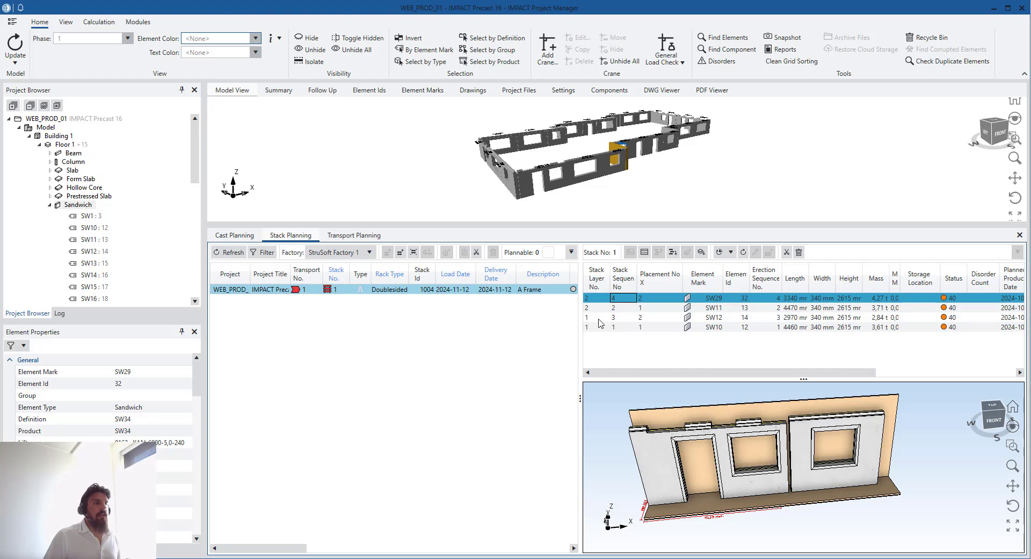
pyautogui.click(612, 308)
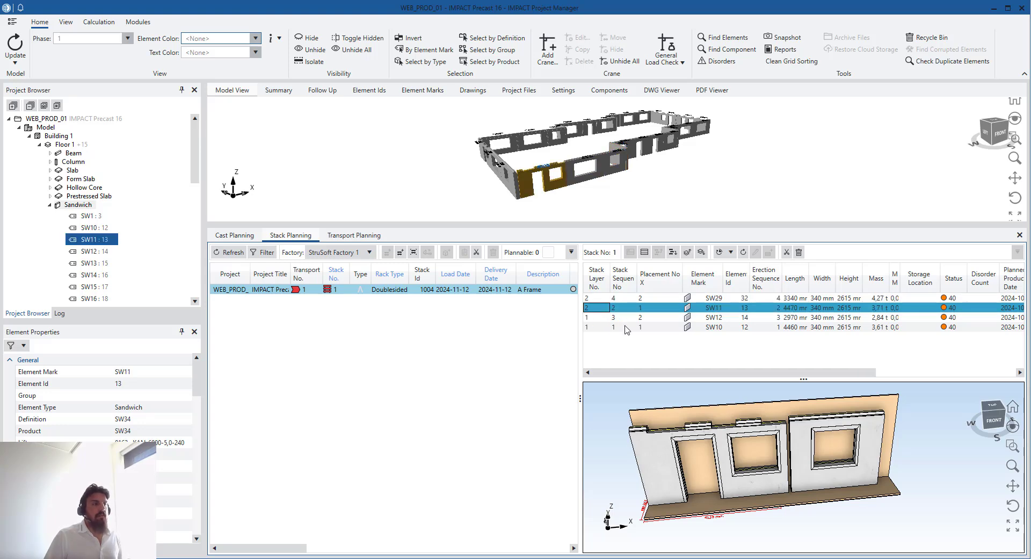
pyautogui.click(624, 318)
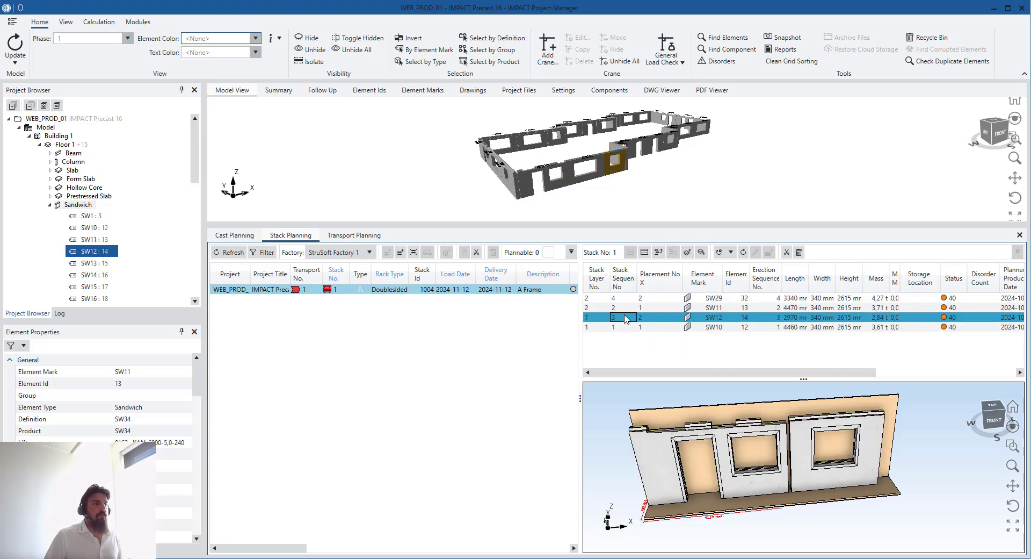
pyautogui.click(623, 326)
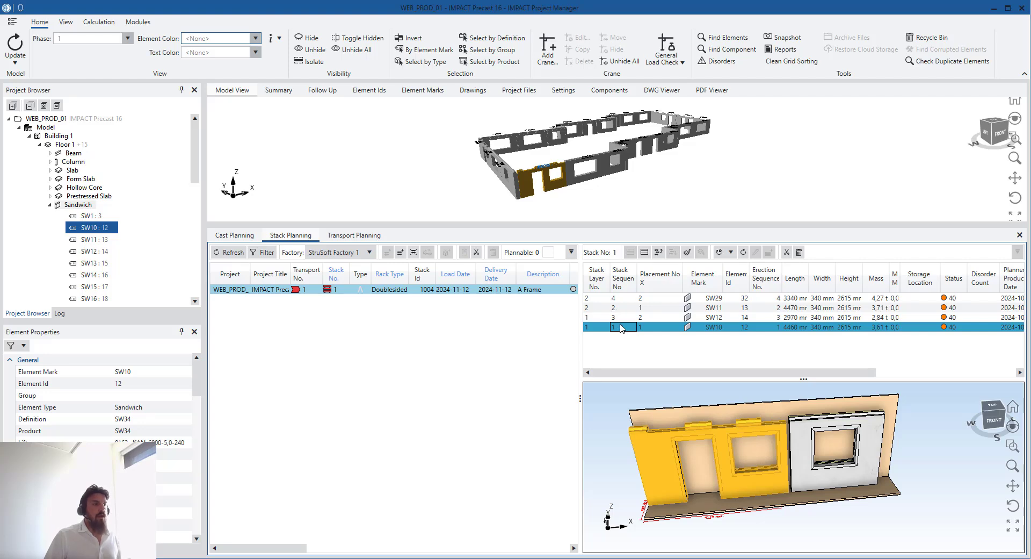
pyautogui.click(623, 309)
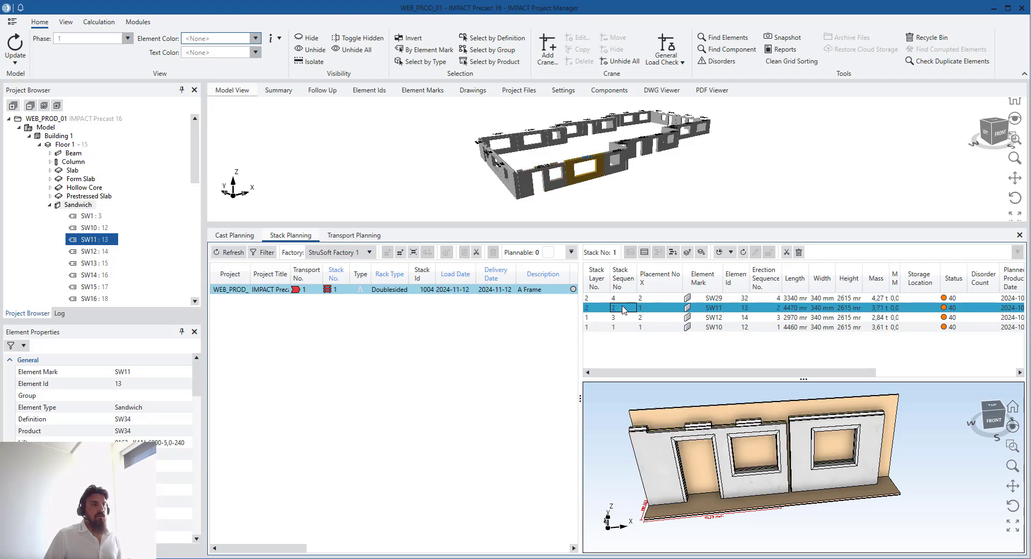
# - Follow the A Frame stacking sequence through SW10, SW11, SW12 and SW29, view the rack from above, and clear the selection
pyautogui.click(622, 326)
pyautogui.click(622, 308)
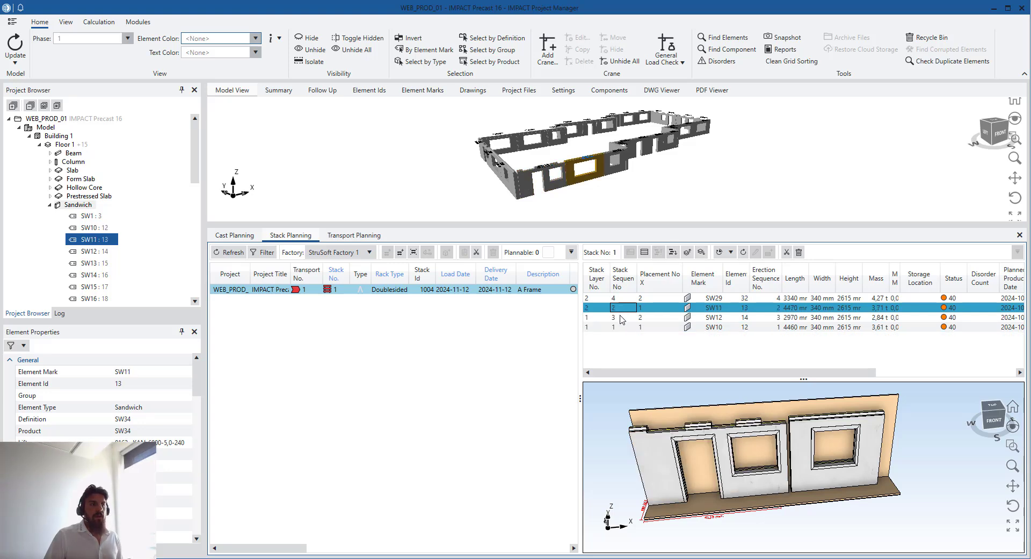
pyautogui.click(622, 318)
pyautogui.click(624, 299)
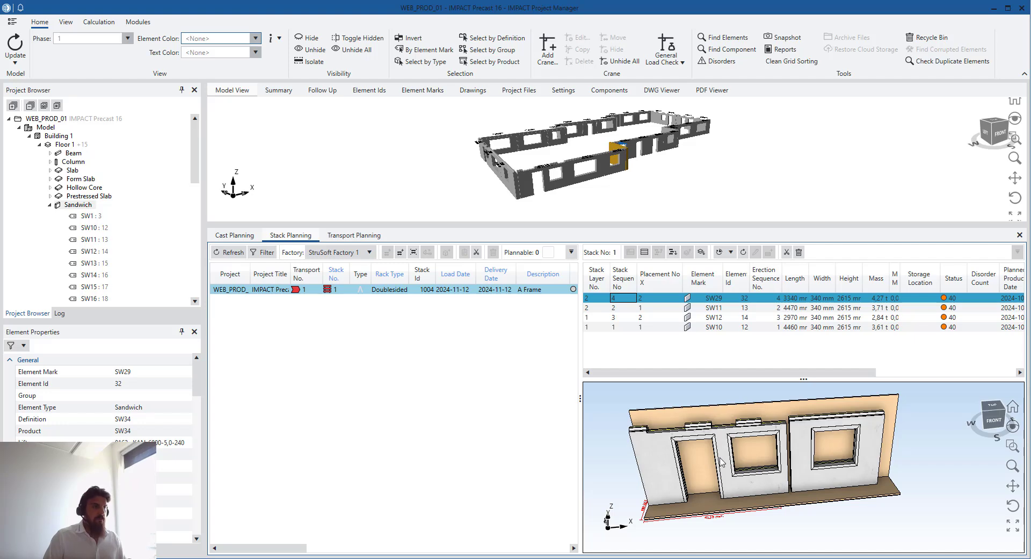
pyautogui.moveTo(722, 461); pyautogui.dragTo(698, 507)
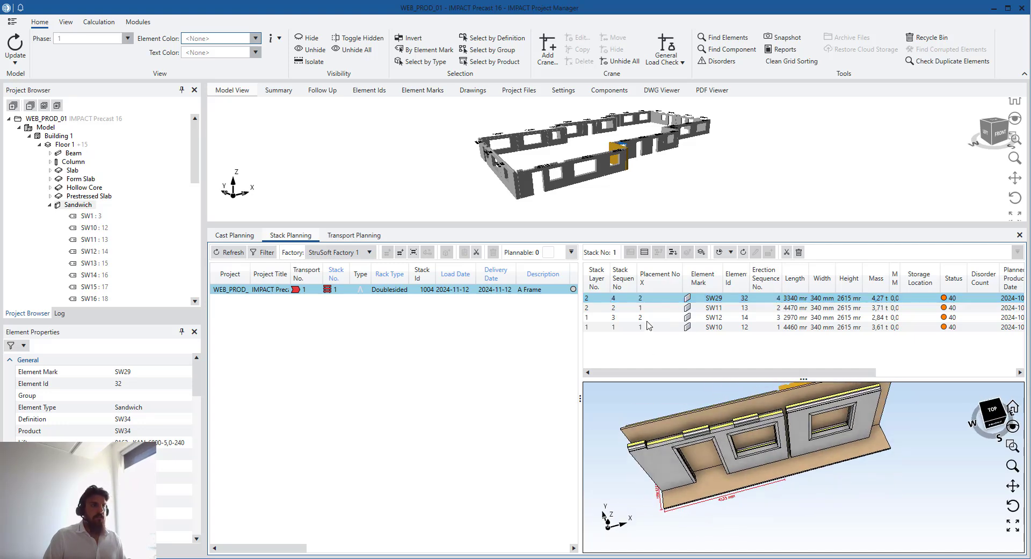
pyautogui.click(649, 317)
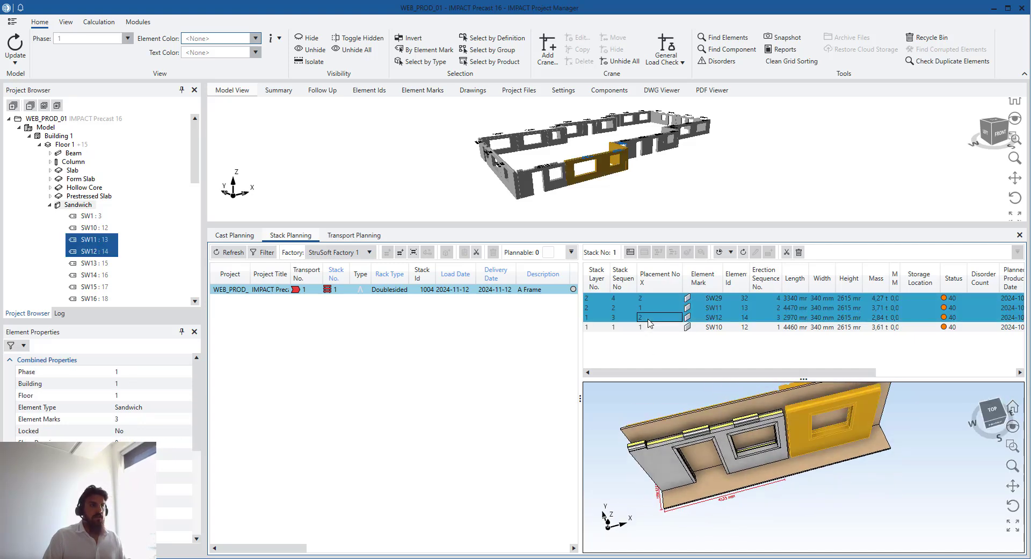
pyautogui.click(713, 471)
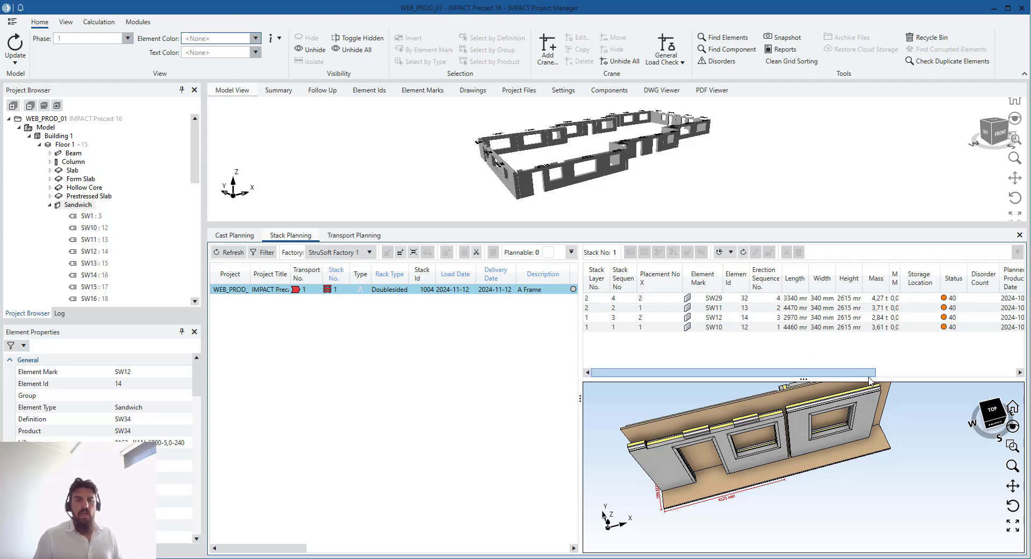
# - Give the stack's 3D preview slightly more height and show the whole A Frame in it
pyautogui.moveTo(811, 381); pyautogui.dragTo(812, 369)
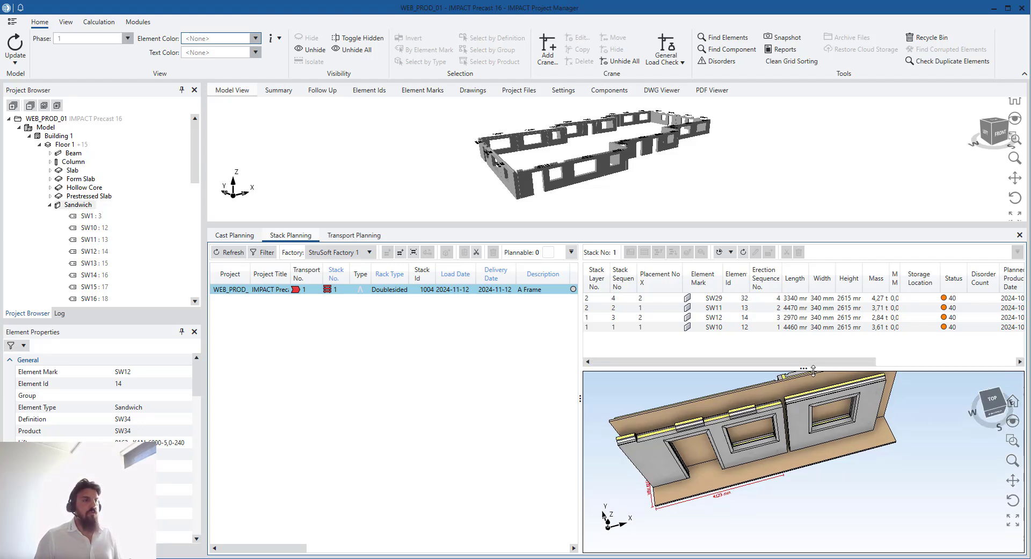
pyautogui.scroll(-2, 799, 435)
pyautogui.moveTo(806, 447); pyautogui.dragTo(819, 459, button='middle')
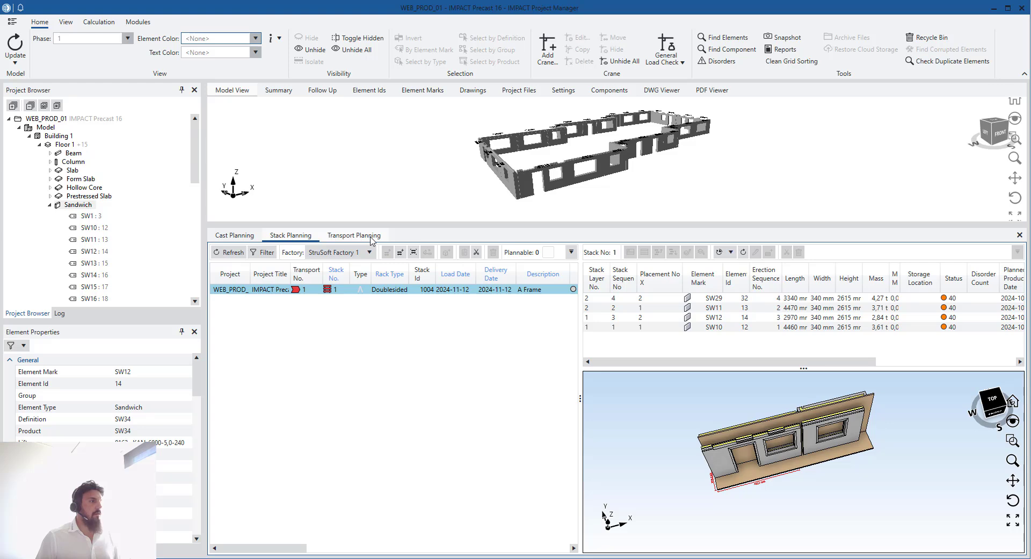
# - Auto-plan transports for all remaining Floor 1 sandwich walls using the Trailer template and Erection Sequence loading order
pyautogui.click(354, 235)
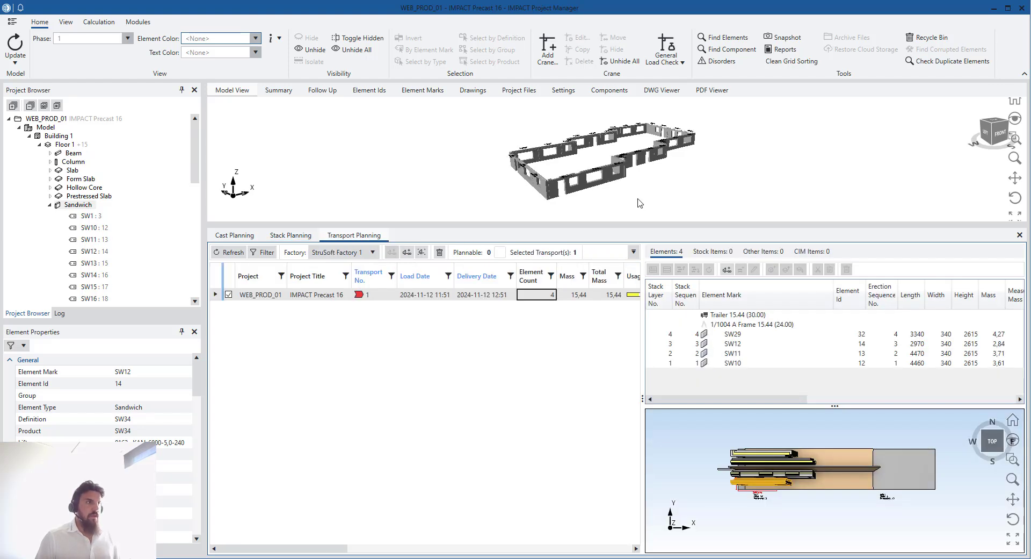
pyautogui.moveTo(640, 203); pyautogui.dragTo(727, 181, button='right')
pyautogui.moveTo(616, 169); pyautogui.dragTo(467, 120)
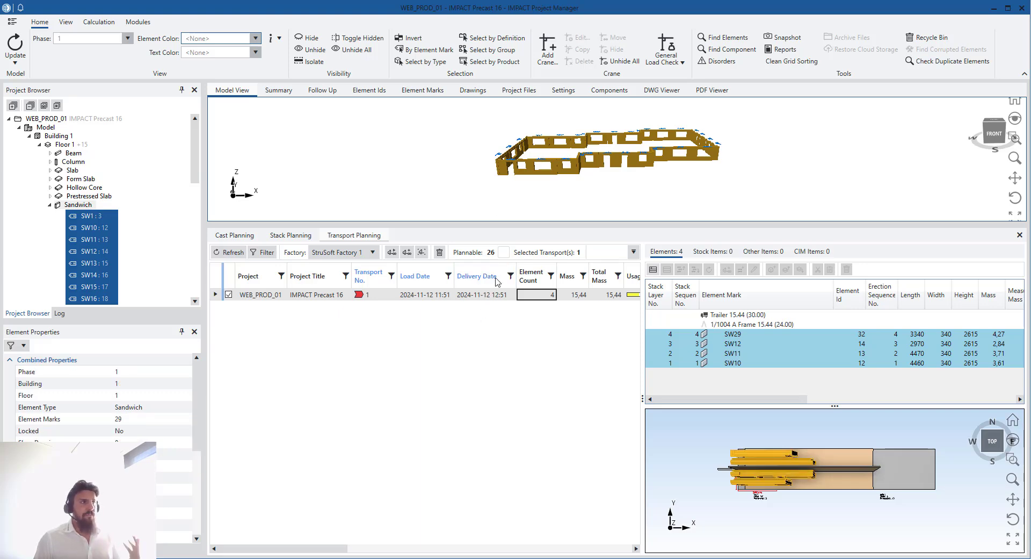
pyautogui.click(391, 252)
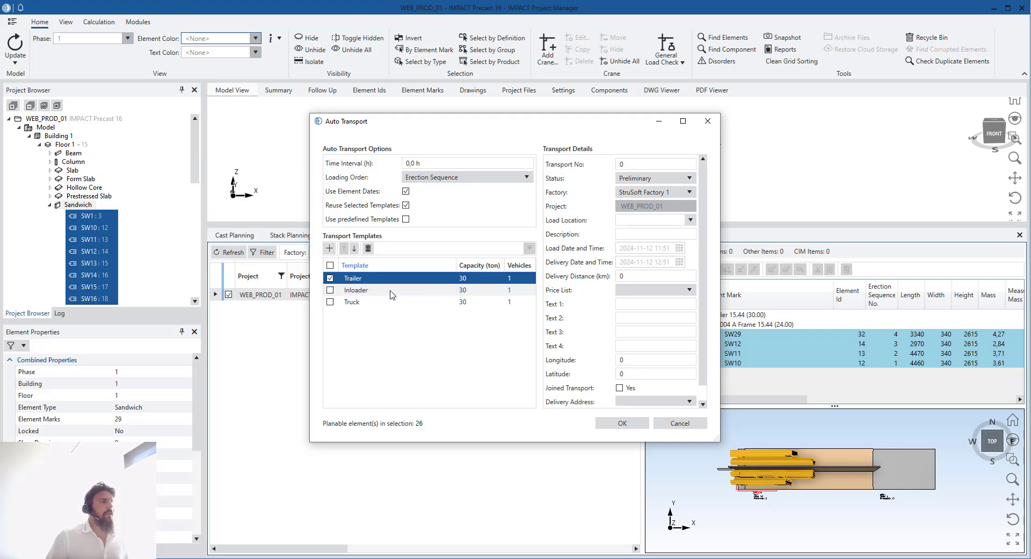
pyautogui.click(622, 424)
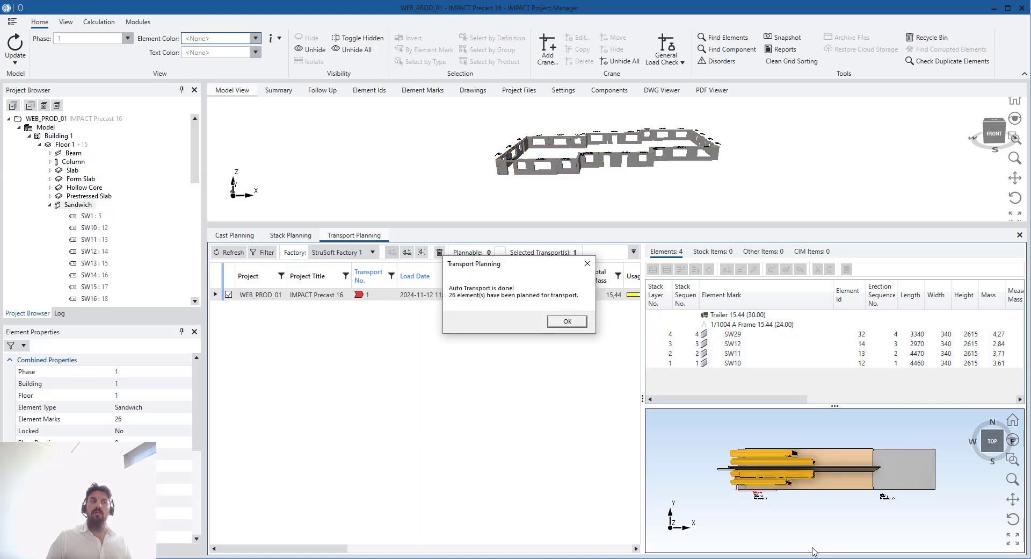
pyautogui.click(567, 322)
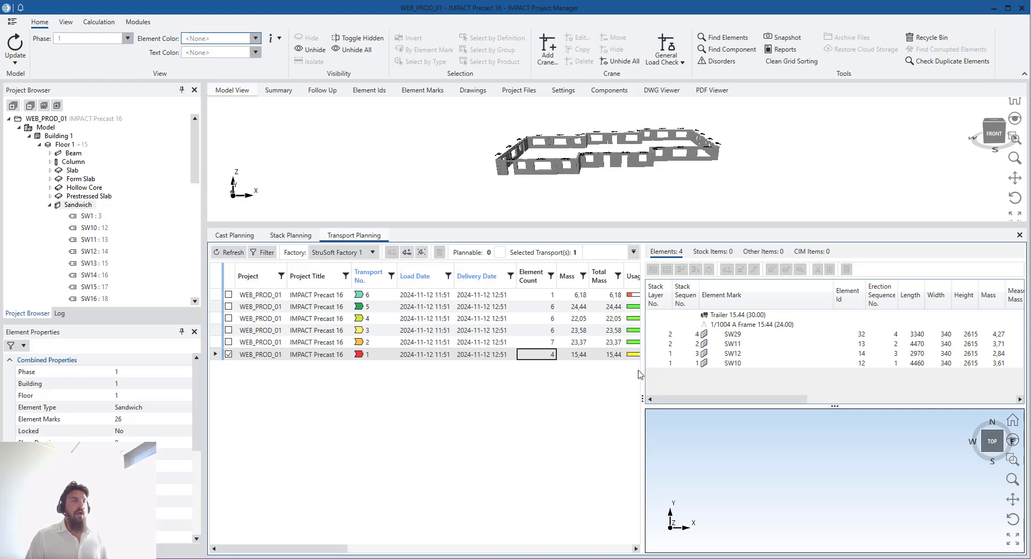
# - Widen the transport list to reveal the Usage % column and inspect the load of transport 2 from above
pyautogui.moveTo(643, 375); pyautogui.dragTo(679, 374)
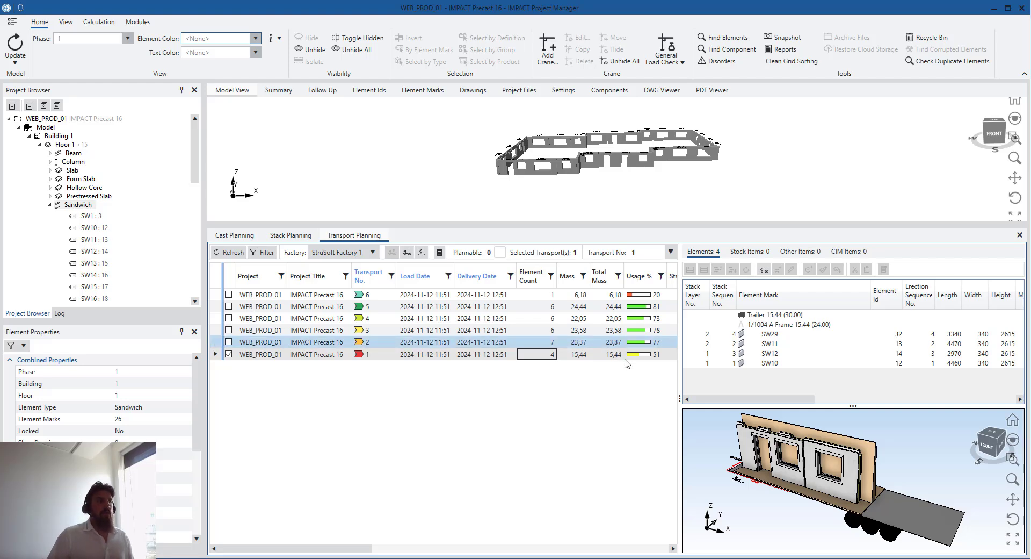
pyautogui.click(648, 342)
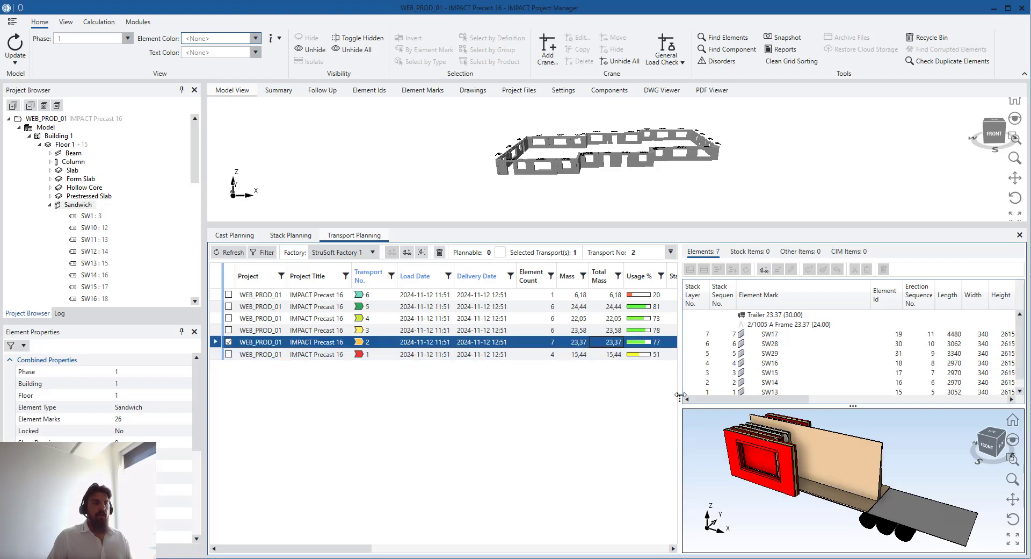
pyautogui.moveTo(680, 397)
pyautogui.mouseDown()
pyautogui.moveTo(668, 395)
pyautogui.moveTo(682, 394)
pyautogui.mouseUp()
pyautogui.moveTo(813, 473); pyautogui.dragTo(776, 470)
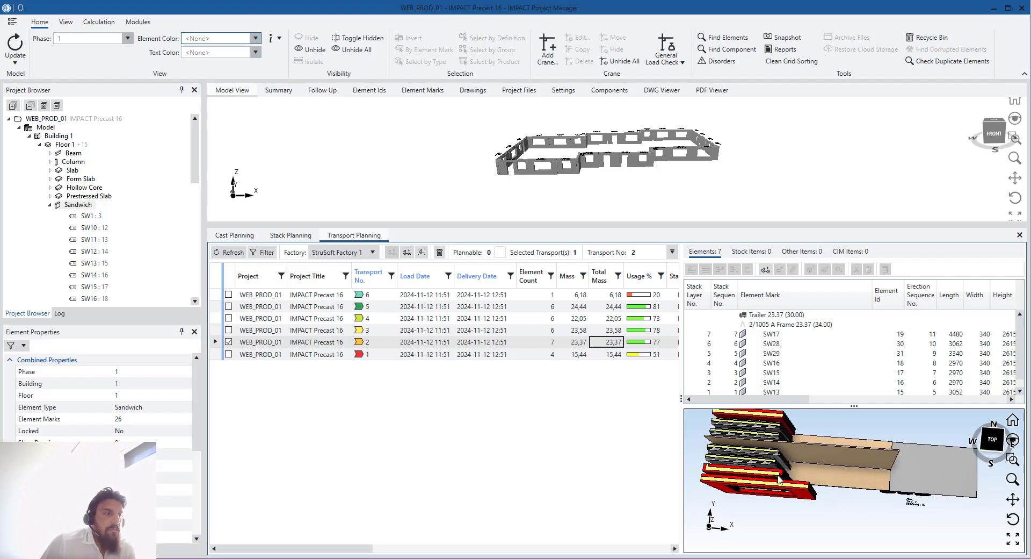
# - Inspect the usage and 3D loading of the other new transports, including transports 3 and 6
pyautogui.click(649, 333)
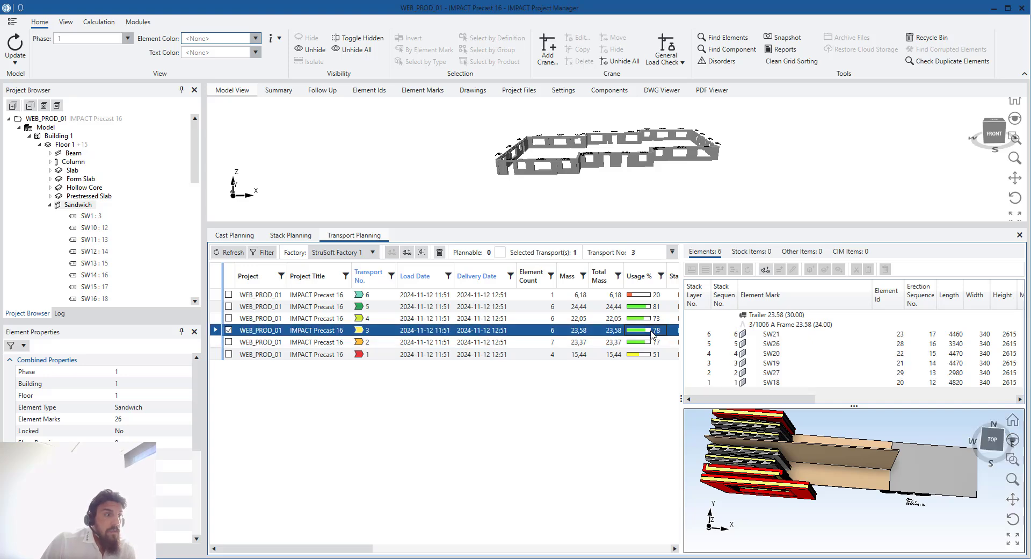
pyautogui.moveTo(809, 477)
pyautogui.mouseDown()
pyautogui.moveTo(809, 465)
pyautogui.moveTo(792, 462)
pyautogui.moveTo(810, 520)
pyautogui.moveTo(816, 486)
pyautogui.mouseUp()
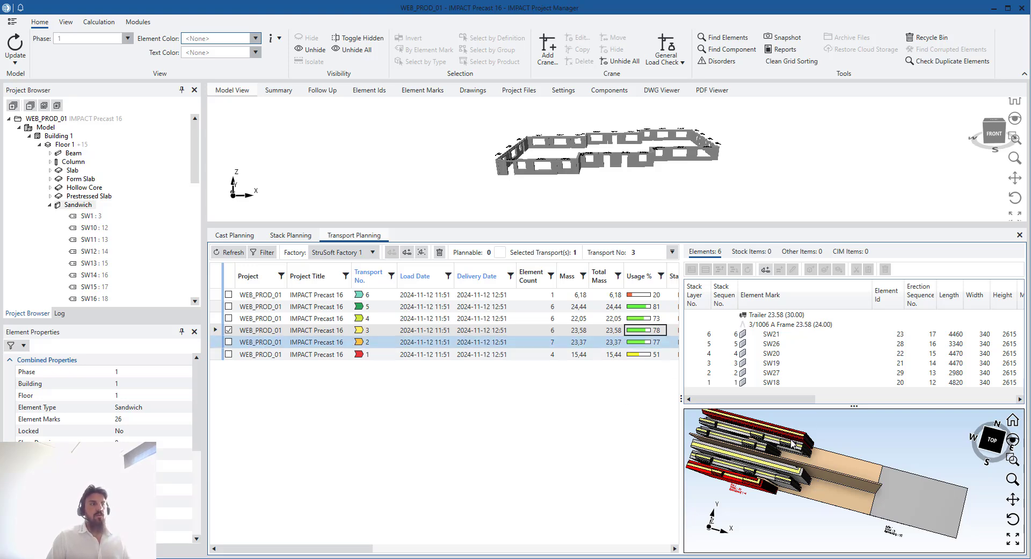
pyautogui.click(610, 306)
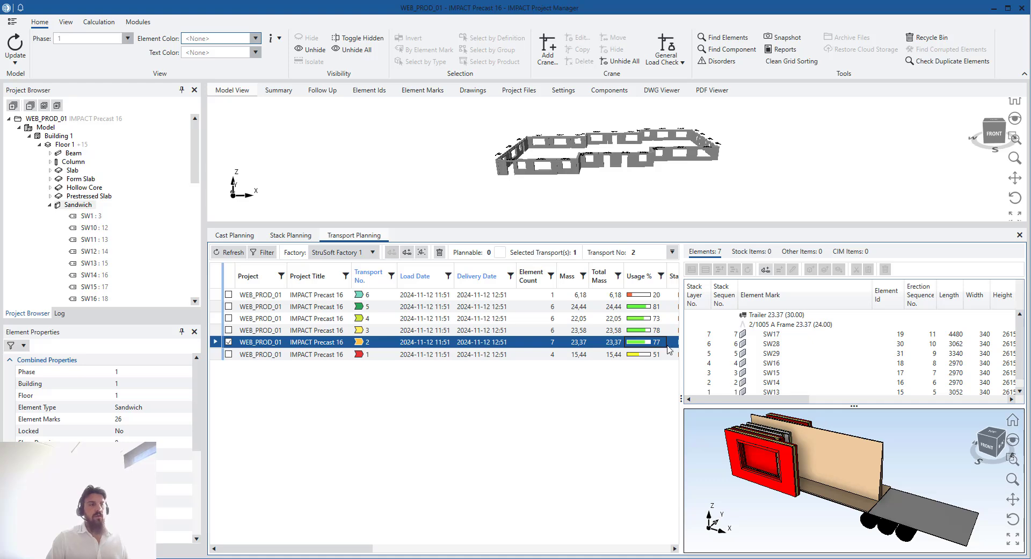
pyautogui.click(648, 296)
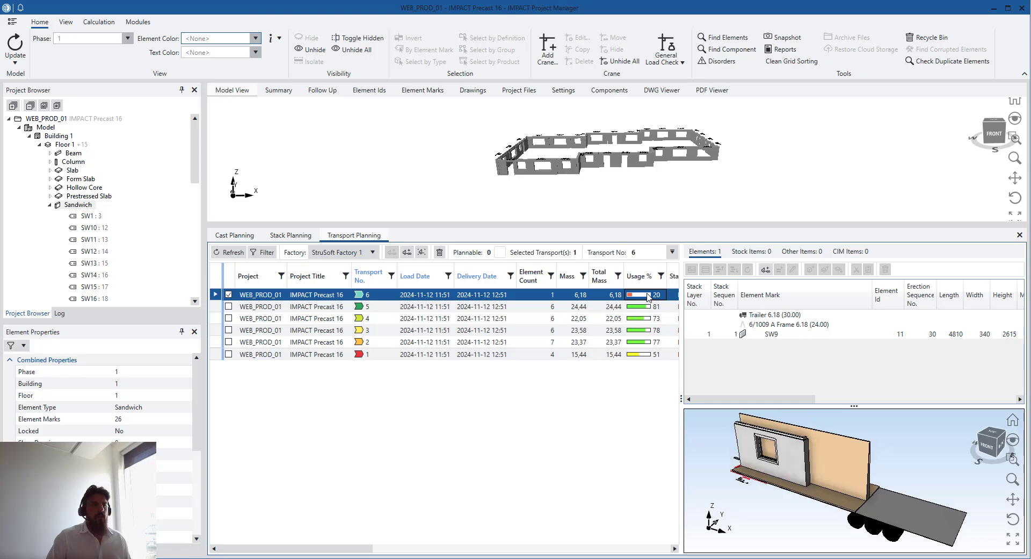
pyautogui.moveTo(851, 475); pyautogui.dragTo(784, 436)
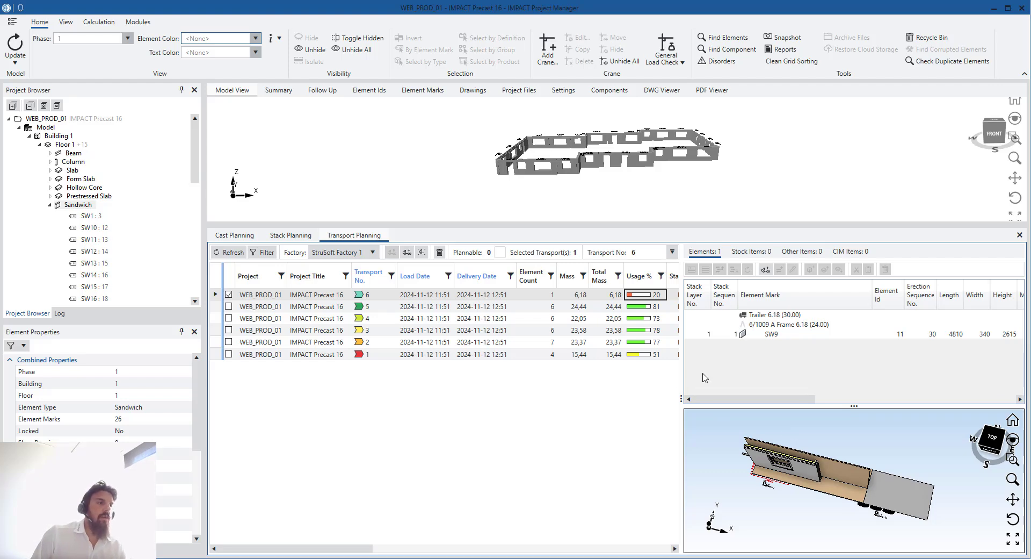
# - Move wall SW9 from transport 6 onto the A Frame of transport 1 and check the new load from above
pyautogui.click(768, 335)
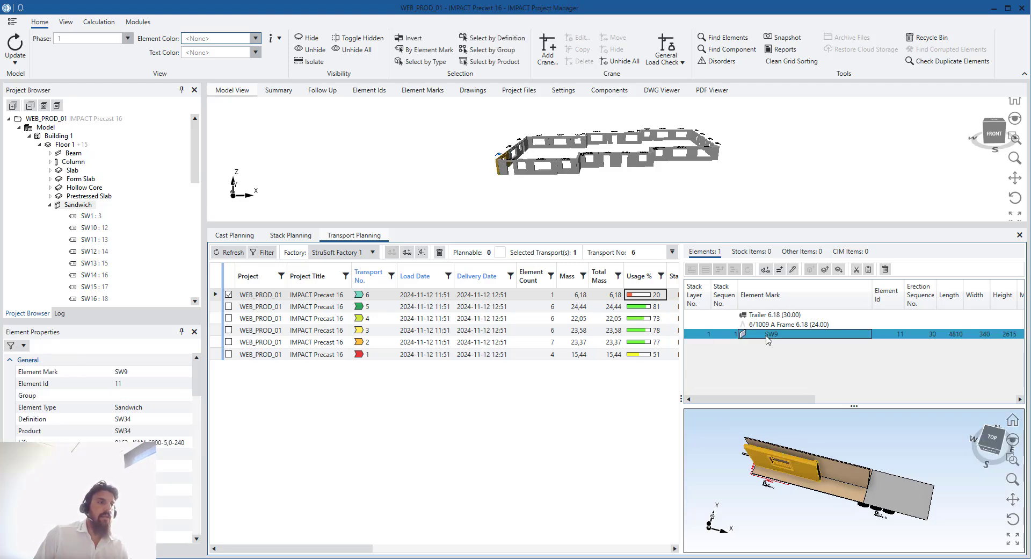
pyautogui.click(857, 270)
pyautogui.click(604, 357)
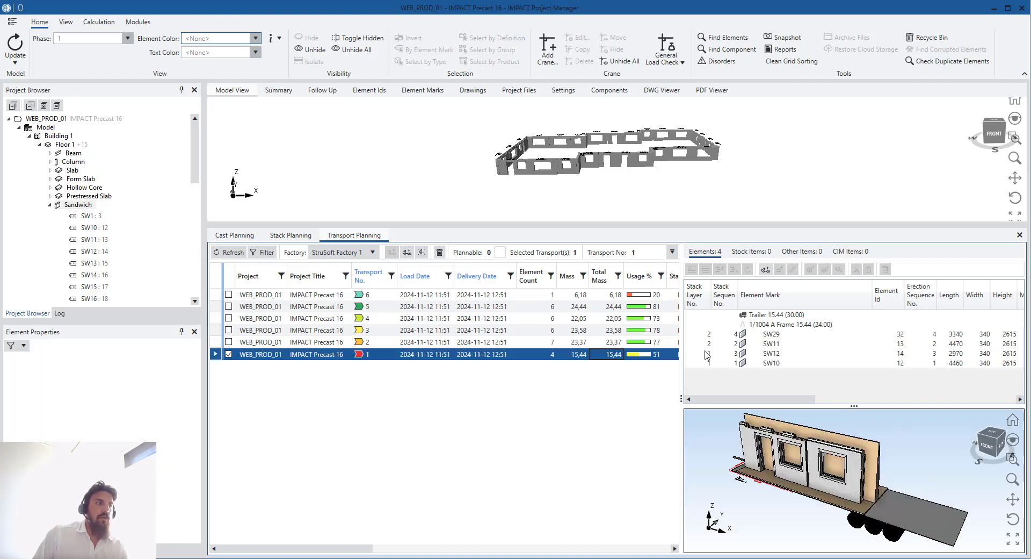
pyautogui.click(786, 326)
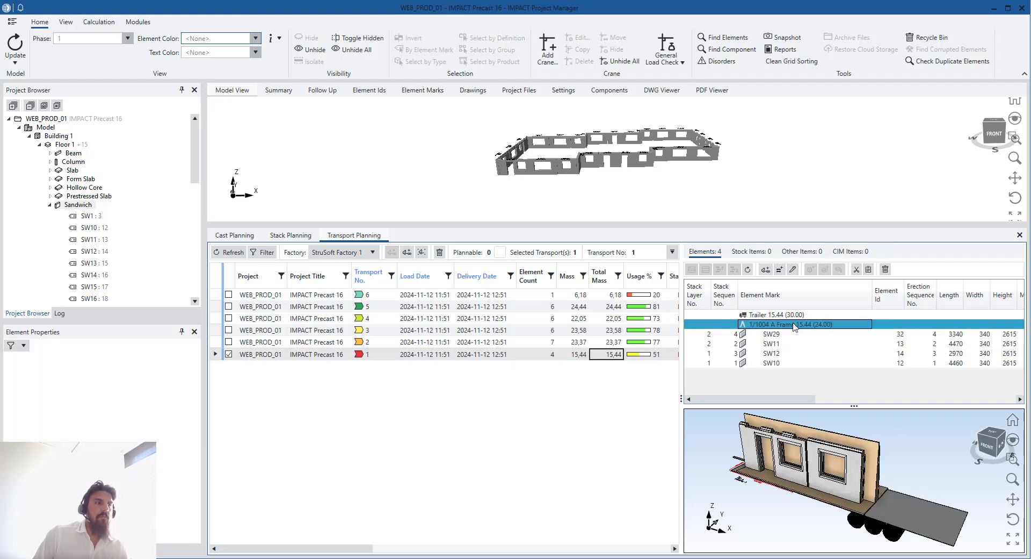
pyautogui.click(870, 271)
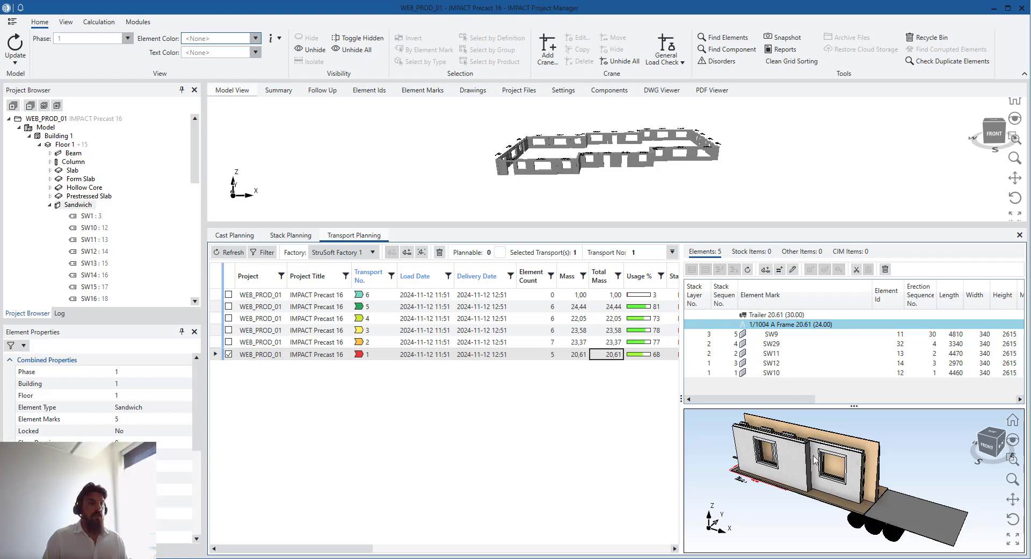
pyautogui.scroll(-2, 797, 467)
pyautogui.moveTo(785, 464)
pyautogui.mouseDown(button='middle')
pyautogui.moveTo(787, 502)
pyautogui.moveTo(782, 482)
pyautogui.mouseUp(button='middle')
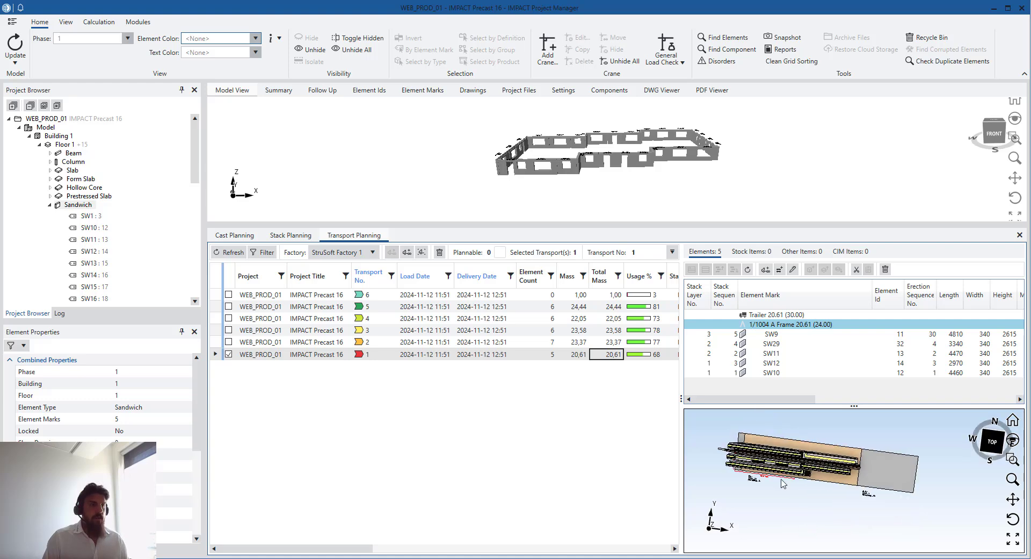
pyautogui.scroll(3, 793, 474)
# - Delete the emptied transport 6 together with its A Frame stack, using the Delete Transport and Stack option
pyautogui.click(623, 296)
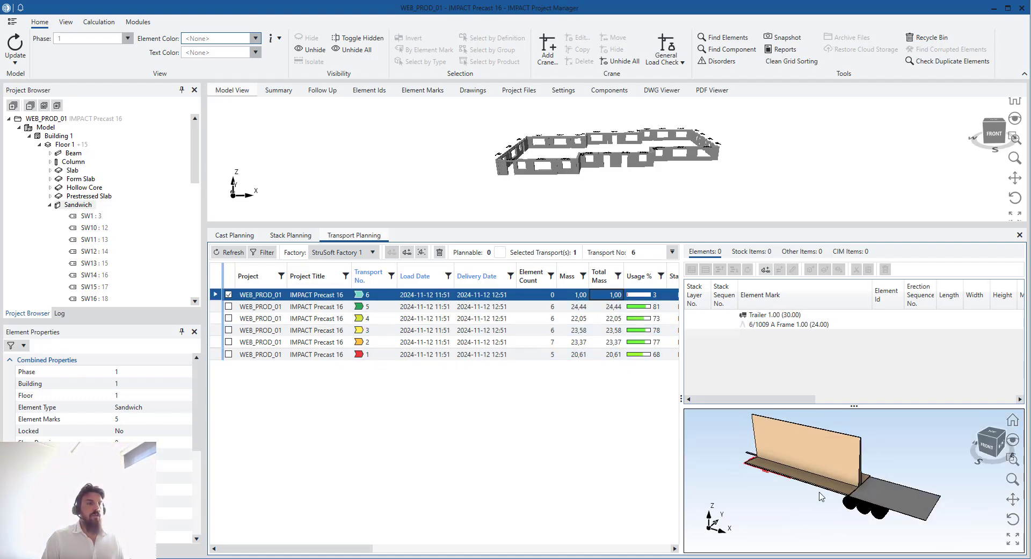
pyautogui.moveTo(822, 483)
pyautogui.mouseDown(button='middle')
pyautogui.moveTo(785, 511)
pyautogui.moveTo(836, 494)
pyautogui.mouseUp(button='middle')
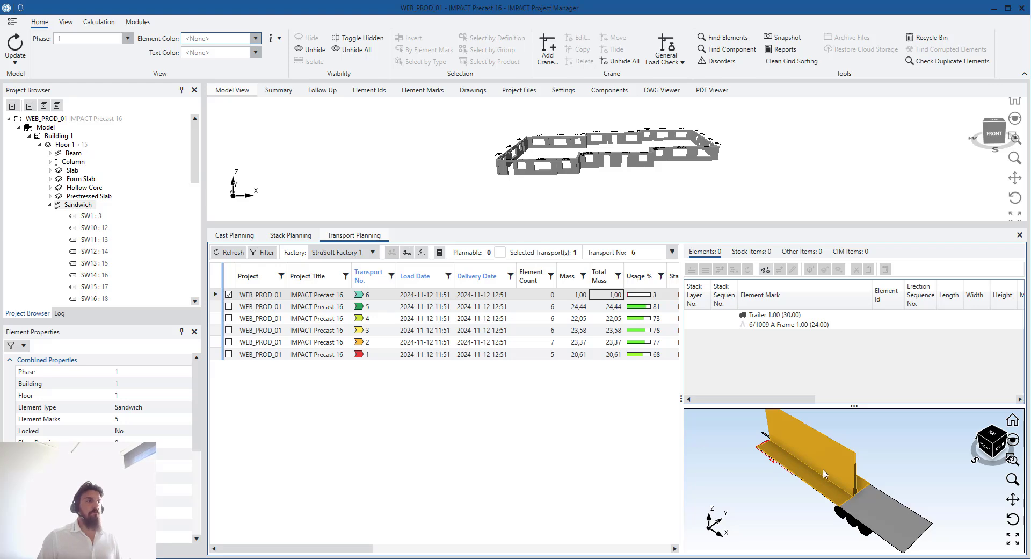
pyautogui.click(332, 297)
pyautogui.rightClick(332, 296)
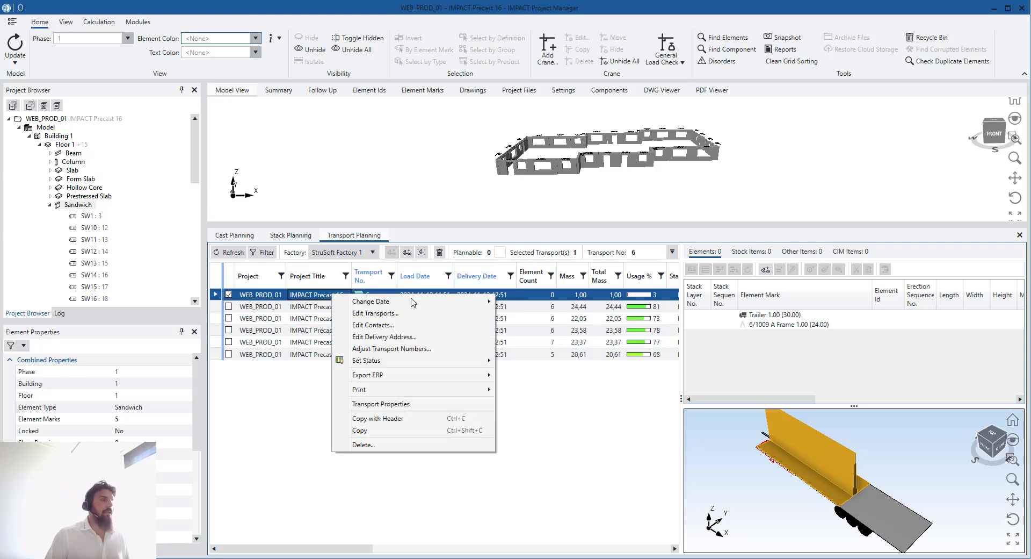
pyautogui.click(414, 445)
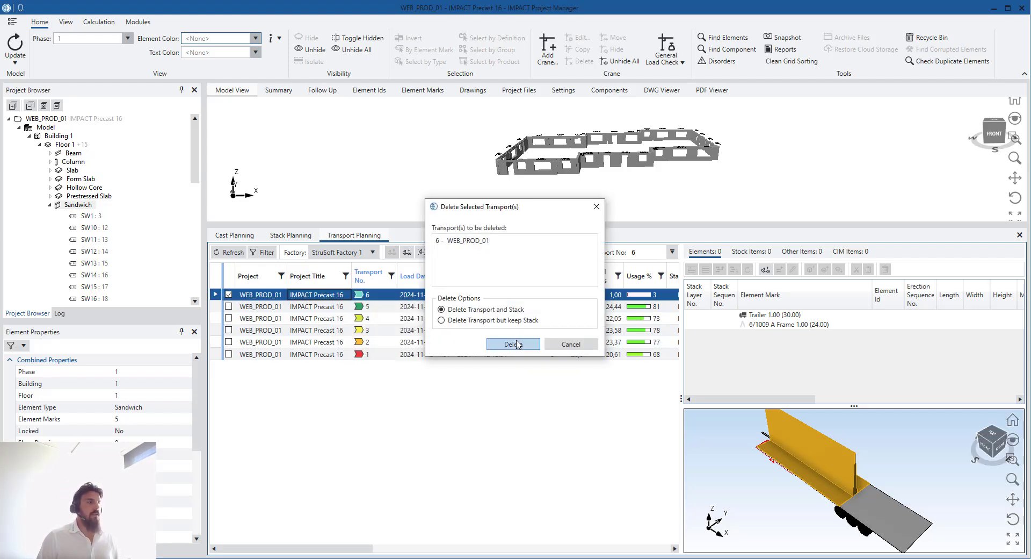
pyautogui.click(515, 346)
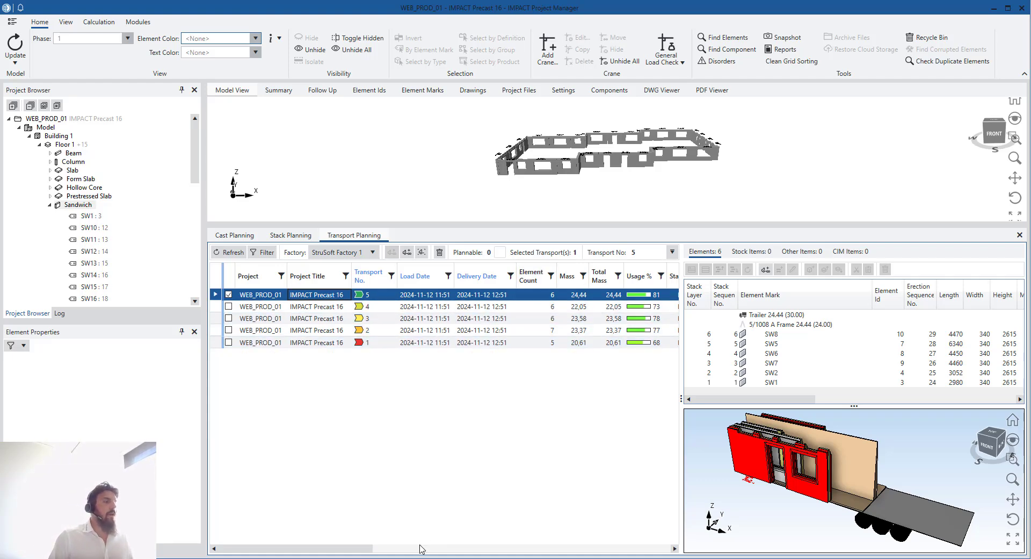
# - In Stack Planning, widen the stack list to reveal the Status and Count columns and inspect stack 2 in 3D
pyautogui.click(306, 236)
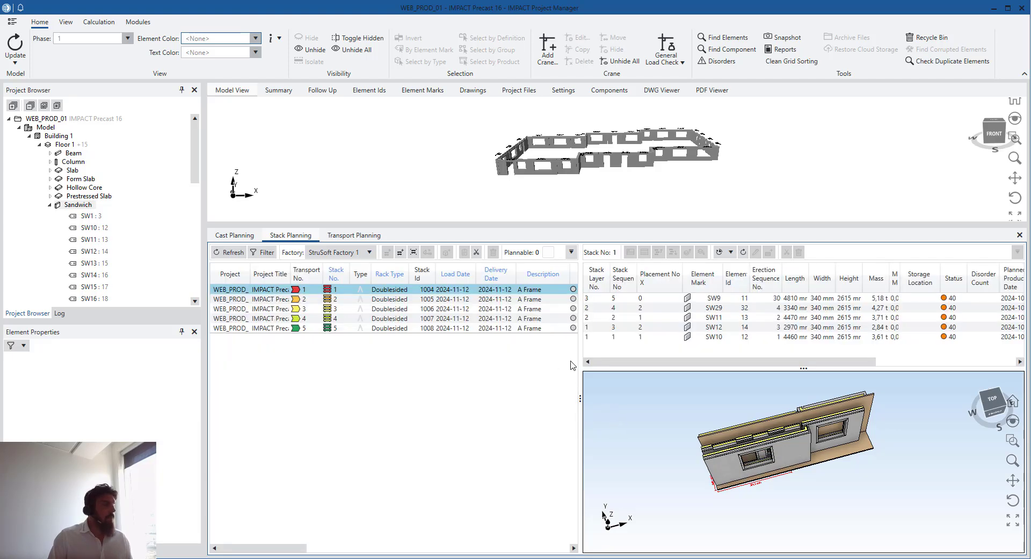
pyautogui.moveTo(582, 361); pyautogui.dragTo(651, 361)
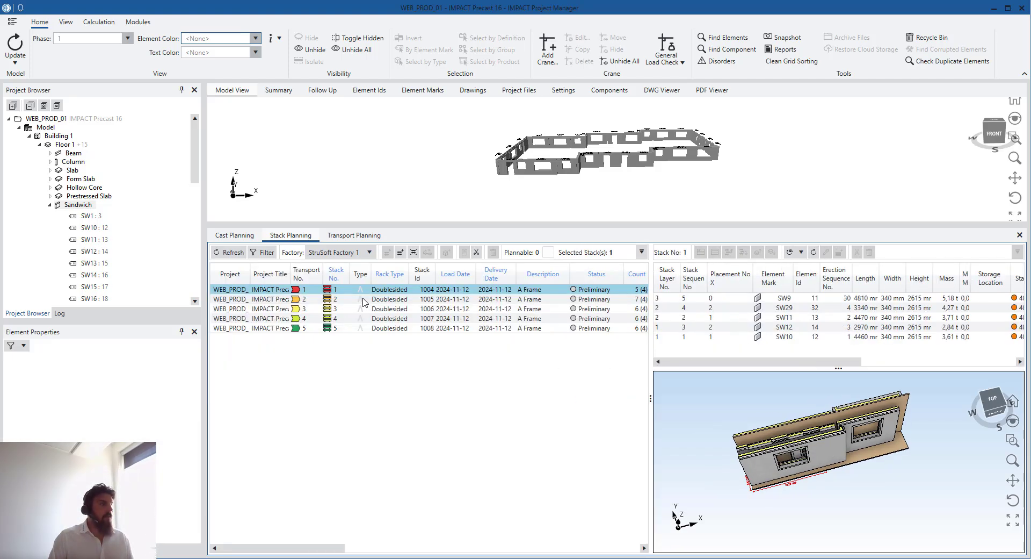
pyautogui.click(415, 299)
pyautogui.scroll(-1, 886, 499)
pyautogui.scroll(1, 859, 483)
pyautogui.moveTo(817, 463); pyautogui.dragTo(824, 491, button='middle')
pyautogui.scroll(-1, 823, 490)
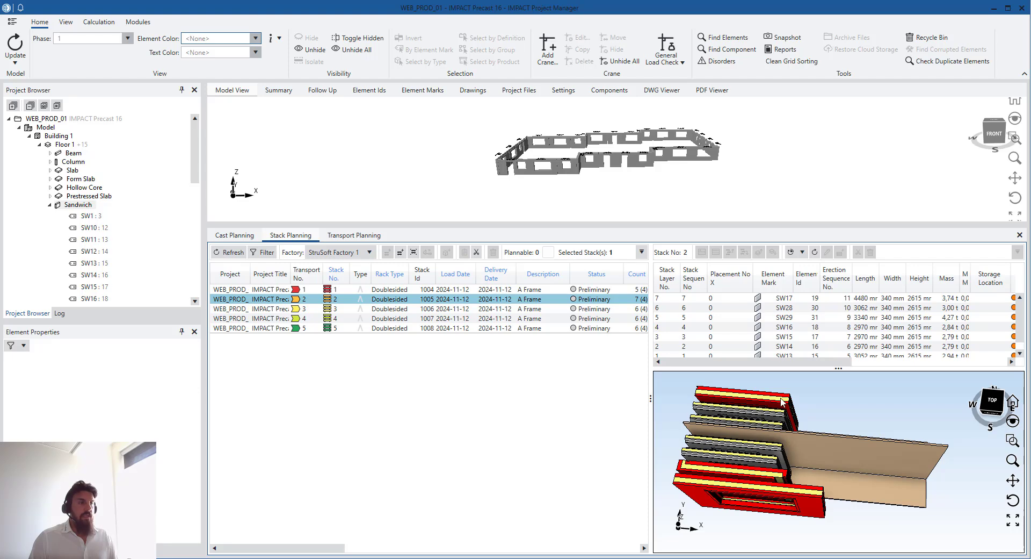
# - Merge walls SW14 and SW17 of stack 2 into one stack layer, working from the top view
pyautogui.click(785, 400)
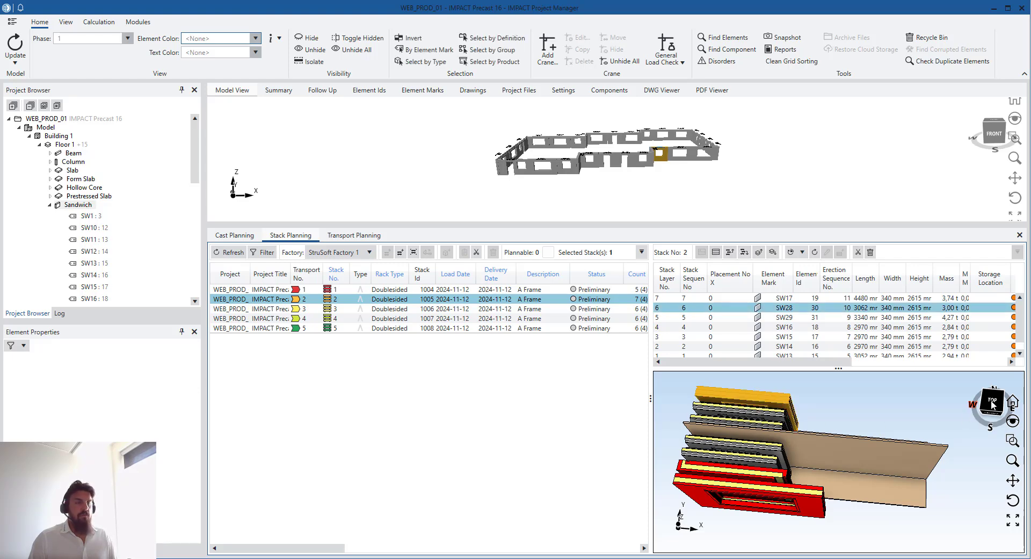
pyautogui.click(993, 403)
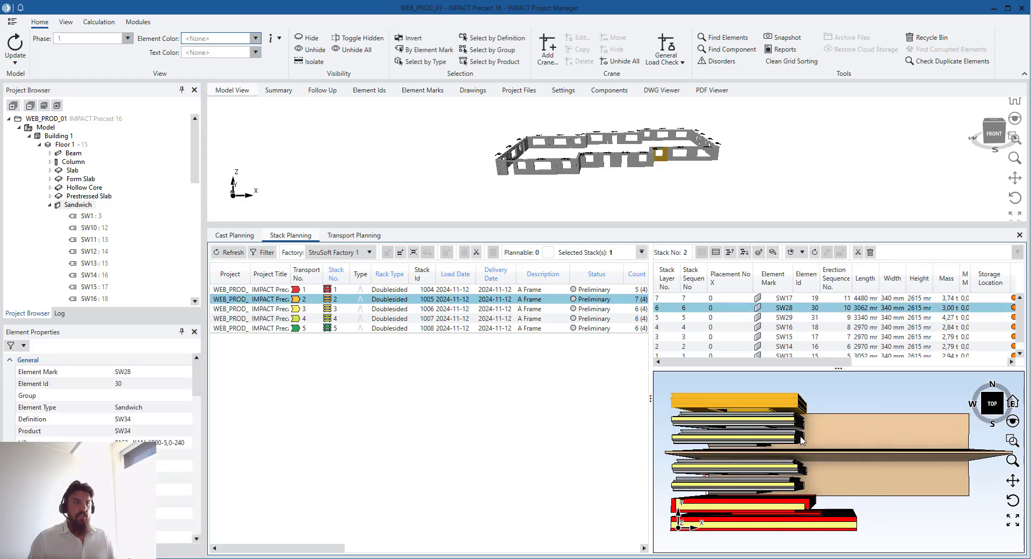
pyautogui.click(787, 440)
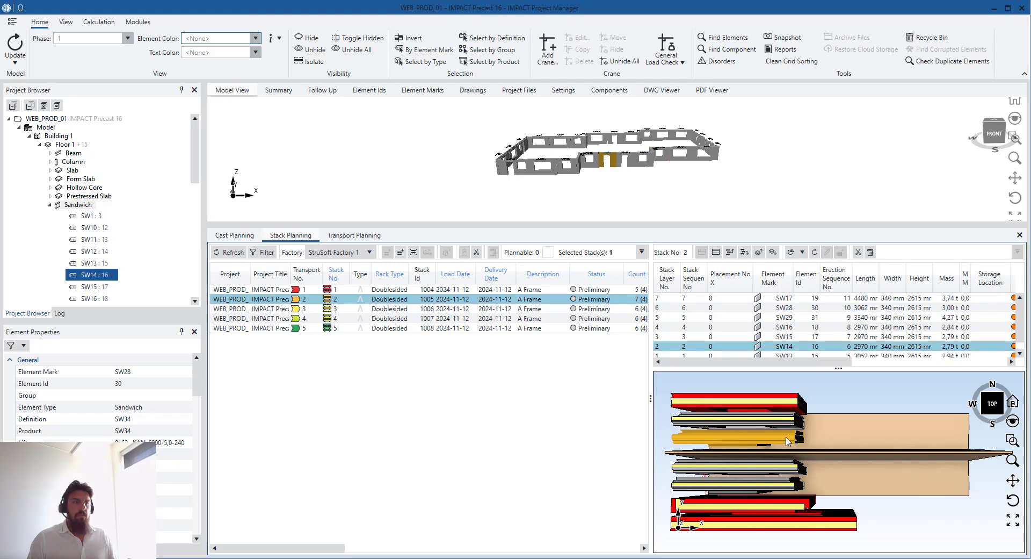
pyautogui.keyDown('ctrl'); pyautogui.click(831, 522); pyautogui.keyUp('ctrl')
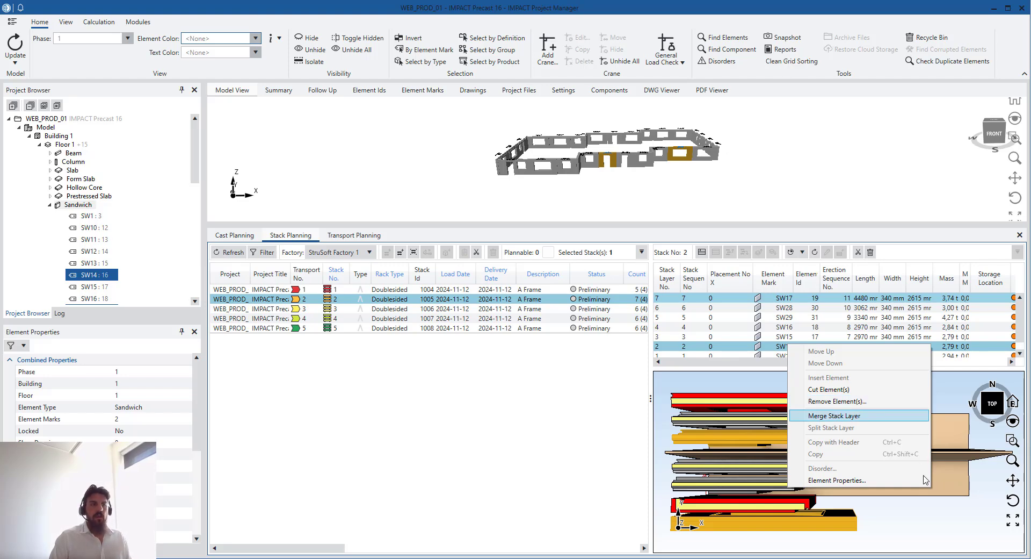
pyautogui.press('Return')
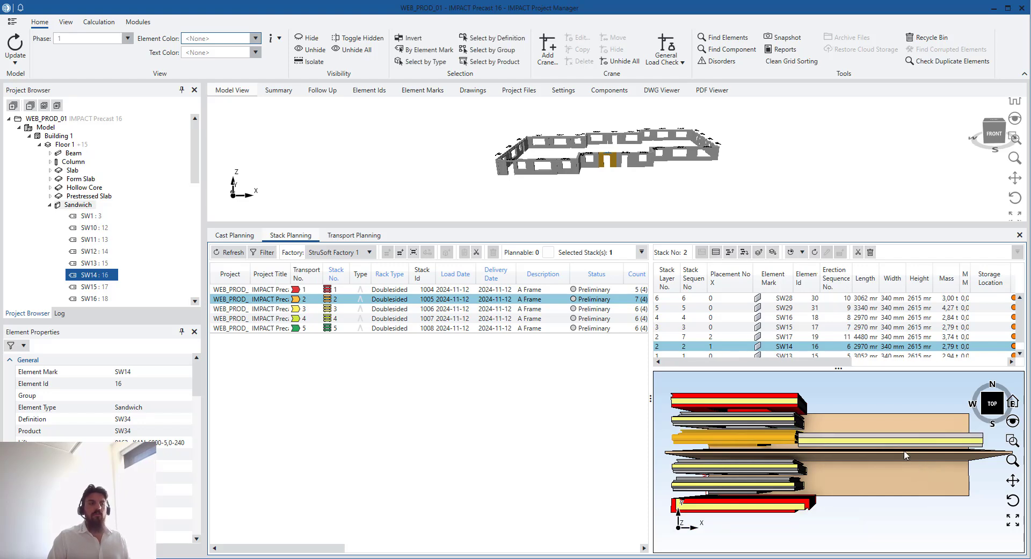
# - Merge wall SW28 with wall SW13 into the innermost stack layer of stack 2
pyautogui.click(772, 408)
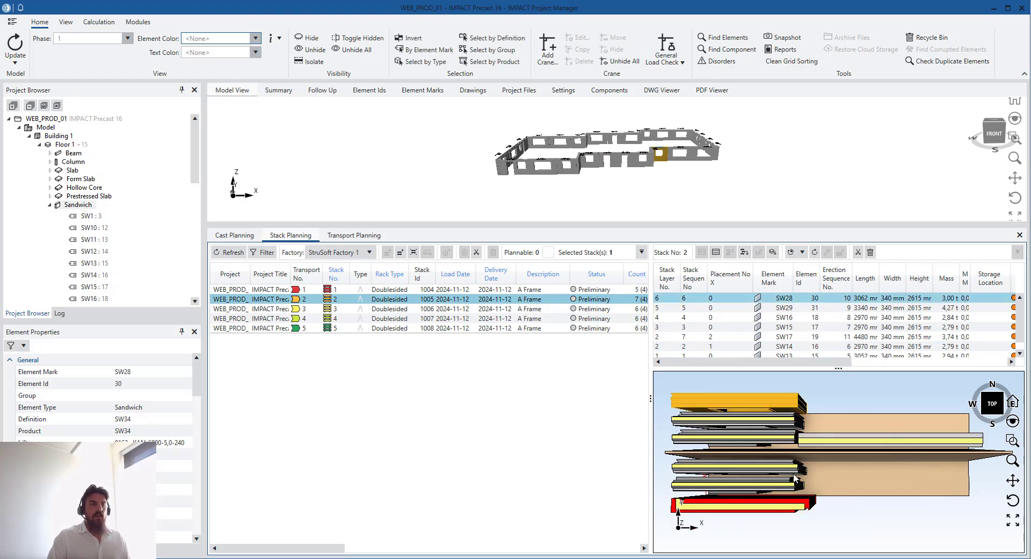
pyautogui.keyDown('ctrl'); pyautogui.click(795, 478); pyautogui.keyUp('ctrl')
pyautogui.rightClick(780, 354)
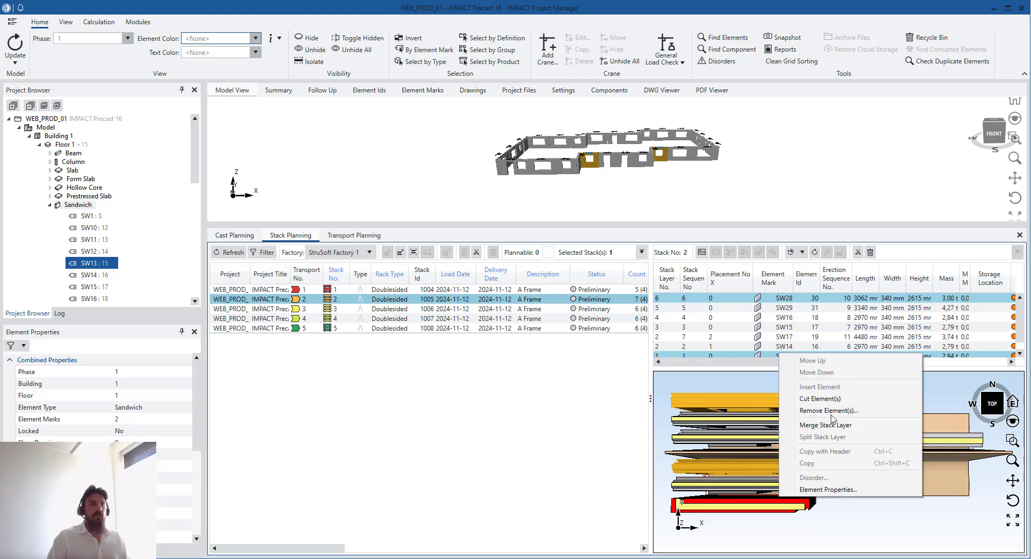
pyautogui.click(826, 425)
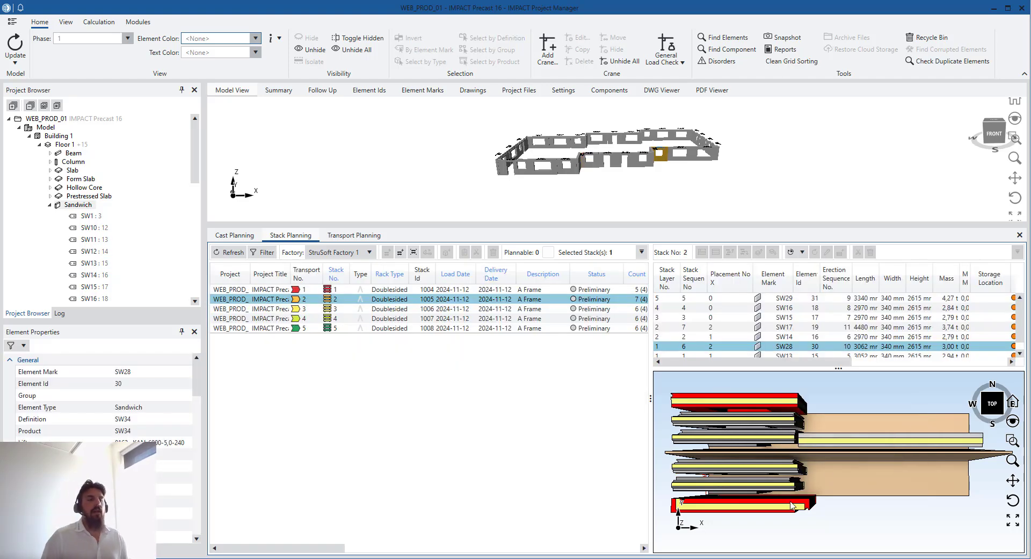
pyautogui.click(829, 472)
# - Merge walls SW29 and SW16 of stack 2 into one stack layer and check the resulting arrangement in 3D
pyautogui.click(806, 503)
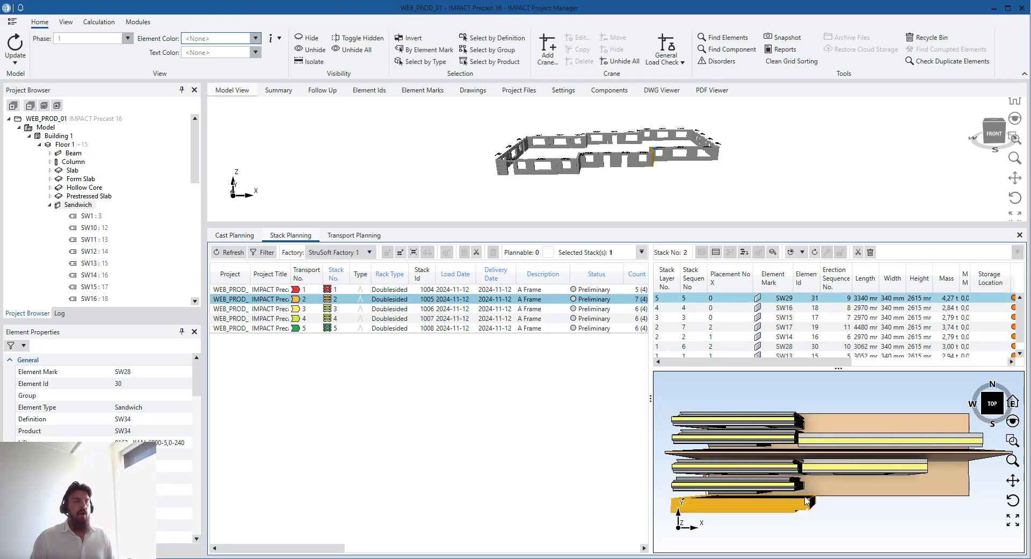
pyautogui.keyDown('ctrl'); pyautogui.click(791, 424); pyautogui.keyUp('ctrl')
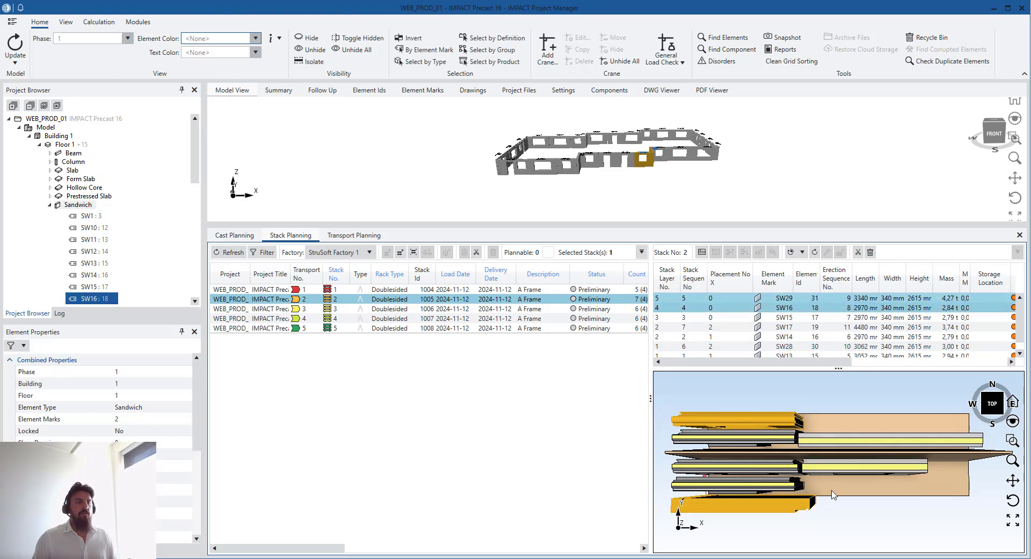
pyautogui.rightClick(771, 301)
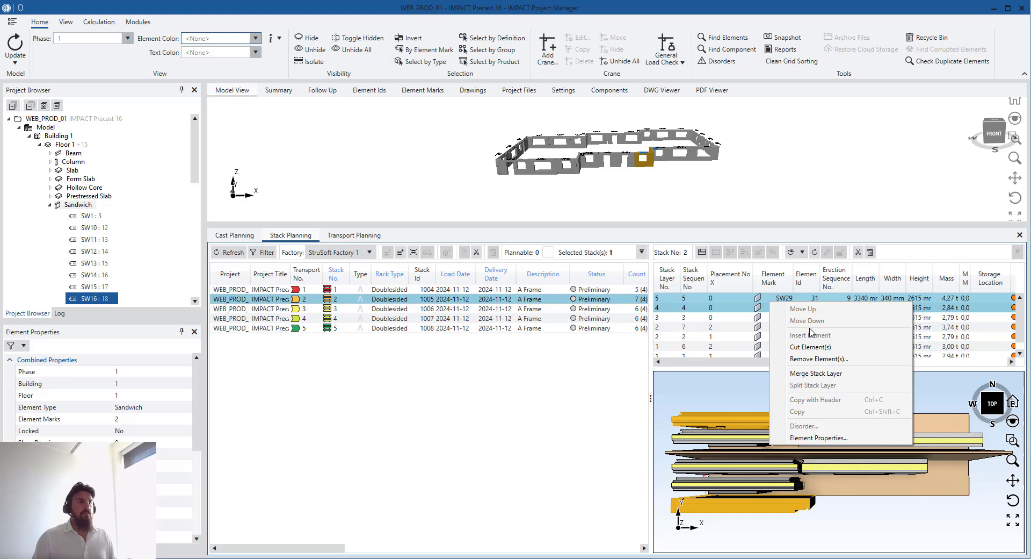
pyautogui.click(836, 382)
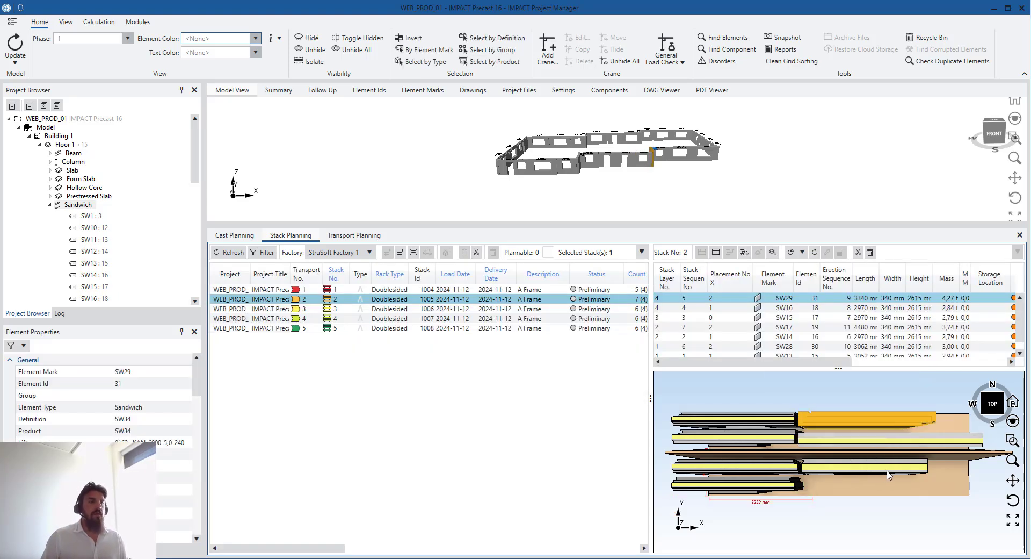
pyautogui.click(859, 538)
pyautogui.moveTo(841, 526); pyautogui.dragTo(841, 490, button='middle')
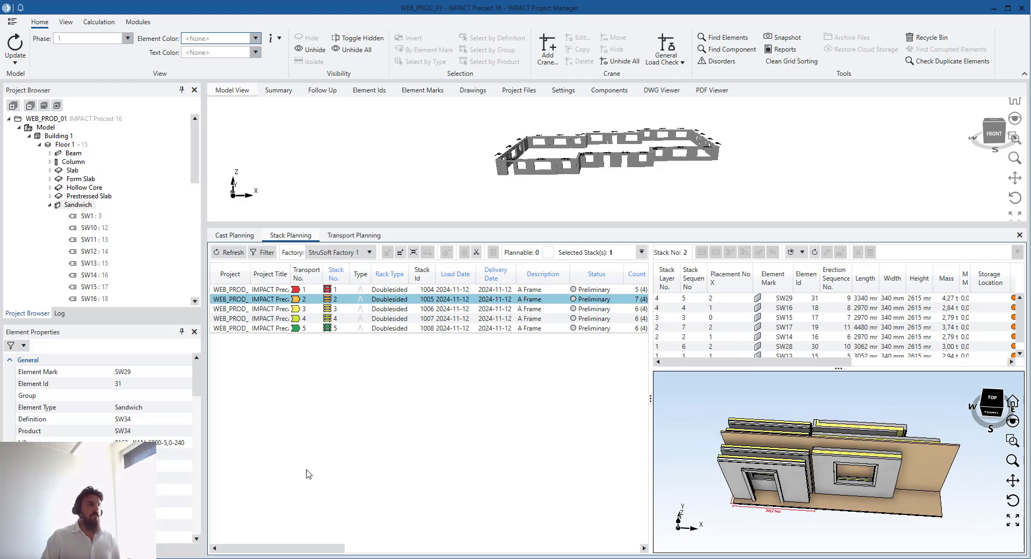
# - Return to Transport Planning, refresh the transports, and enlarge the 3D view to check transport 2's rearranged load from above
pyautogui.press('Down')
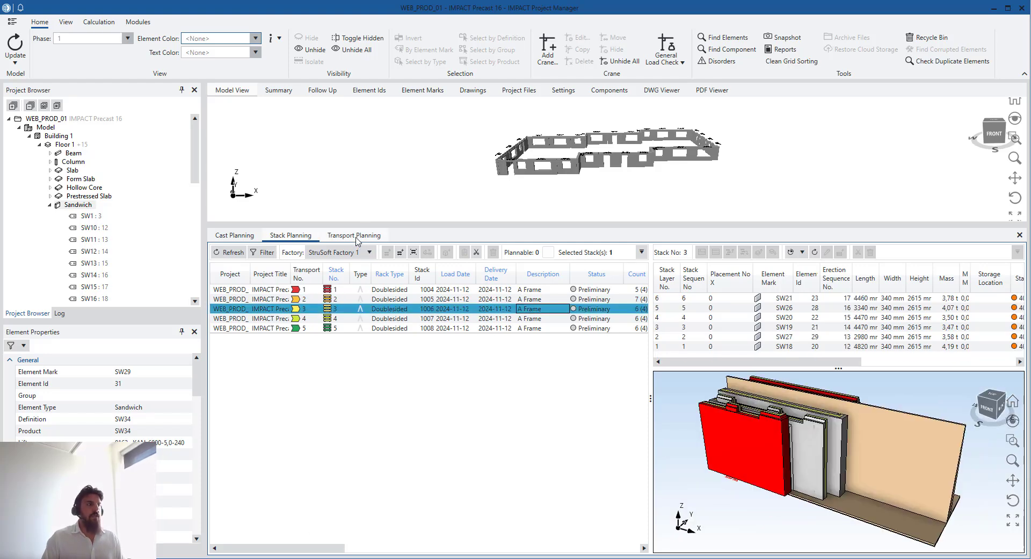
pyautogui.click(356, 237)
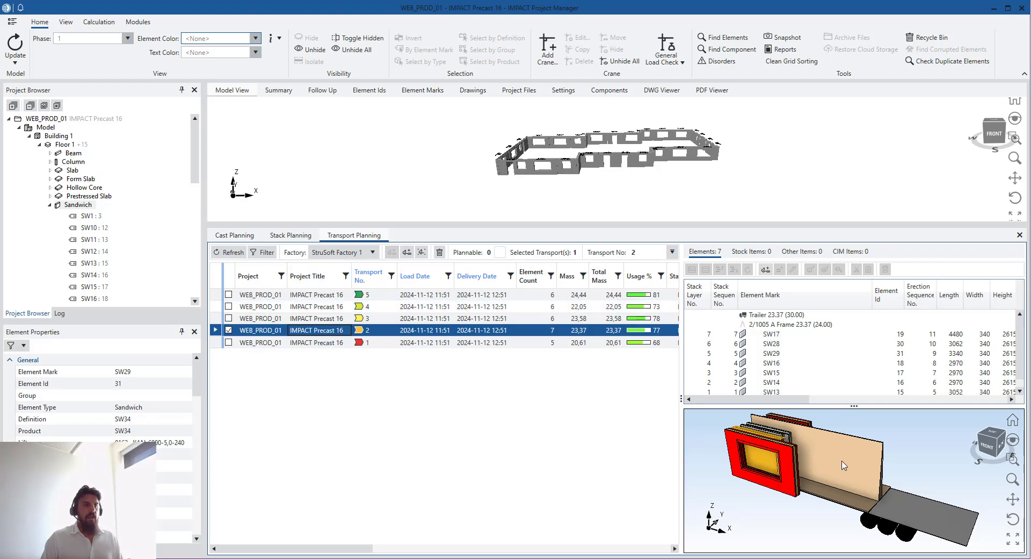
pyautogui.scroll(-1, 838, 468)
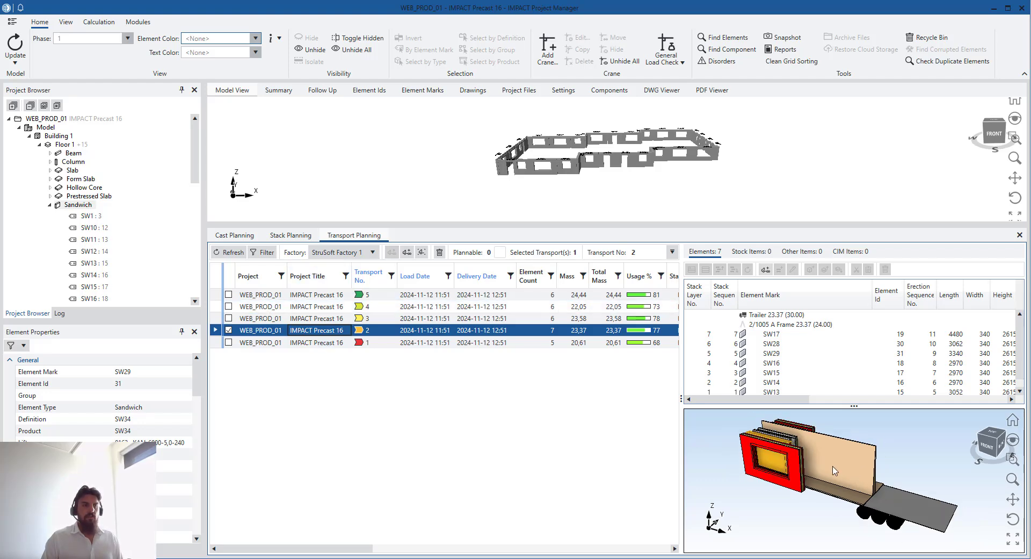
pyautogui.click(230, 252)
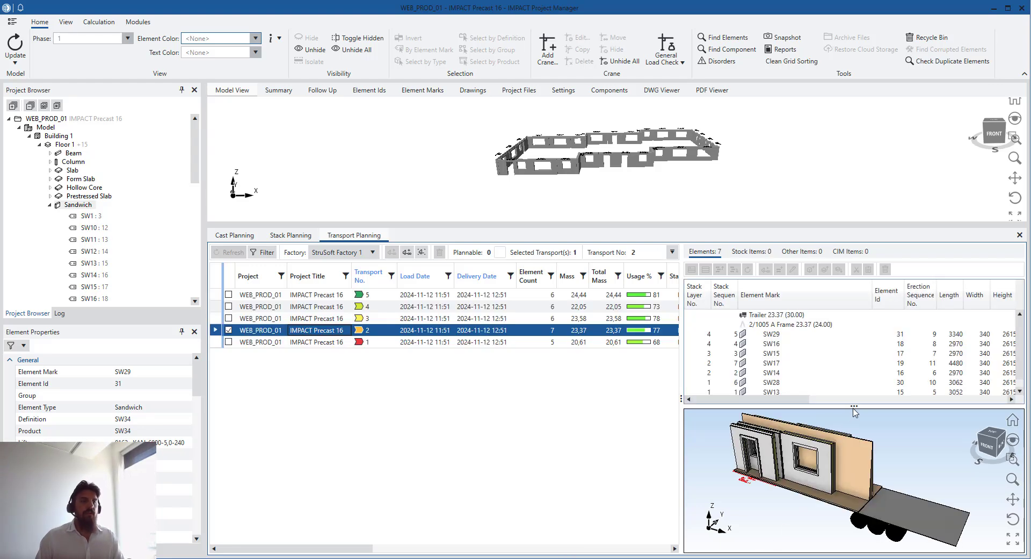
pyautogui.moveTo(854, 406); pyautogui.dragTo(857, 387)
pyautogui.moveTo(681, 400); pyautogui.dragTo(653, 402)
pyautogui.click(992, 413)
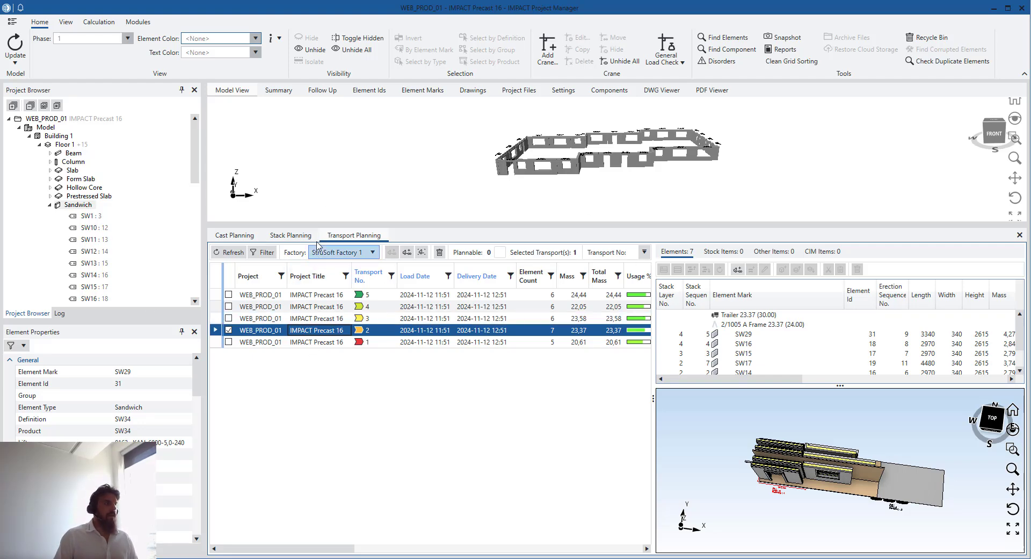
# - Show the Floor 1 Wall elements, select 13 of them together, and auto-plan their transports with the Inloader template
pyautogui.click(51, 205)
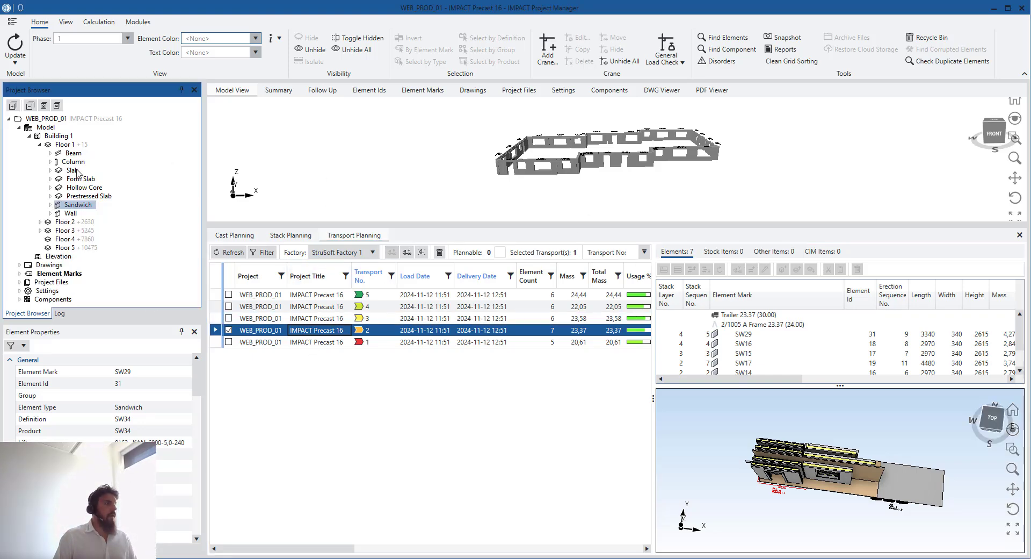
pyautogui.click(68, 215)
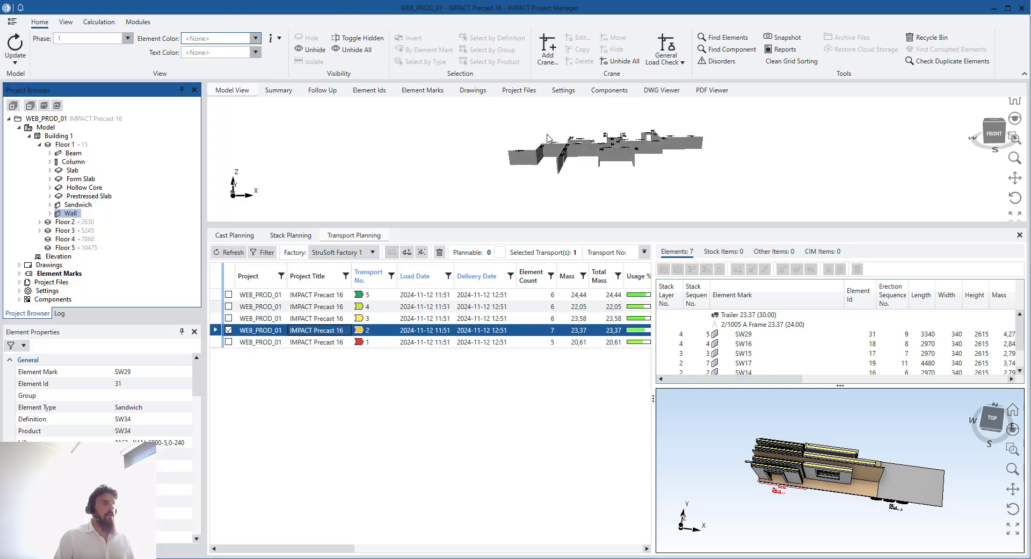
pyautogui.moveTo(594, 184); pyautogui.dragTo(481, 119)
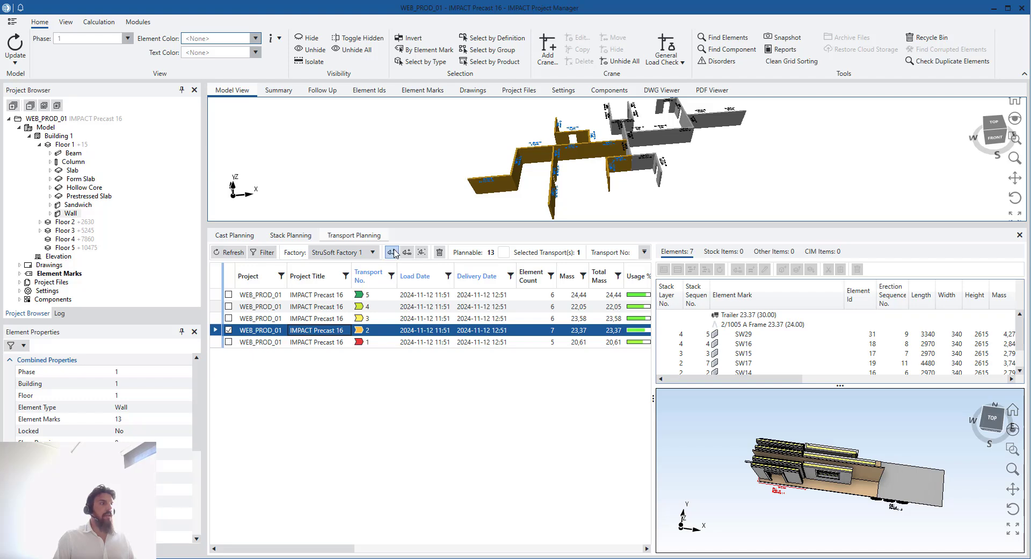
pyautogui.click(423, 252)
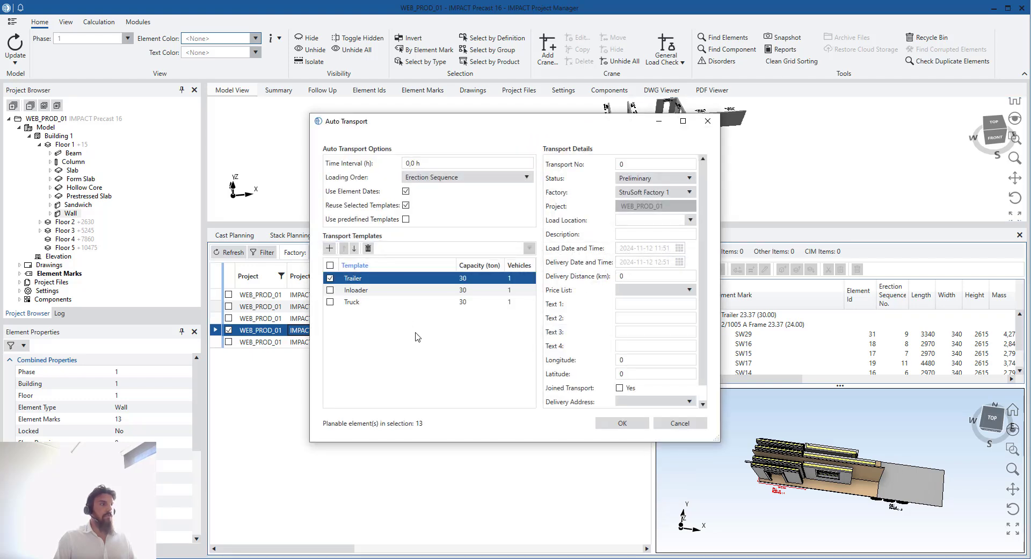
pyautogui.click(378, 290)
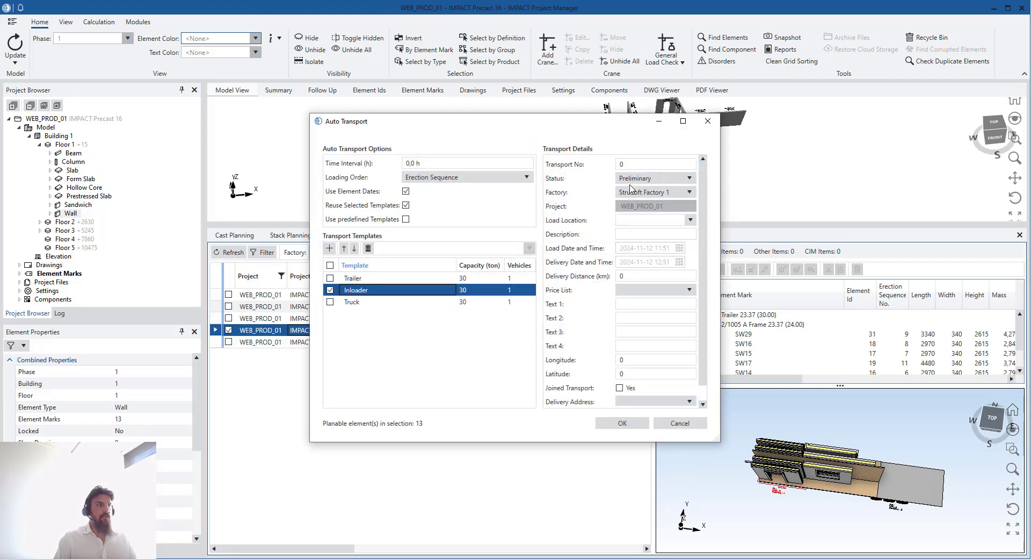
pyautogui.click(635, 424)
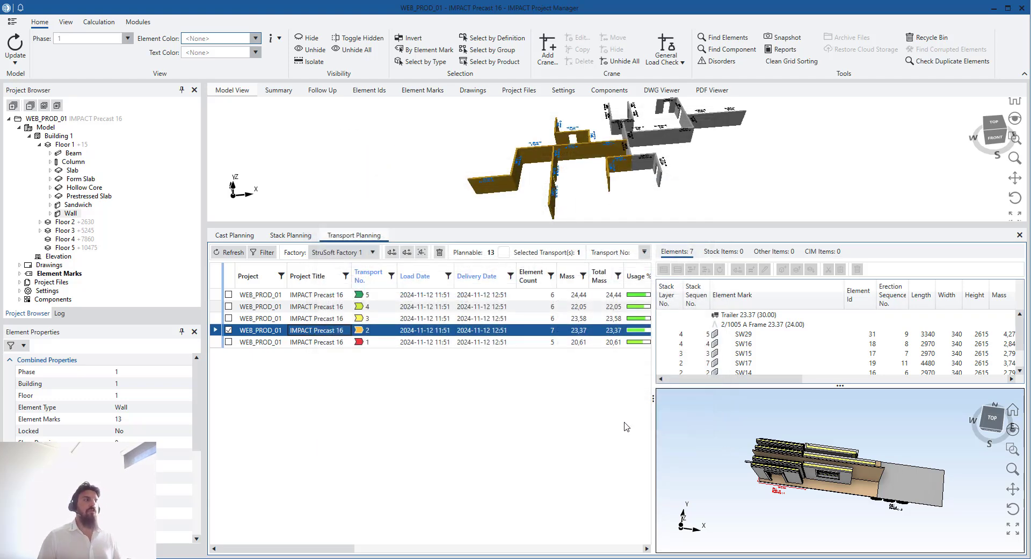
pyautogui.click(574, 325)
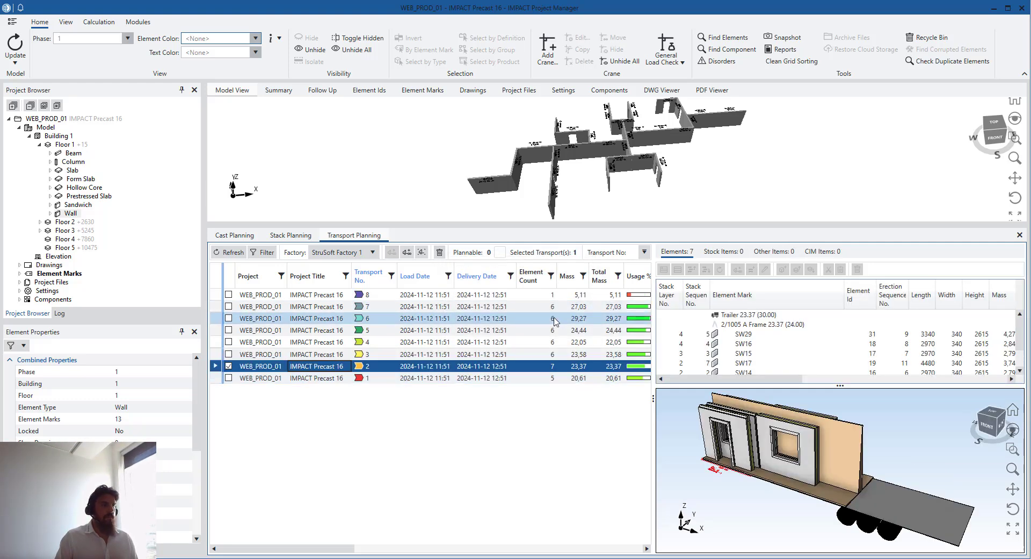
# - Inspect the 3D loading of the new Inloader transports 6 and 7
pyautogui.click(494, 320)
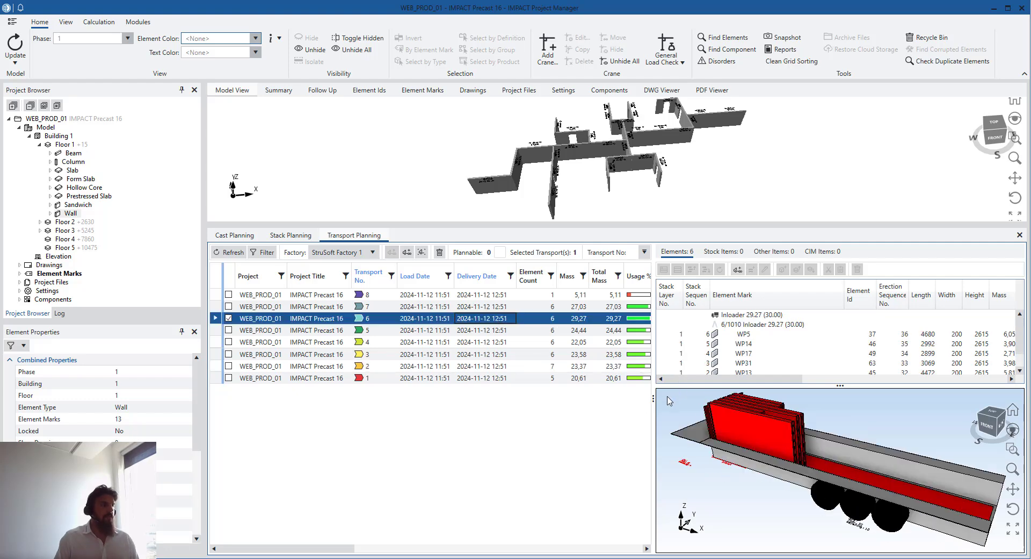
pyautogui.moveTo(820, 455); pyautogui.dragTo(830, 438, button='middle')
pyautogui.moveTo(794, 478); pyautogui.dragTo(787, 462, button='middle')
pyautogui.click(465, 307)
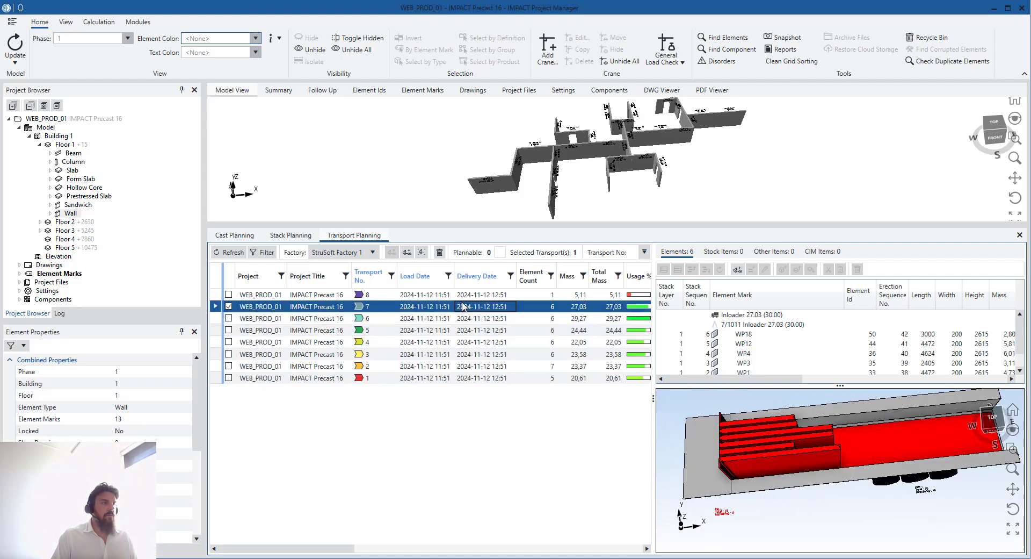
# - Move wall WP28 from transport 8 to the Inloader stack of transport 7, accepting the load above the vehicle's maximum mass
pyautogui.click(484, 295)
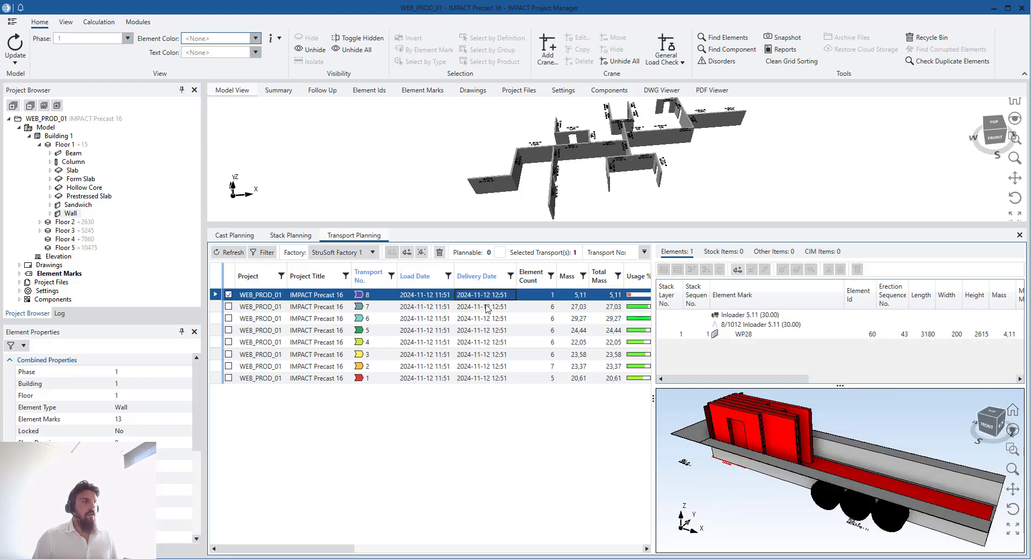
pyautogui.moveTo(742, 467); pyautogui.dragTo(755, 497, button='middle')
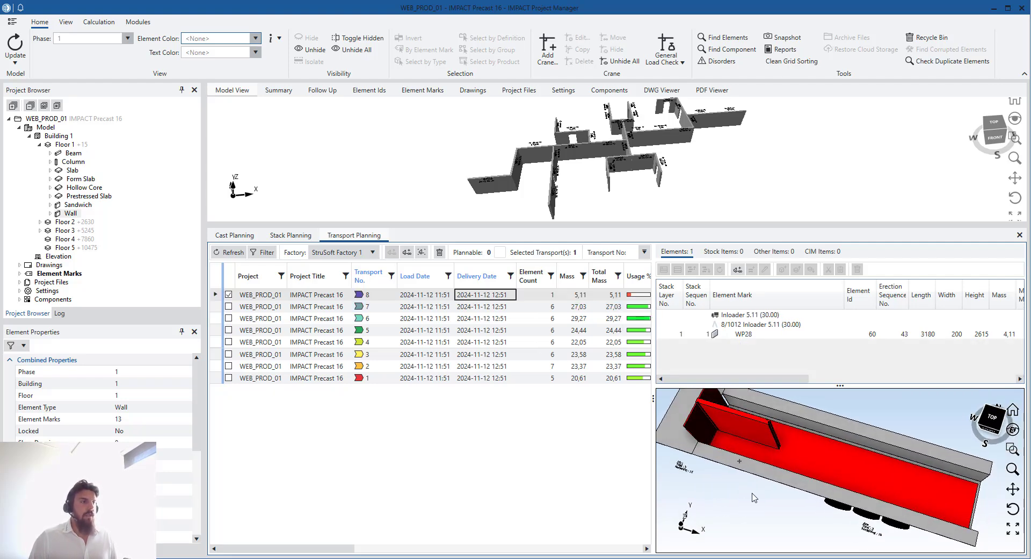
pyautogui.click(761, 335)
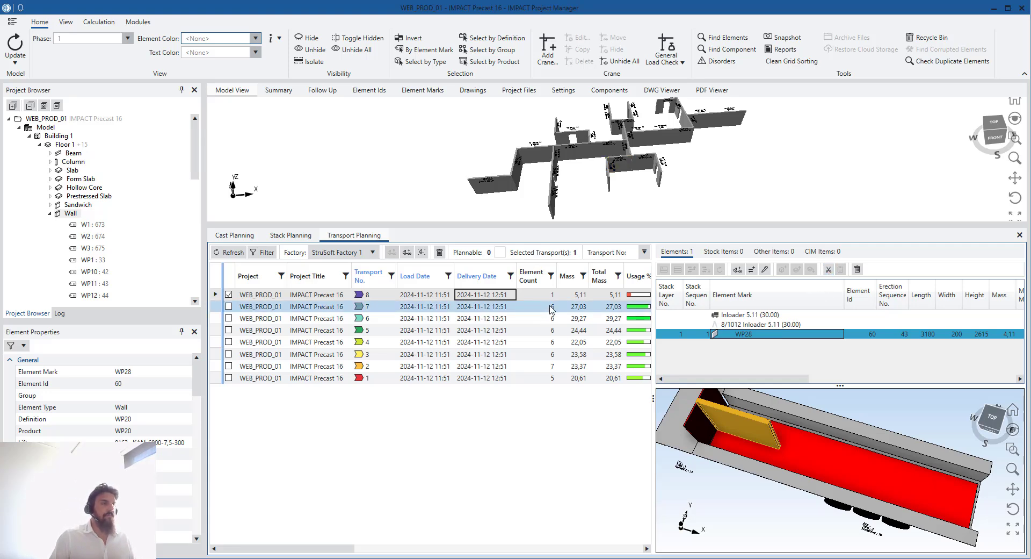
pyautogui.click(552, 309)
pyautogui.click(761, 325)
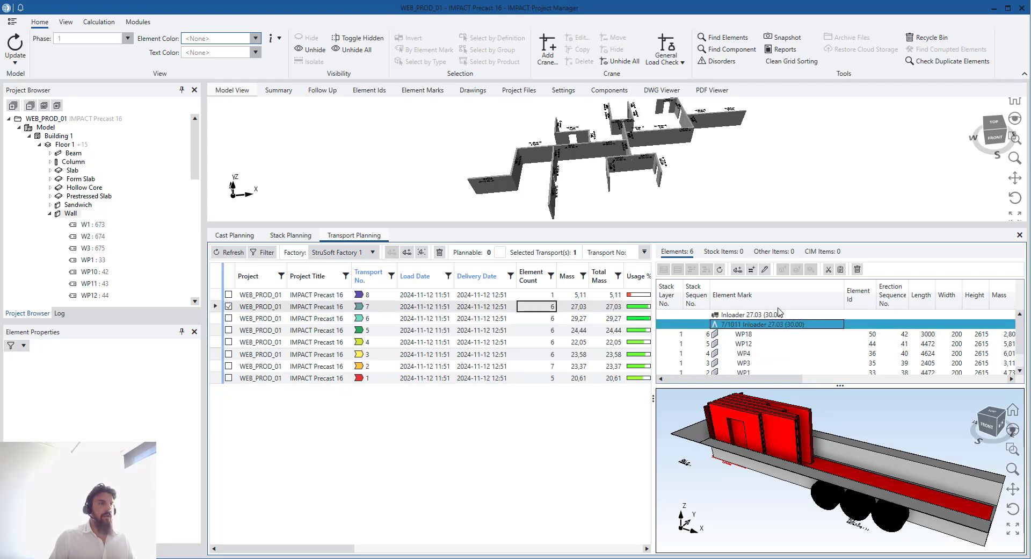
pyautogui.click(841, 269)
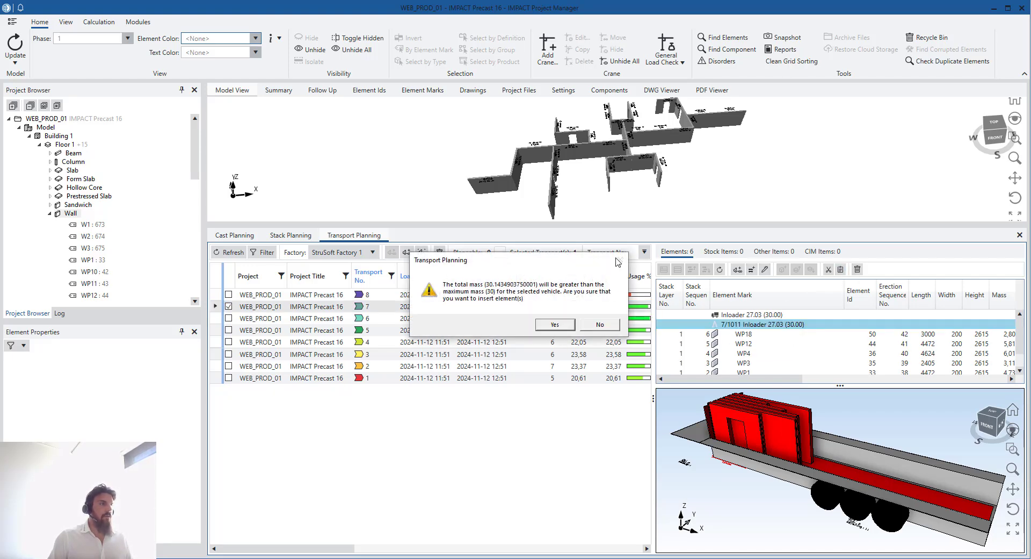
pyautogui.click(554, 325)
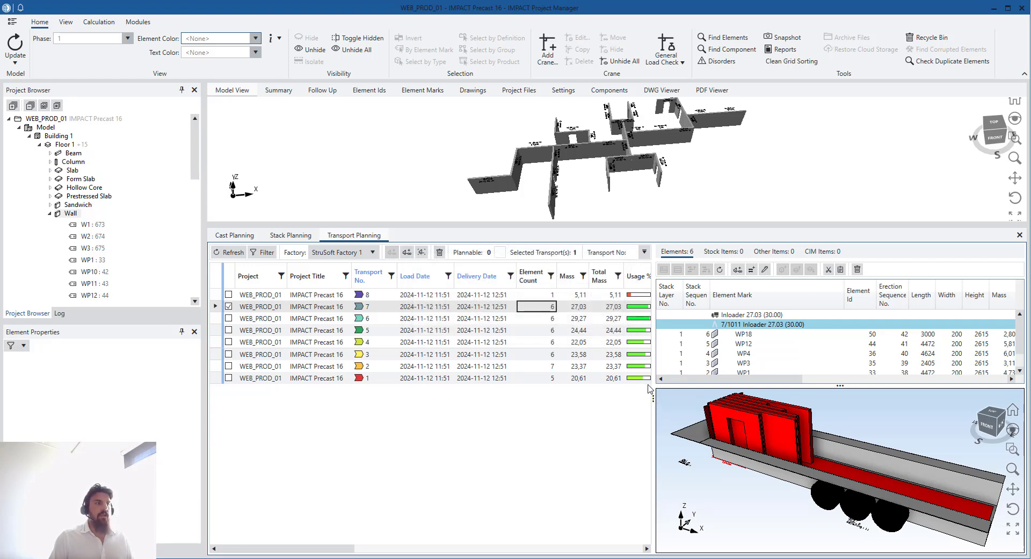
# - Widen the transport list to check the usage percentages and delete the emptied transport 8
pyautogui.moveTo(653, 395); pyautogui.dragTo(705, 395)
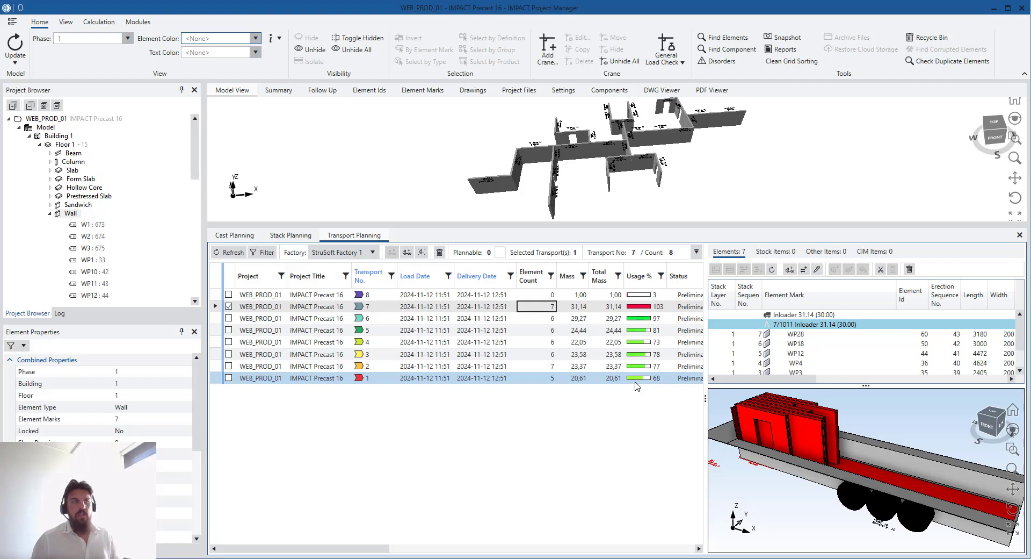
pyautogui.click(615, 296)
pyautogui.rightClick(616, 300)
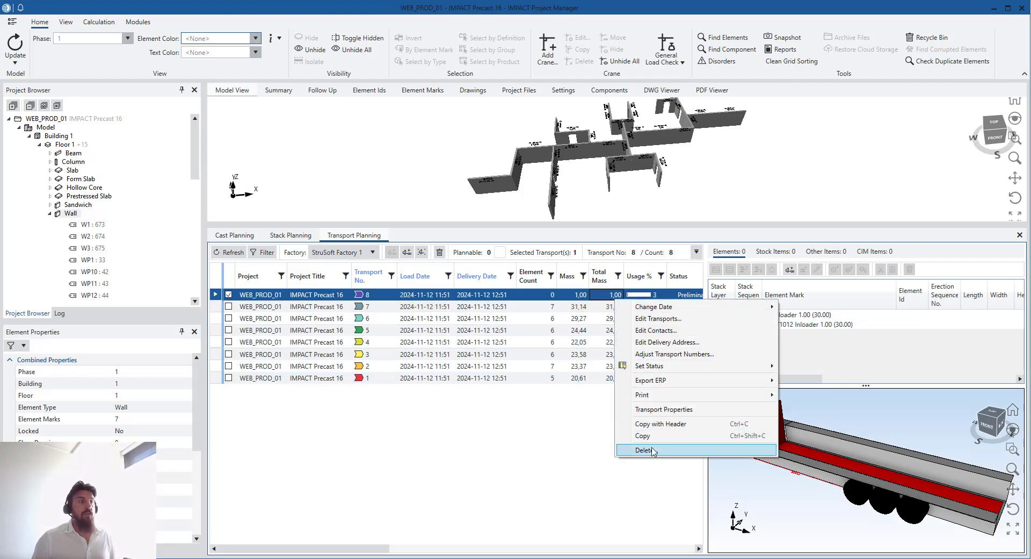
pyautogui.click(650, 450)
pyautogui.click(511, 343)
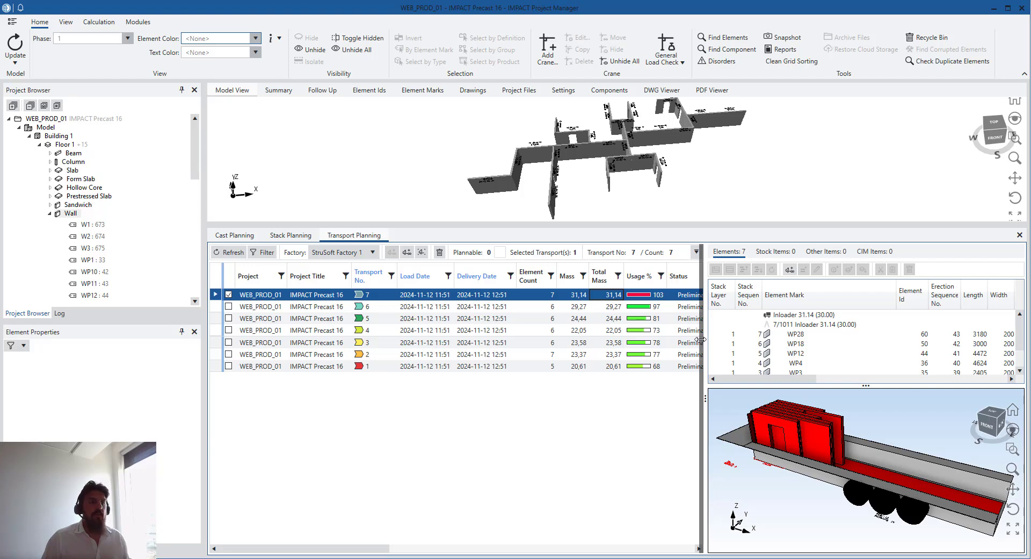
pyautogui.moveTo(701, 339); pyautogui.dragTo(696, 339)
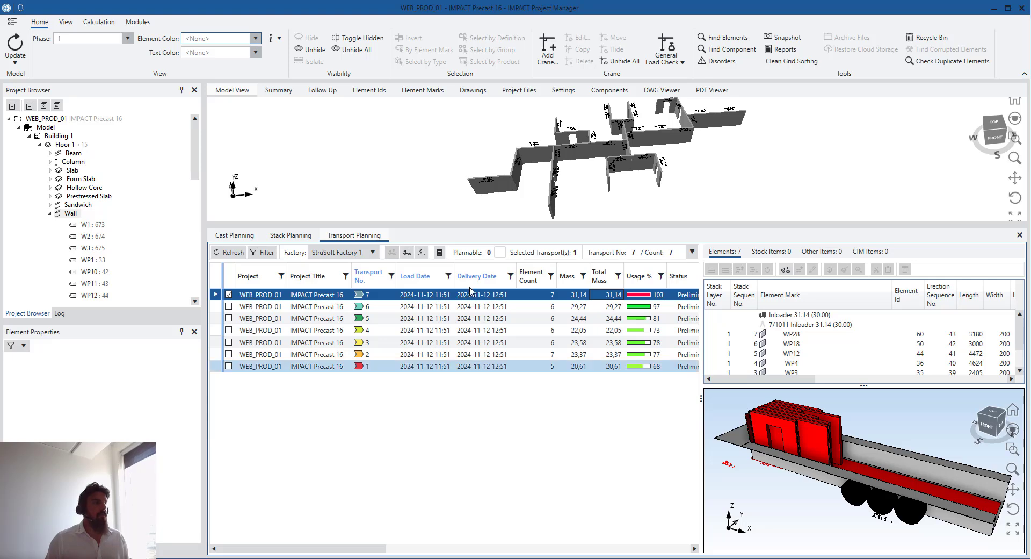
# - Open Stack Planning, refresh the stacks, and examine walls WP14 and WP17 of Inloader stack 6 in an enlarged 3D view
pyautogui.click(286, 236)
pyautogui.click(230, 252)
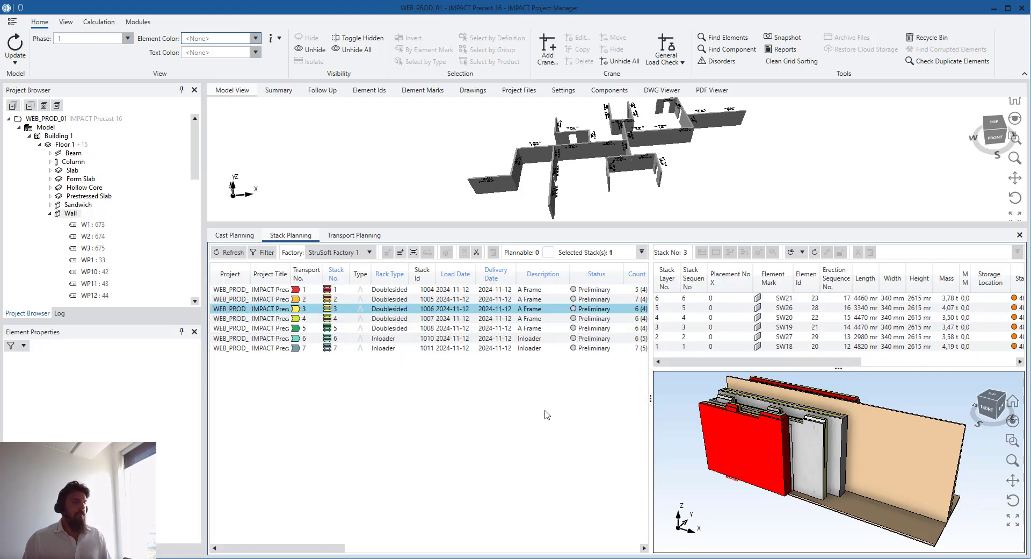
pyautogui.moveTo(651, 376); pyautogui.dragTo(572, 388)
pyautogui.moveTo(665, 437); pyautogui.dragTo(690, 457)
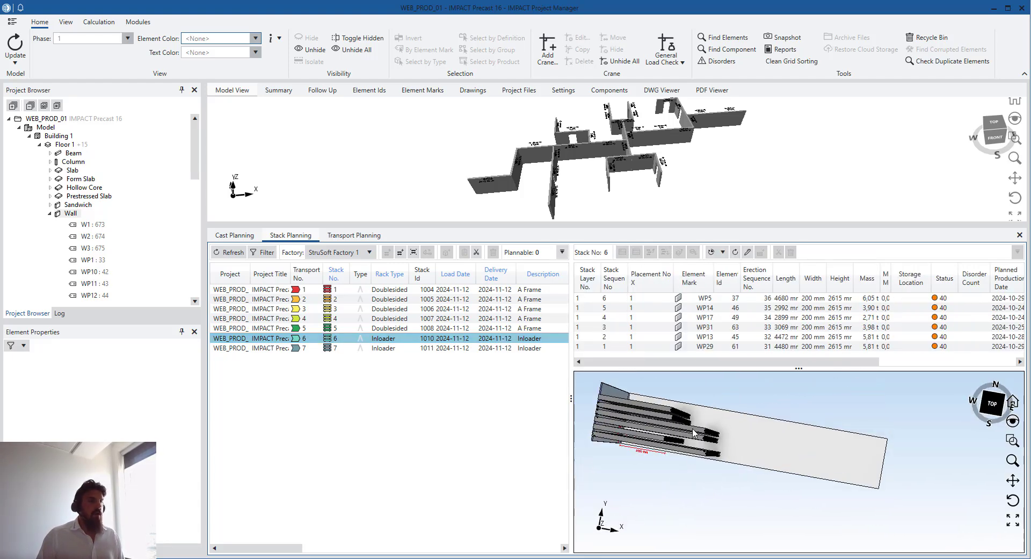
pyautogui.click(658, 441)
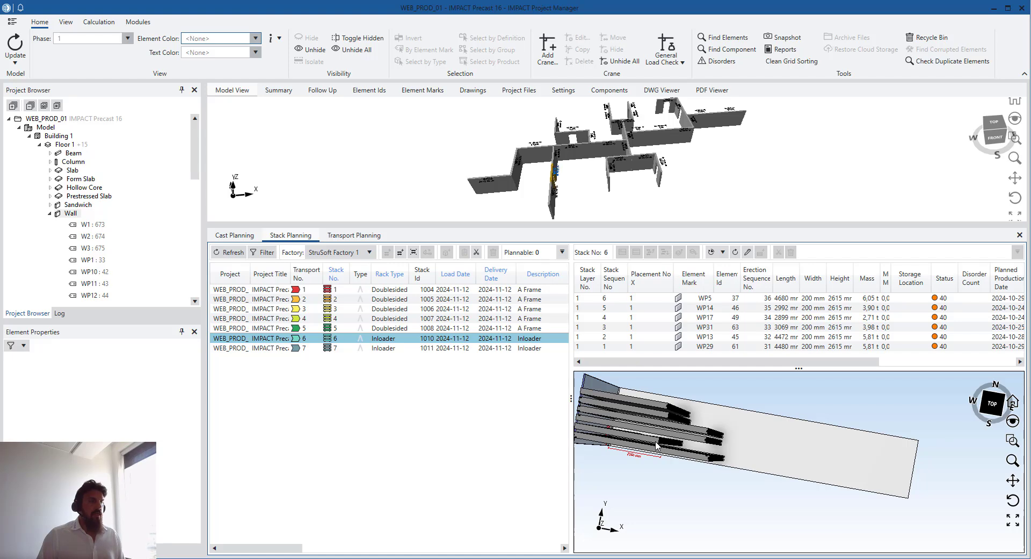
pyautogui.keyDown('ctrl'); pyautogui.click(693, 431); pyautogui.keyUp('ctrl')
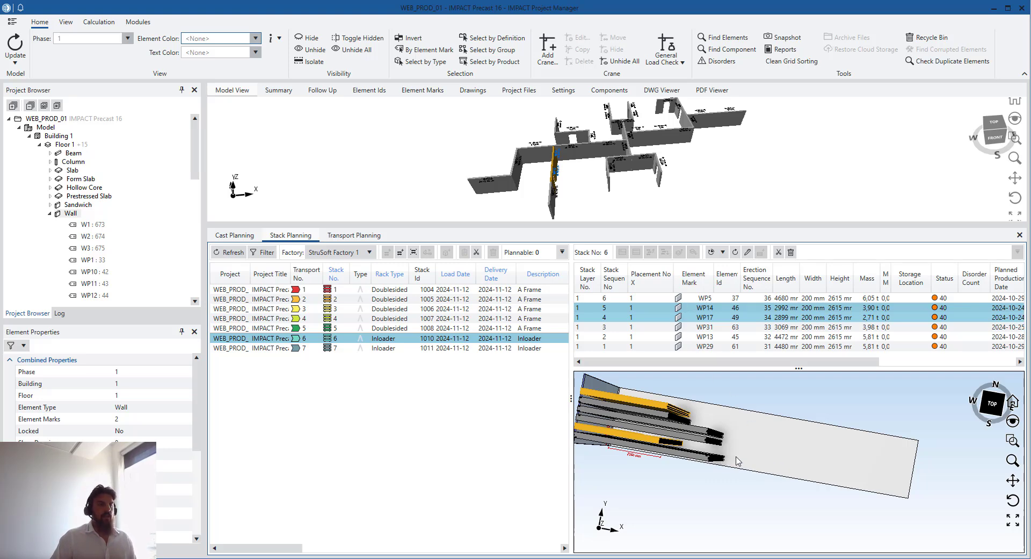
pyautogui.moveTo(738, 460); pyautogui.dragTo(736, 444, button='middle')
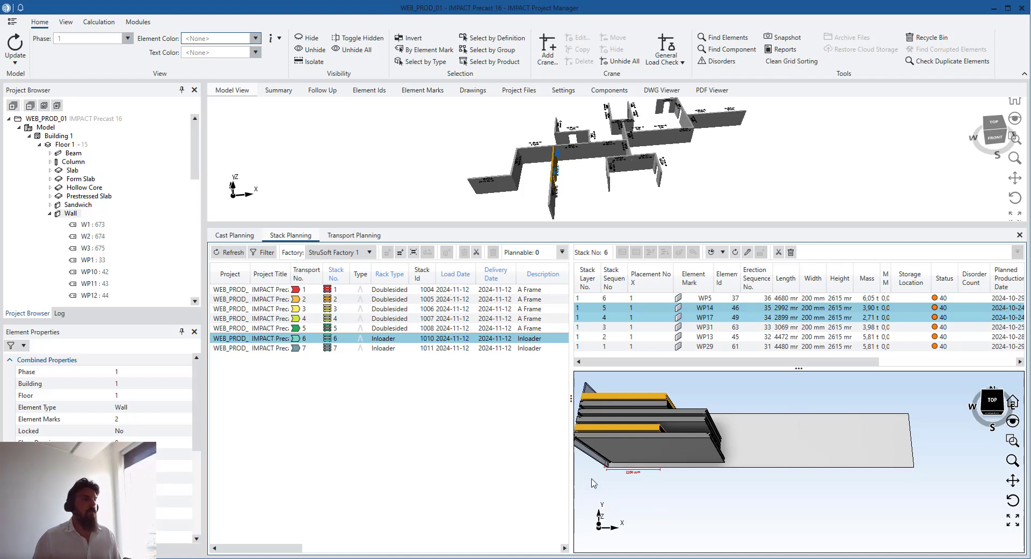
# - Reposition wall WP18 in Inloader stack 7 so it stands lengthwise in line behind a shorter wall, working from the top view
pyautogui.click(319, 349)
pyautogui.scroll(-2, 680, 456)
pyautogui.moveTo(678, 454)
pyautogui.mouseDown(button='middle')
pyautogui.moveTo(694, 482)
pyautogui.moveTo(683, 460)
pyautogui.mouseUp(button='middle')
pyautogui.scroll(1, 684, 463)
pyautogui.scroll(2, 711, 441)
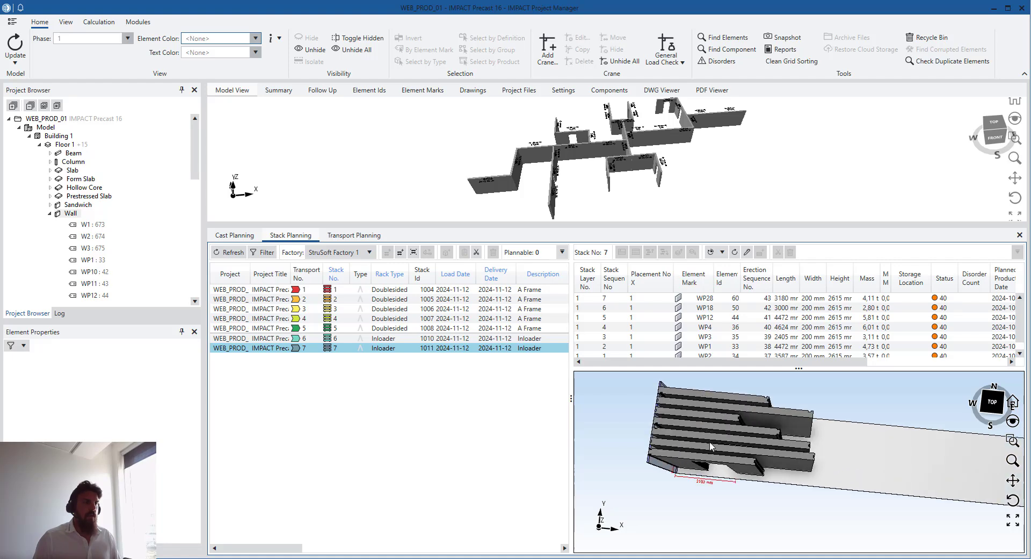
pyautogui.click(992, 402)
pyautogui.moveTo(698, 502); pyautogui.dragTo(792, 465)
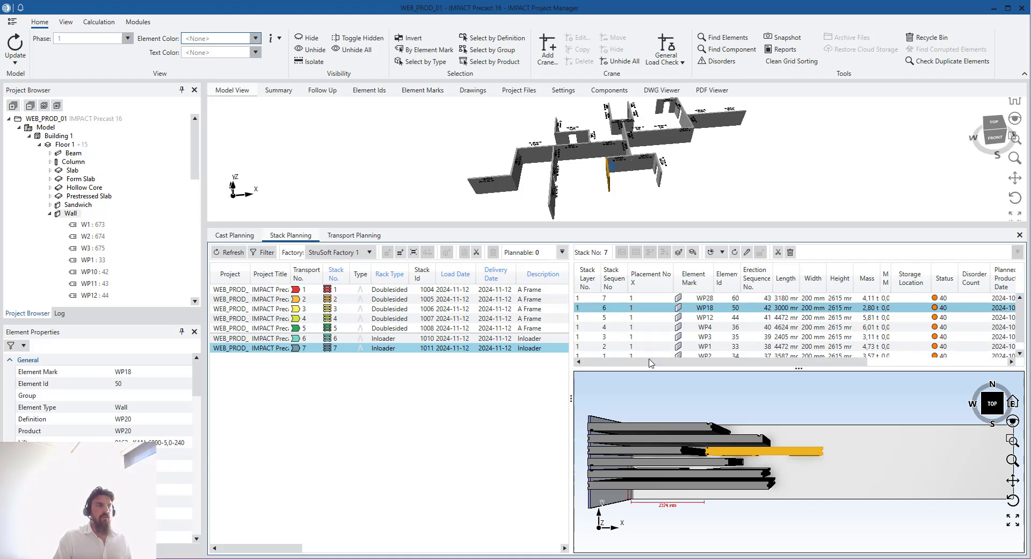
pyautogui.click(901, 473)
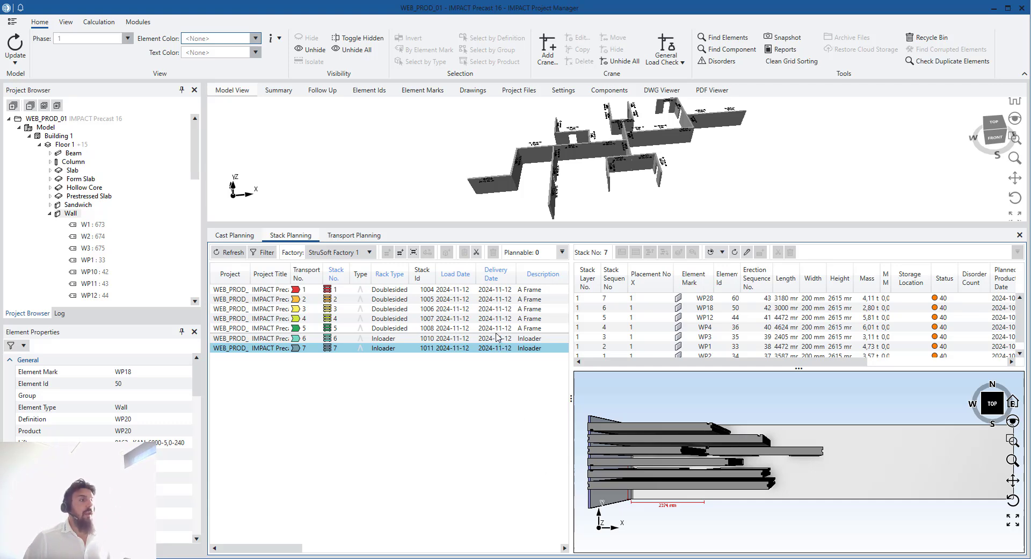
# - Return to Transport Planning, show the Floor 1 Hollow Core elements, and select 18 slabs at both ends of the floor
pyautogui.click(354, 236)
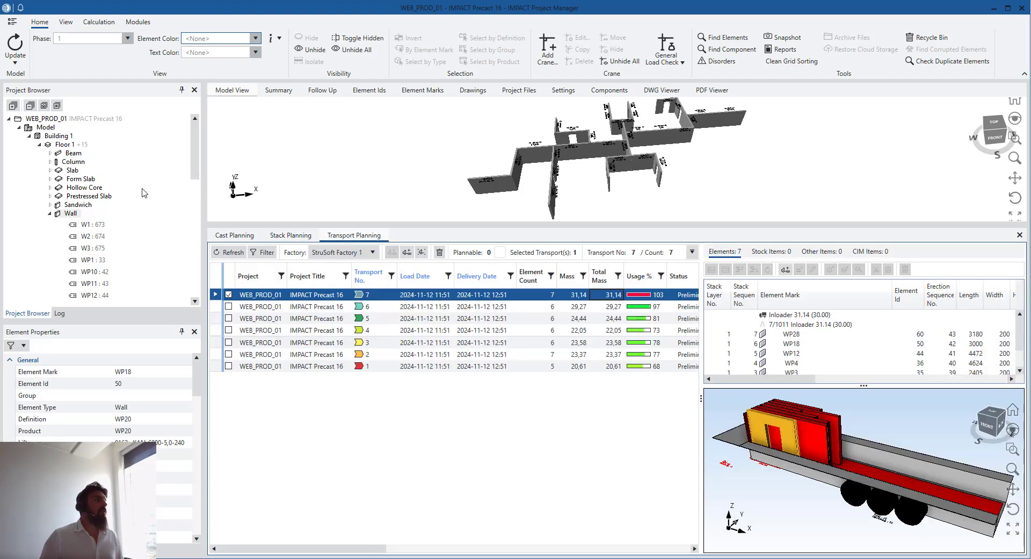
pyautogui.doubleClick(56, 215)
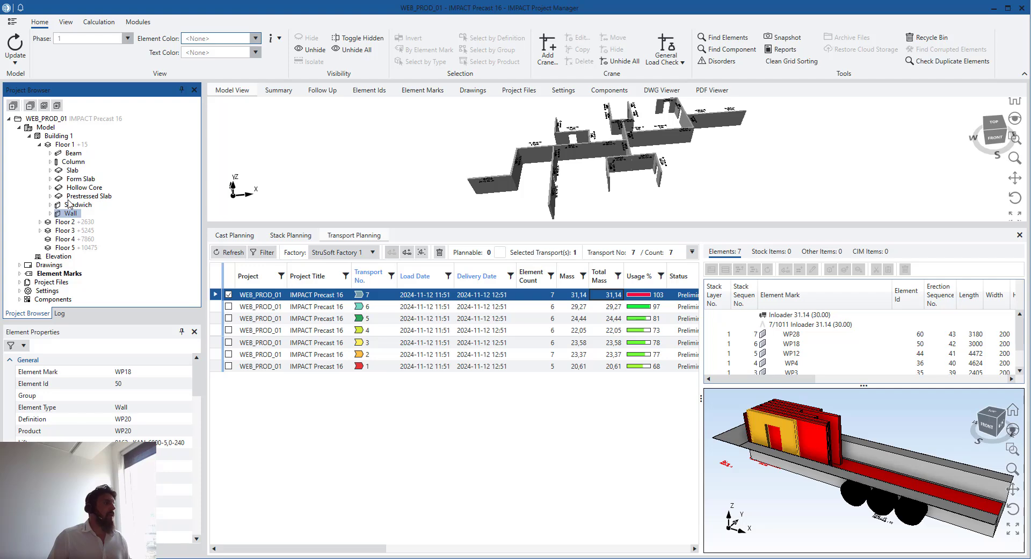
pyautogui.click(75, 188)
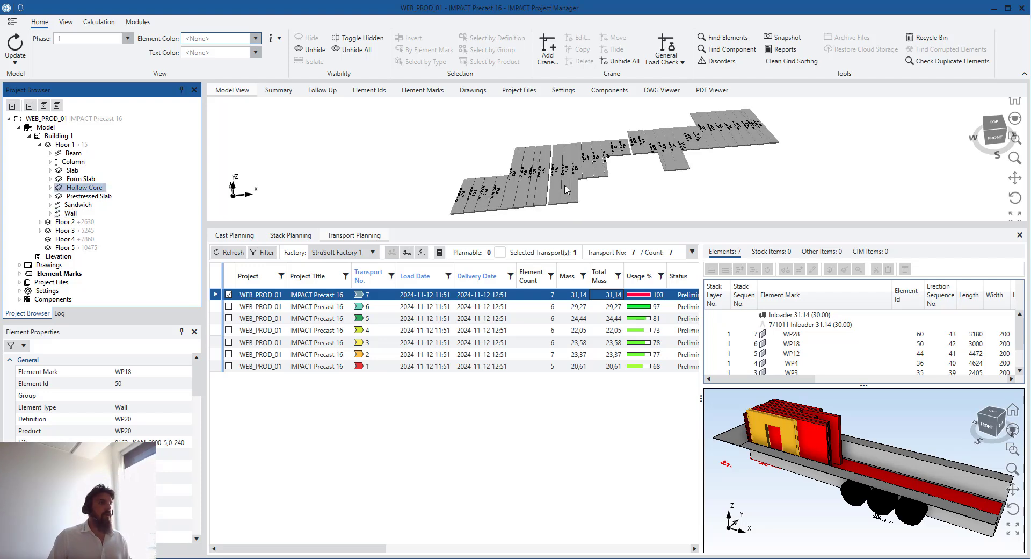
pyautogui.moveTo(566, 212); pyautogui.dragTo(454, 194)
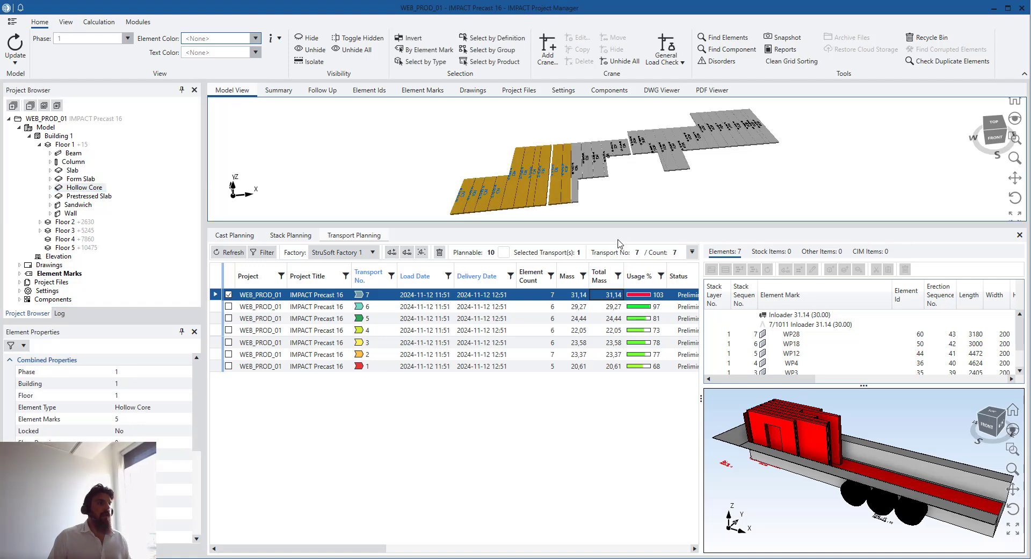
pyautogui.moveTo(782, 152); pyautogui.dragTo(692, 112)
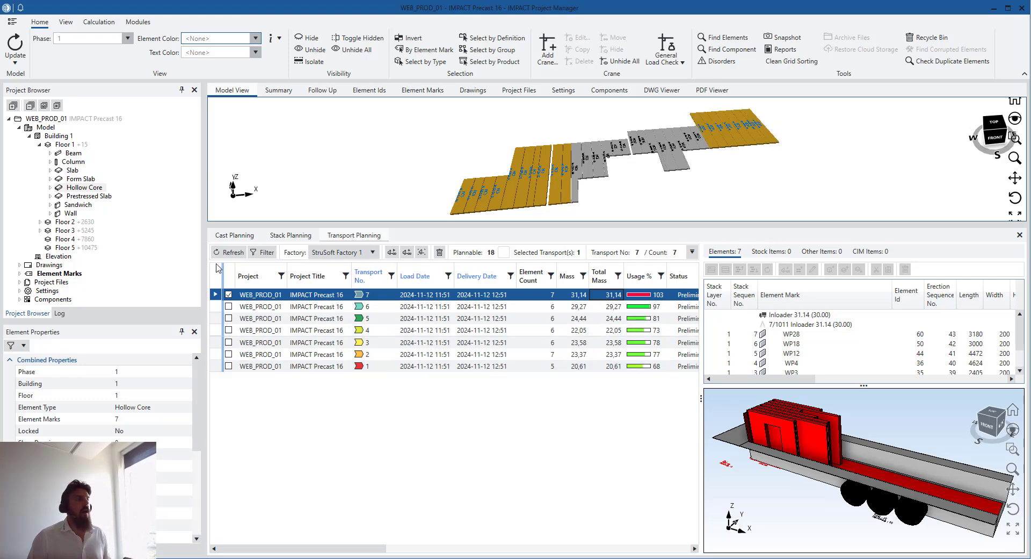
# - Auto-plan stacks for the selected hollow core slabs in Stack Planning with the Horizontal template
pyautogui.click(292, 235)
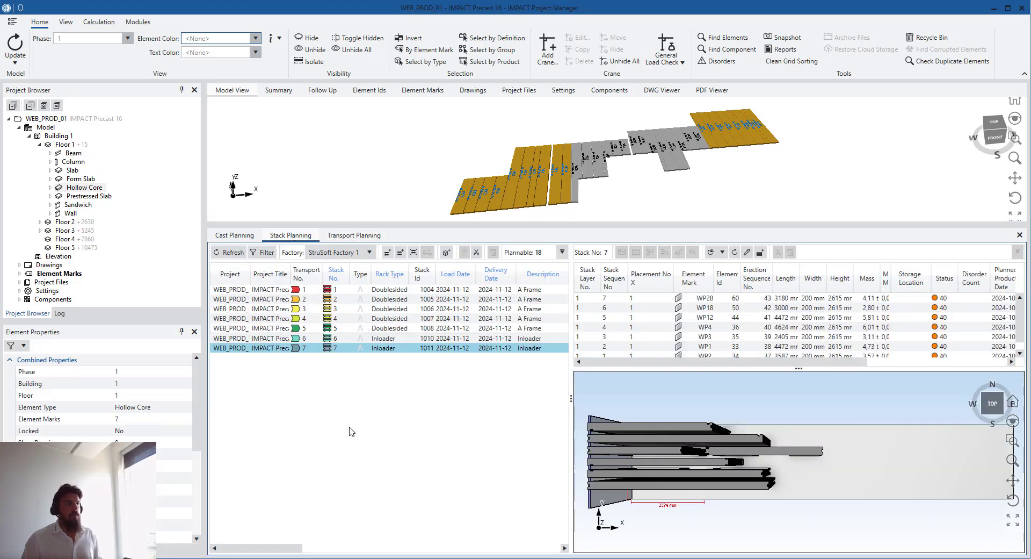
pyautogui.click(388, 252)
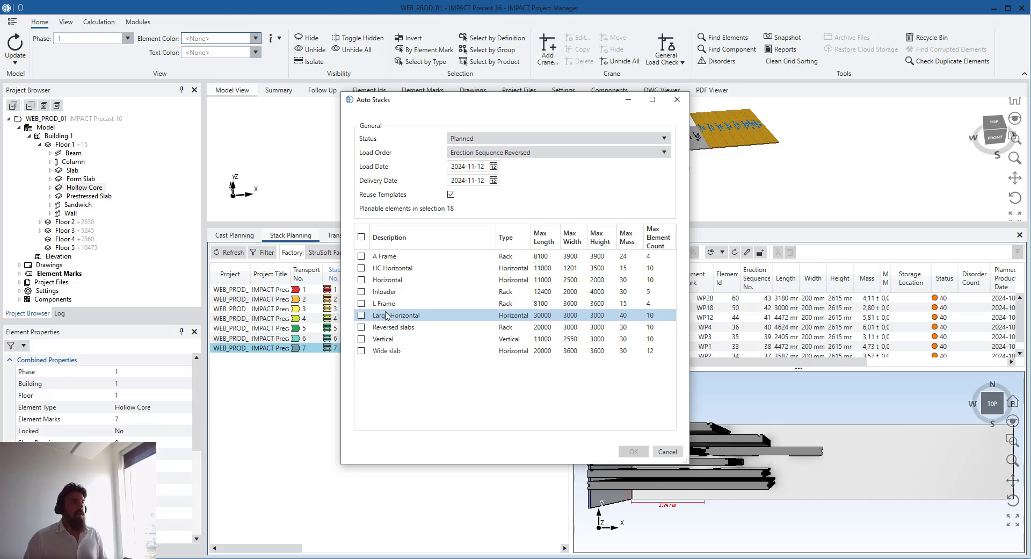
pyautogui.click(383, 280)
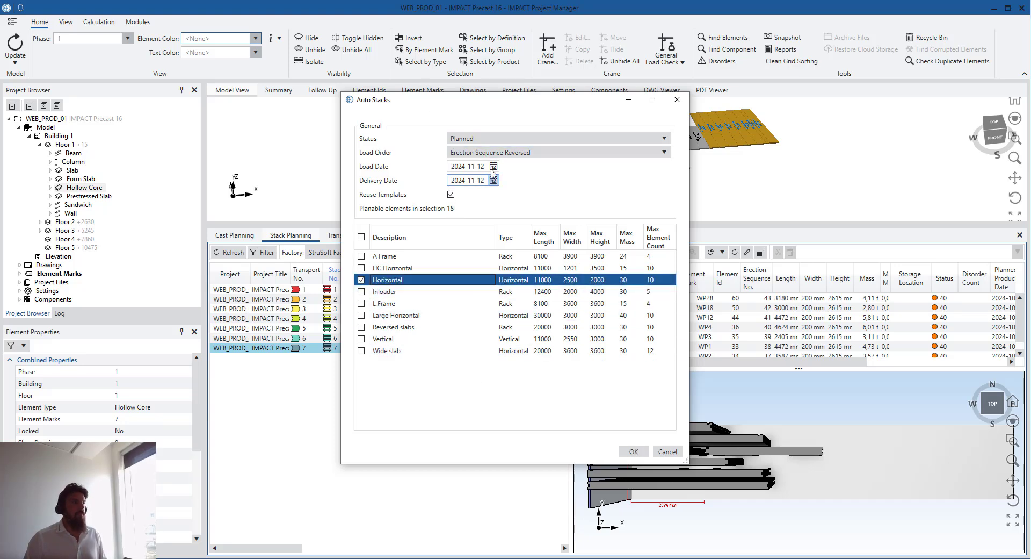
pyautogui.click(634, 451)
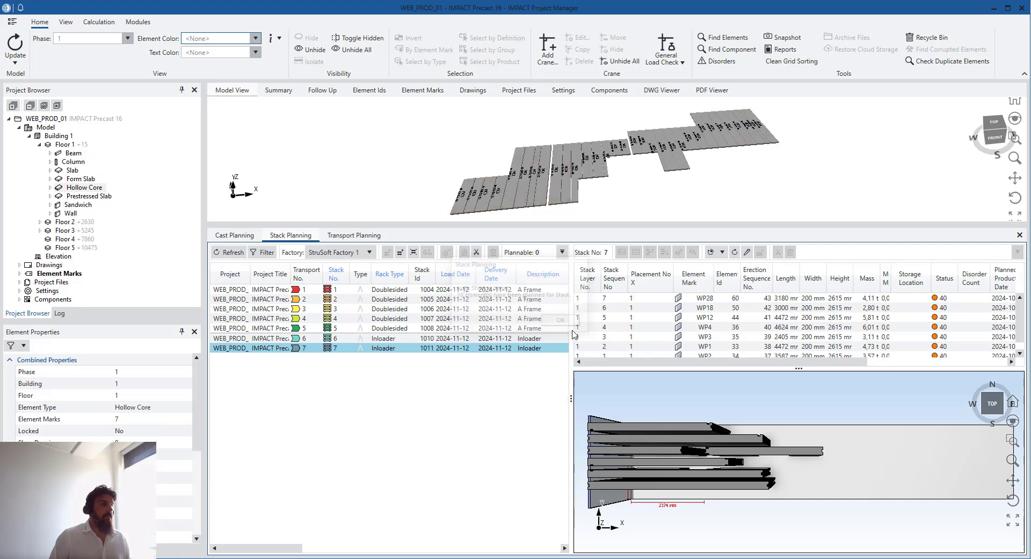
# - Inspect the 3D arrangement of the new Horizontal stacks 8 and 9
pyautogui.click(380, 300)
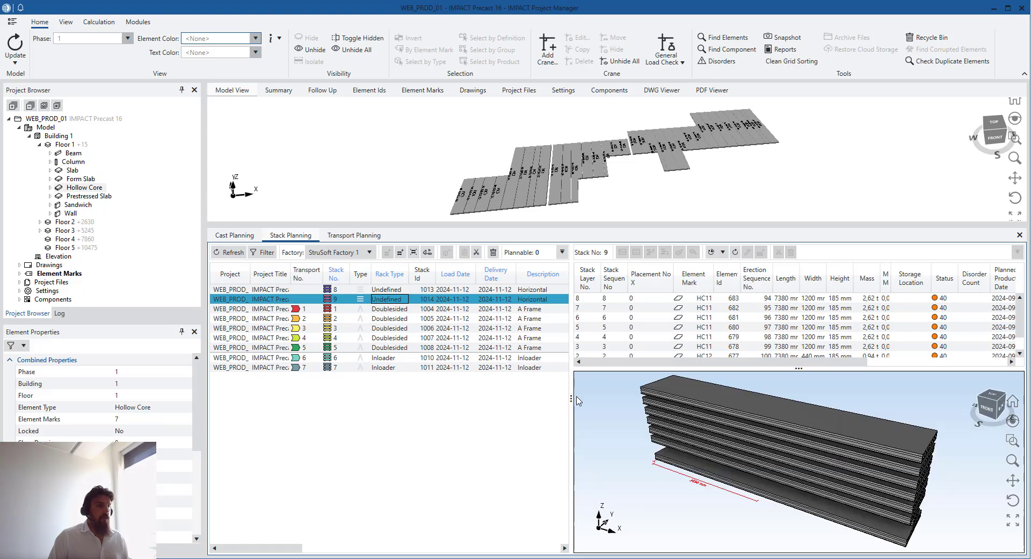
pyautogui.click(409, 291)
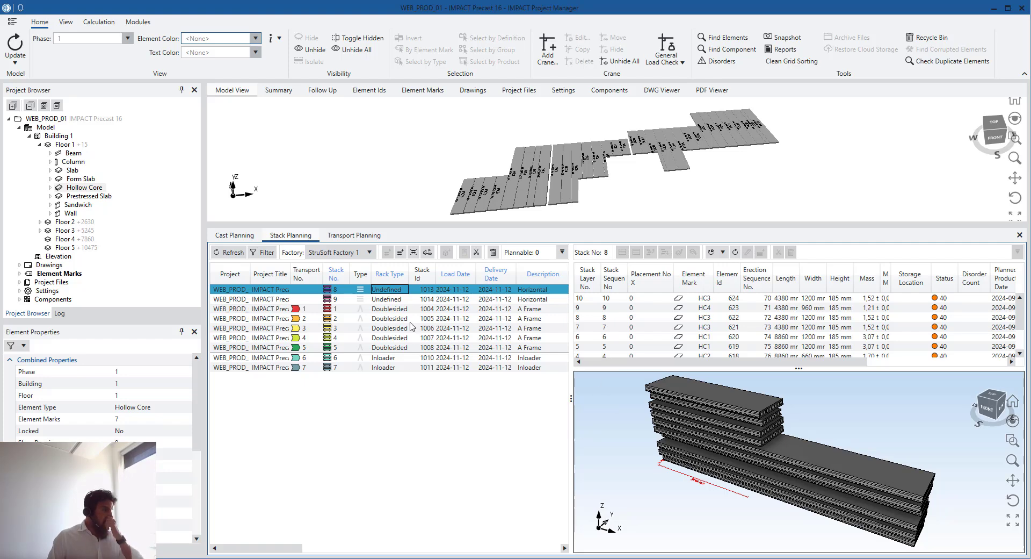
pyautogui.click(368, 299)
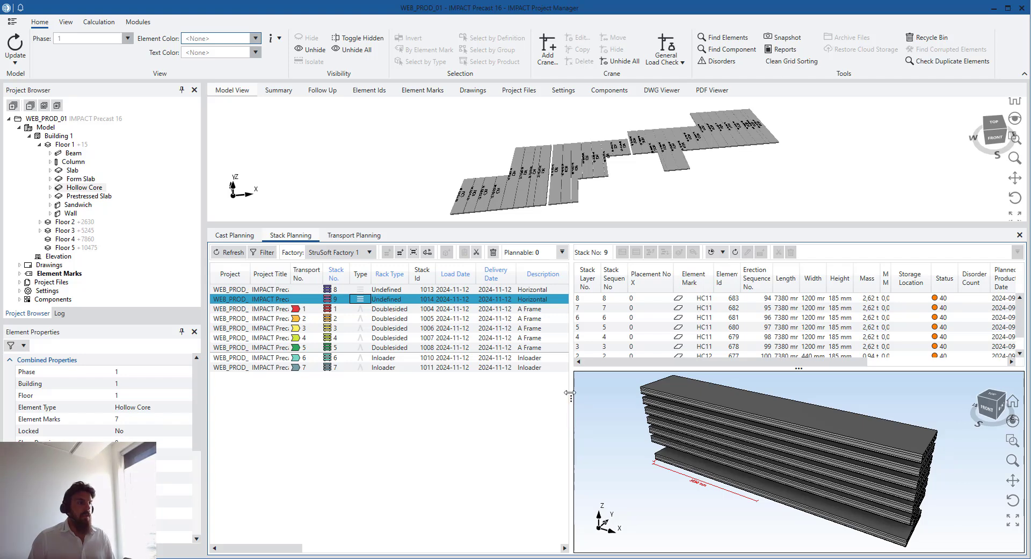
# - Enlarge the 3D view of stack 9 and select the narrow hollow core slab HC12 near its base
pyautogui.moveTo(567, 400); pyautogui.dragTo(535, 399)
pyautogui.moveTo(660, 462)
pyautogui.mouseDown()
pyautogui.moveTo(690, 462)
pyautogui.moveTo(641, 454)
pyautogui.mouseUp()
pyautogui.click(642, 454)
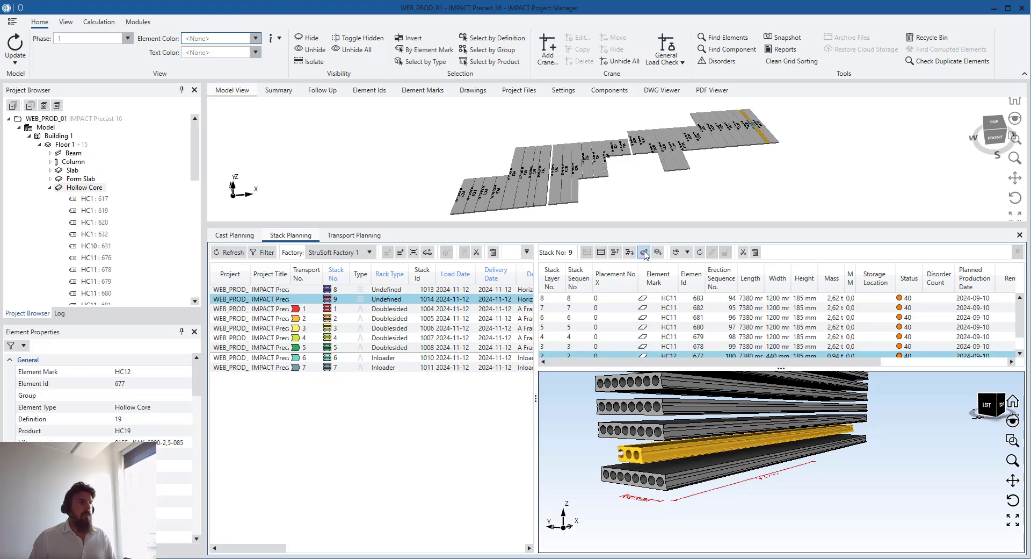
# - Move hollow core element HC12 (677) up through stack 9 to layer 8, the top of the stack
pyautogui.click(616, 253)
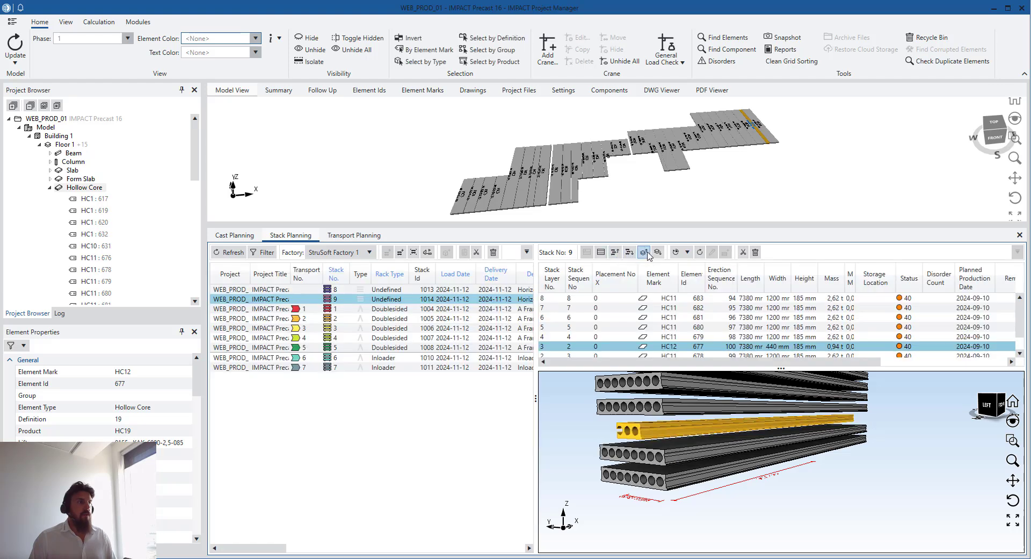
pyautogui.click(646, 255)
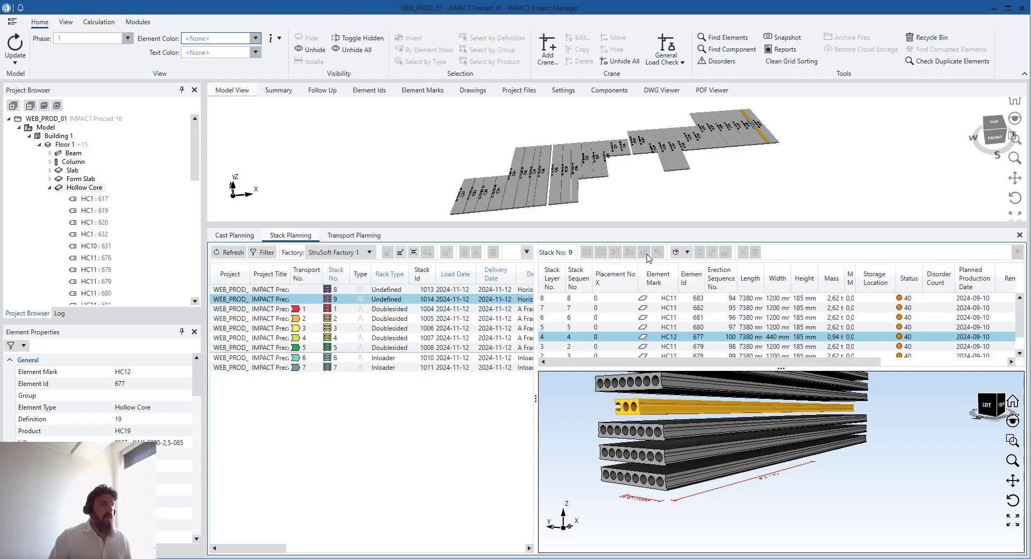
pyautogui.click(645, 253)
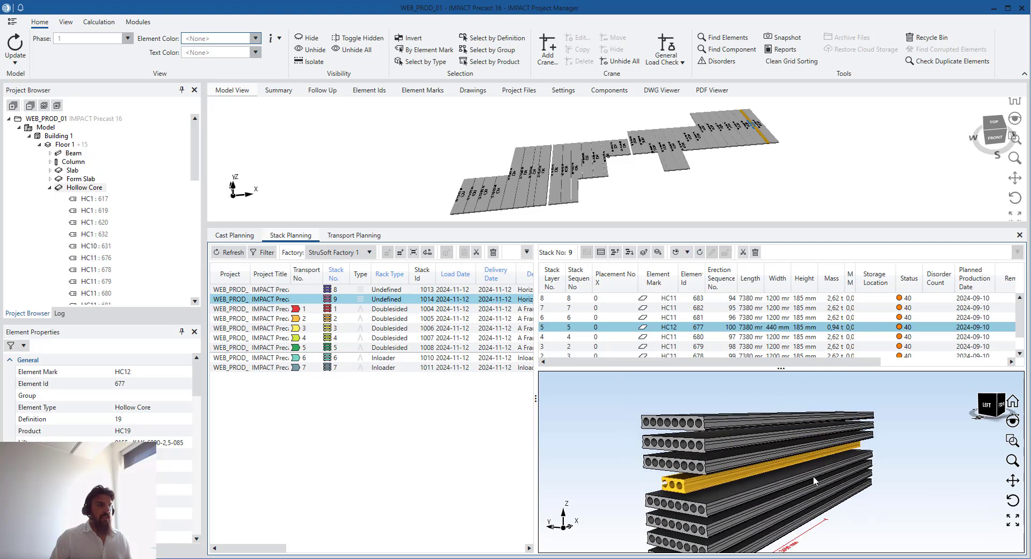
pyautogui.click(644, 253)
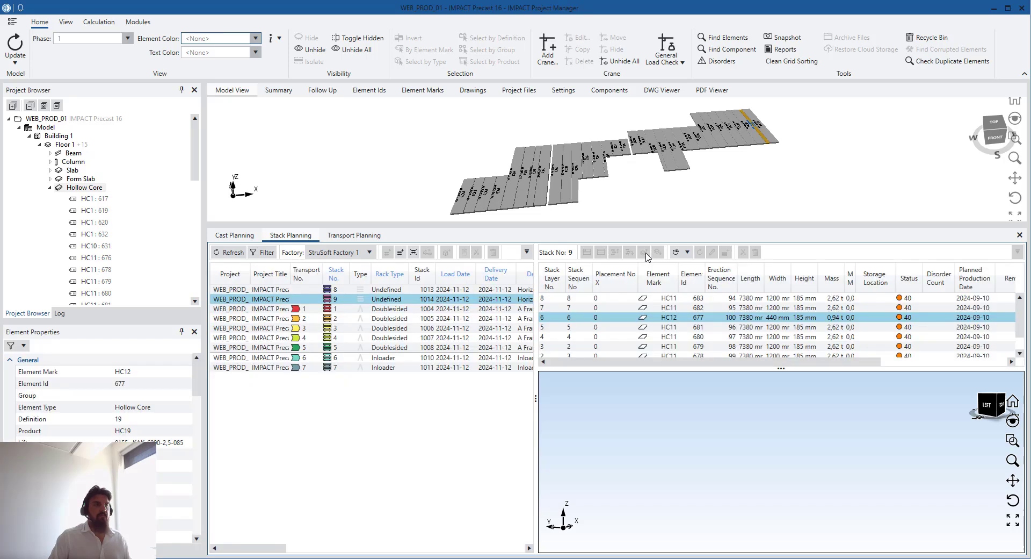
pyautogui.click(644, 253)
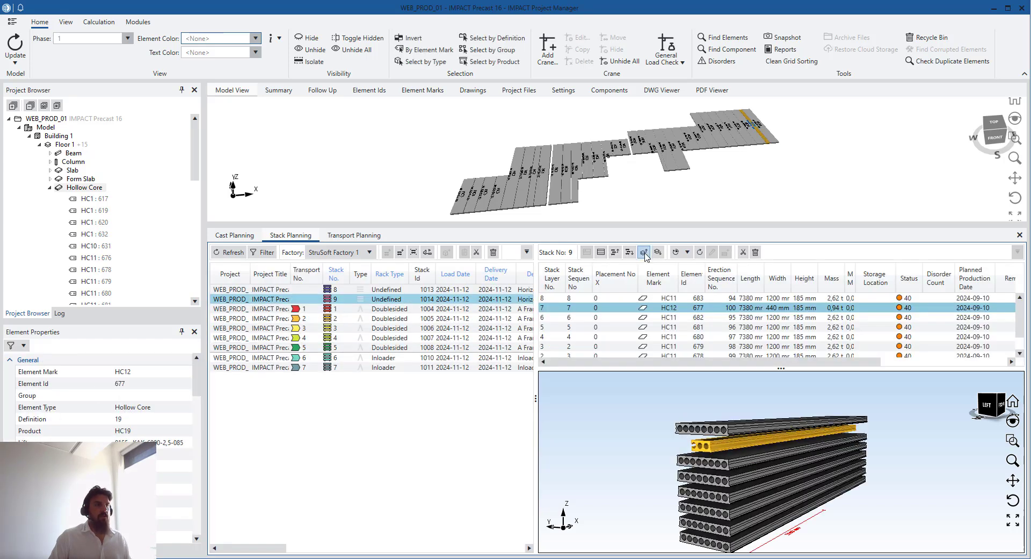
pyautogui.click(645, 252)
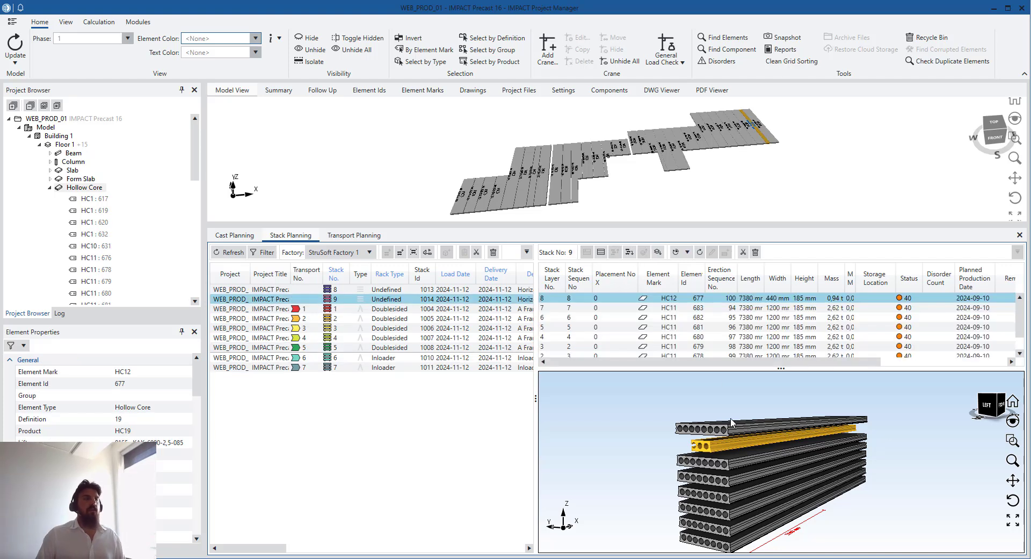
pyautogui.scroll(-2, 821, 452)
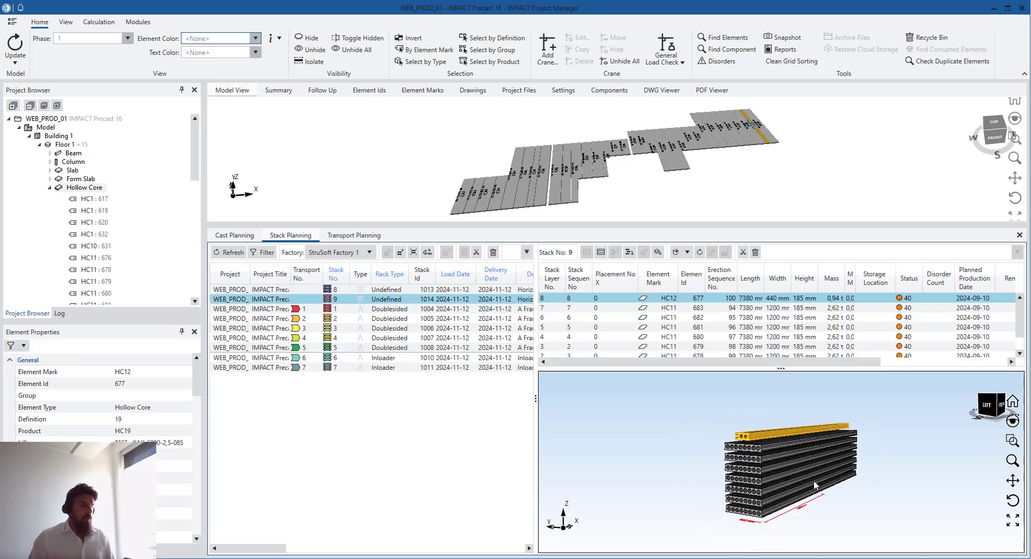
# - In stack 8, merge the layers of the two 1200 mm wide HC3 elements 621 and 622 into one stack layer
pyautogui.click(388, 289)
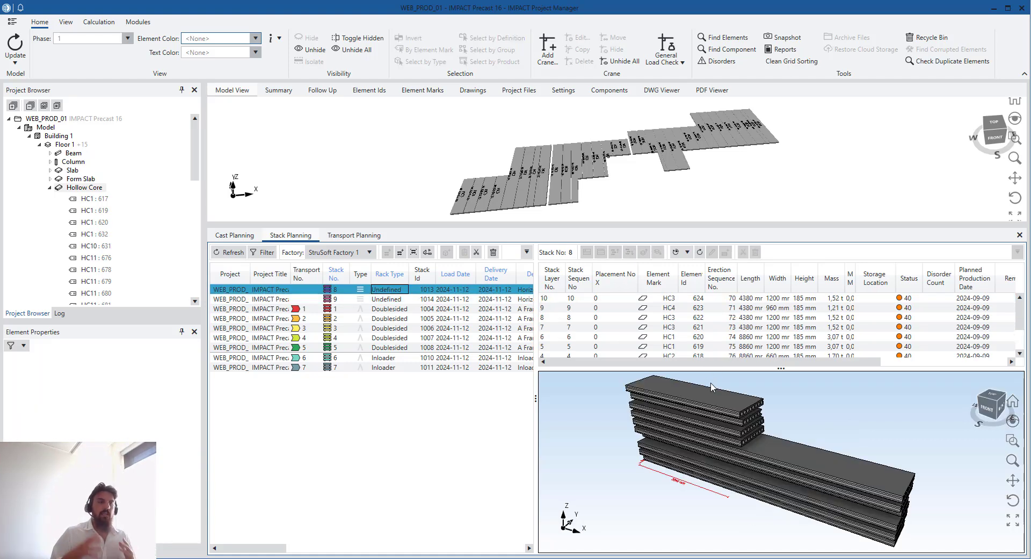
pyautogui.scroll(-1, 714, 450)
pyautogui.moveTo(714, 446); pyautogui.dragTo(825, 416)
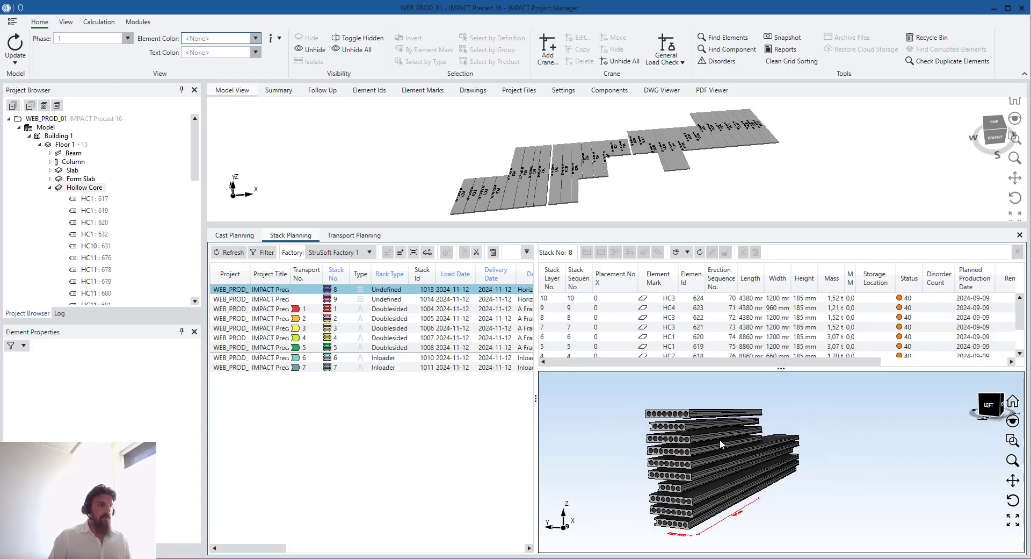
pyautogui.moveTo(720, 441); pyautogui.dragTo(741, 456, button='middle')
pyautogui.scroll(2, 741, 439)
pyautogui.click(748, 430)
pyautogui.keyDown('ctrl'); pyautogui.click(748, 420); pyautogui.keyUp('ctrl')
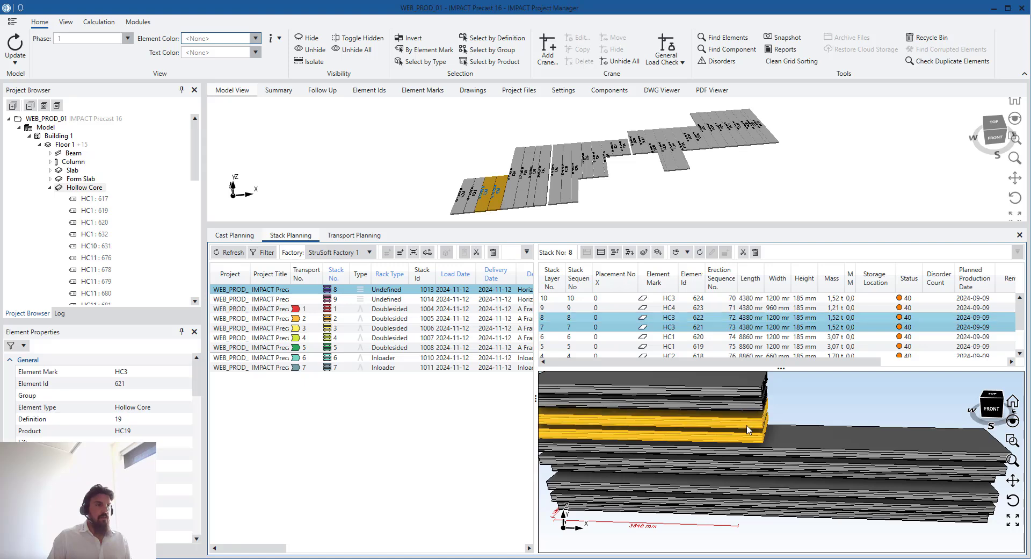
pyautogui.rightClick(710, 324)
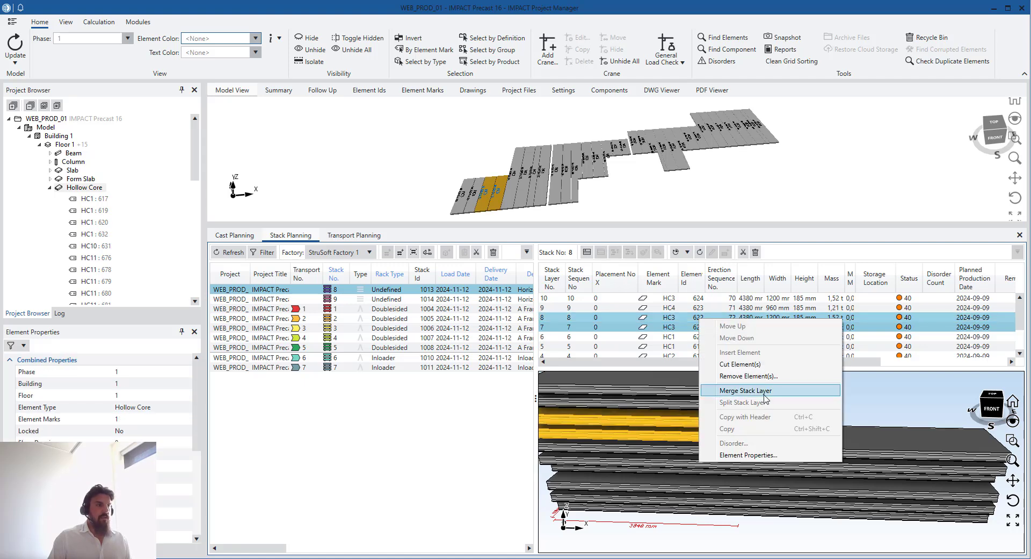
pyautogui.press('Return')
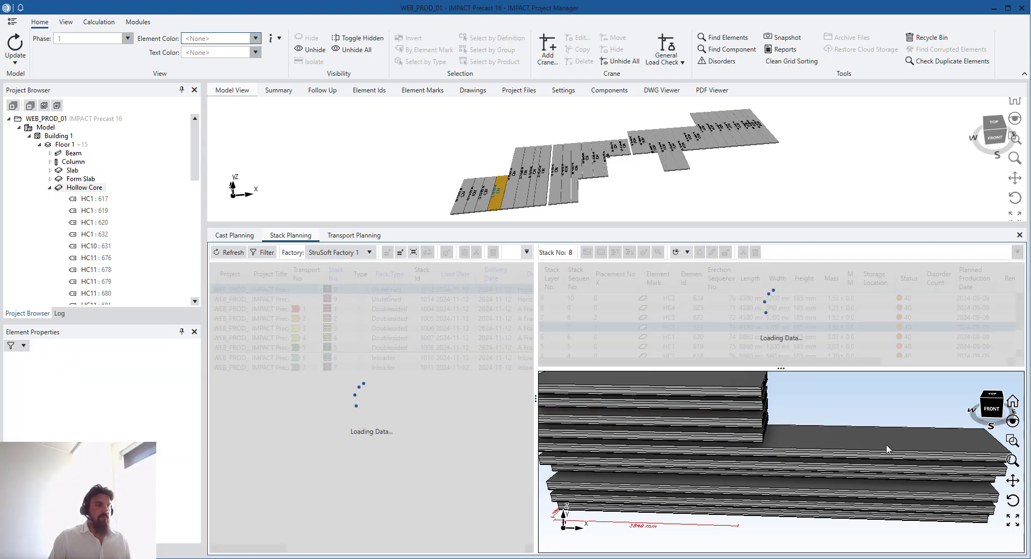
# - Merge the top two layers of stack 8, holding elements HC3 (624) and HC4 (623), into one stack layer
pyautogui.click(755, 410)
pyautogui.keyDown('ctrl'); pyautogui.click(754, 422); pyautogui.keyUp('ctrl')
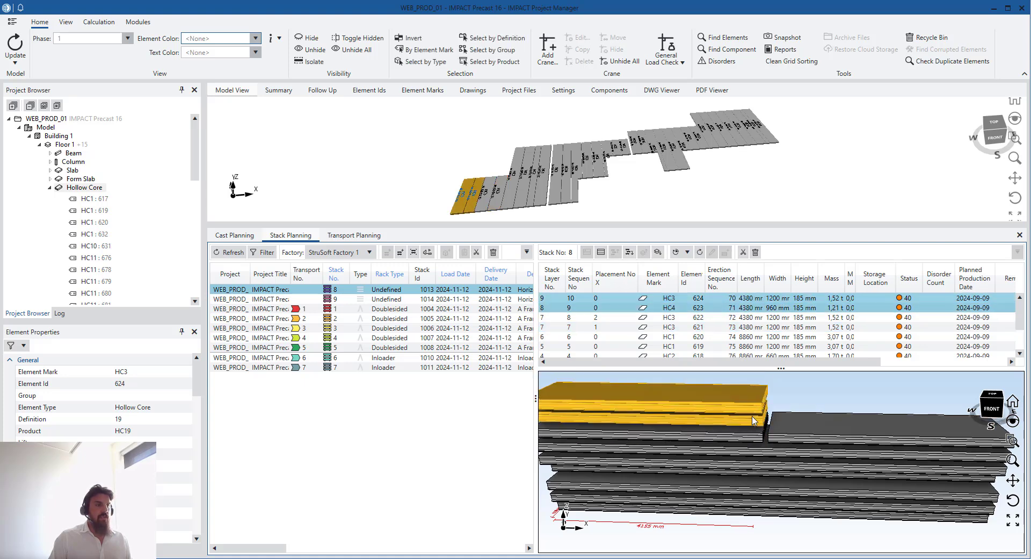
pyautogui.rightClick(705, 299)
pyautogui.click(795, 368)
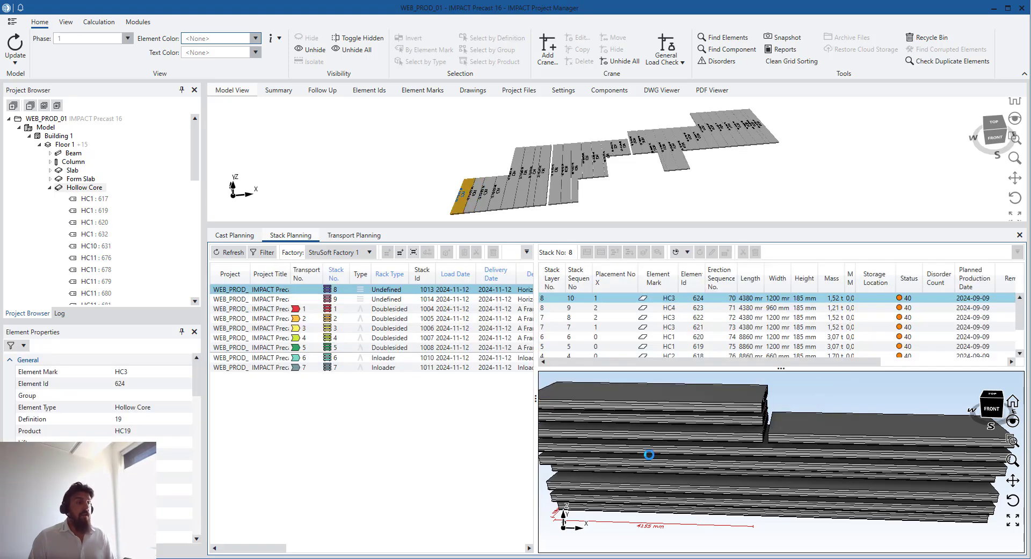
# - Move the 660 mm wide element HC2 (618) up through stack 8 to layer 8, the top of the stack
pyautogui.moveTo(648, 463); pyautogui.dragTo(592, 501, button='middle')
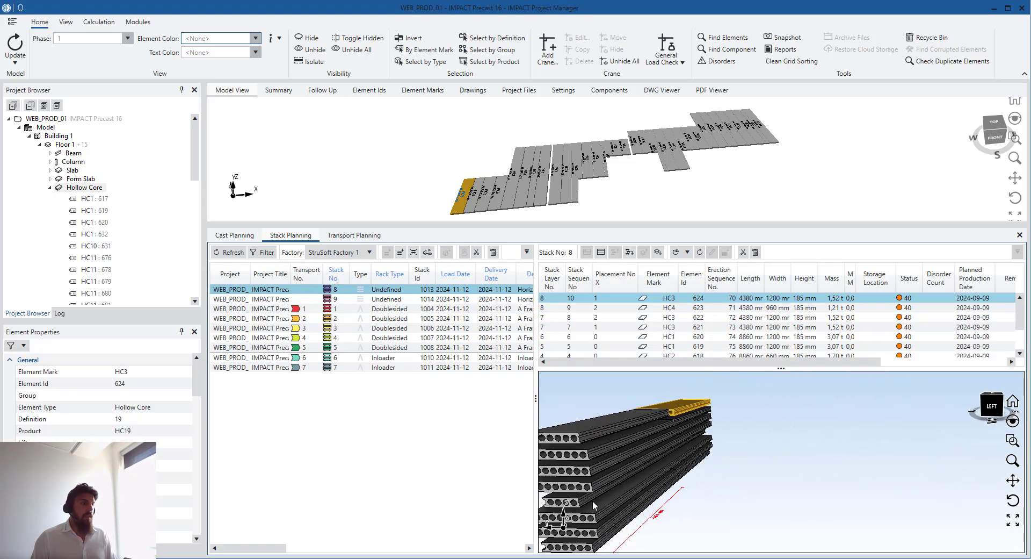
pyautogui.click(585, 498)
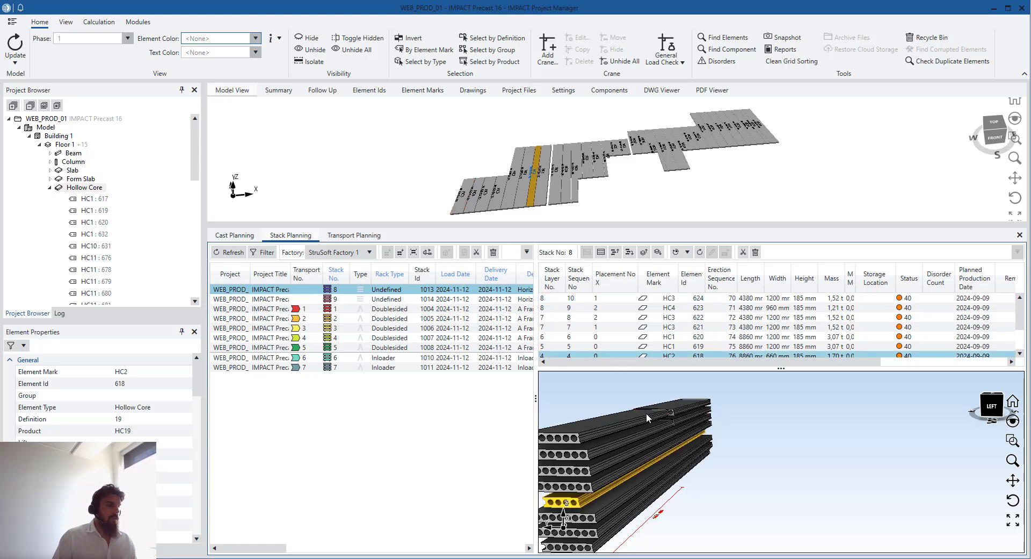
pyautogui.moveTo(634, 438); pyautogui.dragTo(722, 461, button='middle')
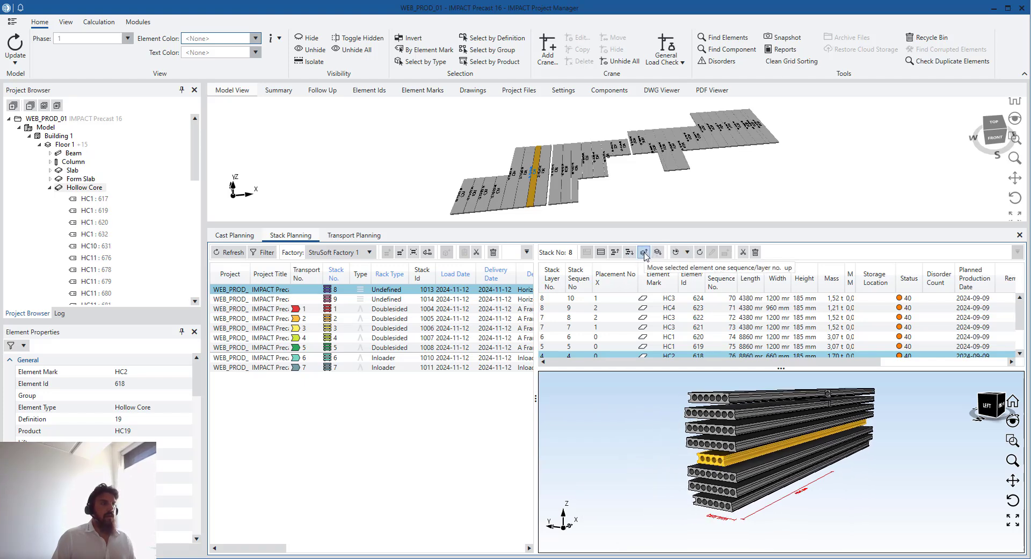
pyautogui.click(616, 255)
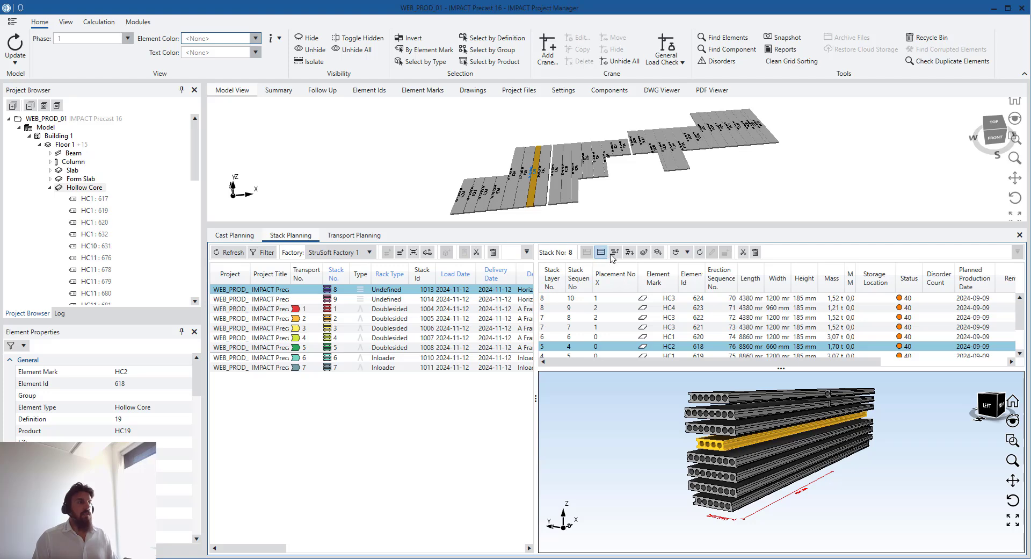
pyautogui.click(615, 252)
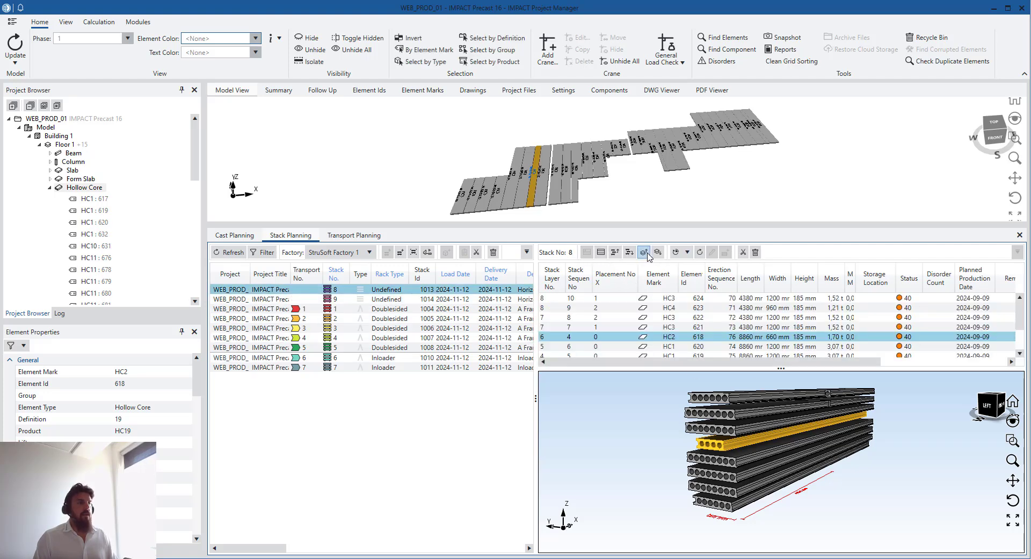
pyautogui.click(616, 254)
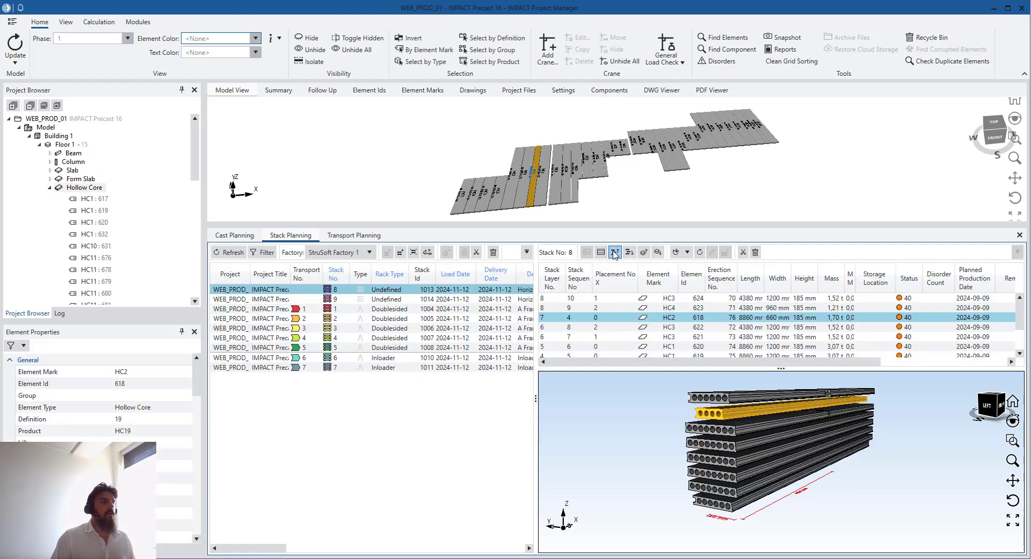
pyautogui.click(616, 253)
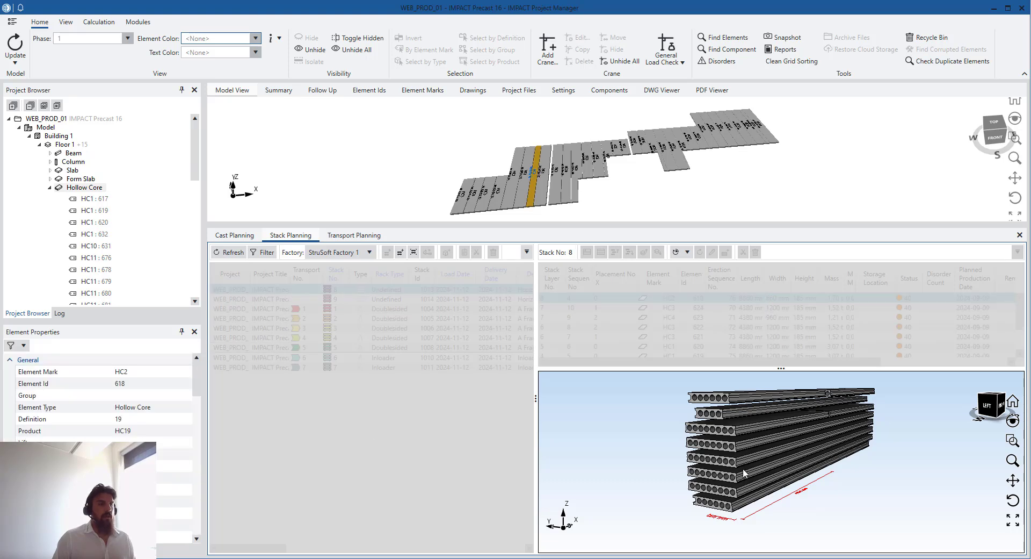
pyautogui.moveTo(761, 463); pyautogui.dragTo(745, 467)
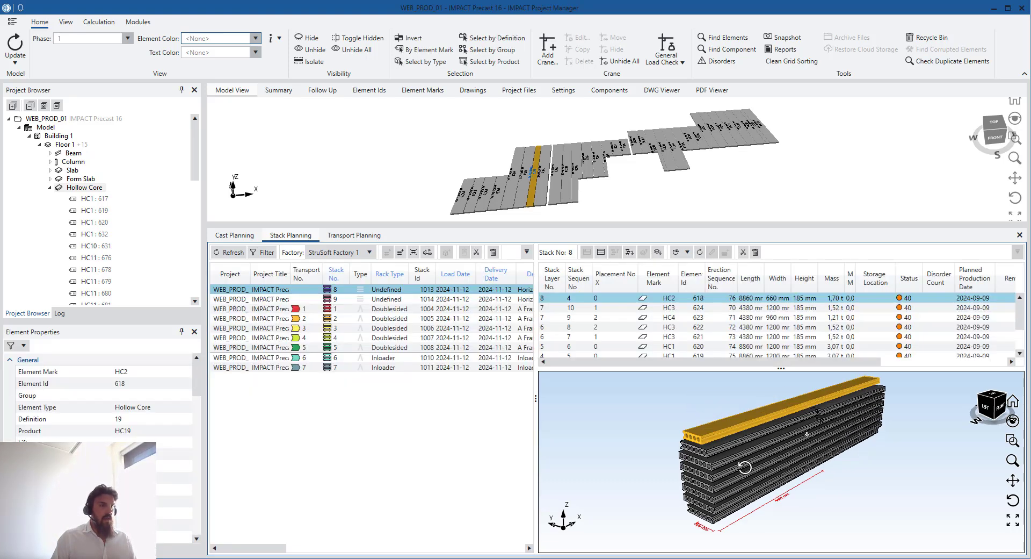
# - Widen the stack list and compare the dimensions and mass of stacks 8 and 9 against their limits
pyautogui.click(377, 299)
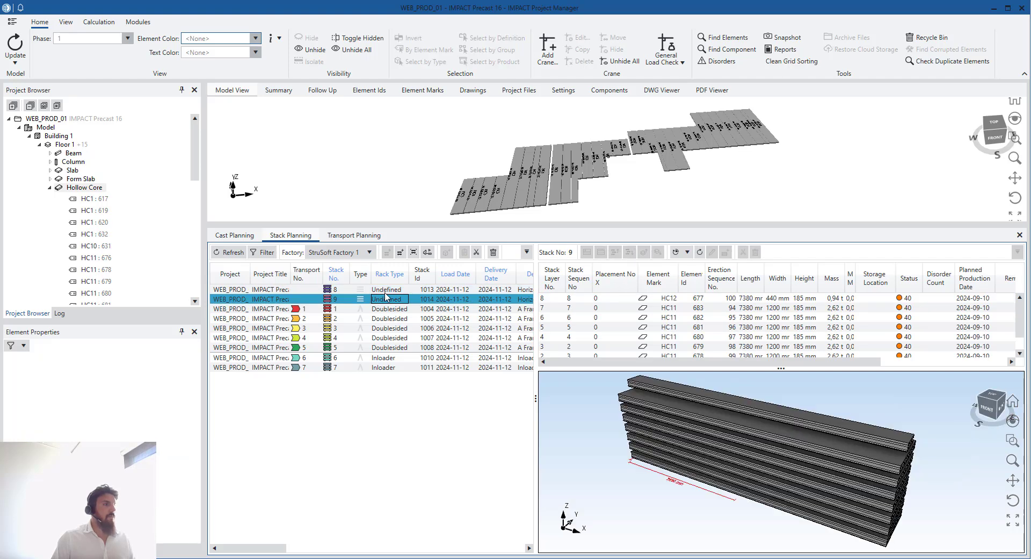
pyautogui.click(385, 290)
pyautogui.moveTo(536, 398); pyautogui.dragTo(724, 398)
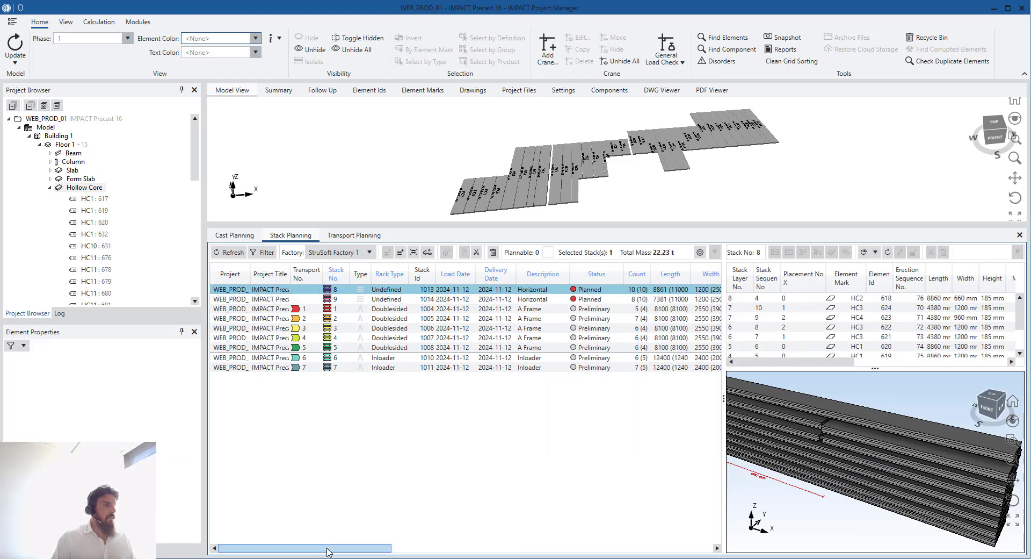
pyautogui.moveTo(328, 548); pyautogui.dragTo(390, 549)
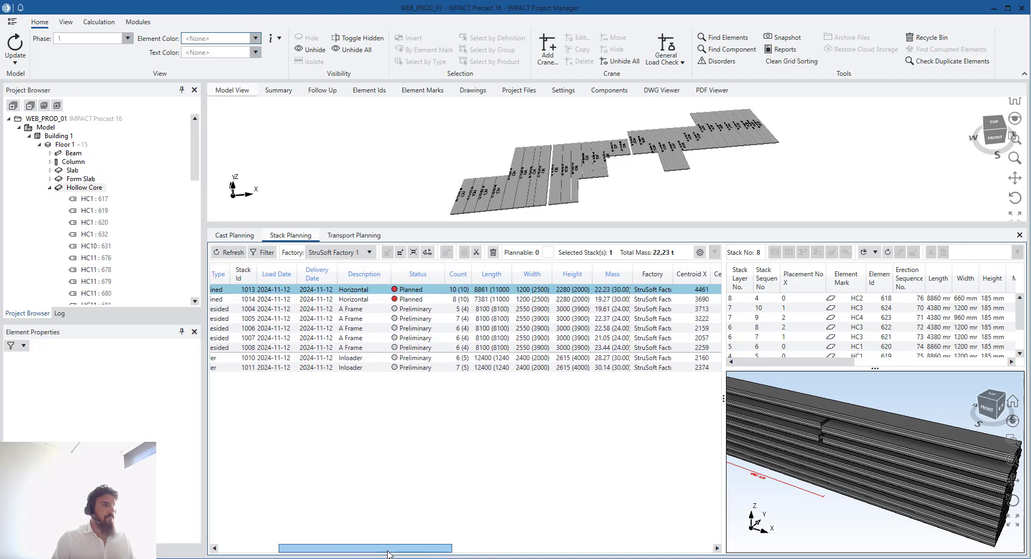
pyautogui.click(599, 299)
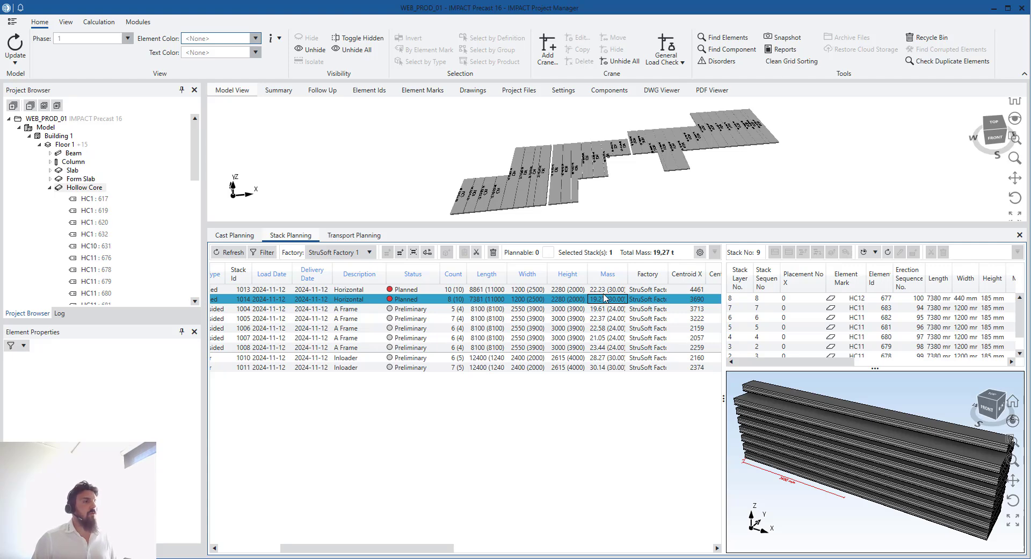
pyautogui.click(613, 289)
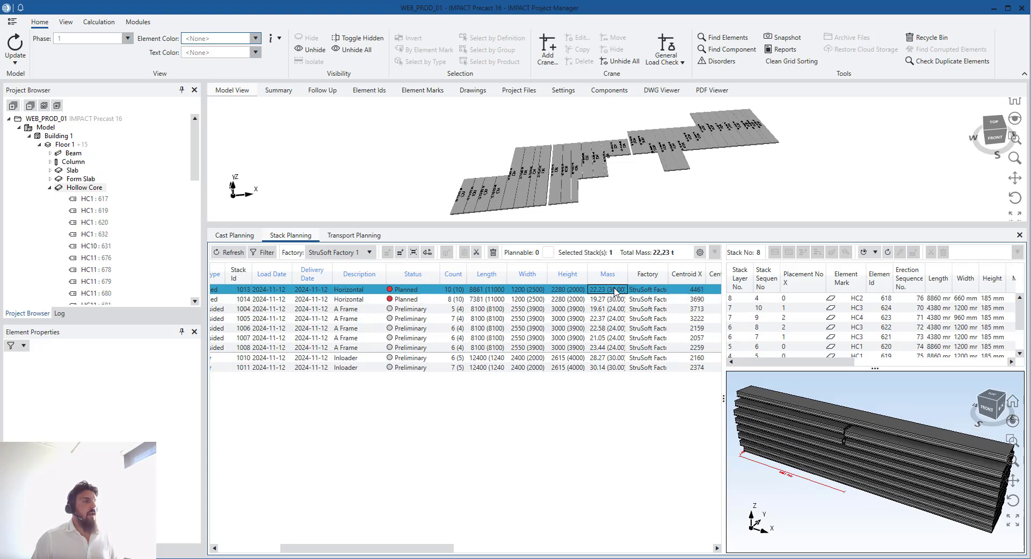
# - Start Auto Transport for stacks 8 and 9 together and set the transport status to Preliminary
pyautogui.keyDown('ctrl'); pyautogui.click(532, 299); pyautogui.keyUp('ctrl')
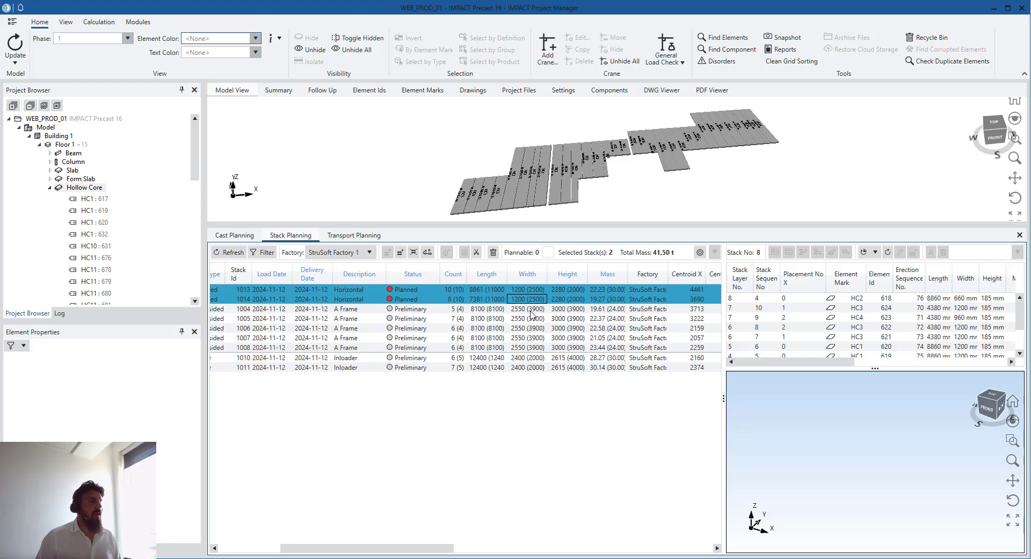
pyautogui.click(428, 252)
pyautogui.click(646, 180)
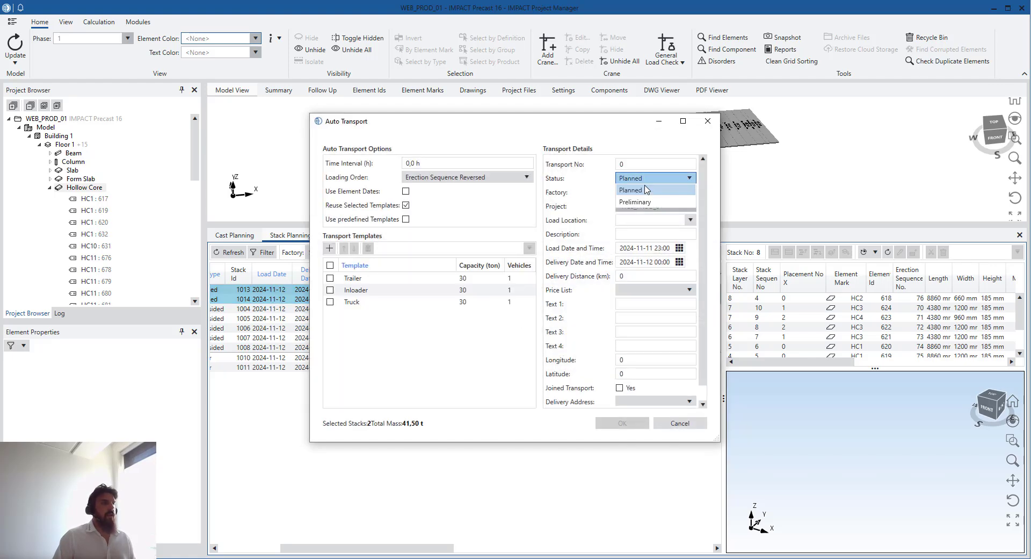
pyautogui.click(647, 202)
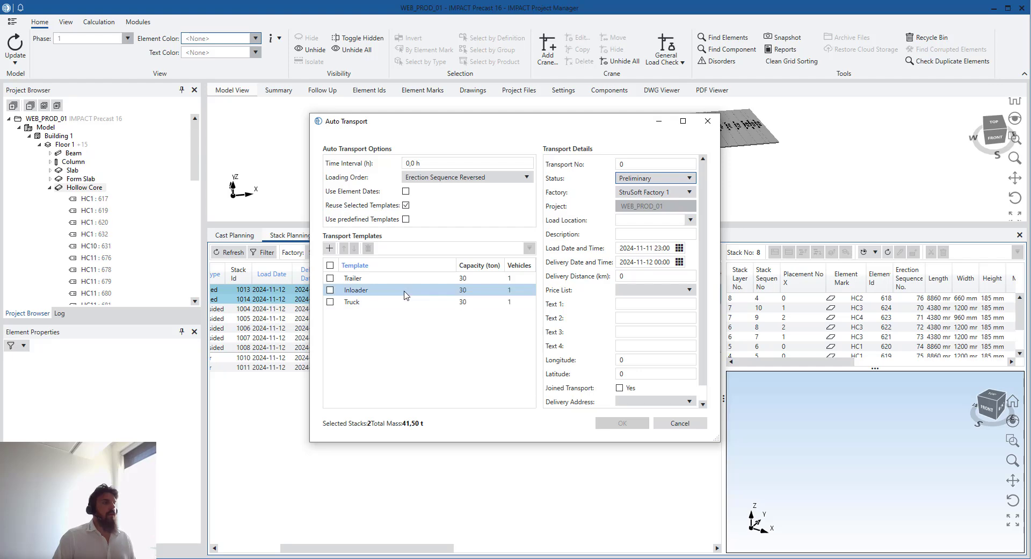
# - Generate the transports with the Truck template and element dates enabled, and check the transport numbers in the stack list
pyautogui.click(330, 302)
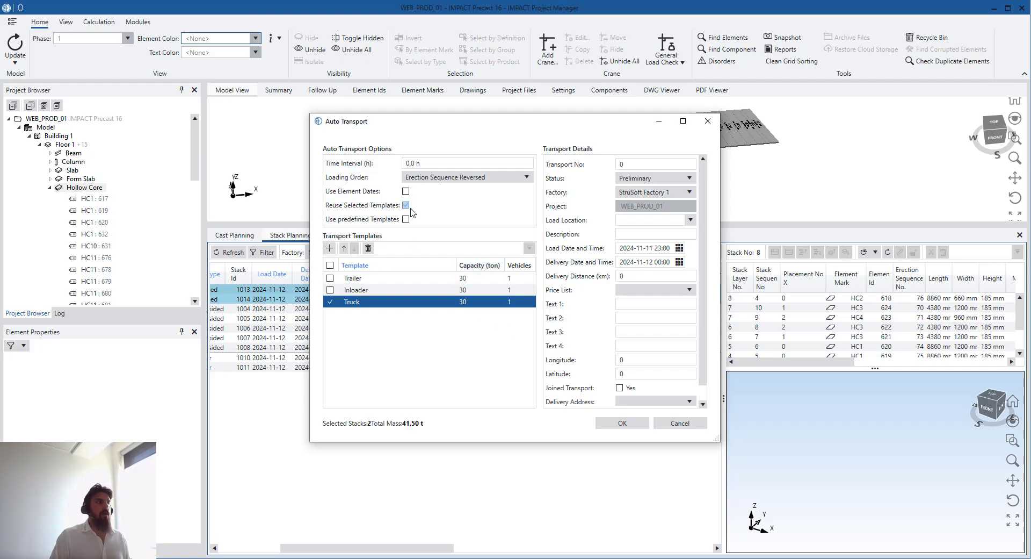
pyautogui.click(406, 191)
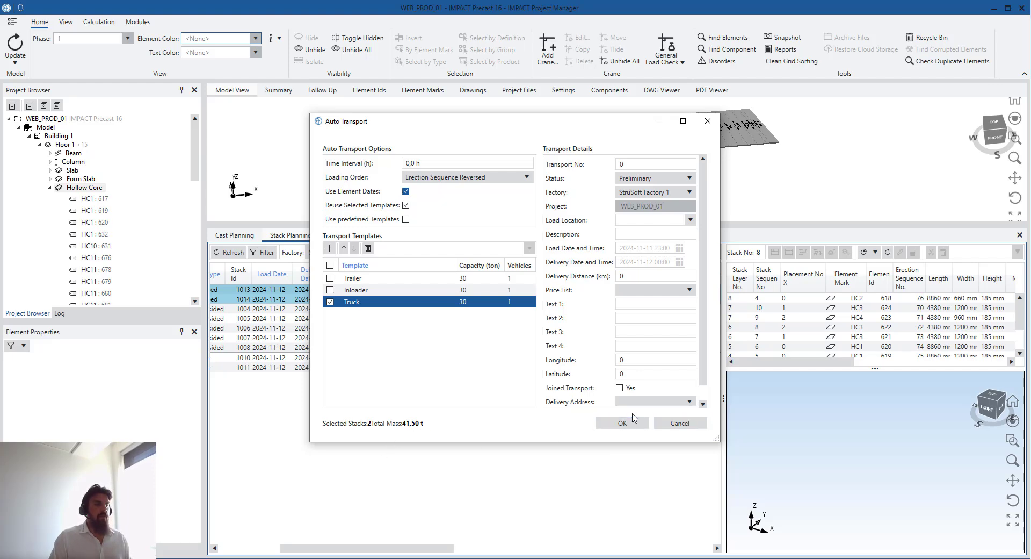
pyautogui.click(618, 424)
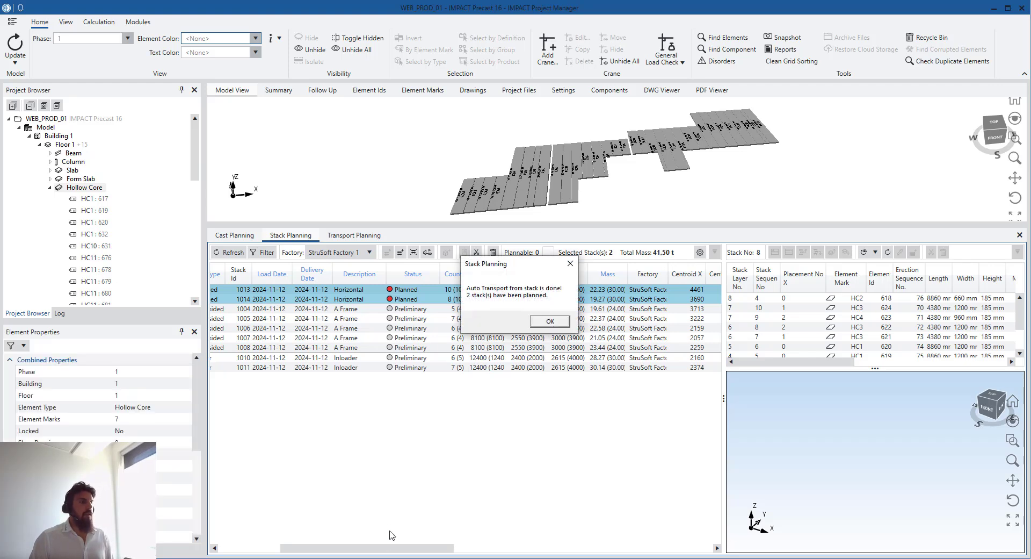
pyautogui.click(549, 322)
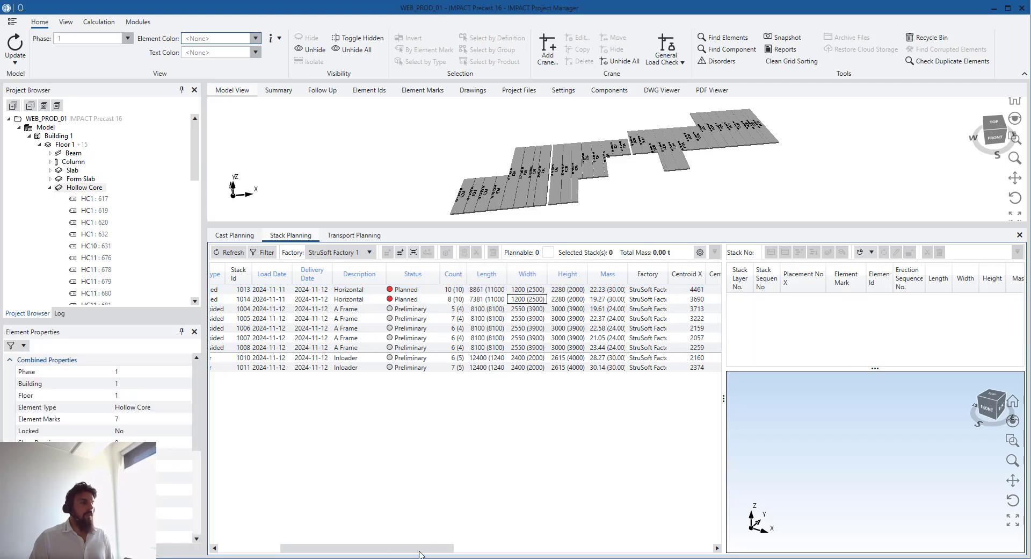
pyautogui.moveTo(421, 549); pyautogui.dragTo(346, 548)
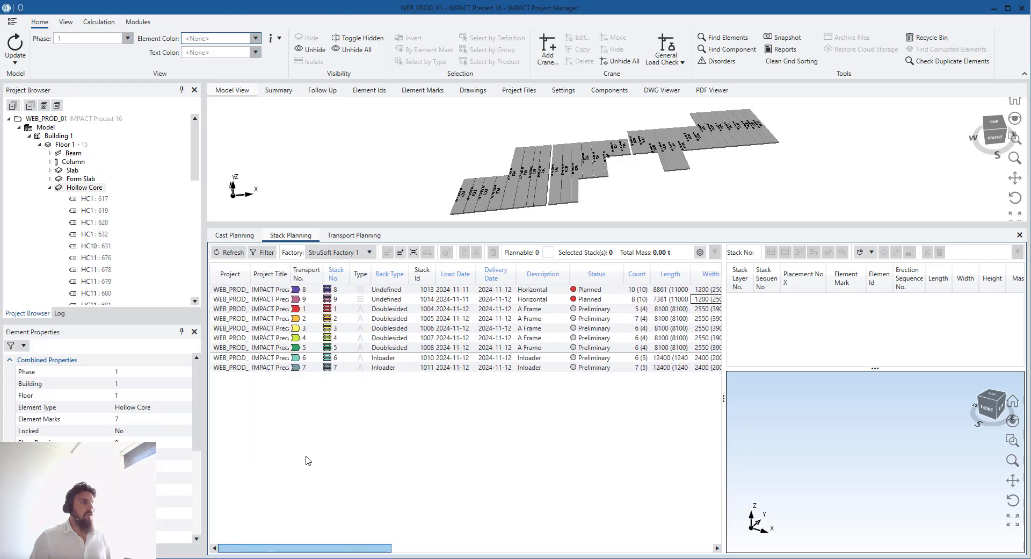
# - Refresh the stack list with stack 9 selected, then open Transport Planning and examine transport 8's truck load from above
pyautogui.click(336, 299)
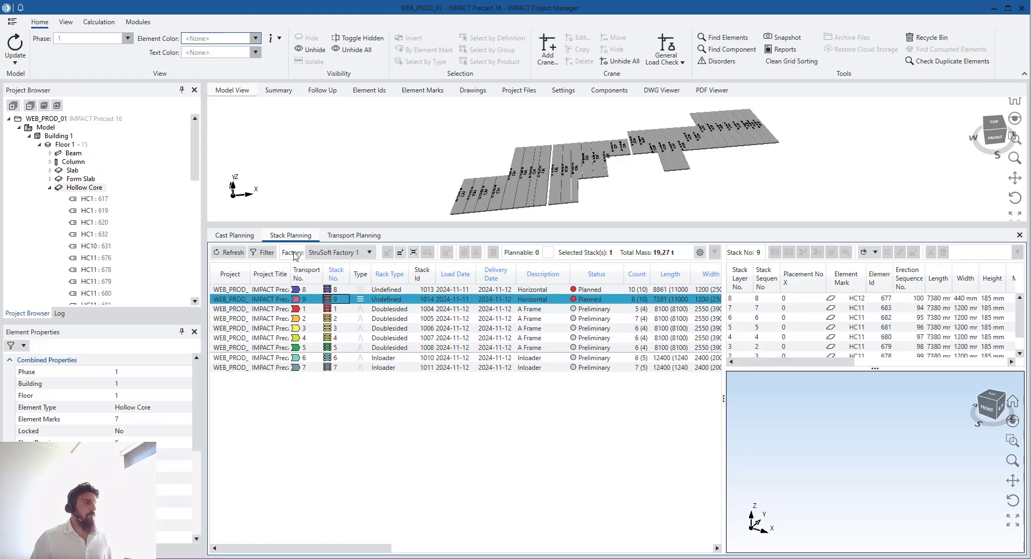
pyautogui.click(230, 252)
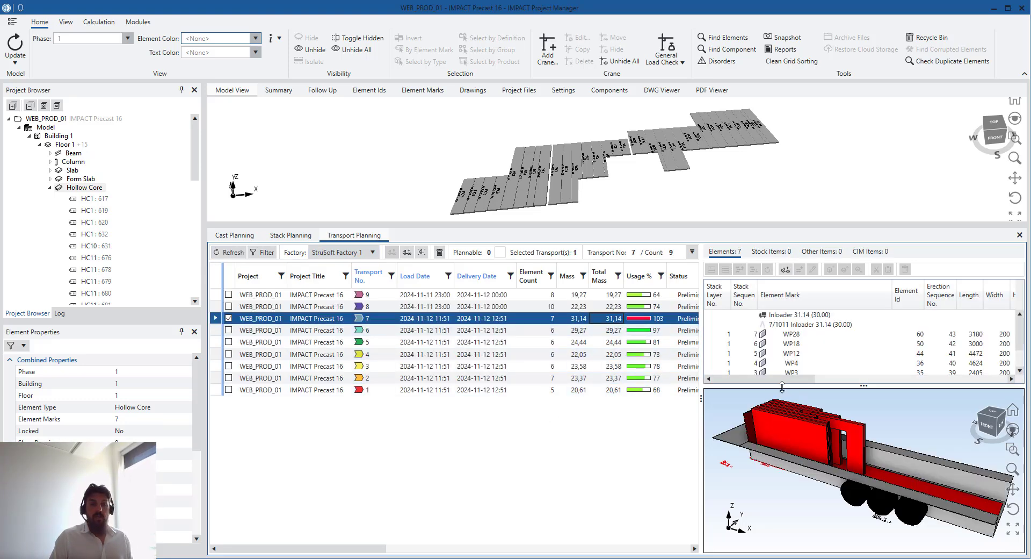
pyautogui.click(596, 309)
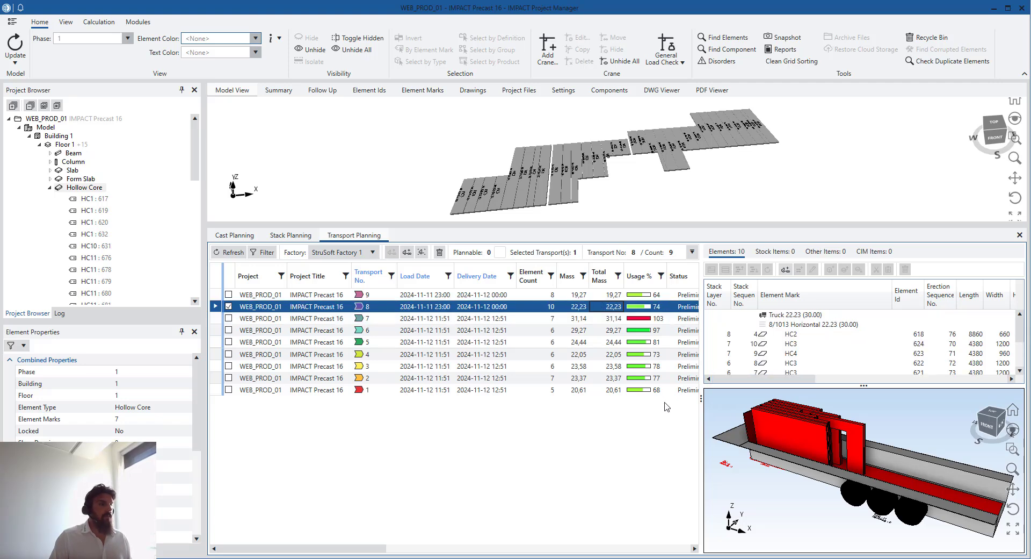
pyautogui.click(996, 418)
pyautogui.click(995, 417)
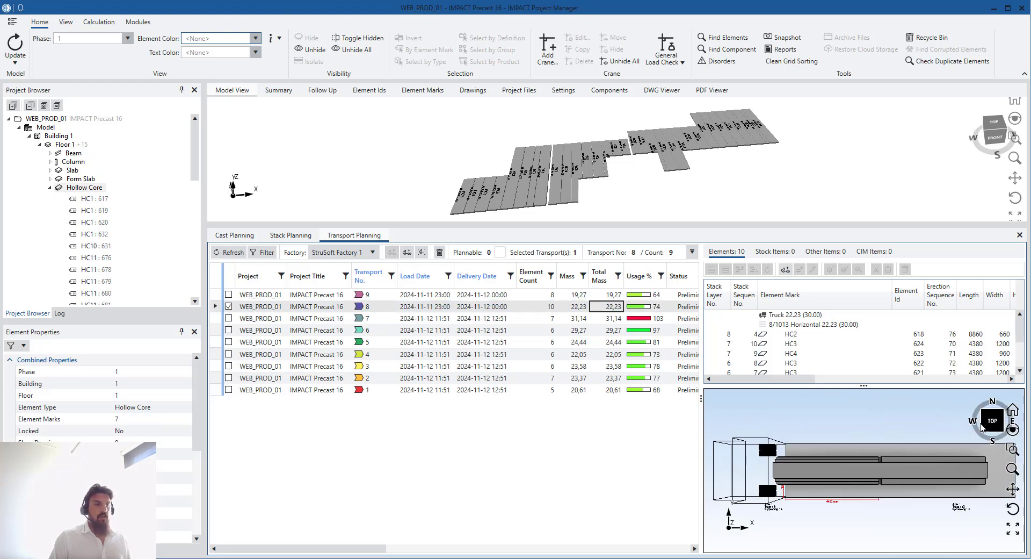
# - Move stack 9 from transport 9 onto the truck of transport 8 by cutting and pasting it
pyautogui.click(618, 296)
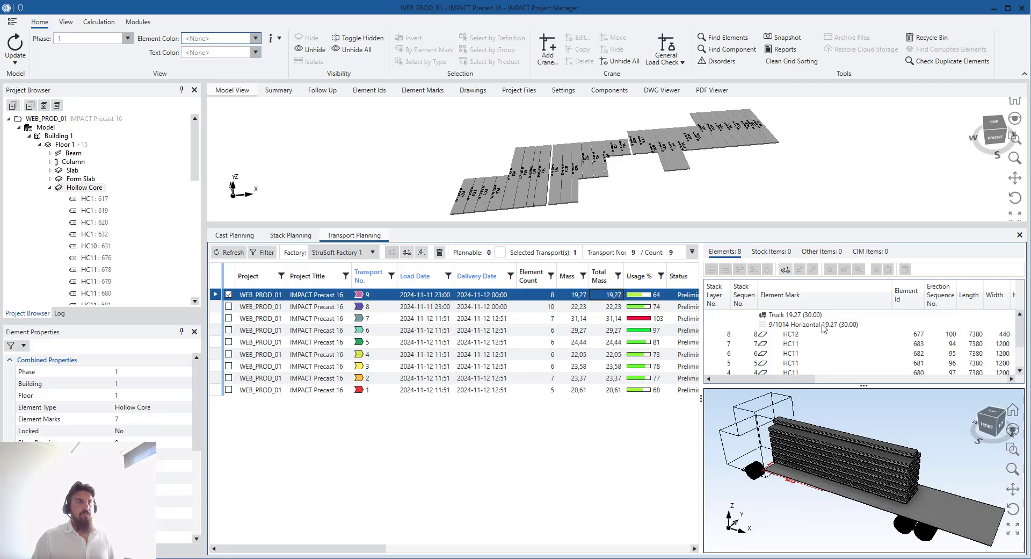
pyautogui.click(825, 325)
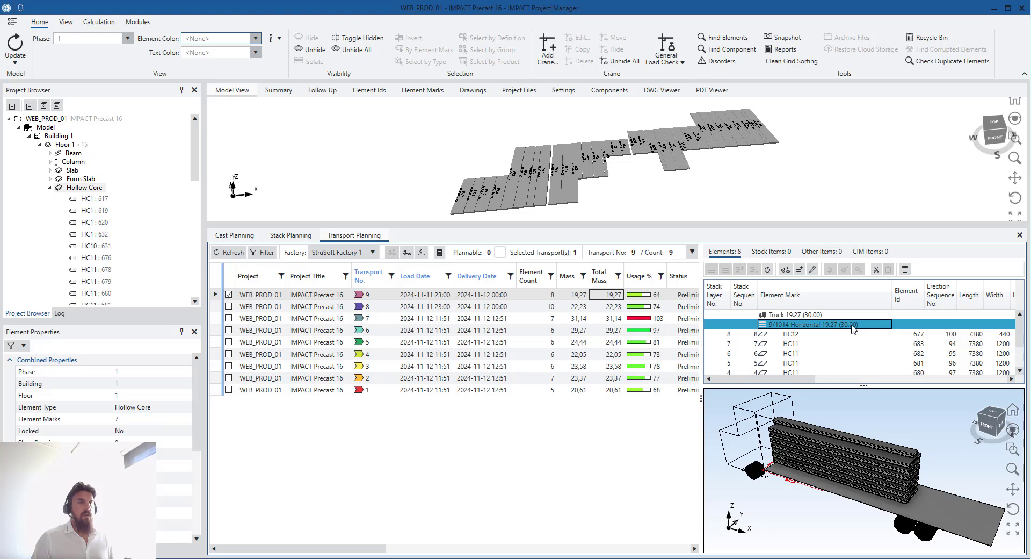
pyautogui.click(876, 269)
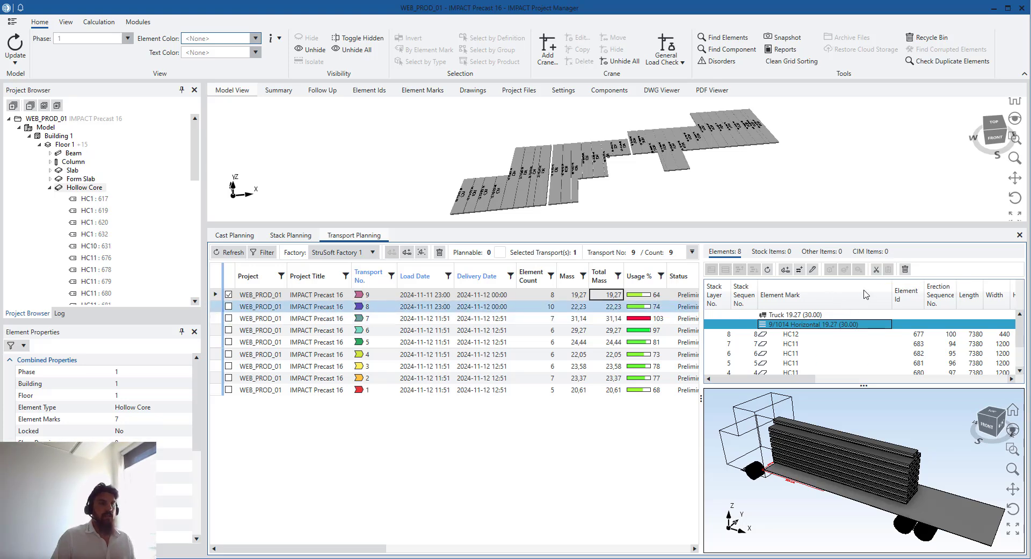
pyautogui.click(821, 316)
pyautogui.click(889, 269)
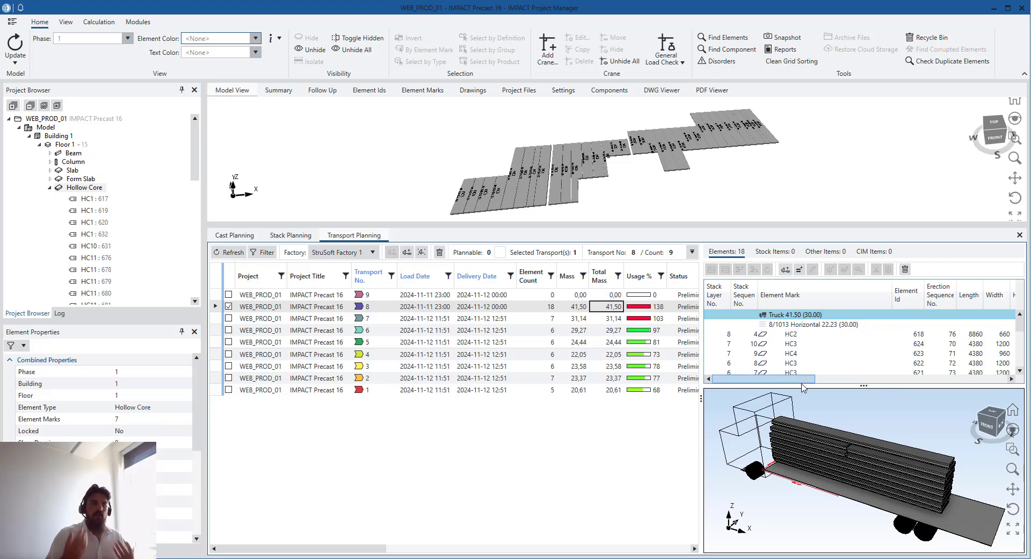
# - Place the two hollow core stacks side by side on the truck bed of transport 8 and inspect the load in 3D
pyautogui.click(993, 412)
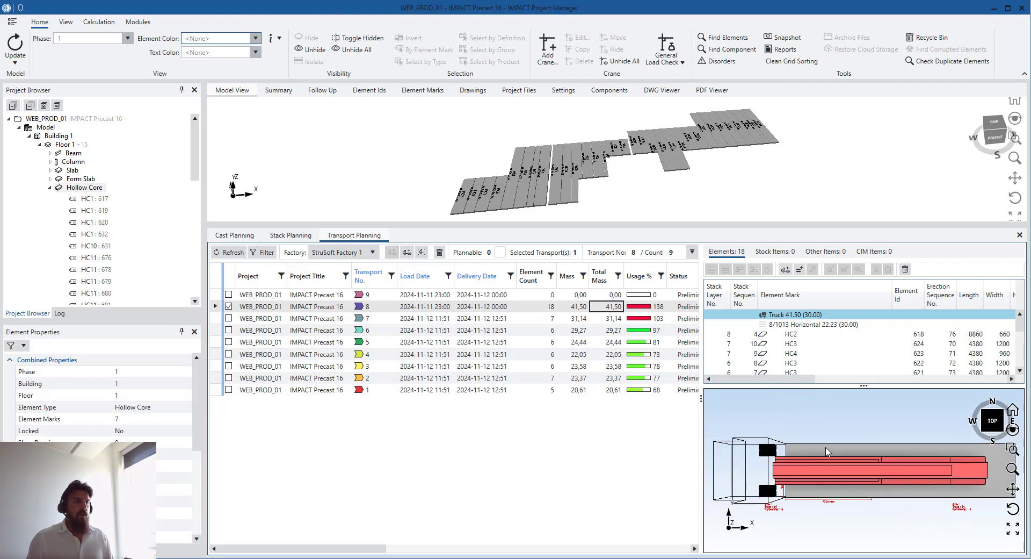
pyautogui.moveTo(890, 477); pyautogui.dragTo(921, 513)
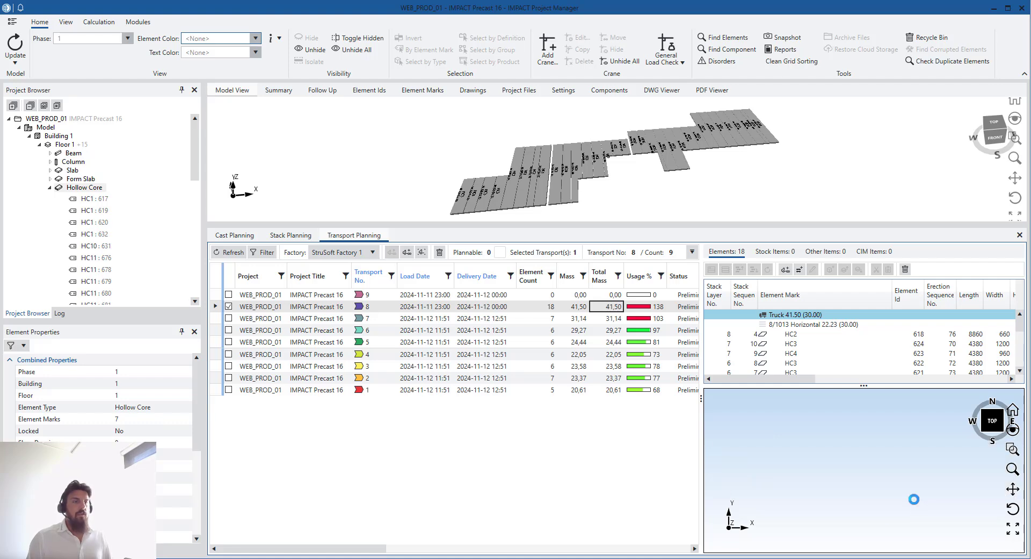
pyautogui.click(913, 502)
pyautogui.moveTo(916, 502); pyautogui.dragTo(915, 491)
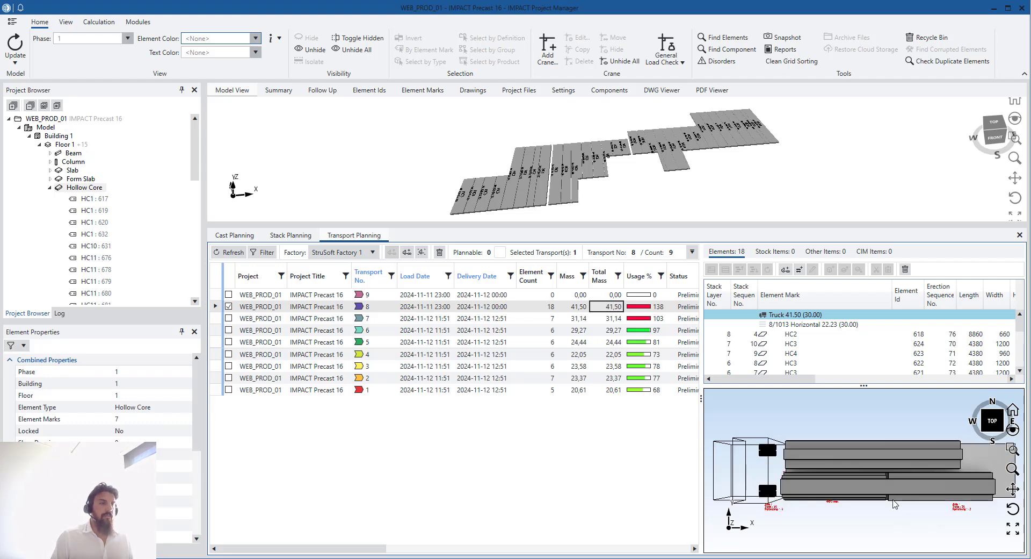
pyautogui.moveTo(781, 441); pyautogui.dragTo(846, 505, button='middle')
pyautogui.scroll(-2, 847, 504)
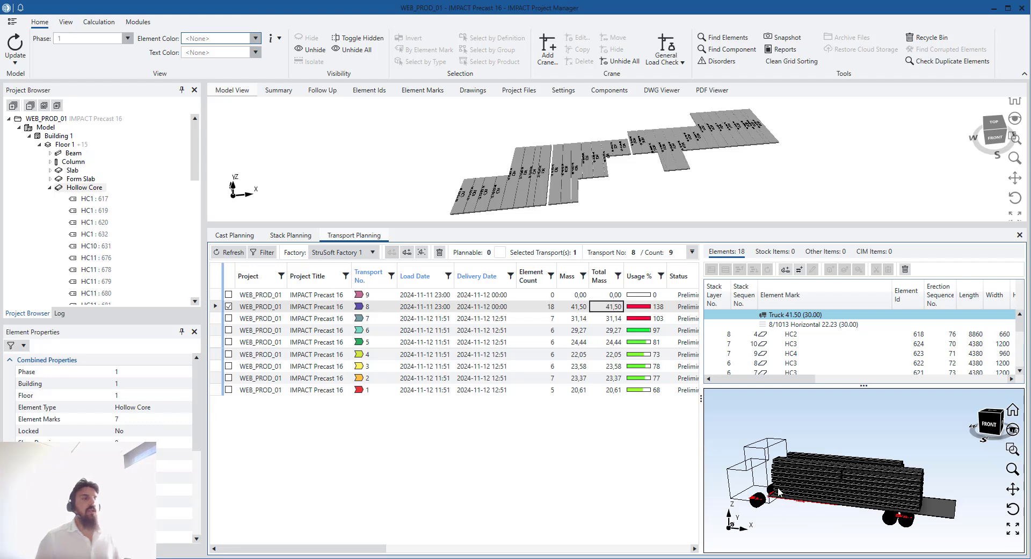
pyautogui.moveTo(700, 393); pyautogui.dragTo(678, 393)
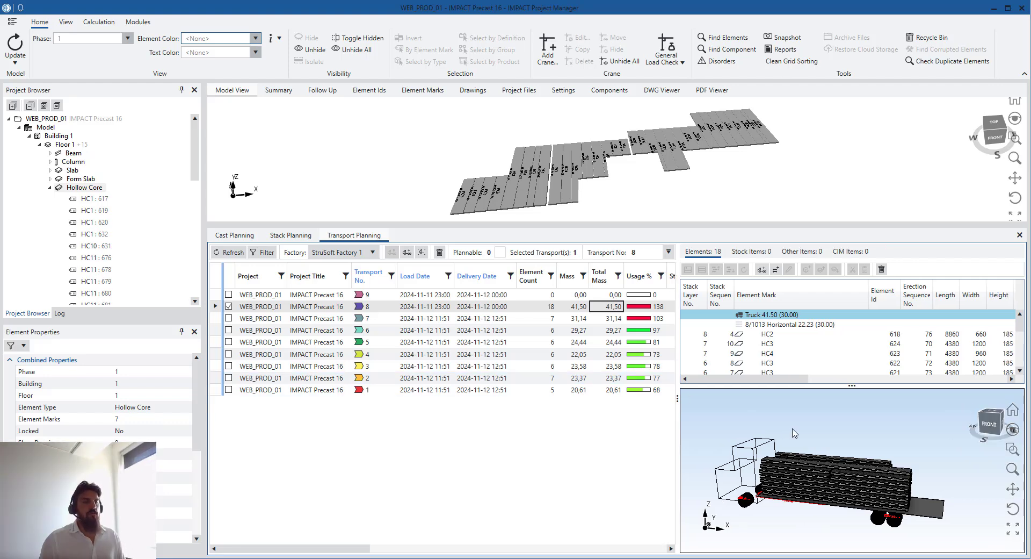
pyautogui.moveTo(783, 464); pyautogui.dragTo(787, 404, button='middle')
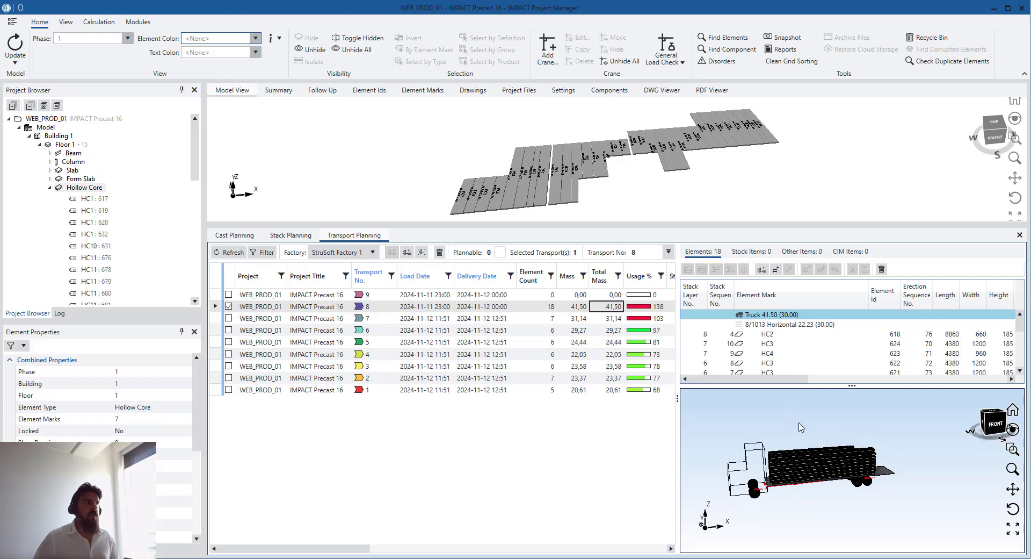
# - Show all of Floor 1 in the model and color its elements by Transport
pyautogui.click(64, 144)
pyautogui.click(255, 38)
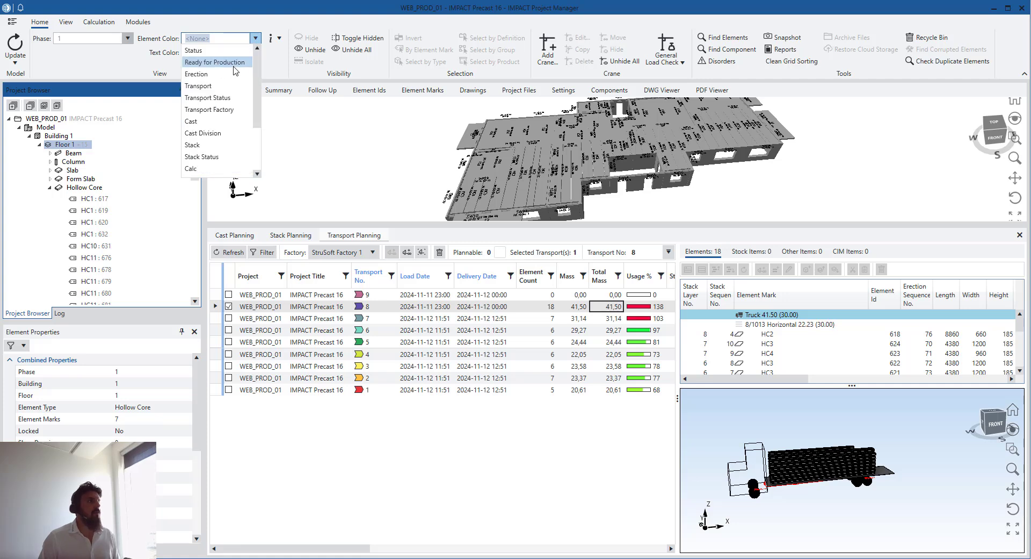
pyautogui.scroll(-2, 223, 86)
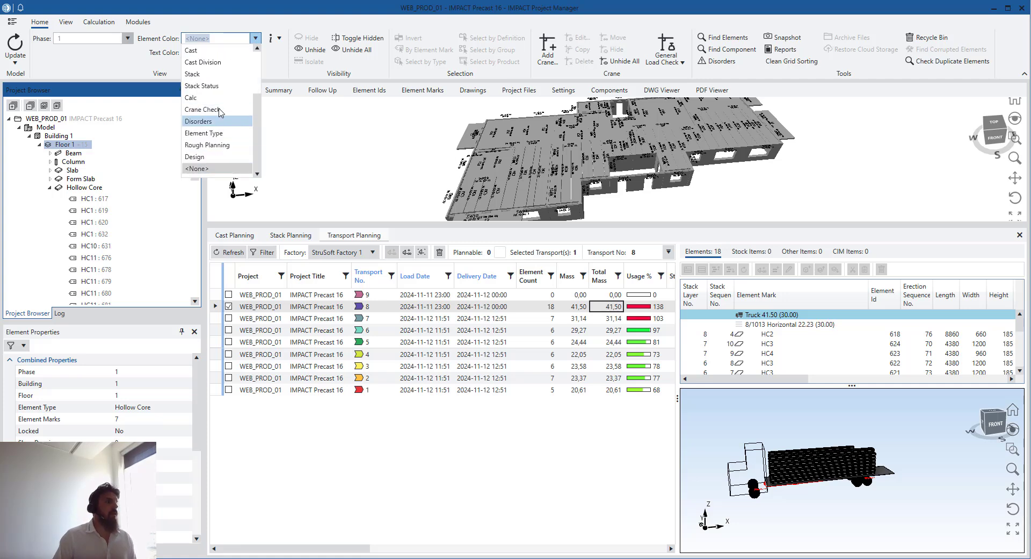
pyautogui.scroll(3, 218, 117)
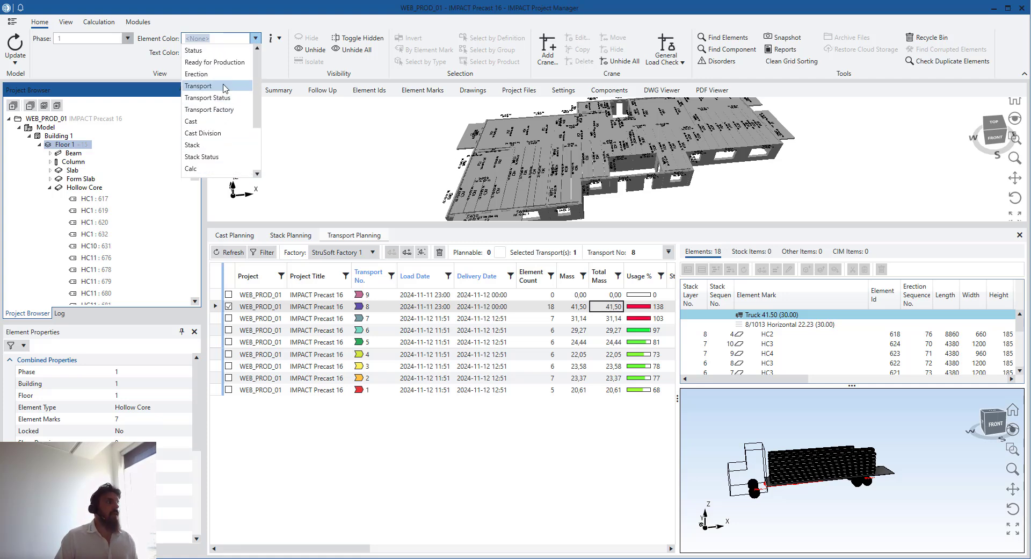
pyautogui.click(206, 86)
pyautogui.moveTo(563, 182); pyautogui.dragTo(547, 162, button='middle')
pyautogui.scroll(-1, 548, 162)
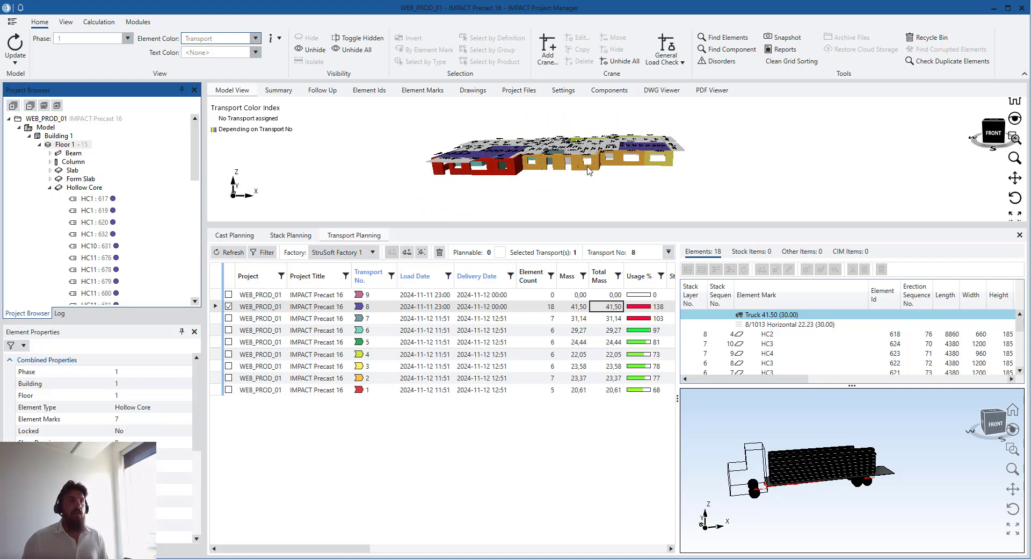
# - Color the model elements by Stack and widen the transport list to show the Status column
pyautogui.click(256, 37)
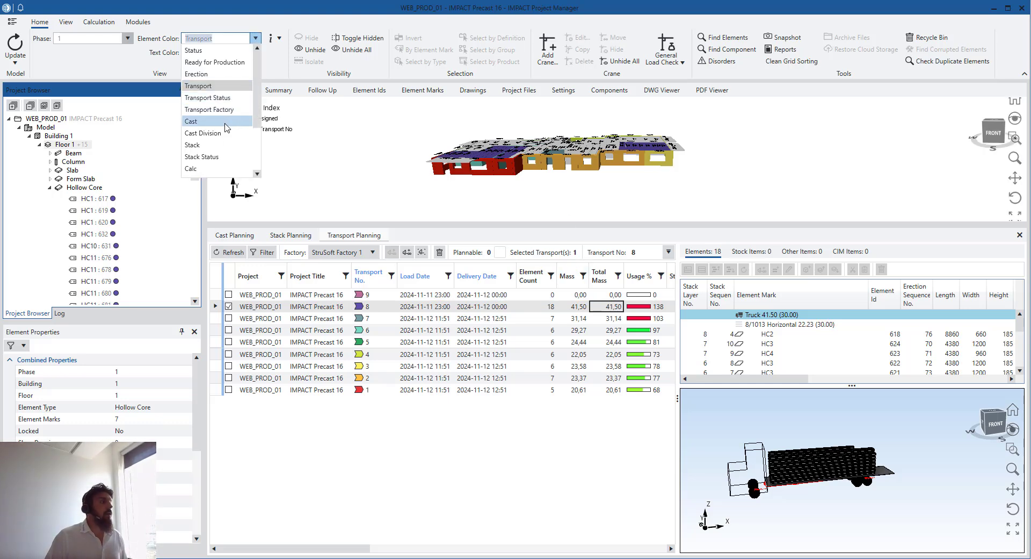
pyautogui.click(222, 144)
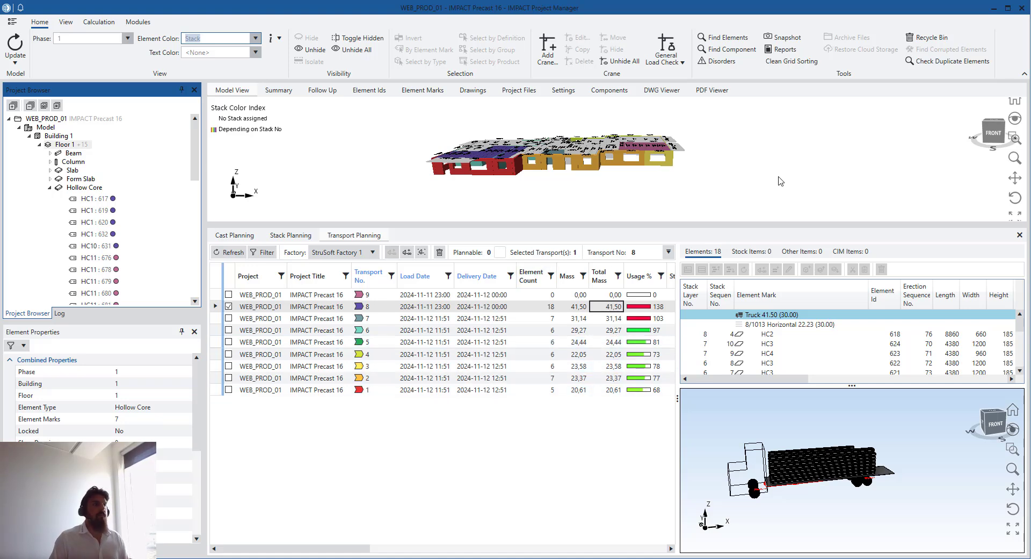
pyautogui.click(773, 194)
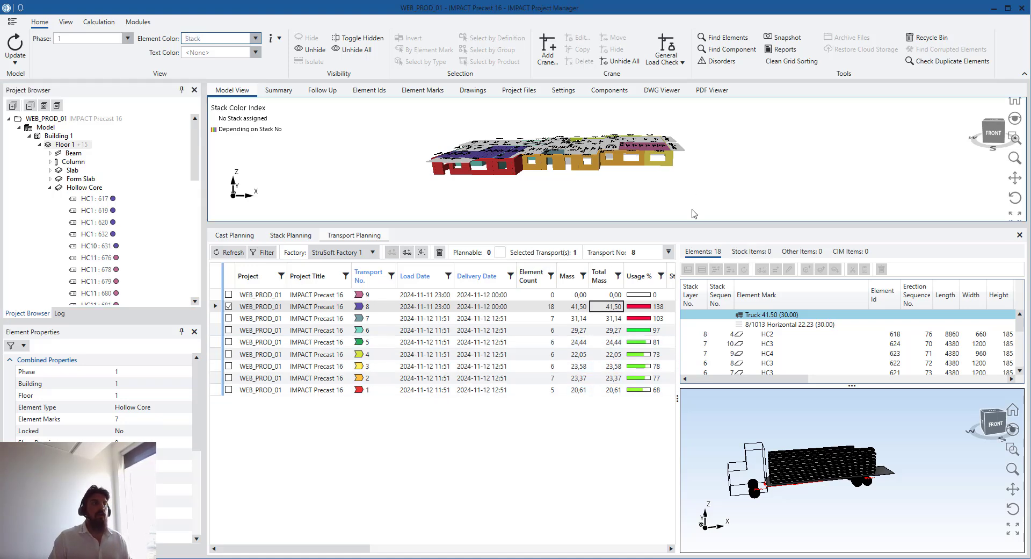
pyautogui.moveTo(678, 375); pyautogui.dragTo(742, 376)
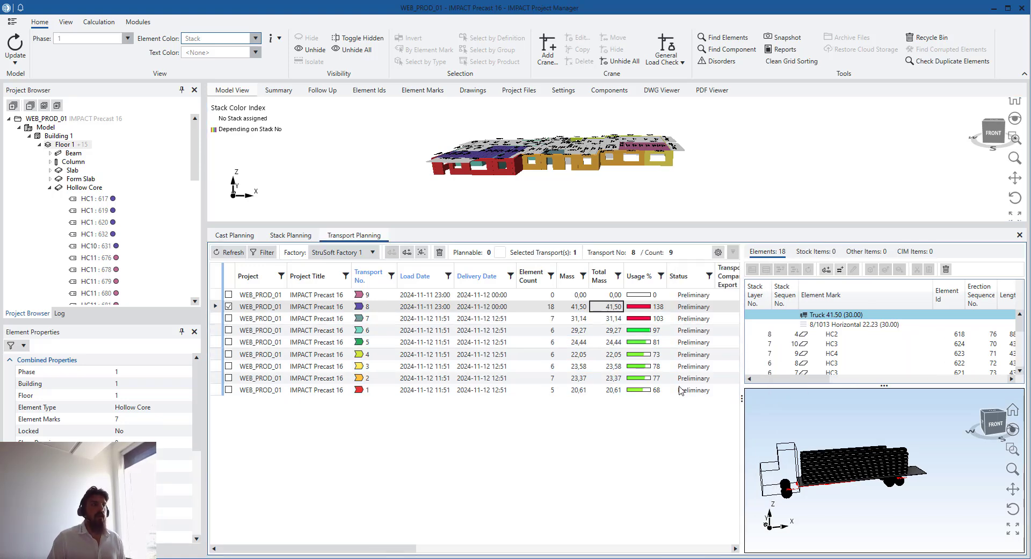
# - Color the model elements by Transport Status
pyautogui.click(257, 37)
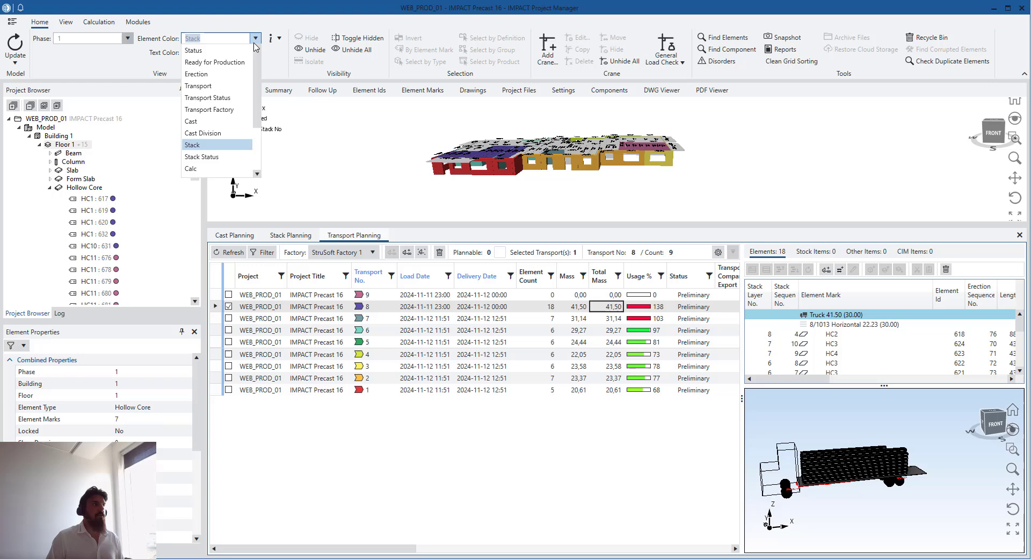
pyautogui.click(217, 98)
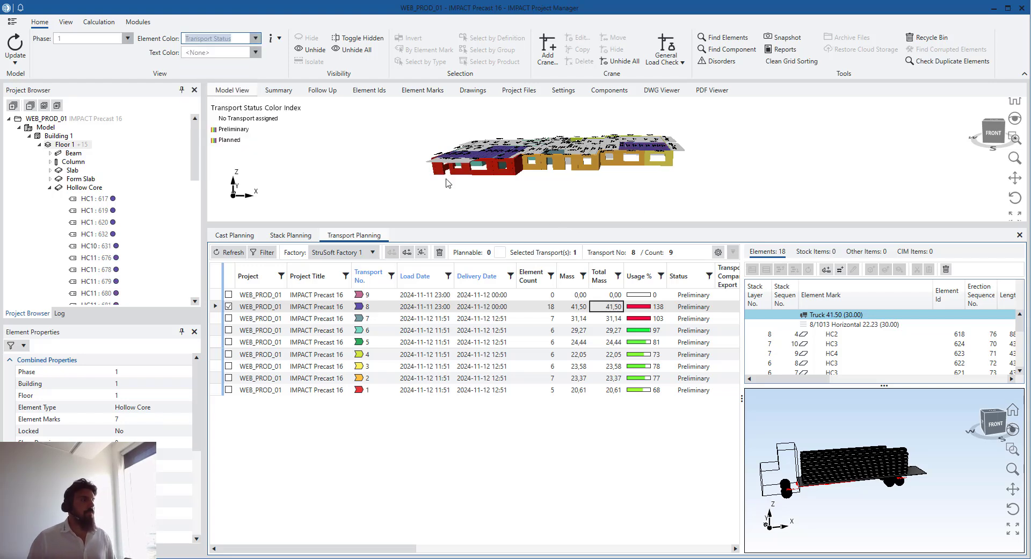
pyautogui.moveTo(742, 398); pyautogui.dragTo(736, 398)
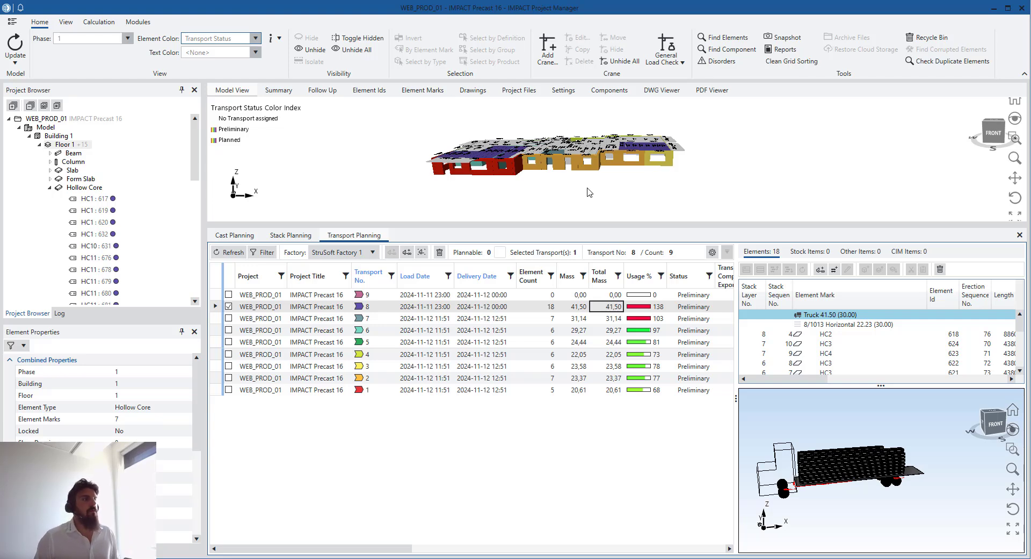
pyautogui.scroll(1, 589, 192)
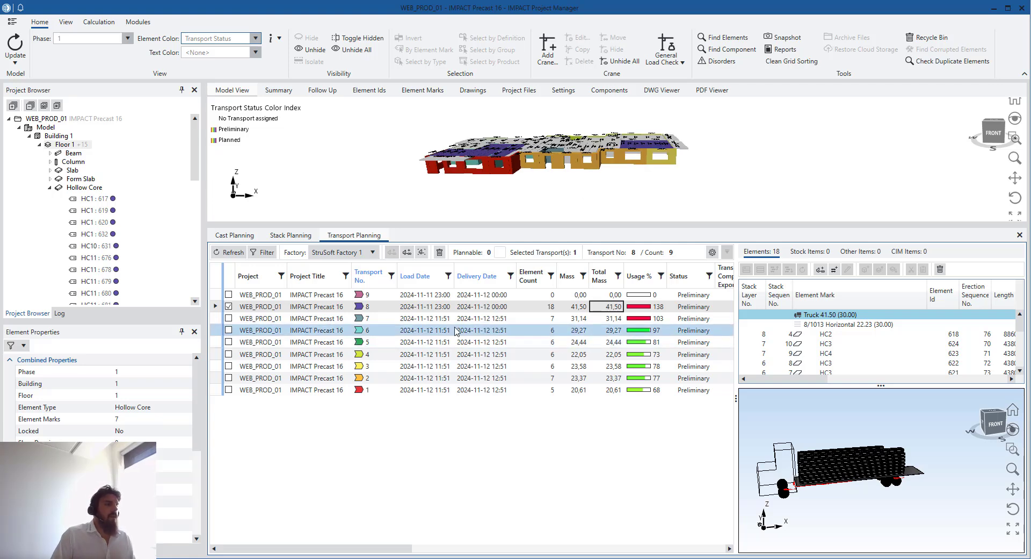
# - Review the available status options and the Transport Properties of transport 6, leaving them unchanged
pyautogui.click(472, 333)
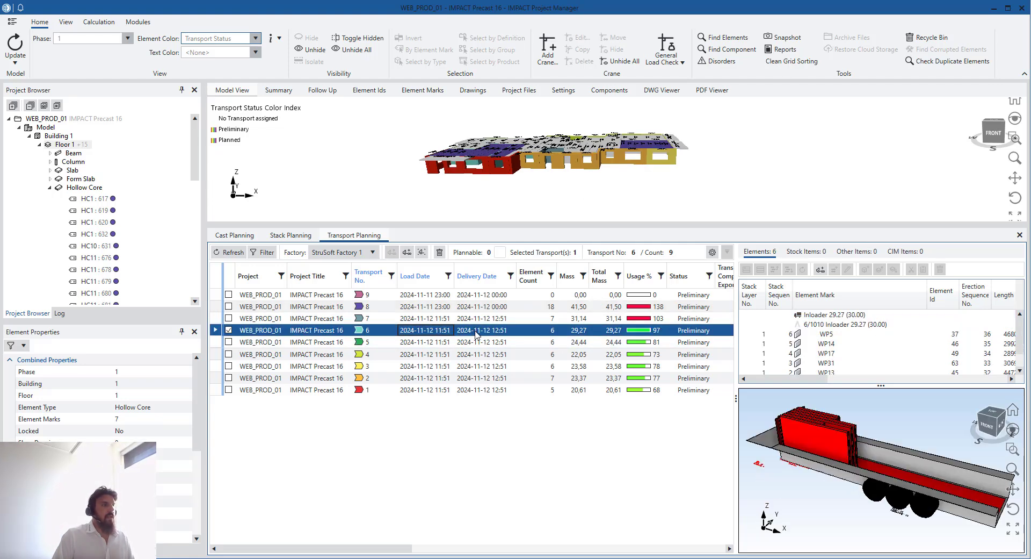
pyautogui.rightClick(476, 331)
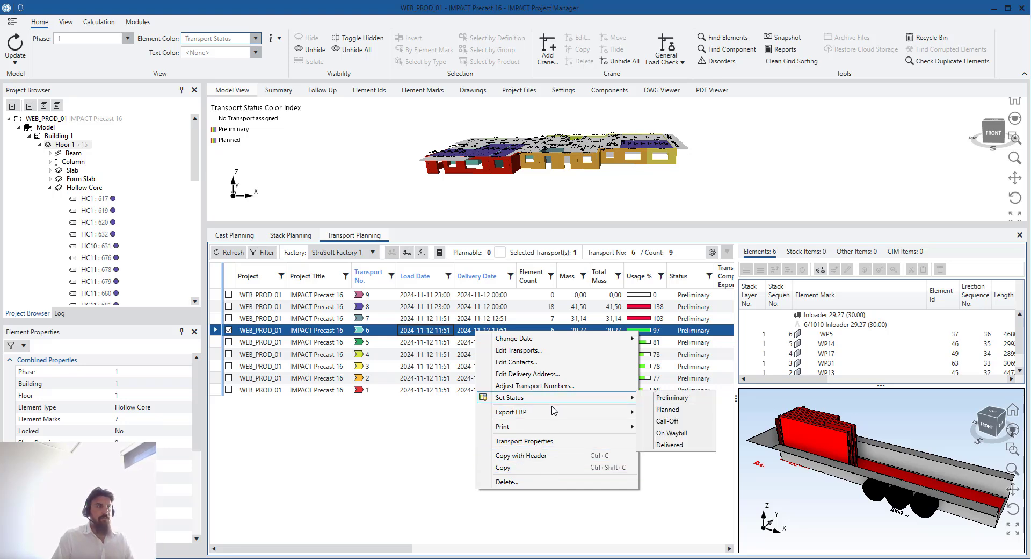
pyautogui.moveTo(556, 416)
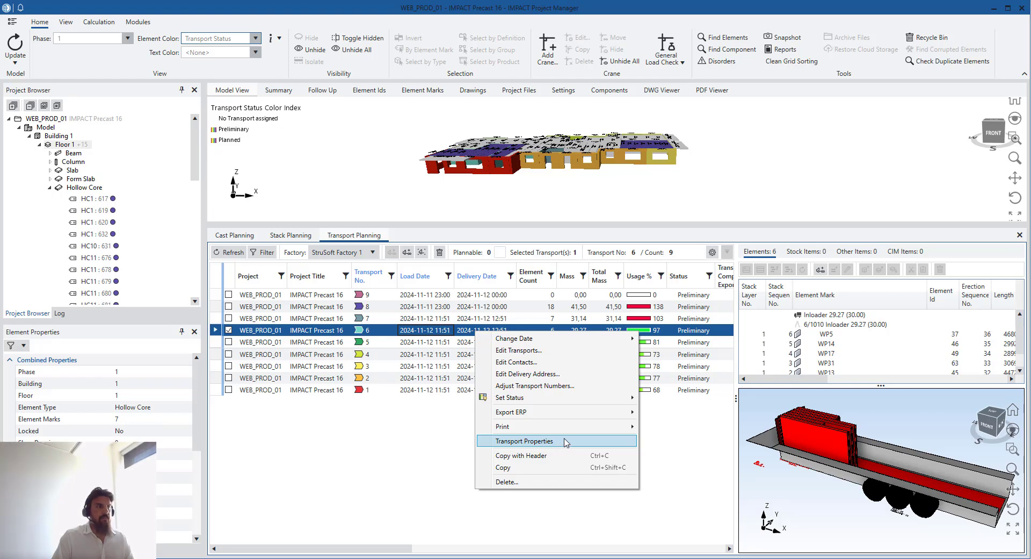
pyautogui.click(645, 441)
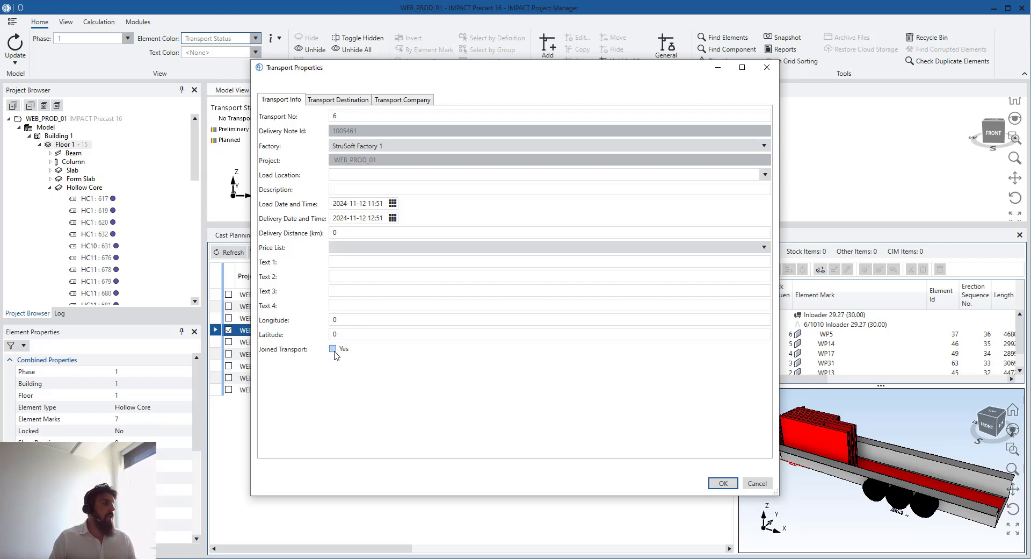
pyautogui.click(766, 67)
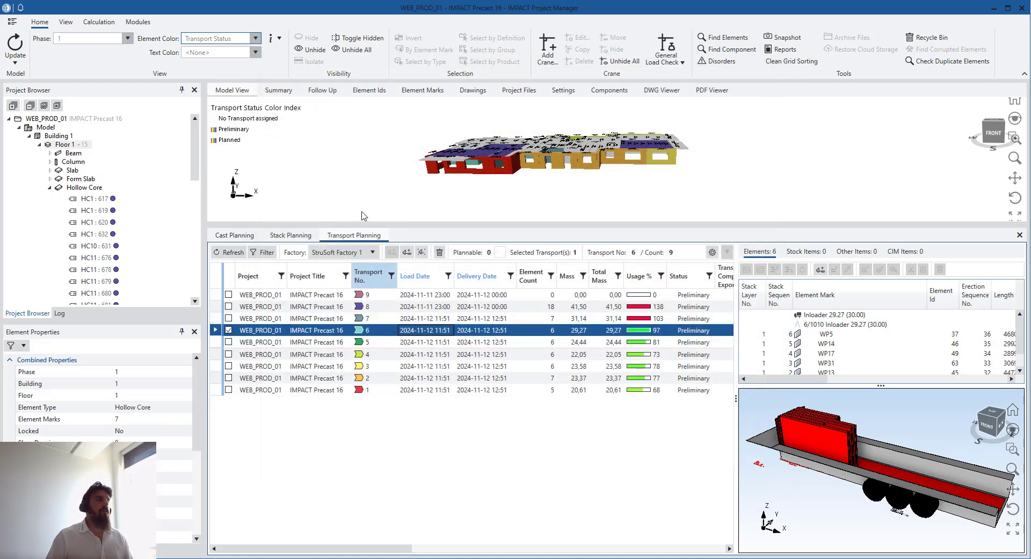
# - Filter the transport list to include joined transports from other projects
pyautogui.click(267, 252)
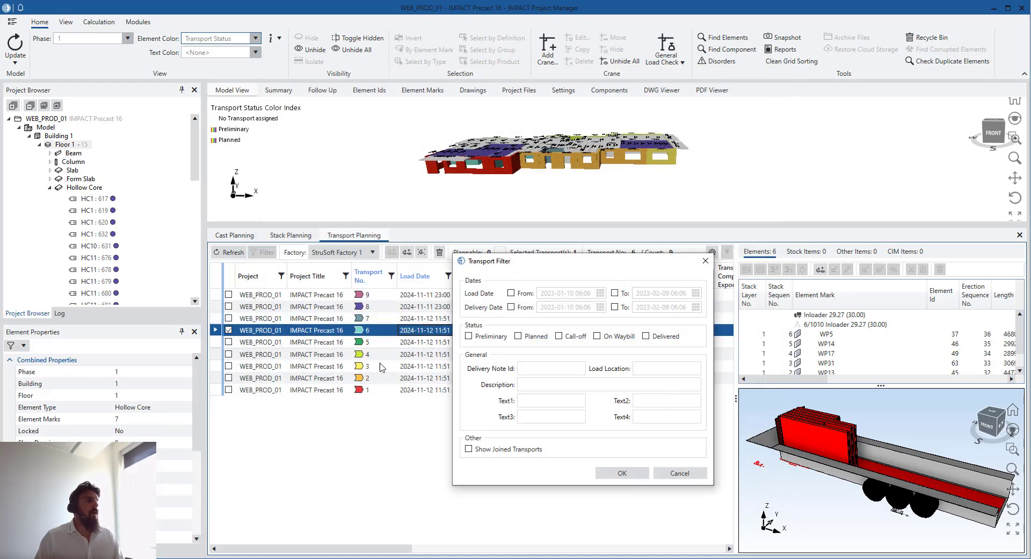
pyautogui.moveTo(605, 264); pyautogui.dragTo(518, 203)
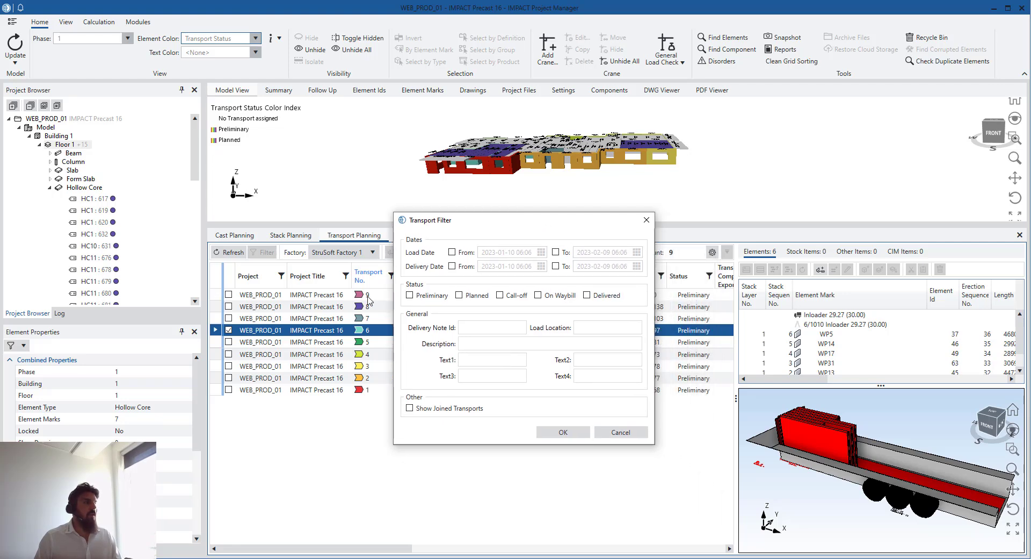
pyautogui.click(409, 407)
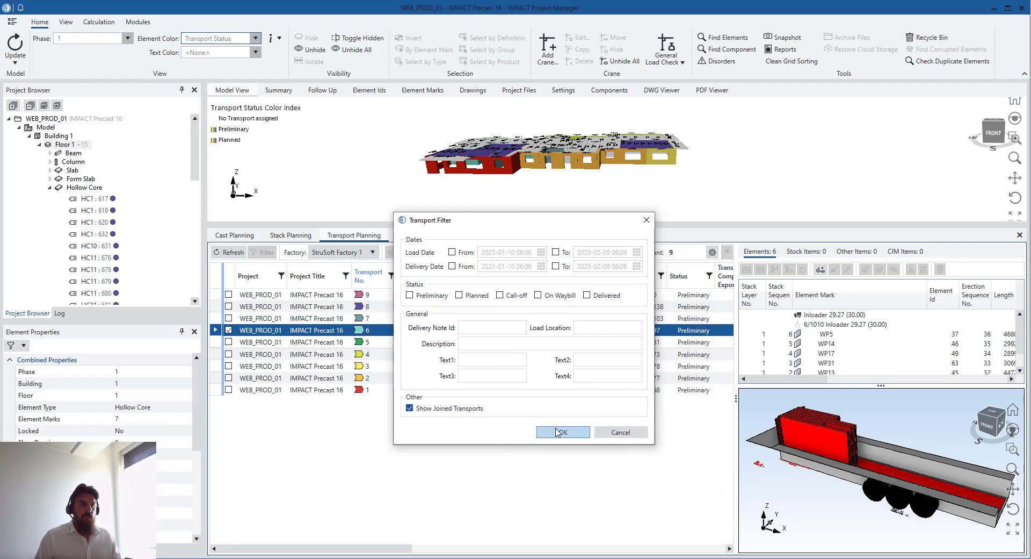
pyautogui.click(562, 433)
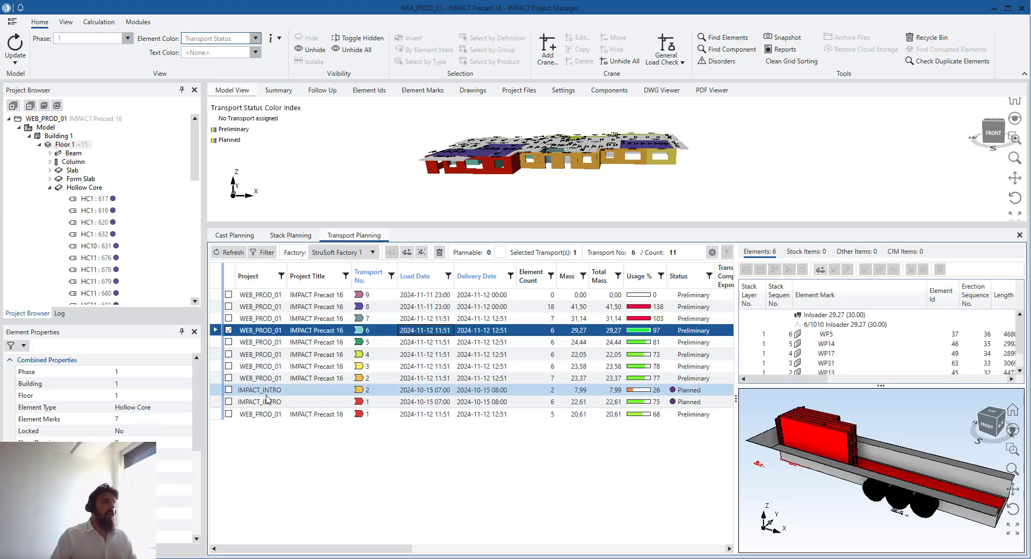
# - Inspect the loads of the joined IMPACT_INTRO transports 2 and 1, then make transport 2 the active one
pyautogui.click(220, 393)
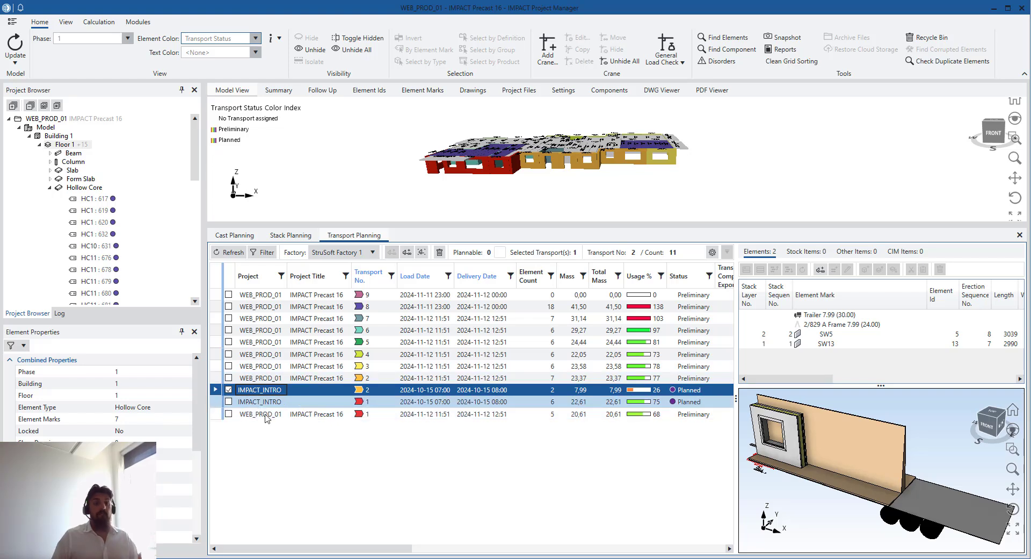
pyautogui.press('Down')
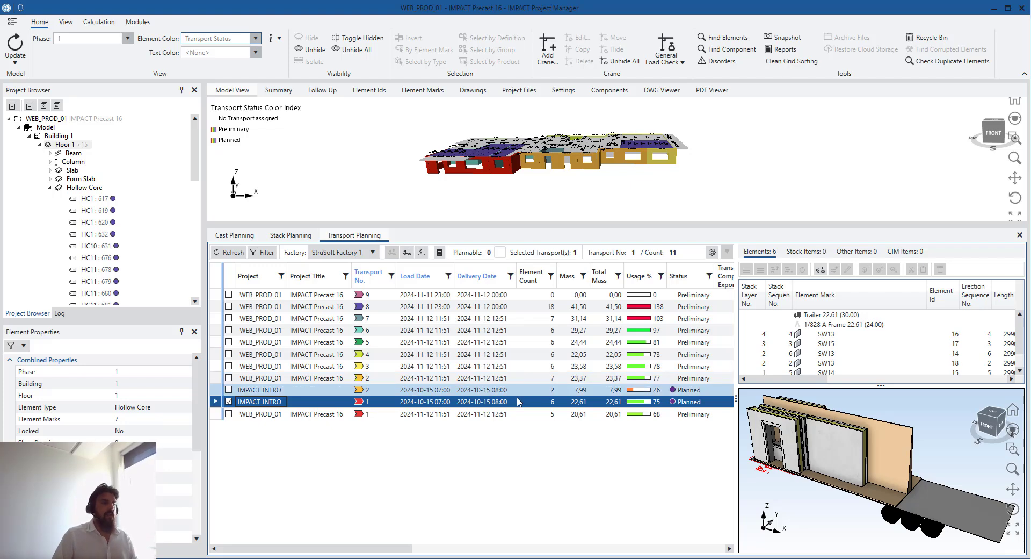
pyautogui.click(504, 390)
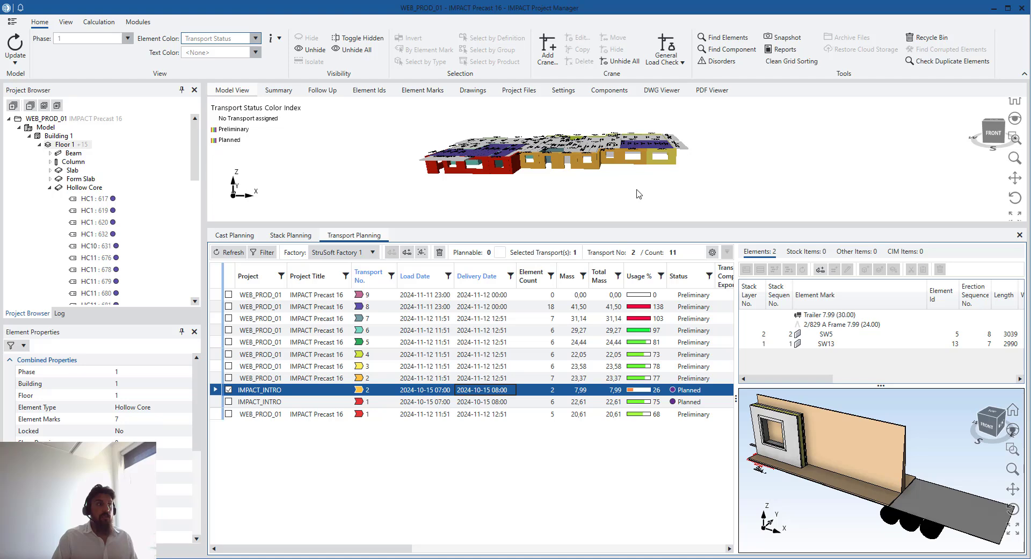
# - Load the Floor 2 sandwich element SW1012 onto IMPACT_INTRO transport 2 and inspect its position on the A Frame
pyautogui.click(51, 187)
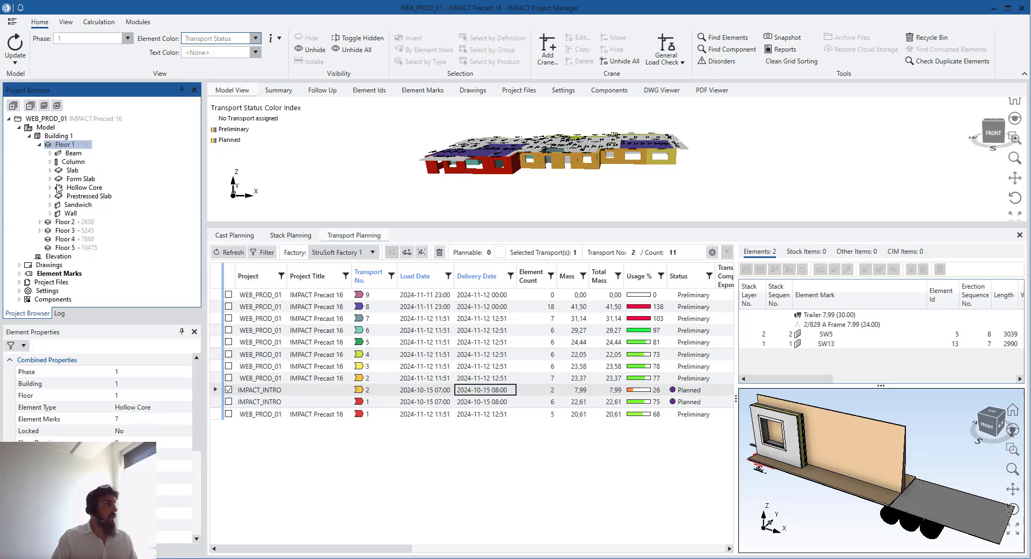
pyautogui.click(497, 150)
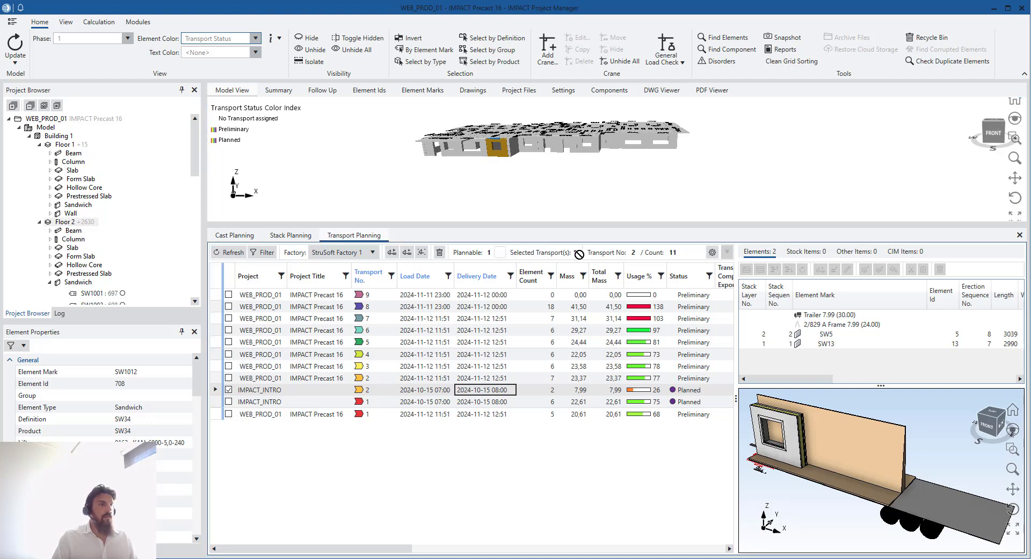
pyautogui.moveTo(784, 314); pyautogui.dragTo(822, 330)
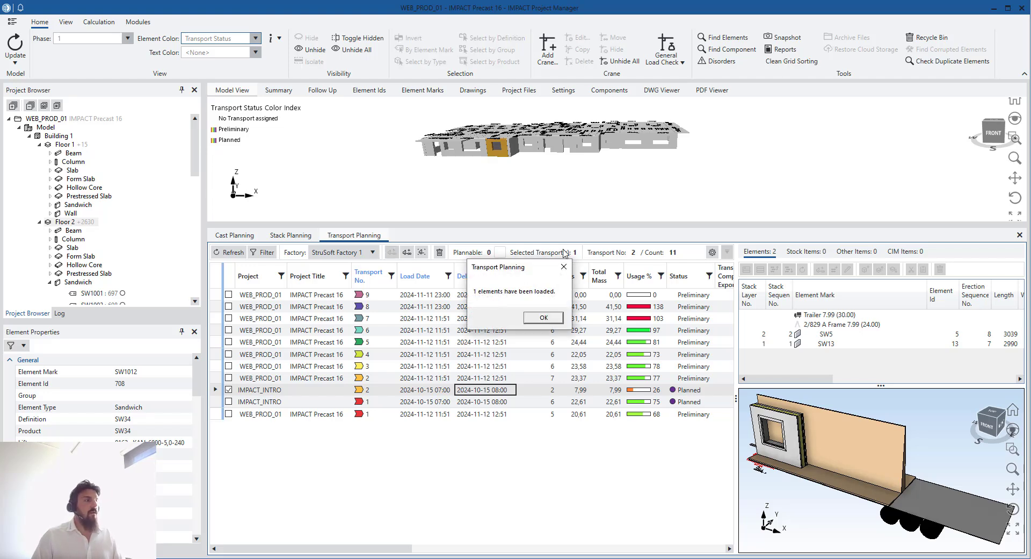
pyautogui.click(544, 317)
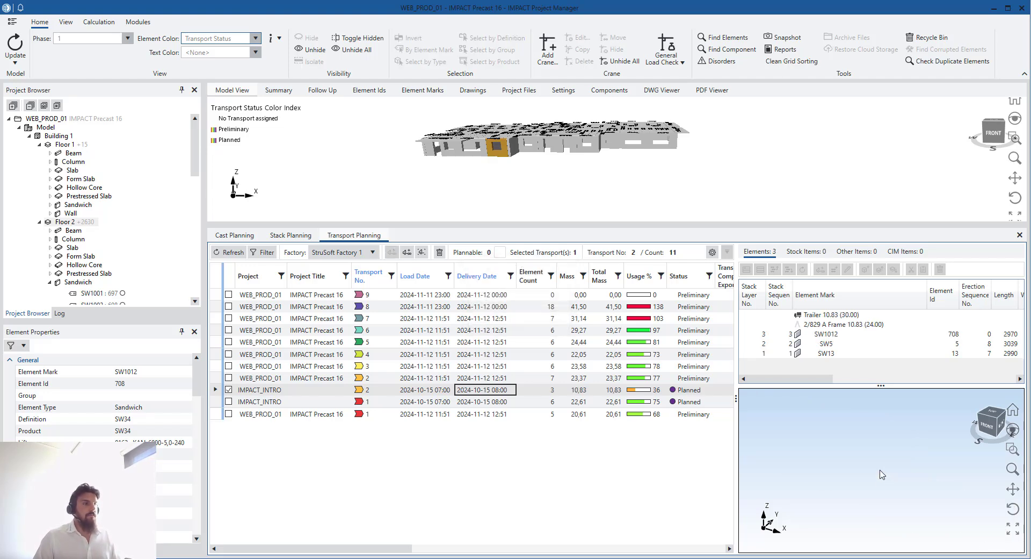
pyautogui.click(836, 324)
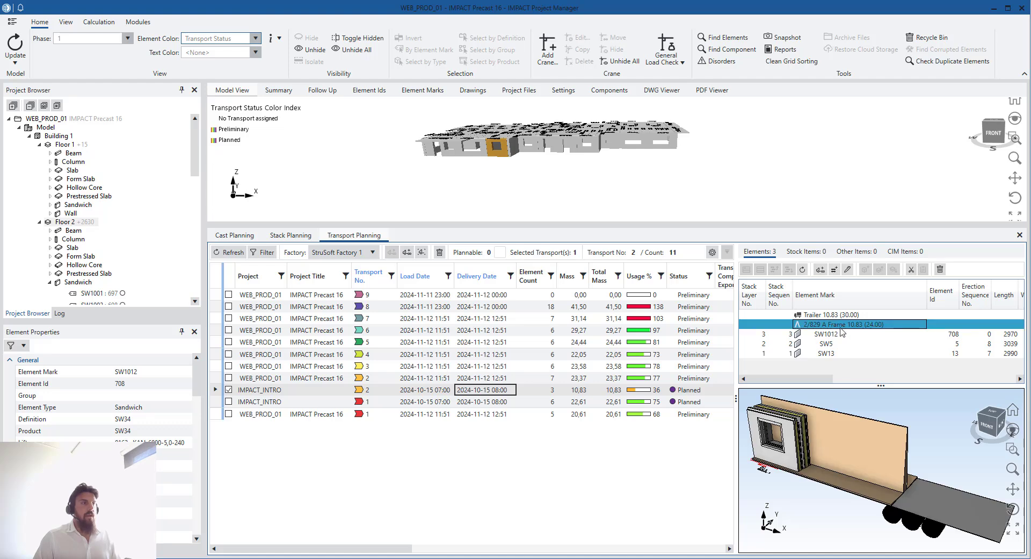
pyautogui.moveTo(830, 438)
pyautogui.mouseDown(button='middle')
pyautogui.moveTo(826, 449)
pyautogui.moveTo(818, 437)
pyautogui.moveTo(836, 435)
pyautogui.moveTo(818, 450)
pyautogui.mouseUp(button='middle')
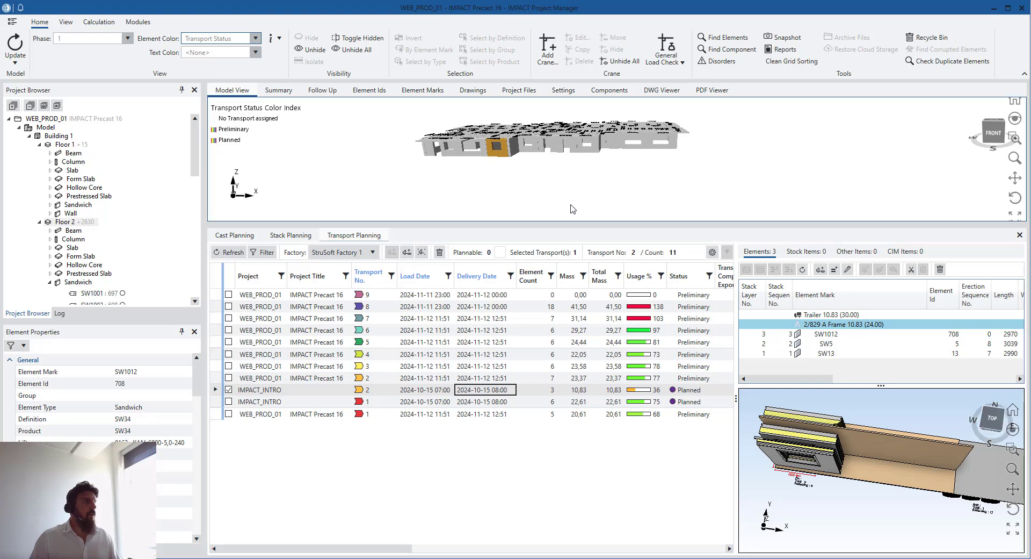
# - Try Auto Transport for four Floor 2 sandwich elements with Inloader deselected and predefined templates enabled, then cancel it
pyautogui.click(529, 155)
pyautogui.click(527, 178)
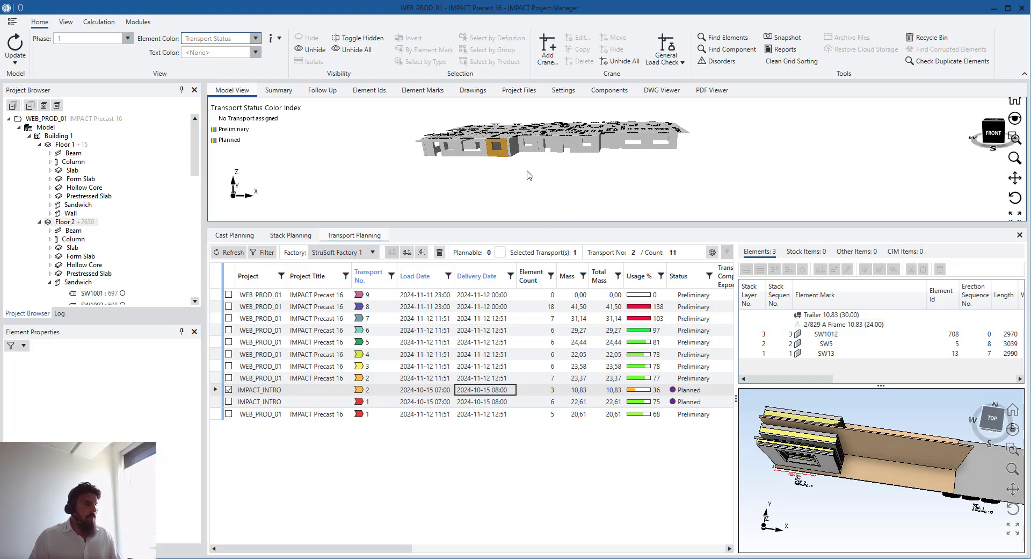
pyautogui.scroll(-1, 527, 179)
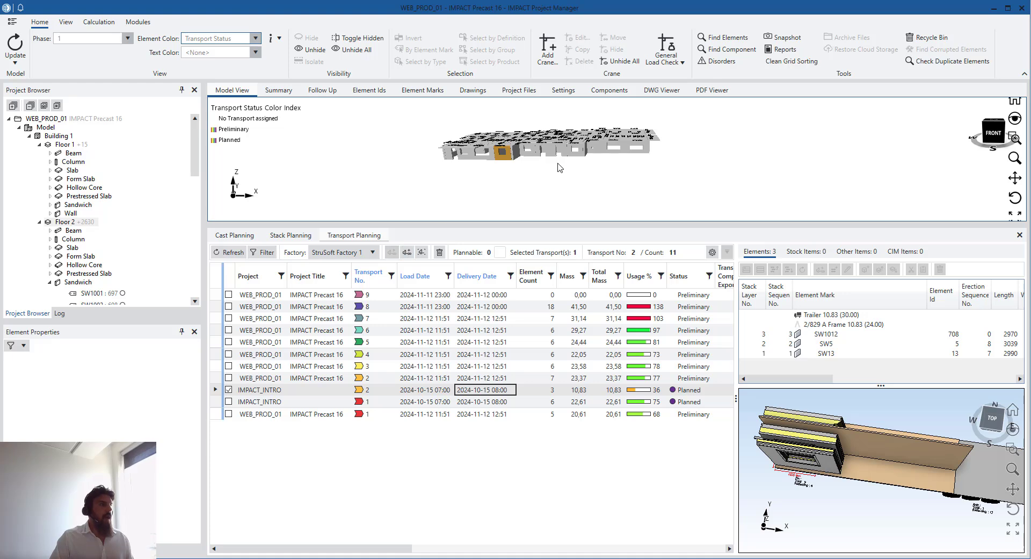
pyautogui.moveTo(659, 168); pyautogui.dragTo(617, 148)
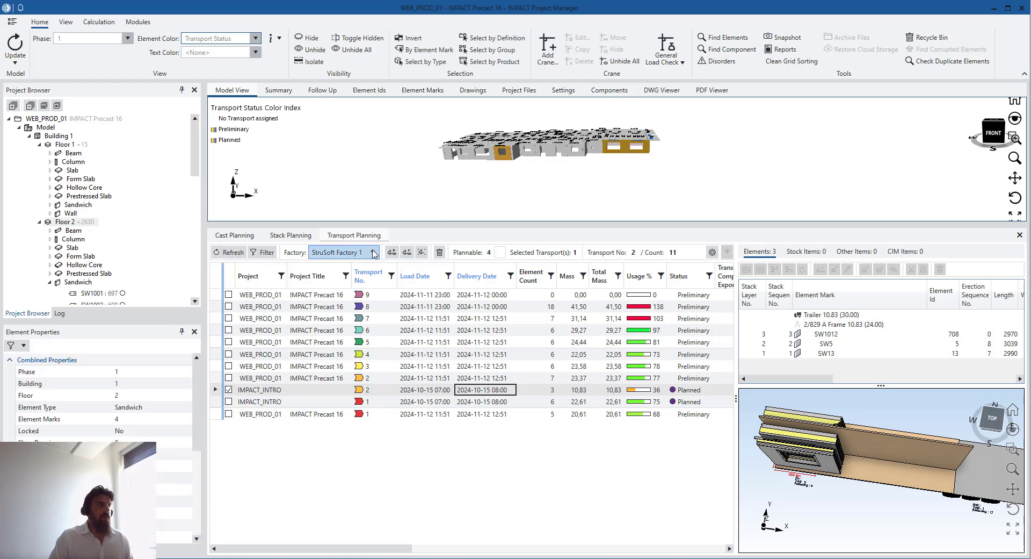
pyautogui.click(391, 252)
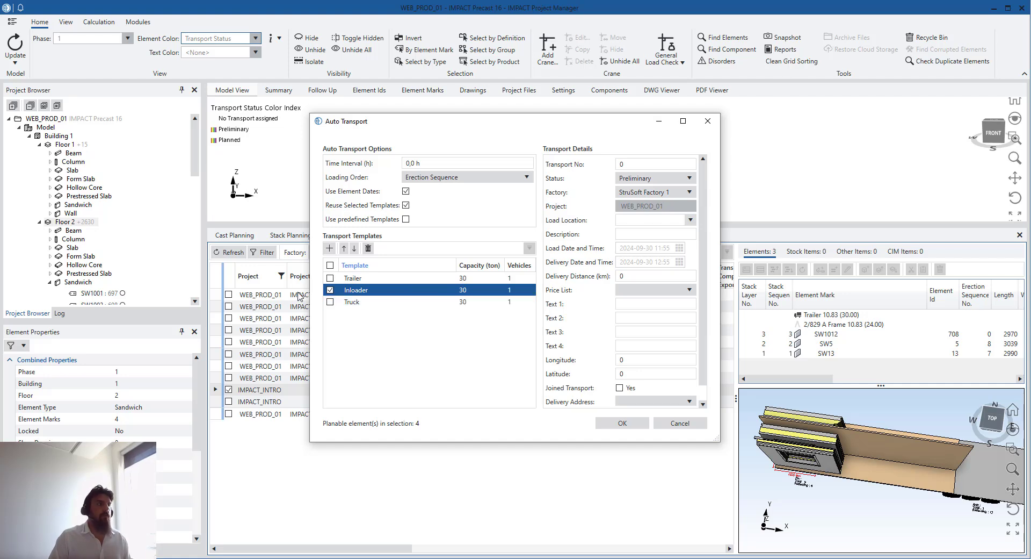
pyautogui.click(331, 290)
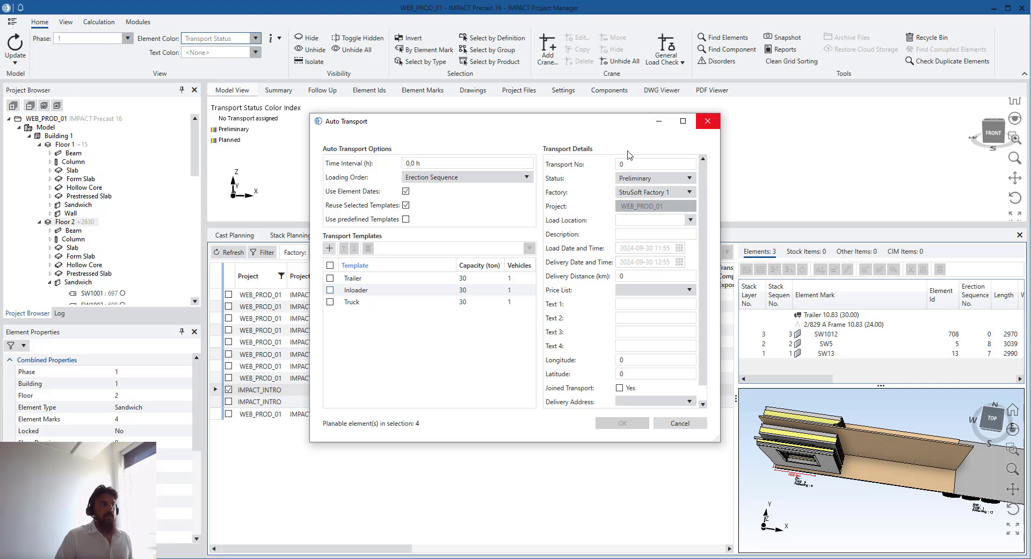
pyautogui.click(375, 302)
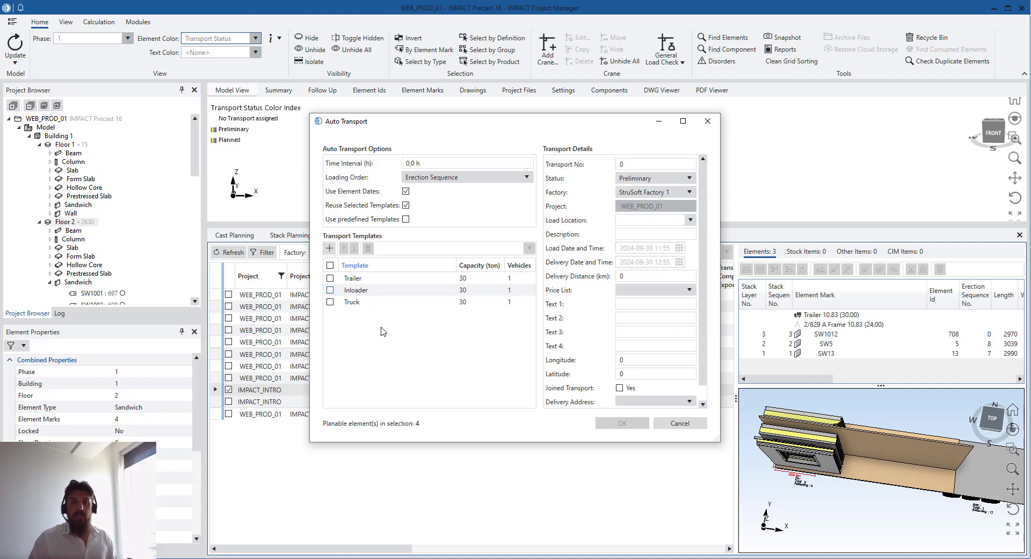
pyautogui.click(406, 219)
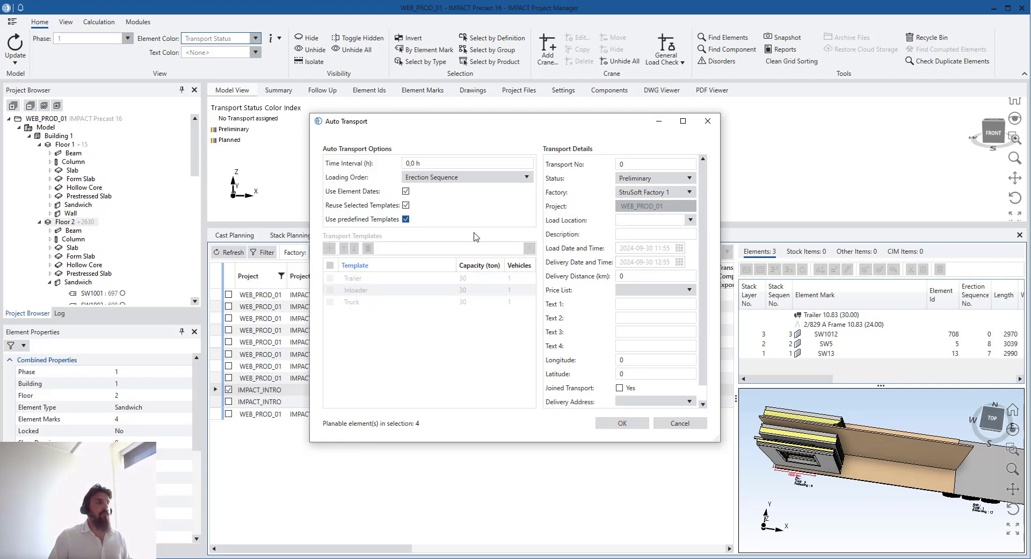
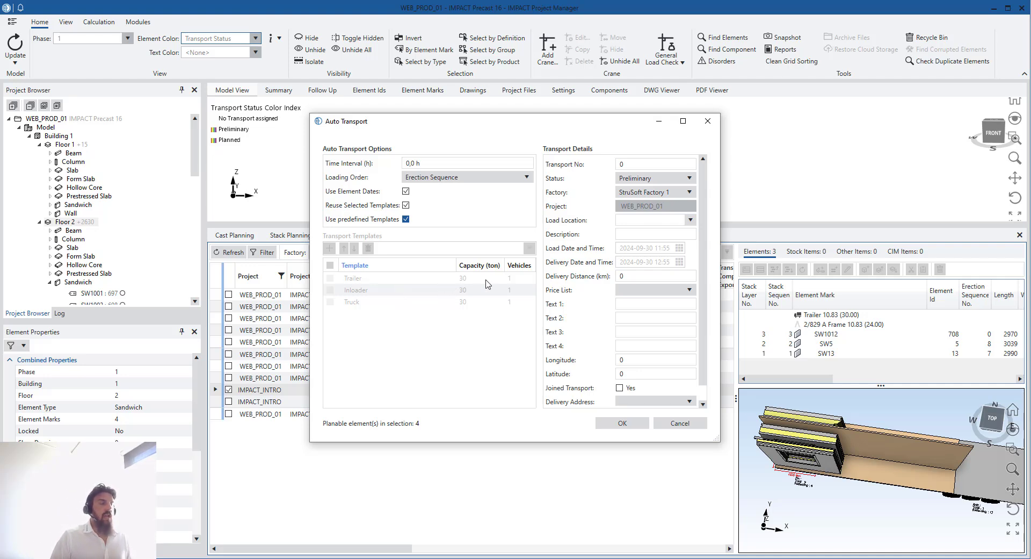
pyautogui.click(708, 123)
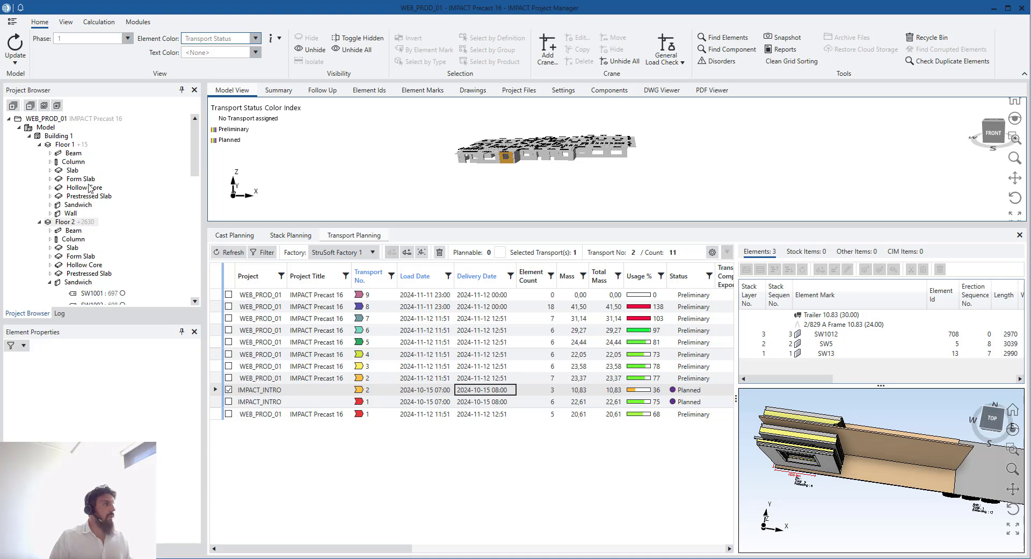
# - Show only the Floor 2 sandwich elements, list them by Element Id, and enlarge the list area
pyautogui.click(78, 282)
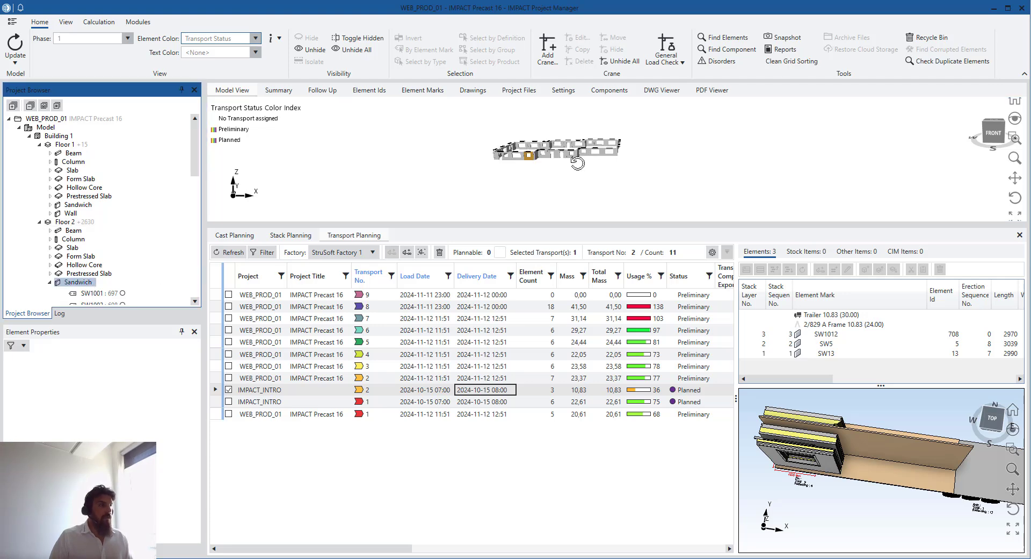
pyautogui.moveTo(583, 161); pyautogui.dragTo(561, 183, button='middle')
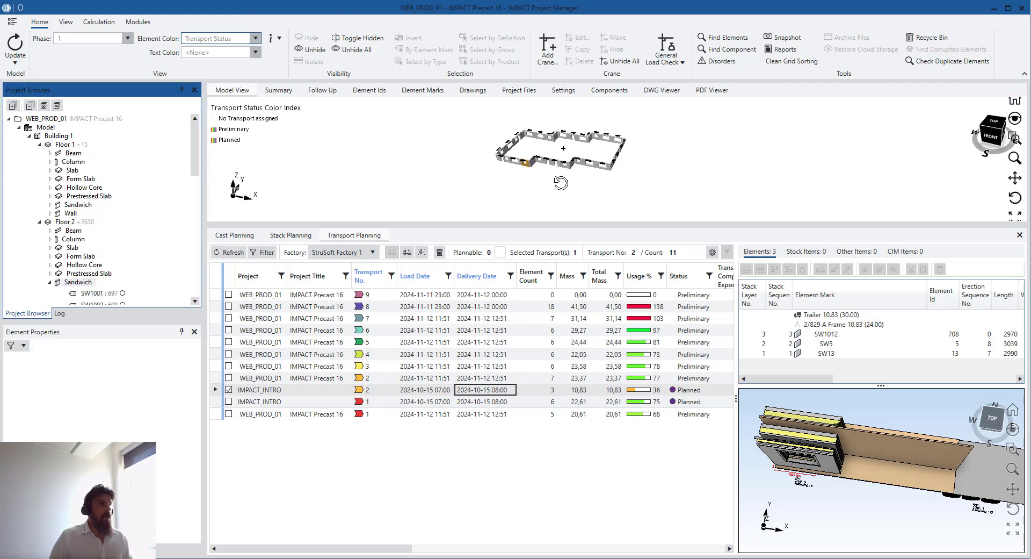
pyautogui.click(369, 91)
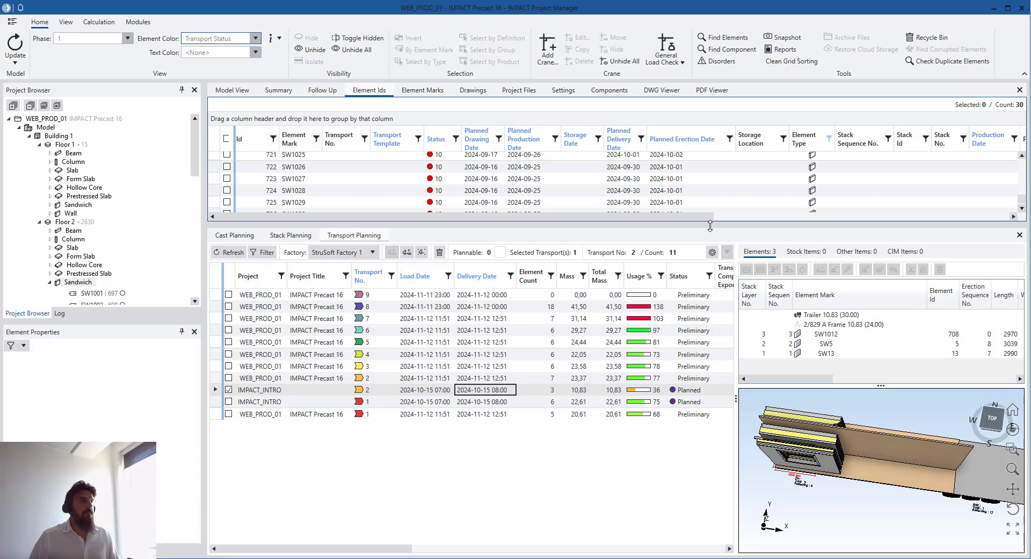
pyautogui.moveTo(710, 225); pyautogui.dragTo(683, 422)
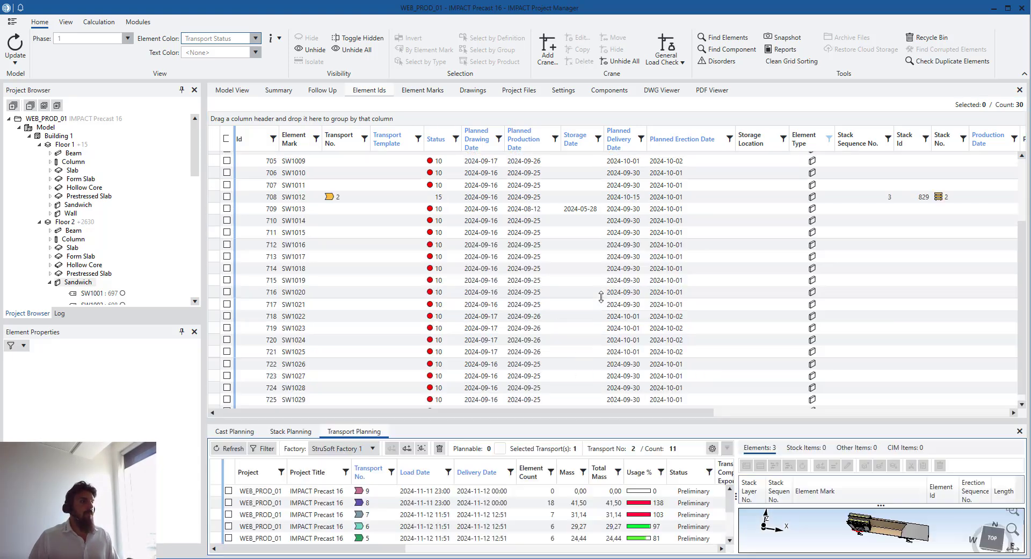
# - Check the grid presets available for the element list, including Transport Planning, without applying one
pyautogui.rightClick(395, 136)
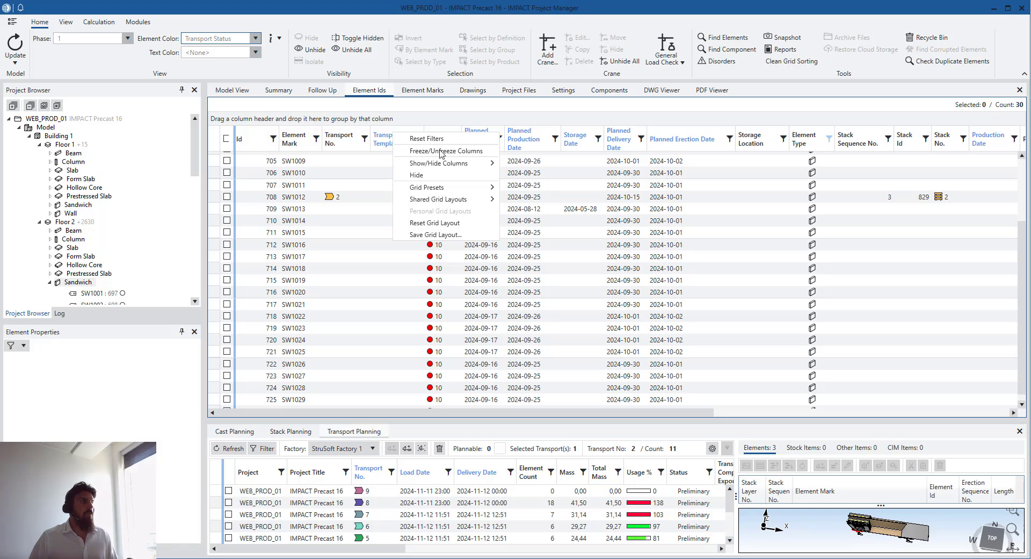
pyautogui.moveTo(473, 170)
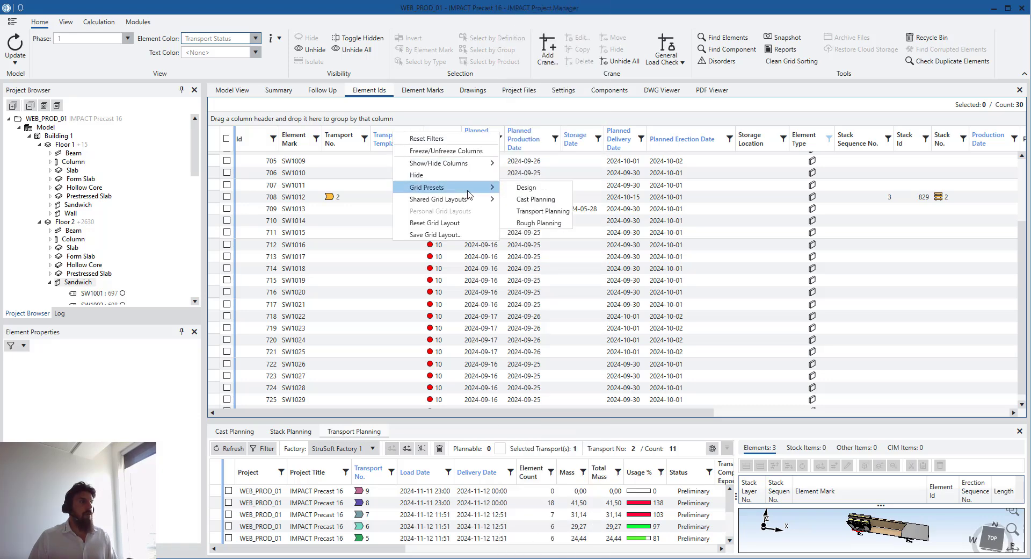
pyautogui.moveTo(474, 195)
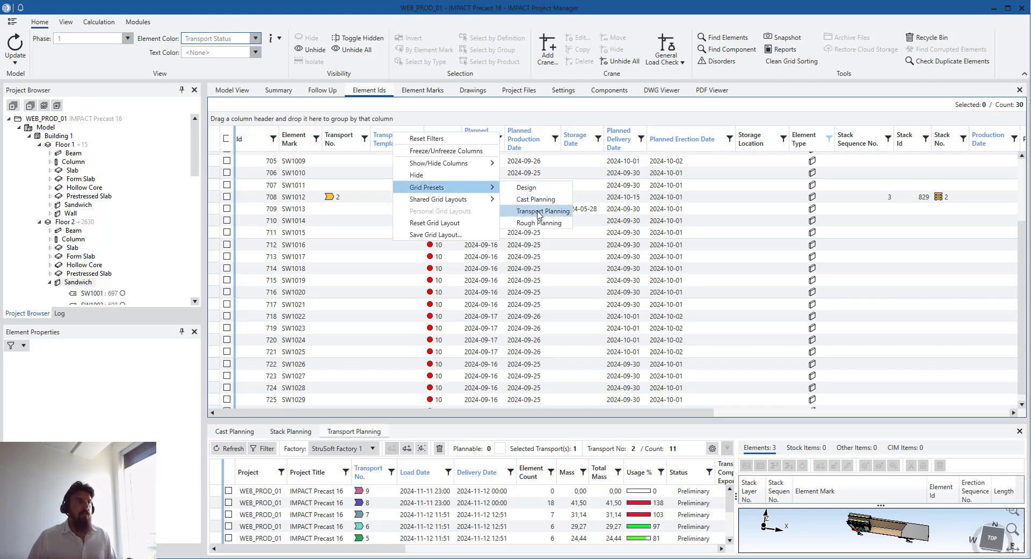
pyautogui.click(546, 145)
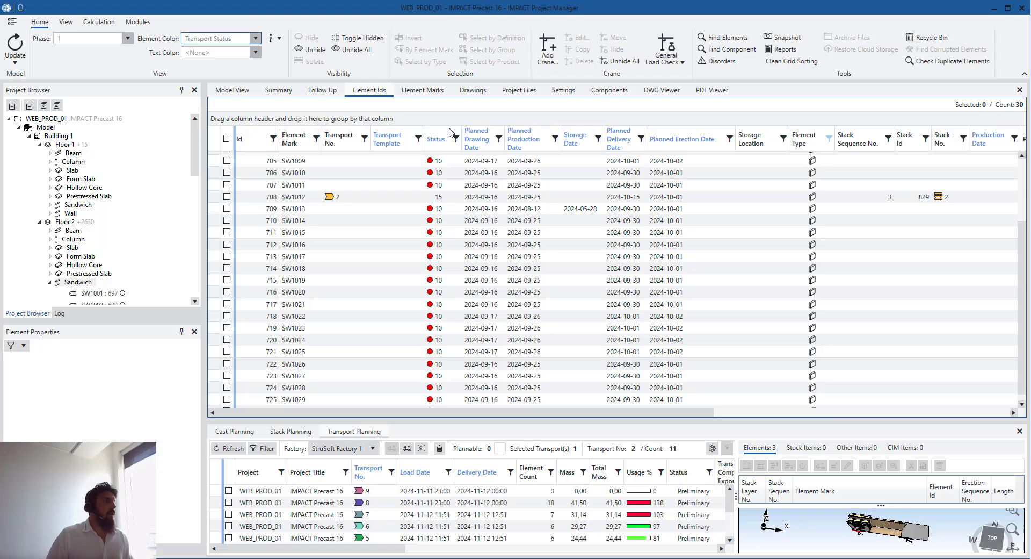
# - Set the transport template of sandwich elements SW1001 to SW1006 to Truck
pyautogui.click(411, 182)
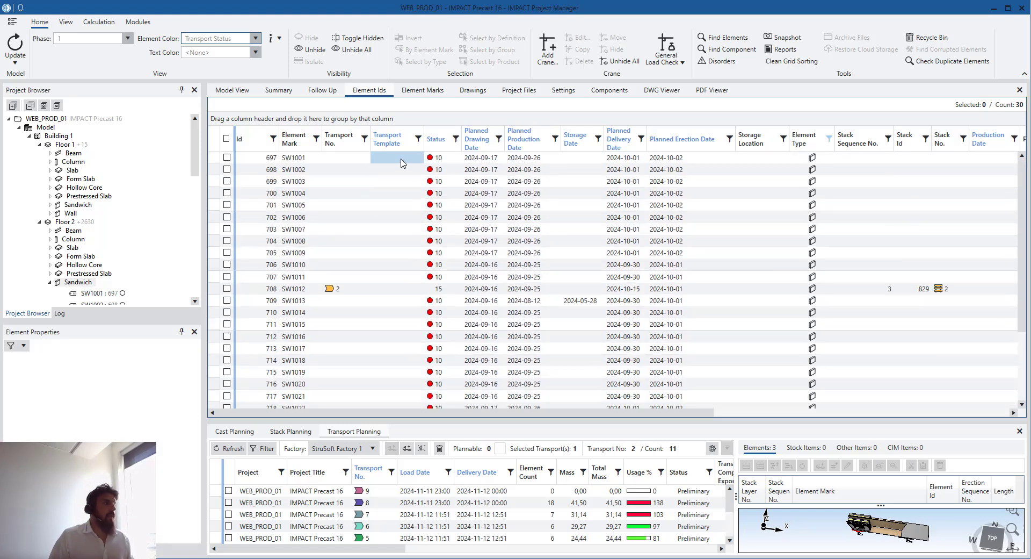
pyautogui.click(405, 161)
pyautogui.moveTo(407, 165); pyautogui.dragTo(408, 219)
pyautogui.rightClick(400, 173)
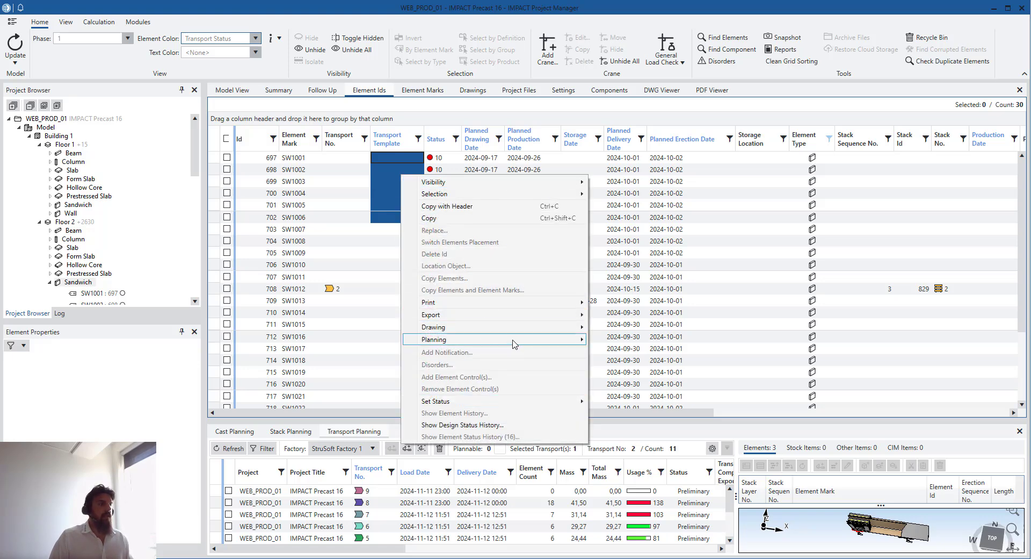
pyautogui.moveTo(515, 343)
pyautogui.moveTo(648, 544)
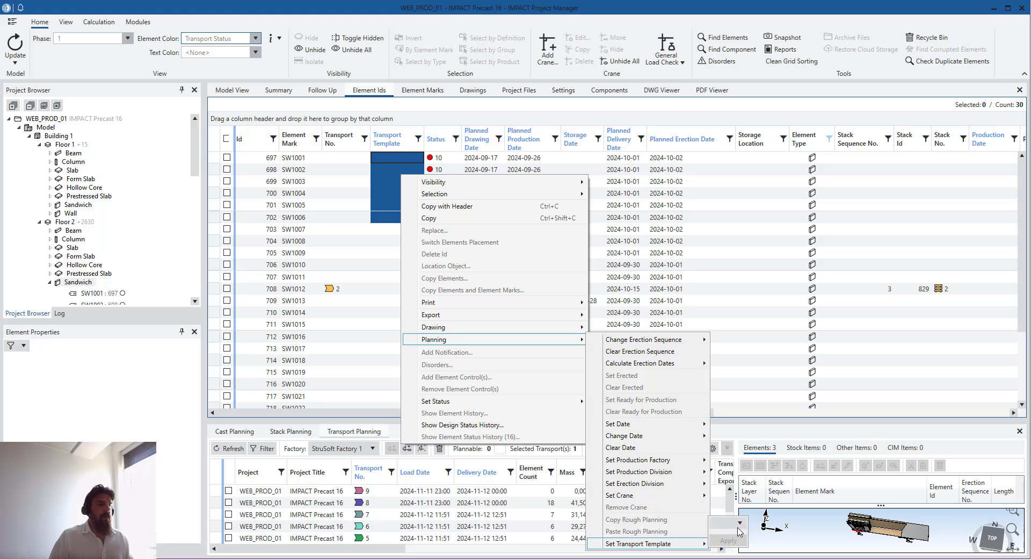
pyautogui.click(728, 522)
pyautogui.click(725, 558)
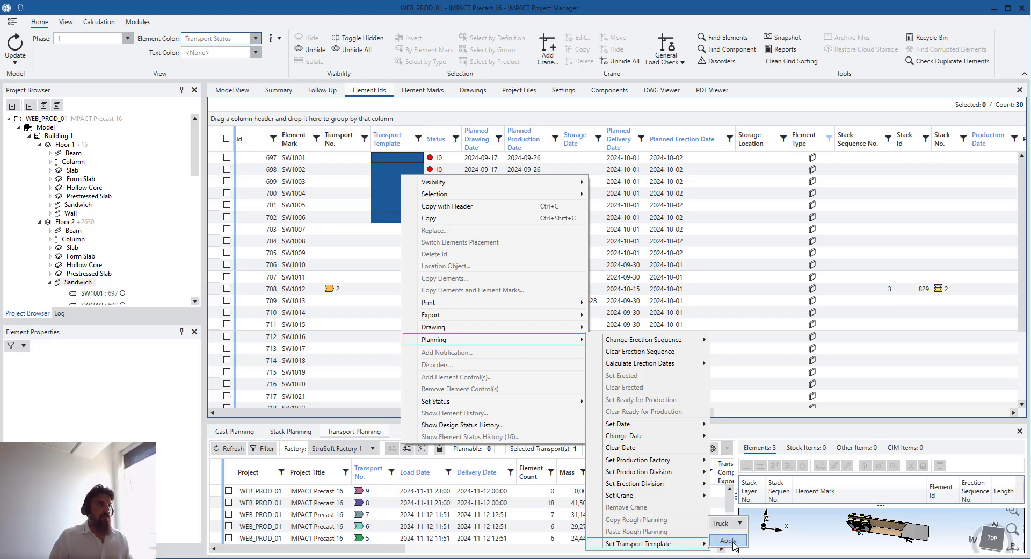
pyautogui.click(728, 540)
# - Change the transport template of sandwich elements SW1001 to SW1006 to Trailer
pyautogui.rightClick(403, 187)
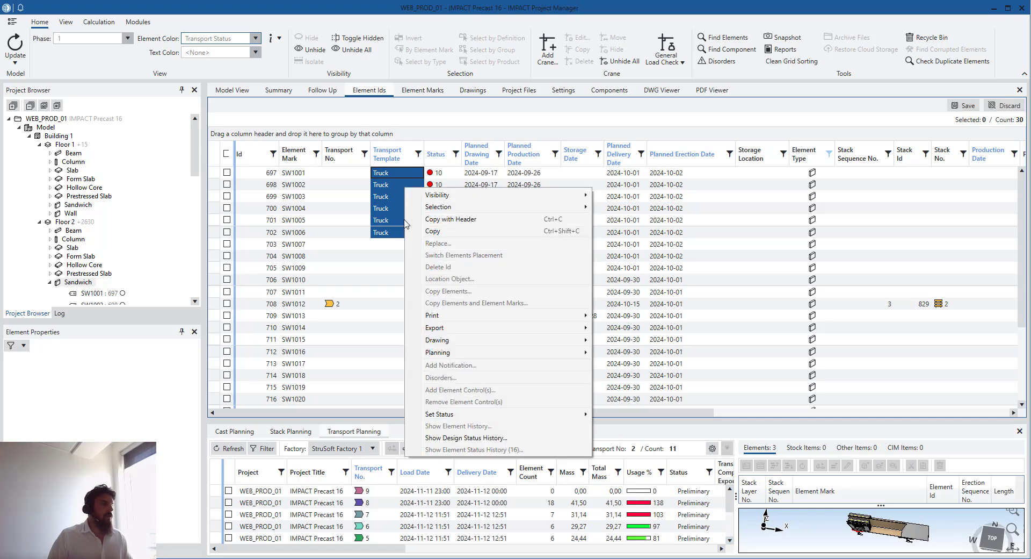
pyautogui.moveTo(528, 353)
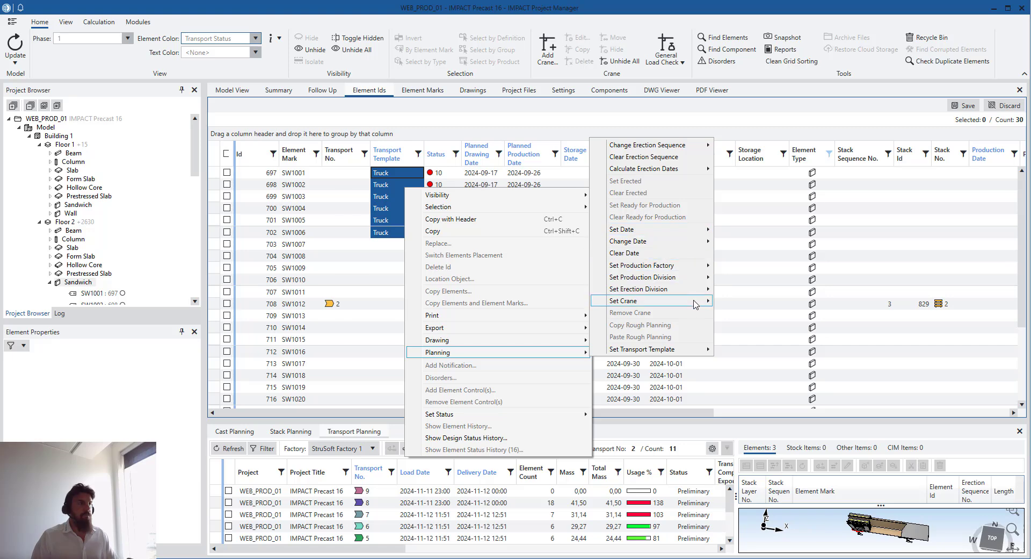
pyautogui.moveTo(698, 349)
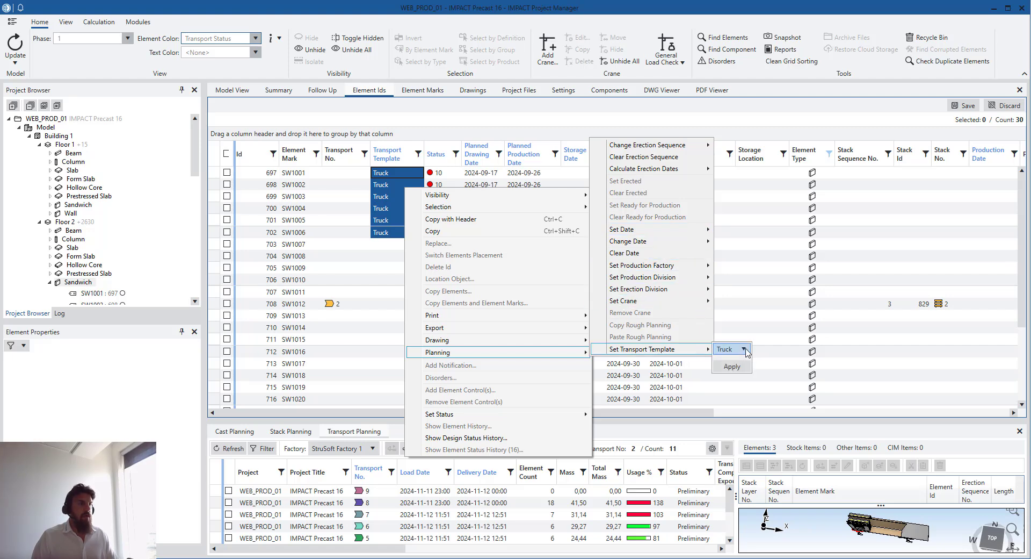
pyautogui.click(743, 349)
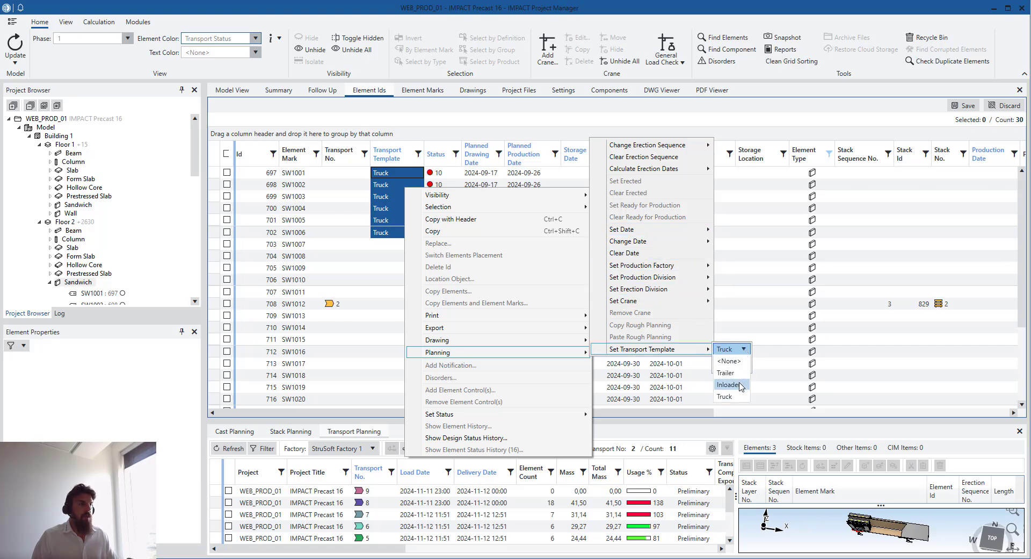
pyautogui.click(725, 372)
pyautogui.click(733, 366)
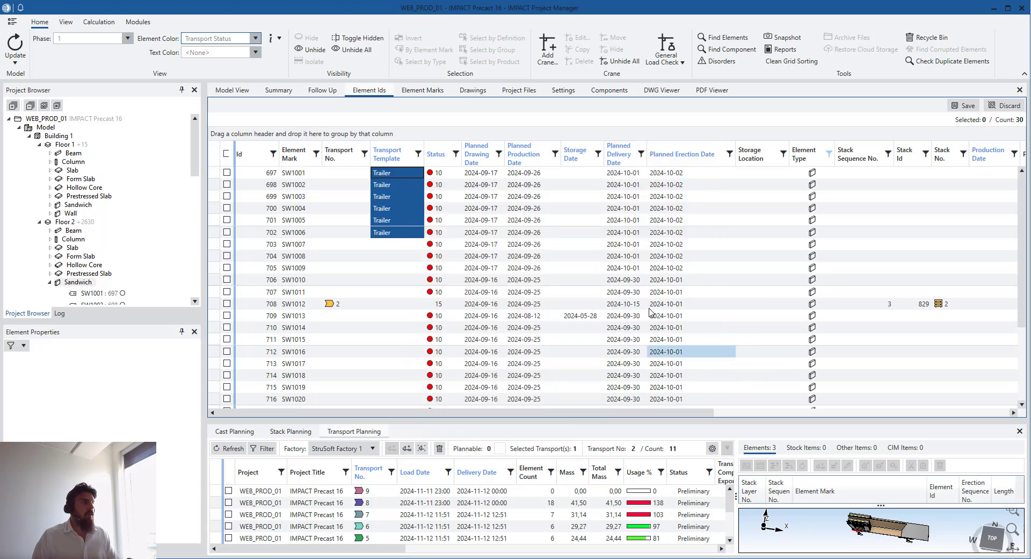
# - Set the transport template of sandwich elements SW1007 to SW1017 to Inloader
pyautogui.moveTo(405, 245); pyautogui.dragTo(404, 362)
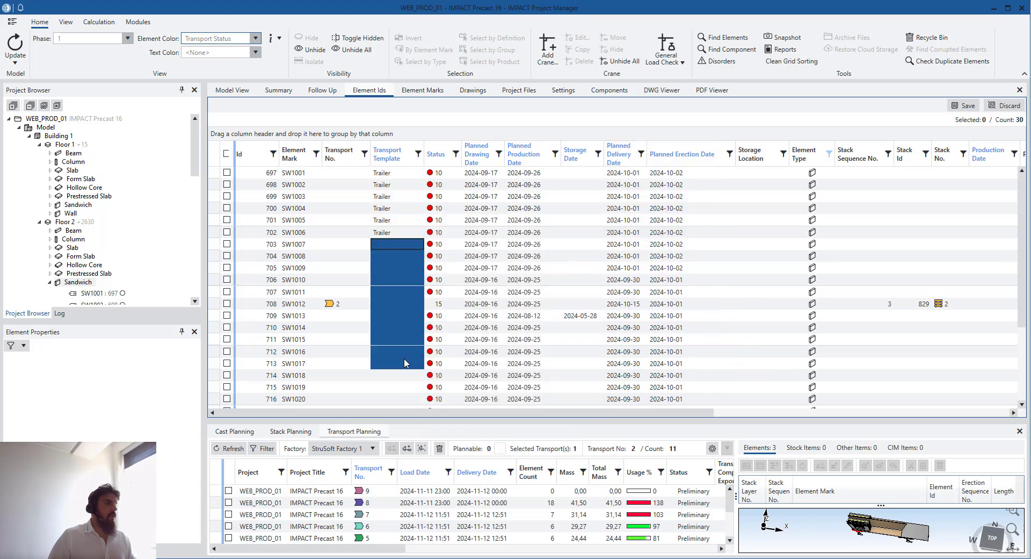
pyautogui.rightClick(404, 347)
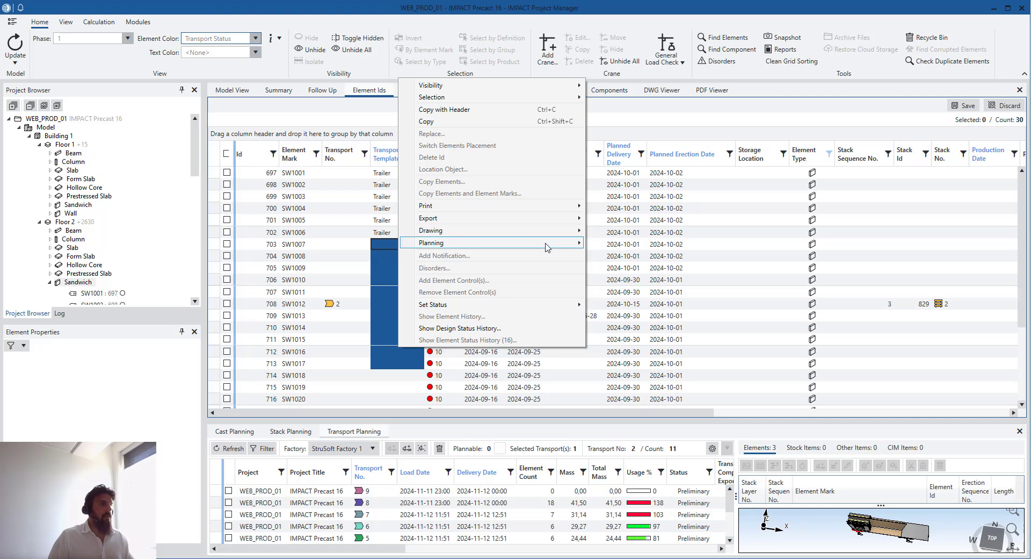
pyautogui.moveTo(546, 244)
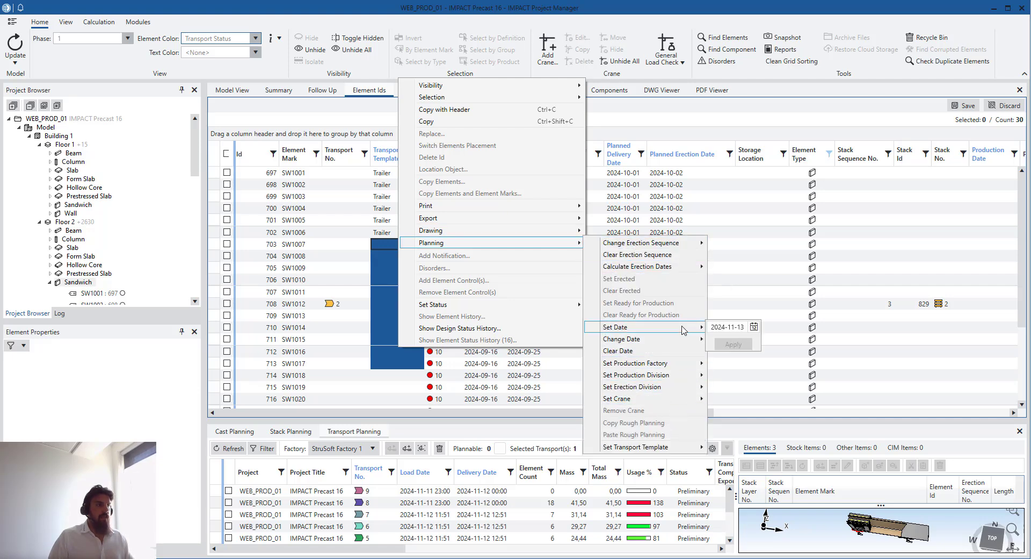
pyautogui.moveTo(690, 447)
pyautogui.click(740, 447)
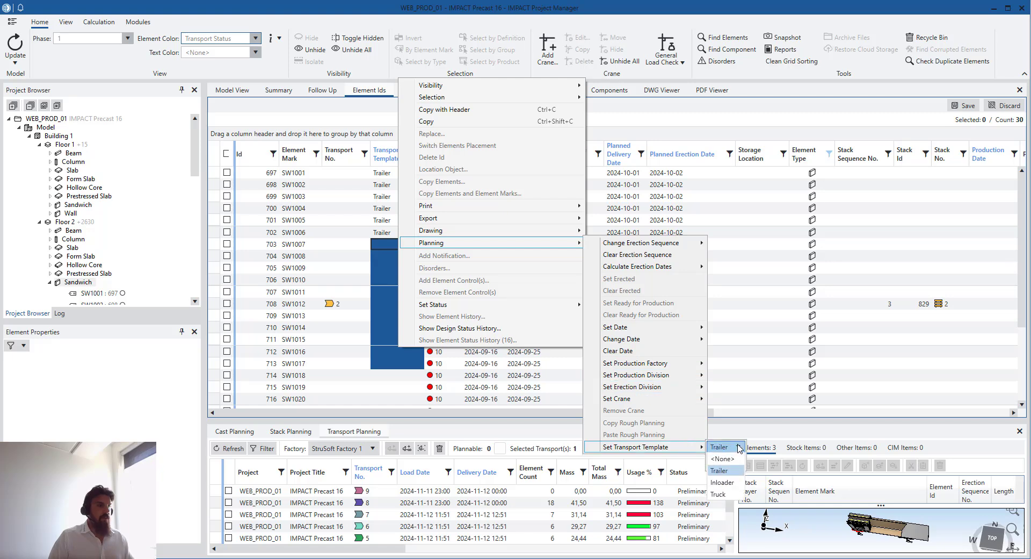
pyautogui.click(722, 482)
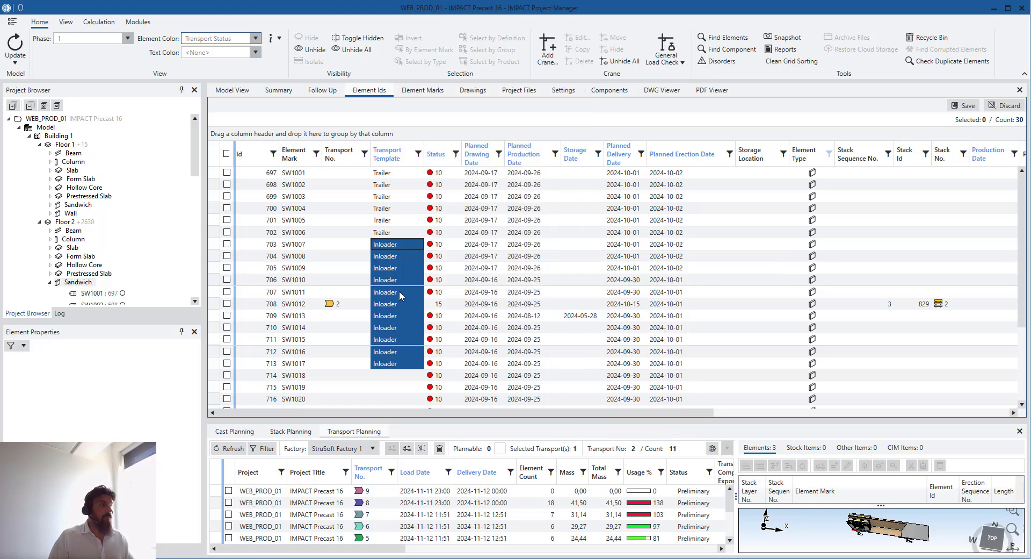
# - Set the transport template of sandwich elements SW1018 to SW1026 to Trailer
pyautogui.scroll(-3, 399, 291)
pyautogui.moveTo(407, 259); pyautogui.dragTo(406, 354)
pyautogui.rightClick(400, 340)
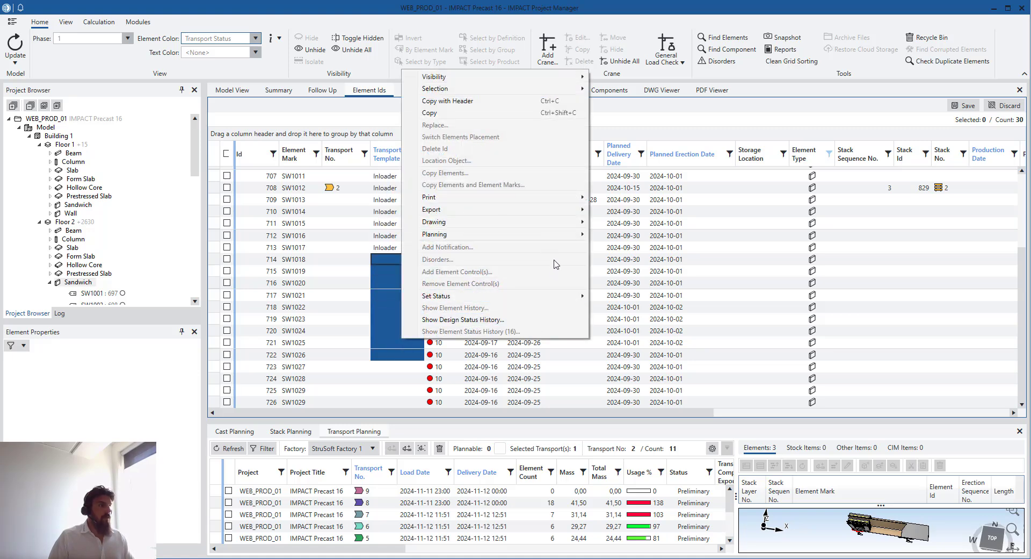
pyautogui.moveTo(563, 241)
pyautogui.moveTo(672, 438)
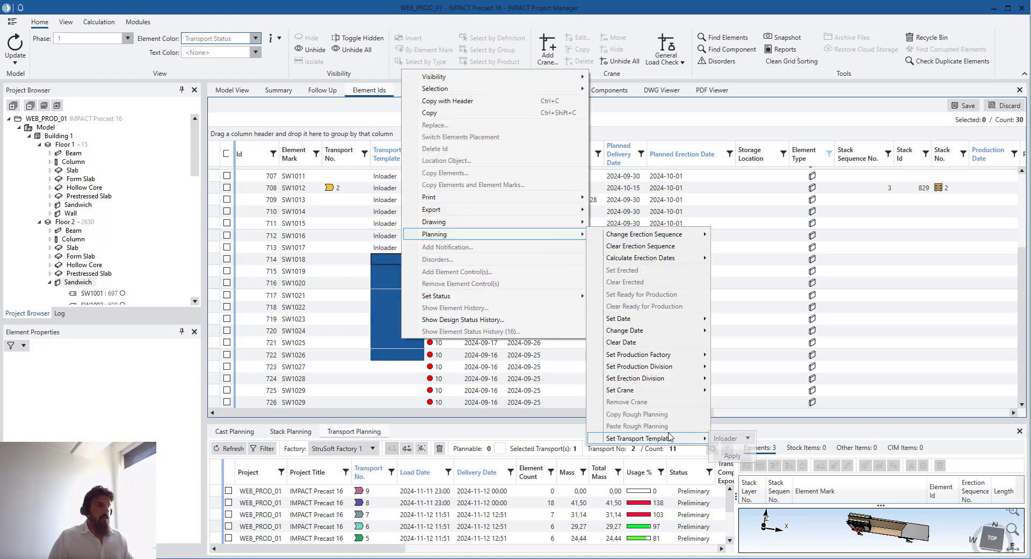
pyautogui.click(739, 441)
pyautogui.click(726, 465)
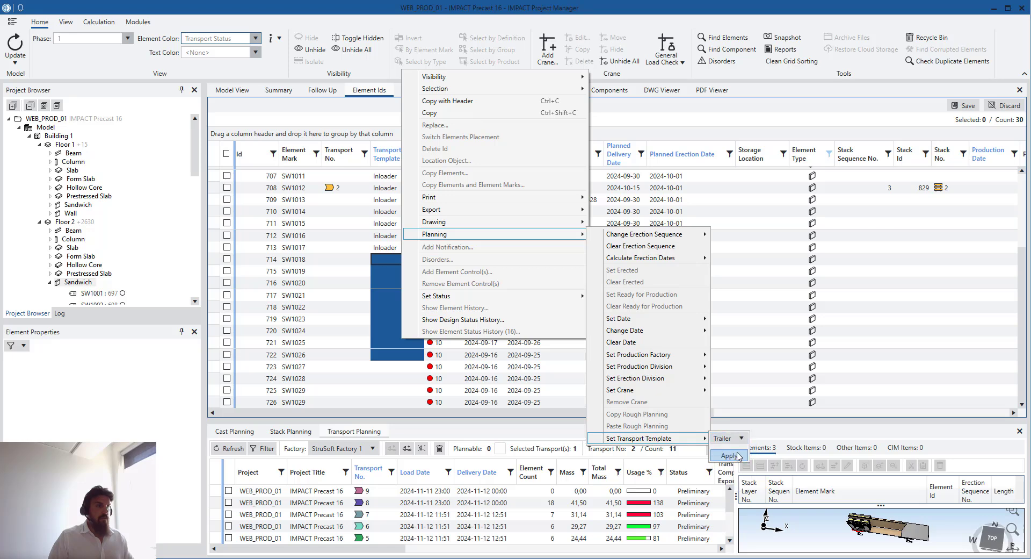
pyautogui.click(732, 455)
# - Set the transport template of the remaining sandwich elements, SW1027 to SW1029, to Inloader and save the element list changes
pyautogui.moveTo(397, 366); pyautogui.dragTo(399, 422)
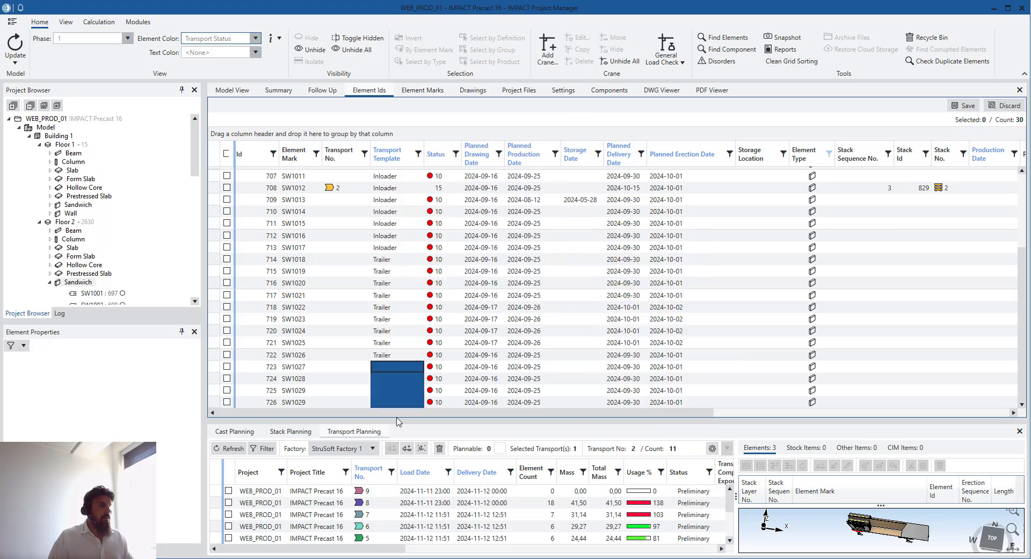
pyautogui.rightClick(392, 392)
pyautogui.moveTo(532, 287)
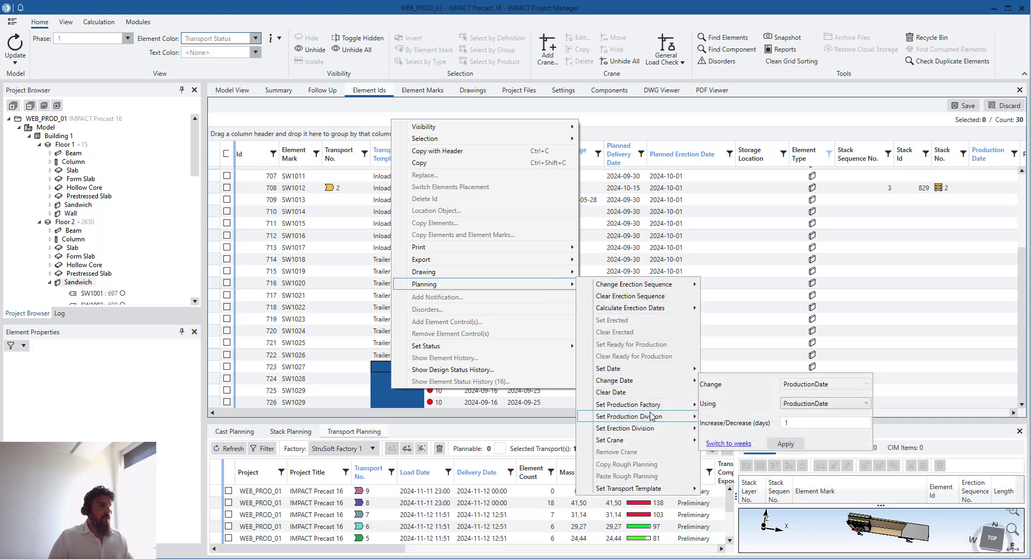
pyautogui.moveTo(658, 488)
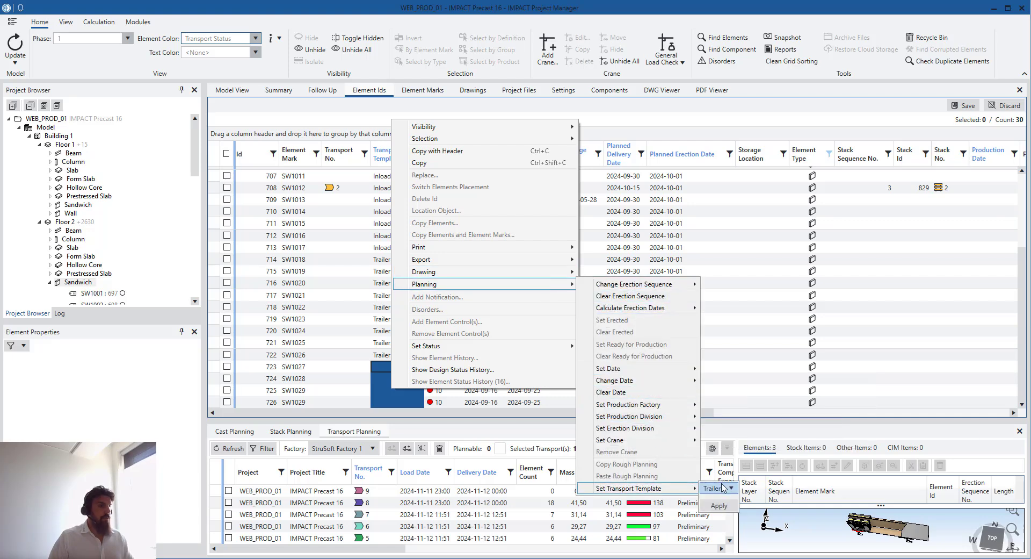
pyautogui.click(722, 488)
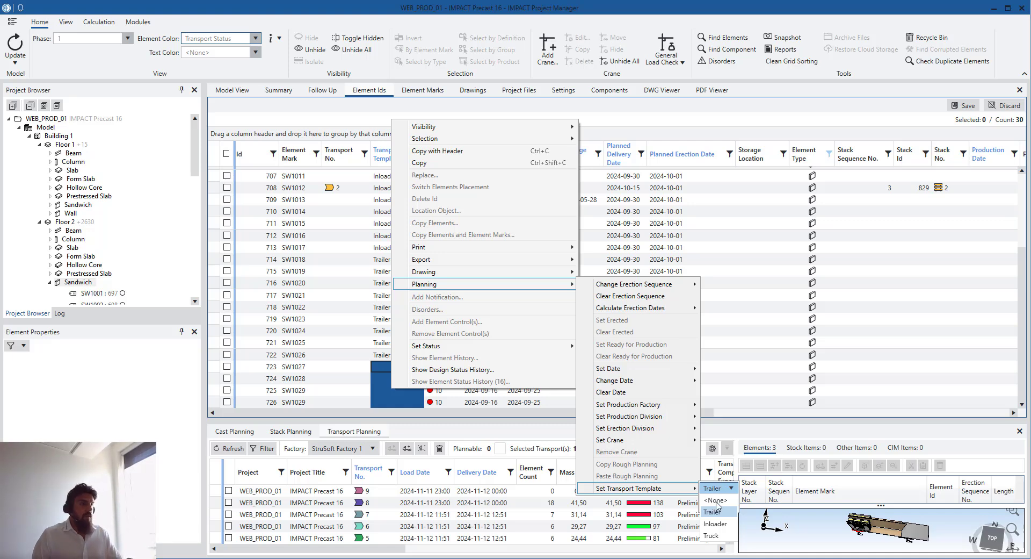
pyautogui.click(717, 524)
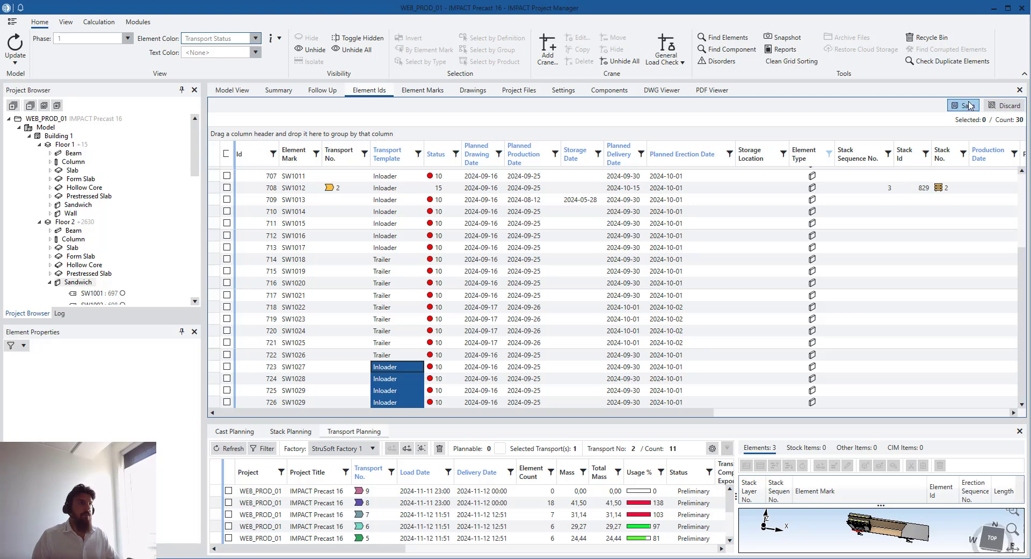
pyautogui.click(687, 307)
pyautogui.scroll(3, 612, 338)
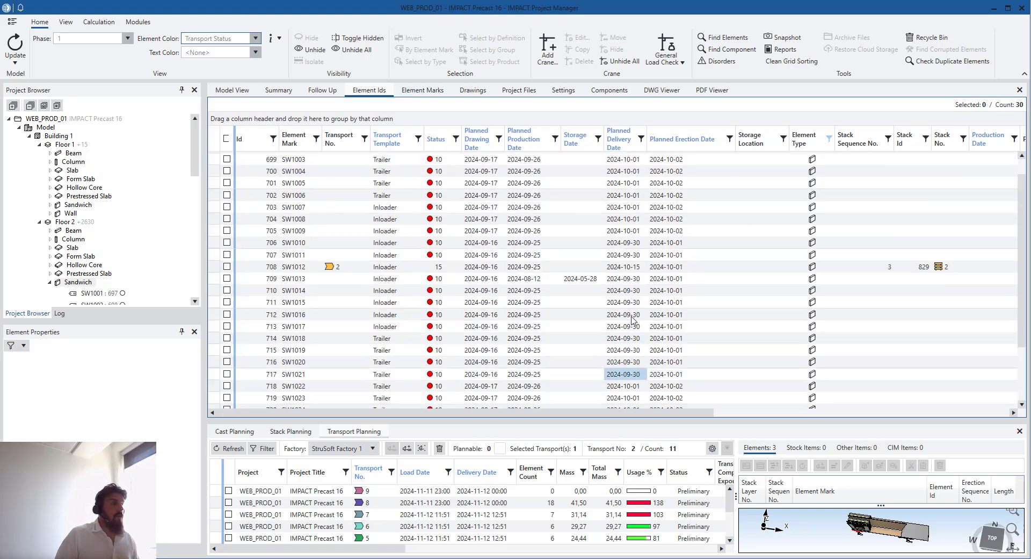
pyautogui.click(669, 314)
pyautogui.moveTo(671, 322); pyautogui.dragTo(355, 228)
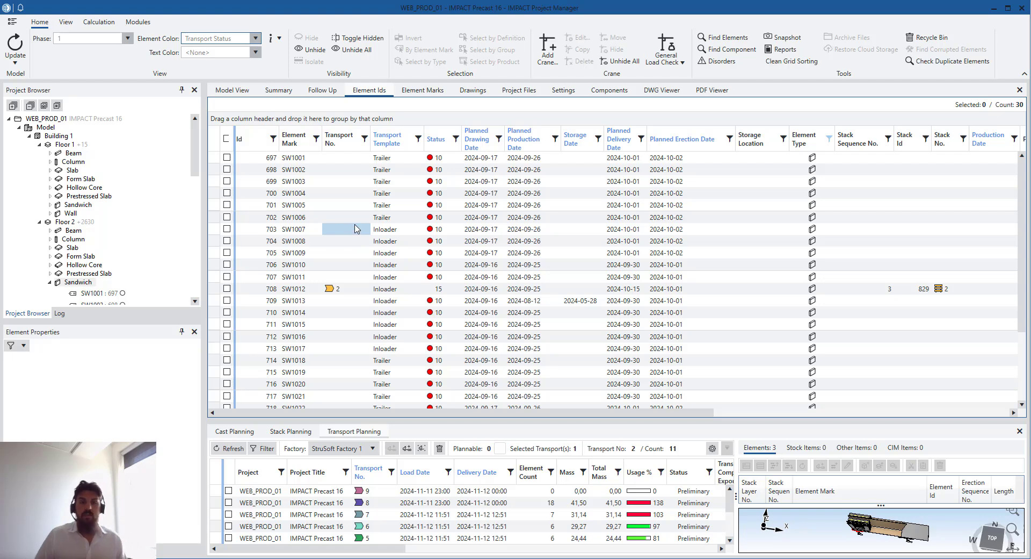
pyautogui.click(443, 227)
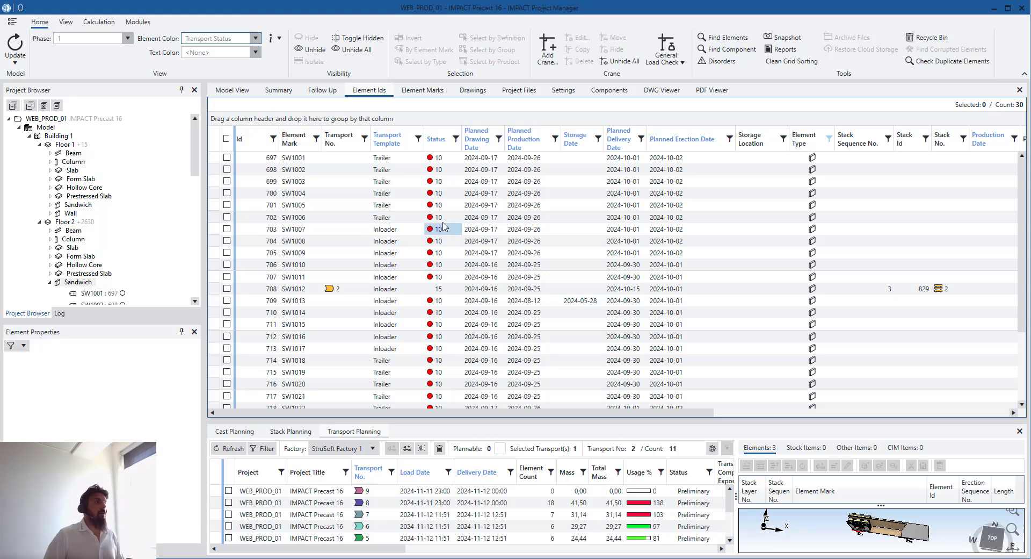
# - Select all the visible Floor 2 sandwich elements in the model view and enlarge the transport planning area
pyautogui.click(232, 90)
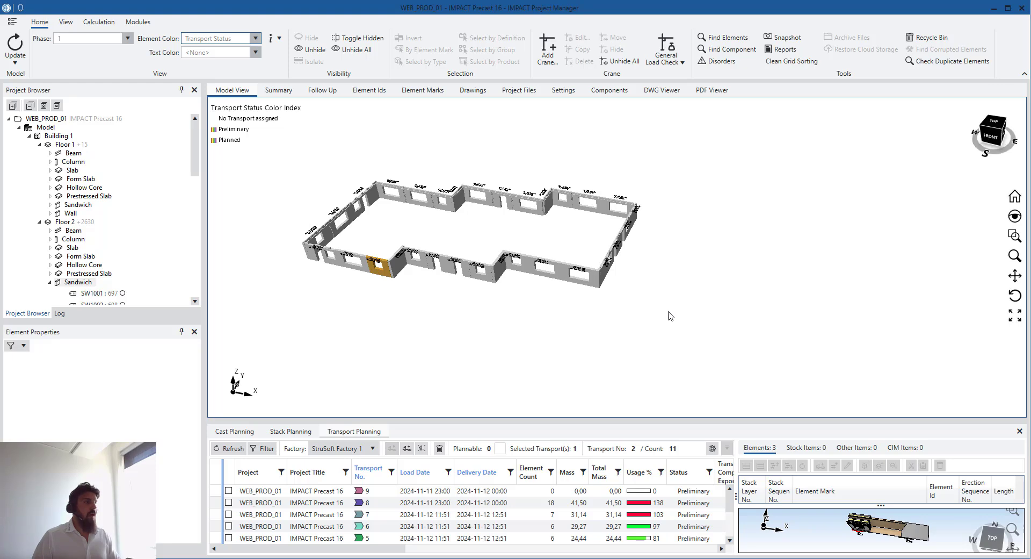
pyautogui.moveTo(699, 334); pyautogui.dragTo(220, 131)
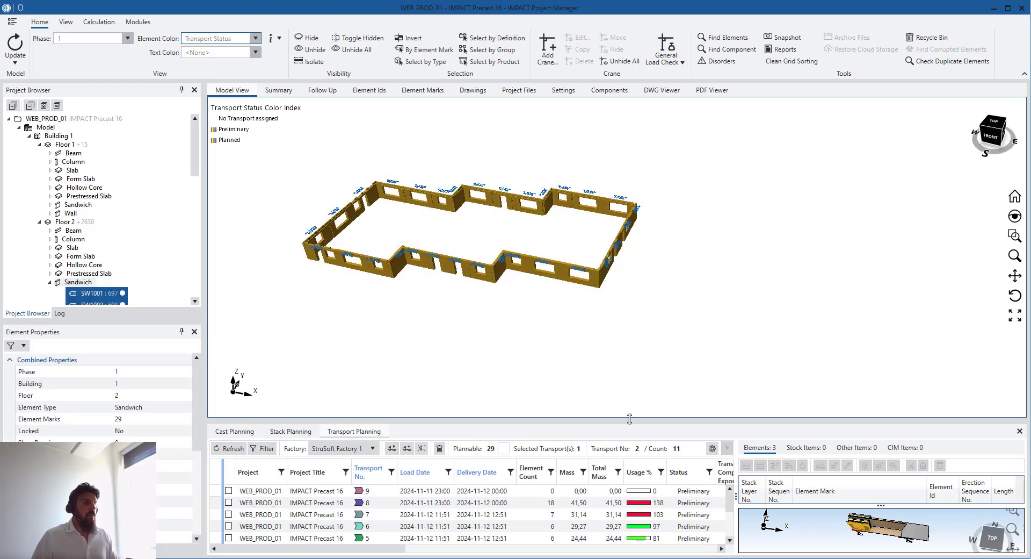
pyautogui.moveTo(629, 419); pyautogui.dragTo(637, 297)
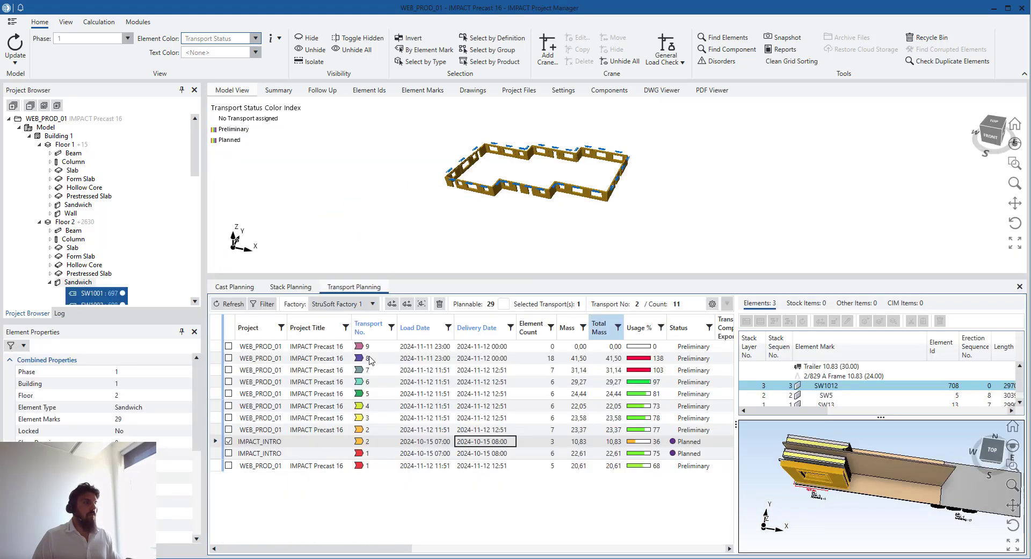
# - Run Auto Transport on the selected elements using predefined templates and the Erection Sequence loading order
pyautogui.click(392, 303)
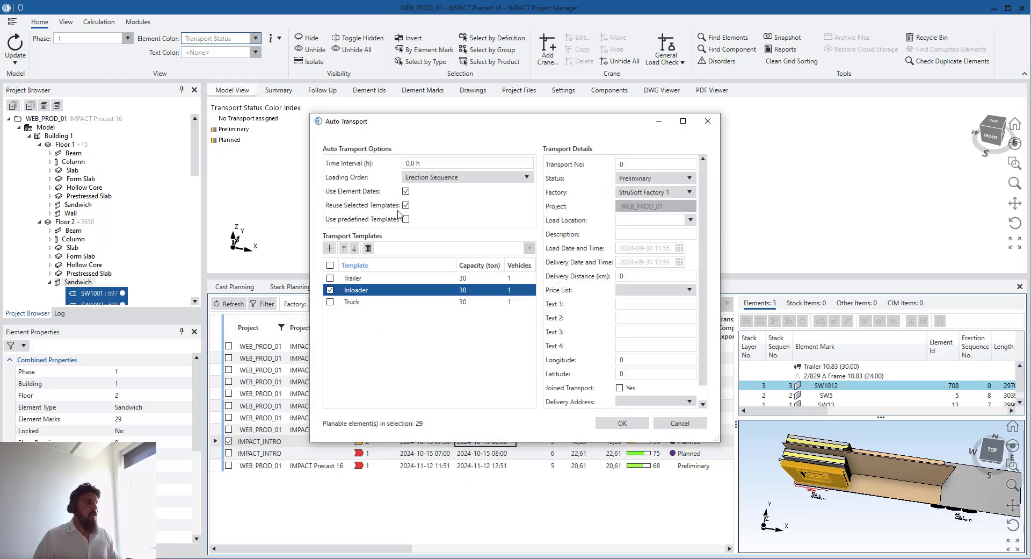
pyautogui.click(406, 220)
pyautogui.click(443, 178)
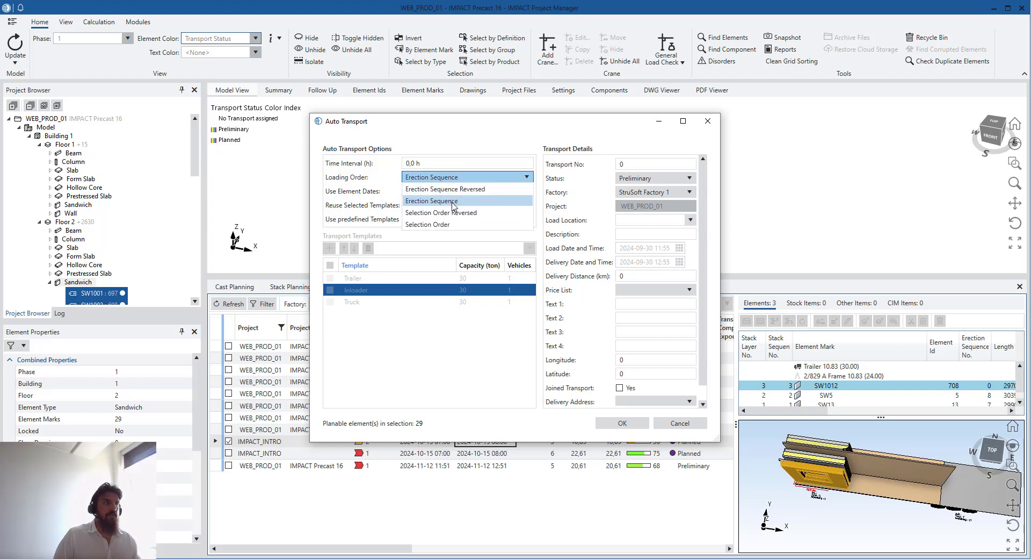
pyautogui.click(454, 202)
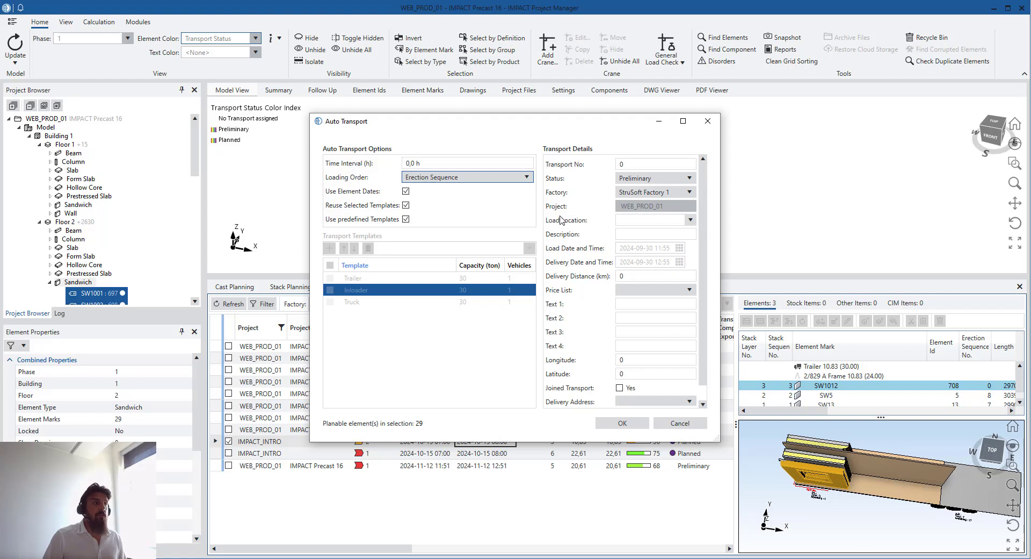
pyautogui.scroll(-1, 596, 291)
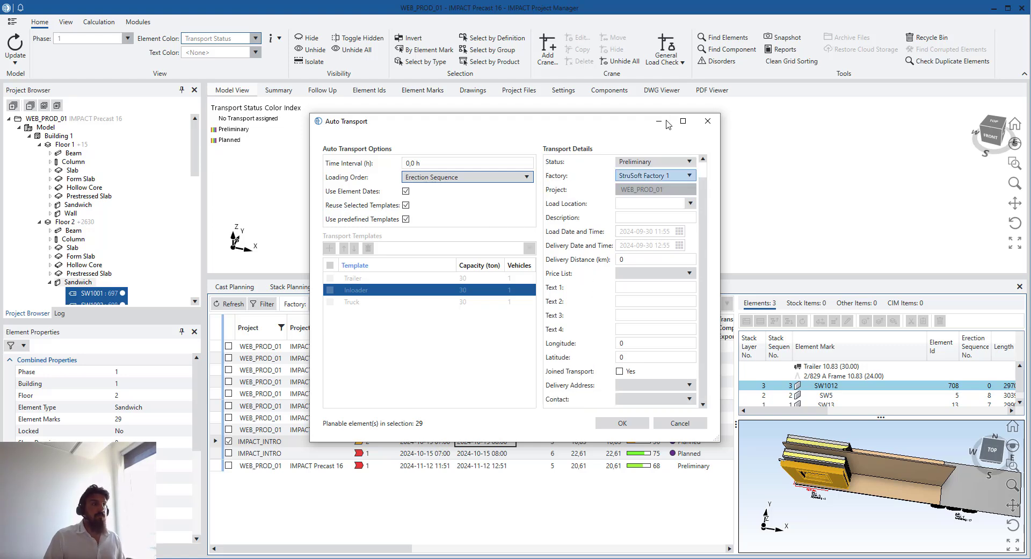
pyautogui.scroll(1, 632, 313)
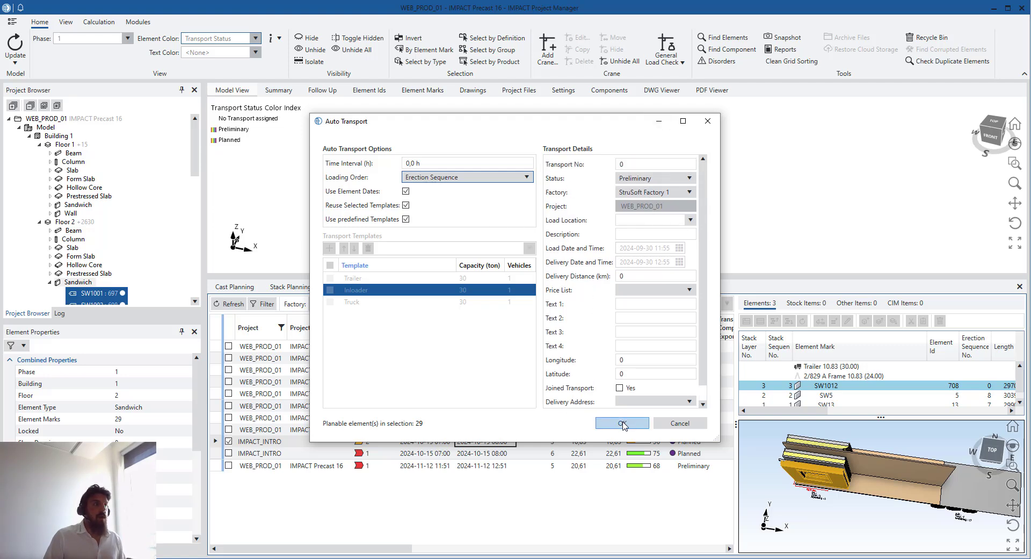
pyautogui.click(622, 423)
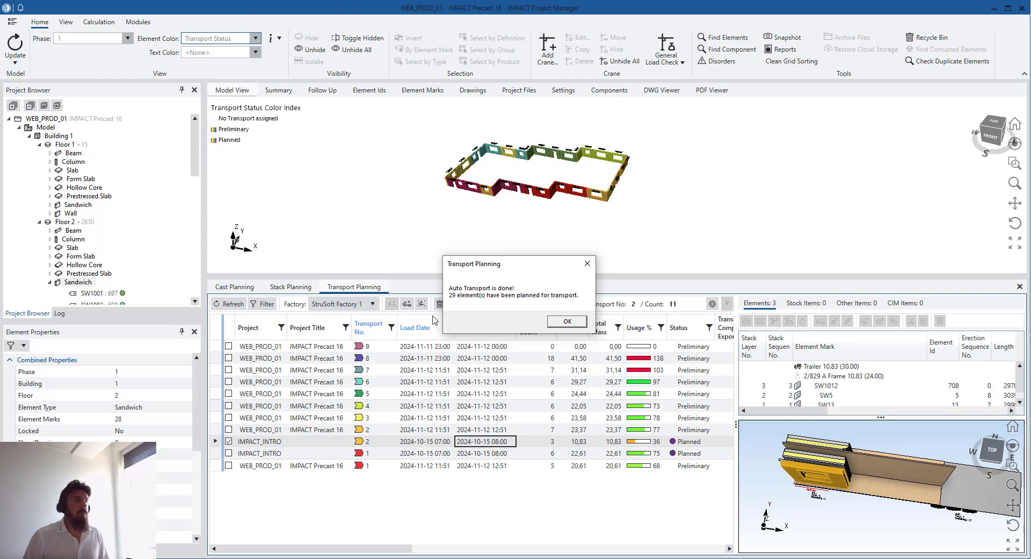
pyautogui.click(559, 324)
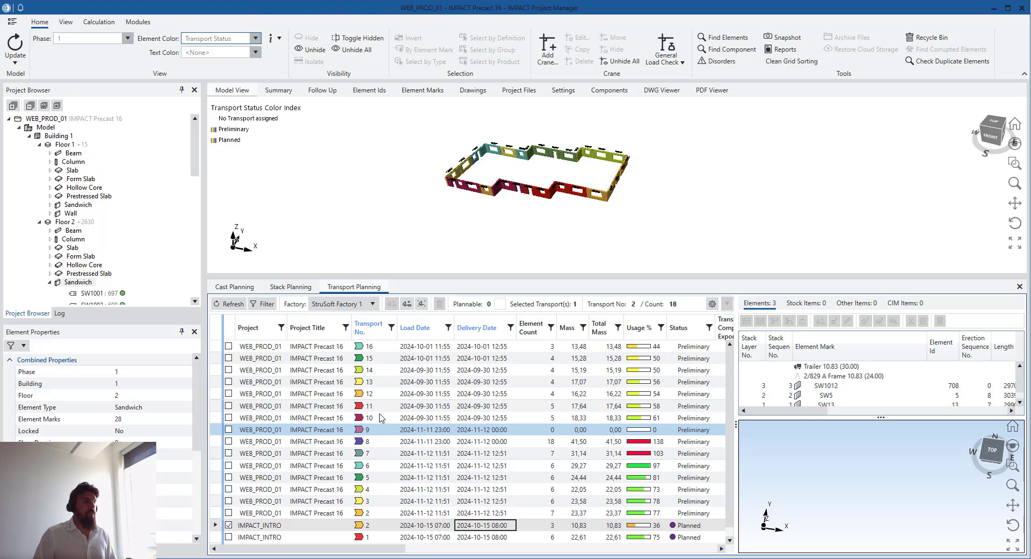
# - Compare the vehicle type and loaded elements of transports 8 to 13 in the transport list and load preview
pyautogui.click(381, 418)
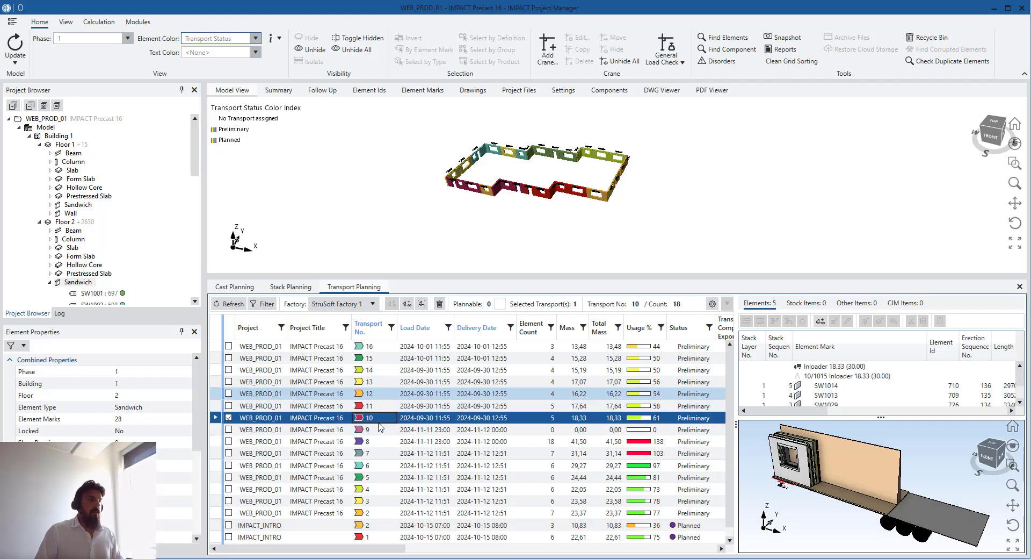
pyautogui.click(384, 432)
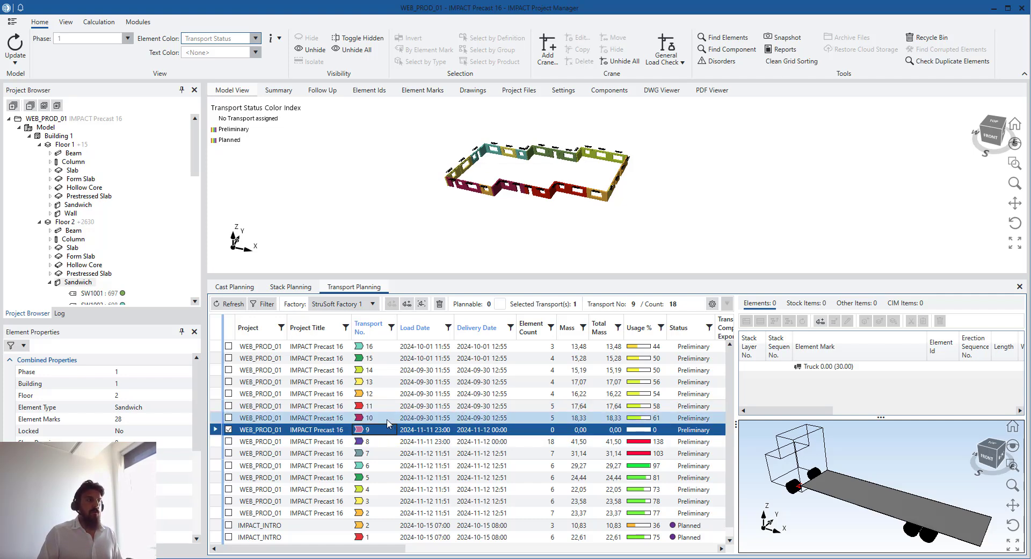
pyautogui.click(388, 420)
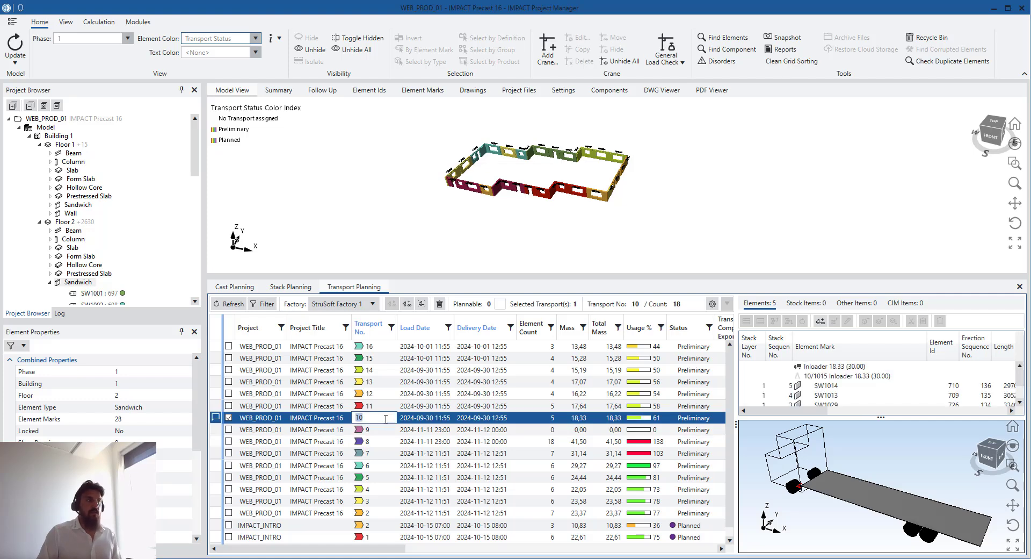
pyautogui.click(398, 439)
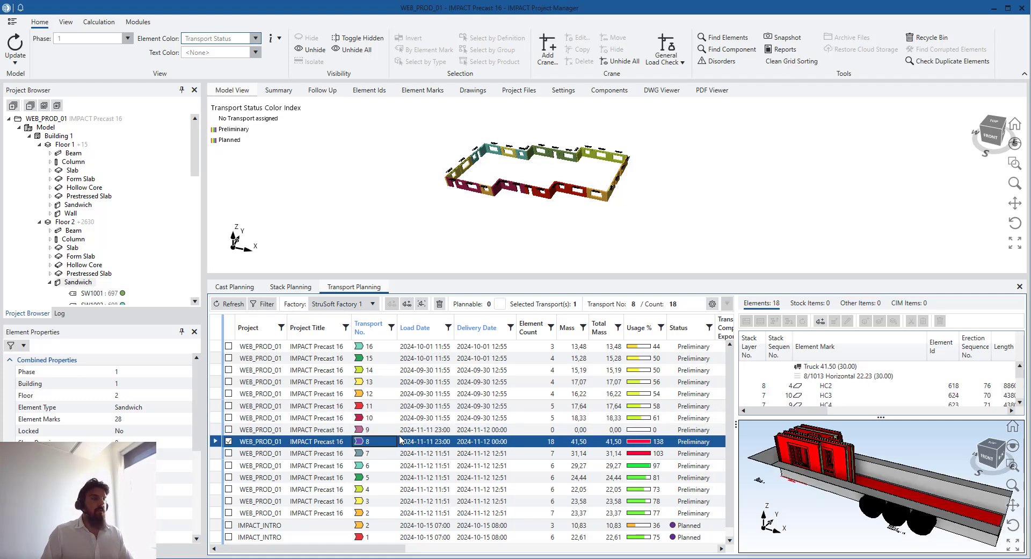
pyautogui.click(395, 418)
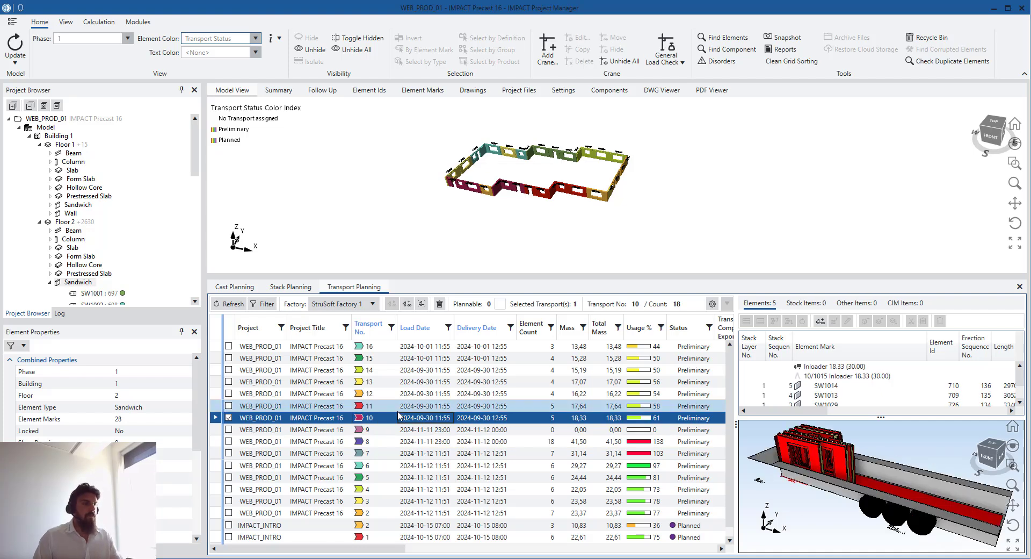
pyautogui.click(424, 418)
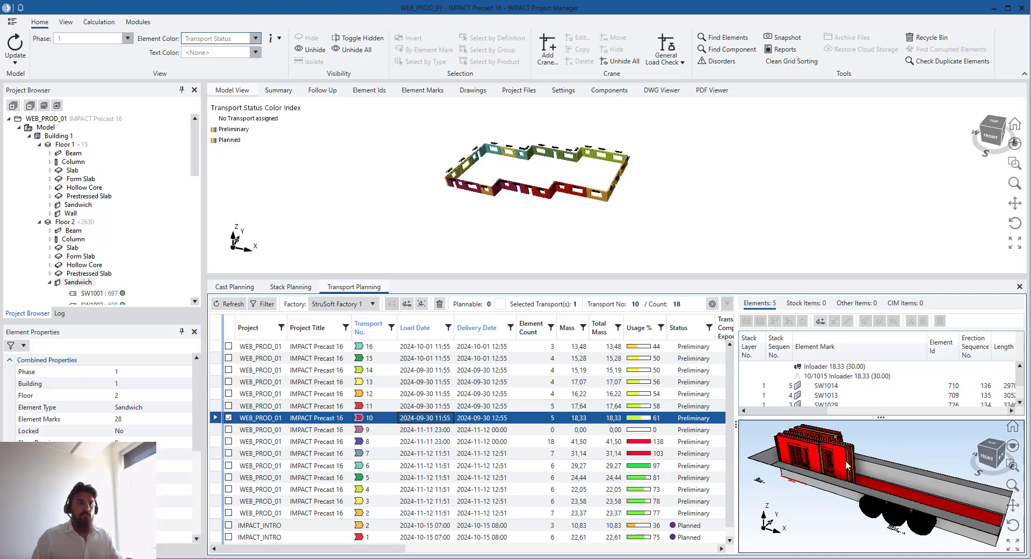
pyautogui.click(409, 407)
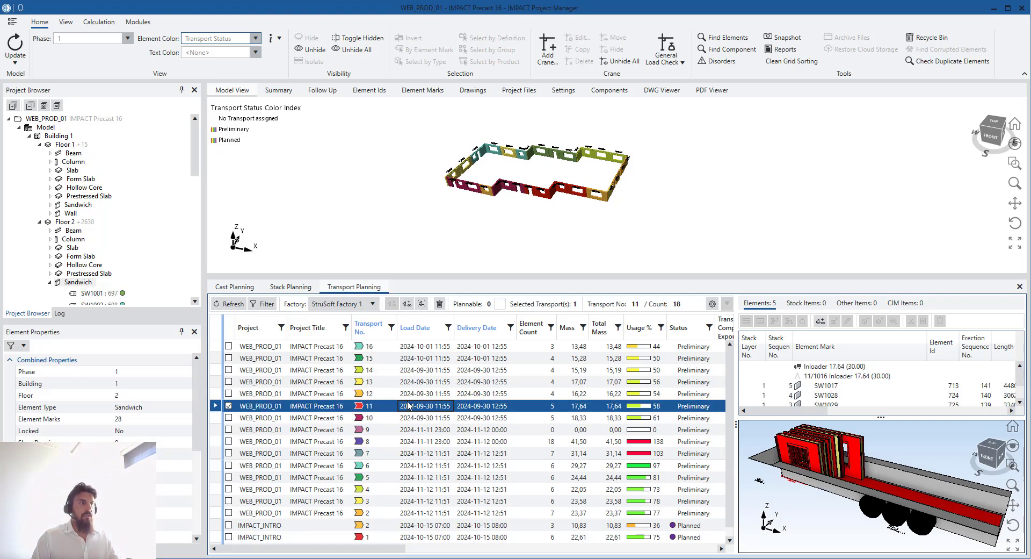
pyautogui.click(411, 393)
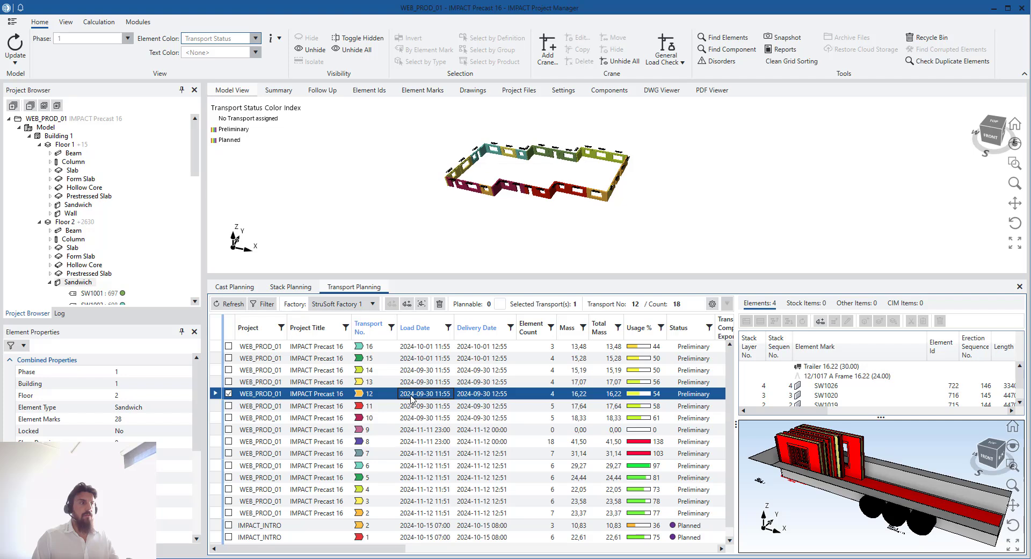
pyautogui.click(385, 378)
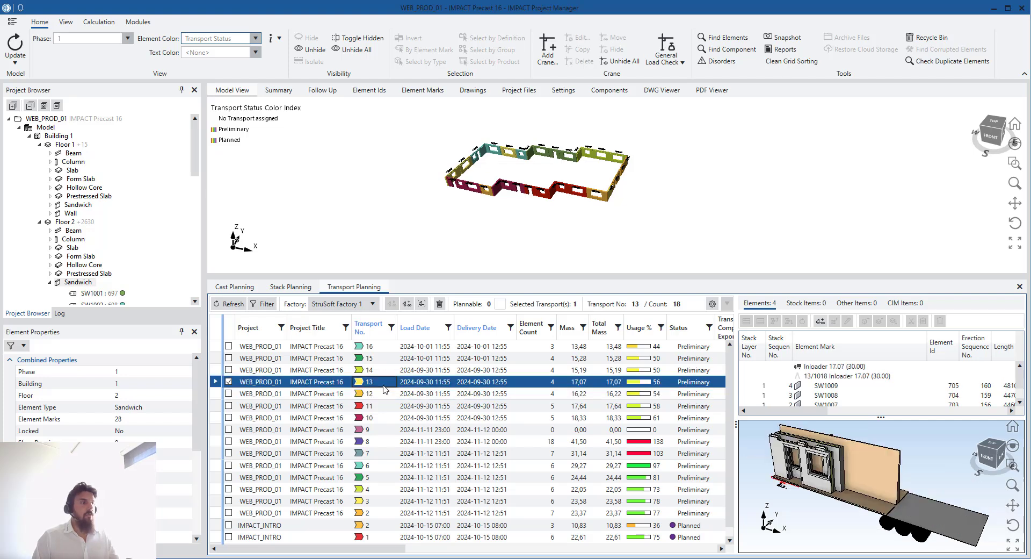
# - Compare the vehicle type and loaded elements of transports 12 to 15 with their colours in the model view
pyautogui.click(387, 393)
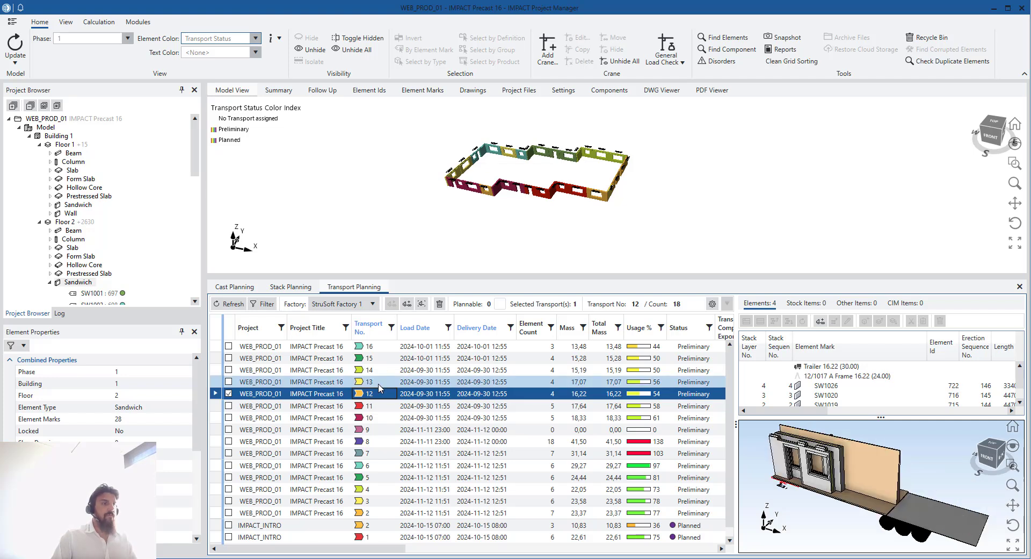
pyautogui.click(380, 383)
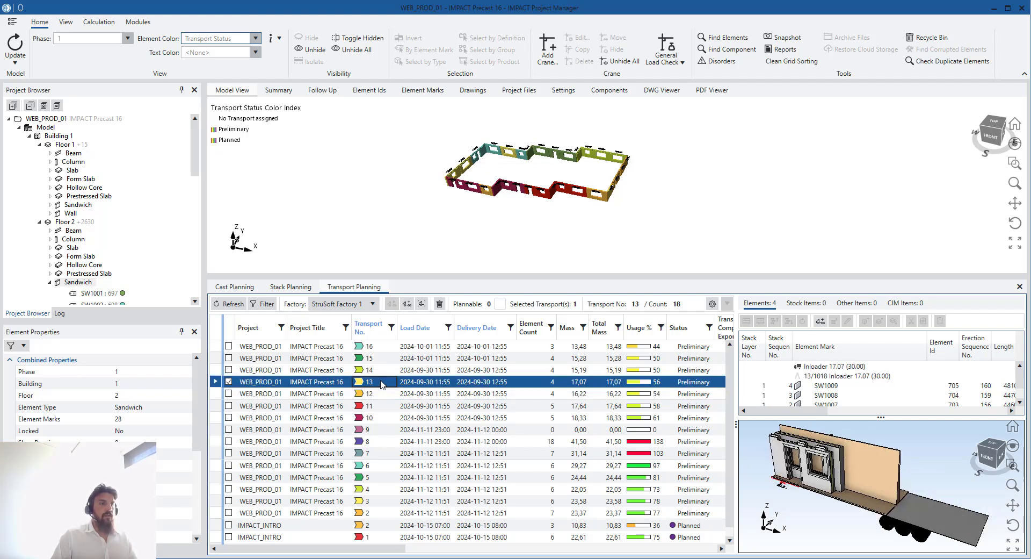
pyautogui.click(381, 370)
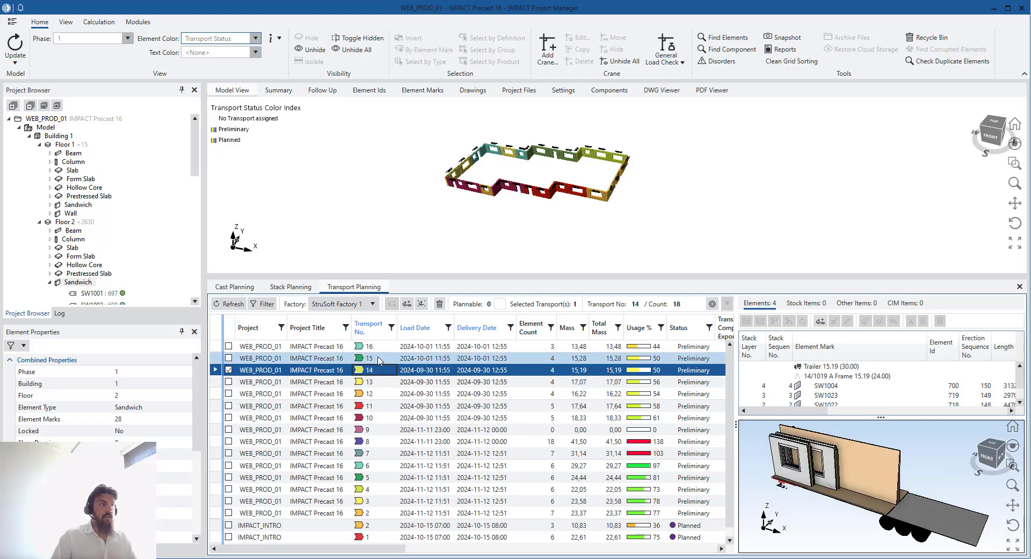
pyautogui.press('Up')
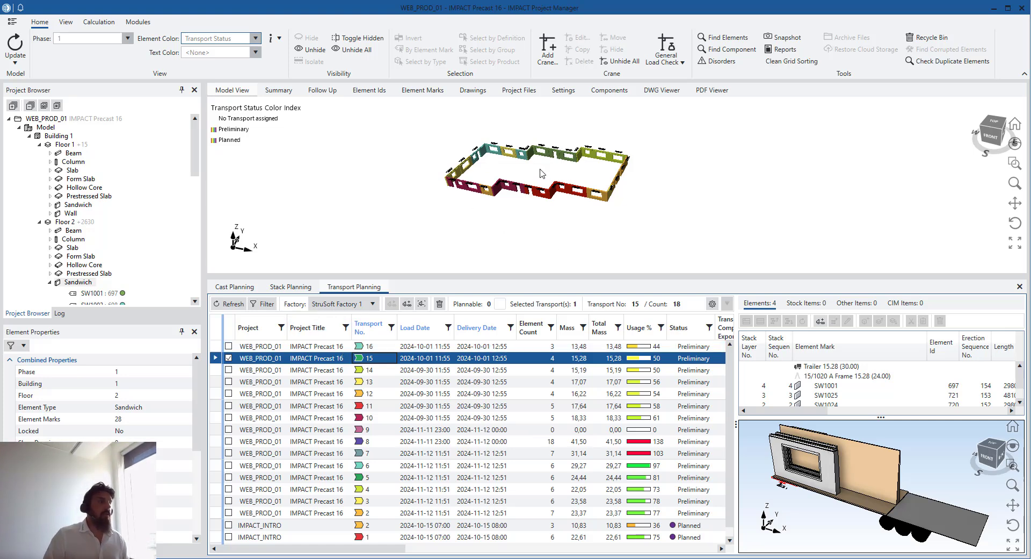
pyautogui.scroll(5, 530, 202)
pyautogui.scroll(3, 529, 202)
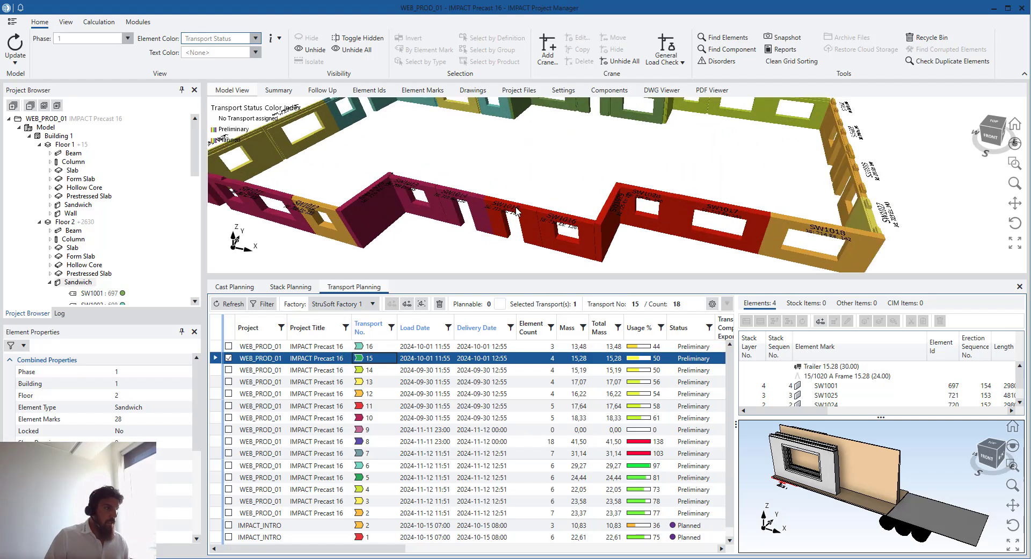
pyautogui.moveTo(517, 210); pyautogui.dragTo(656, 208, button='middle')
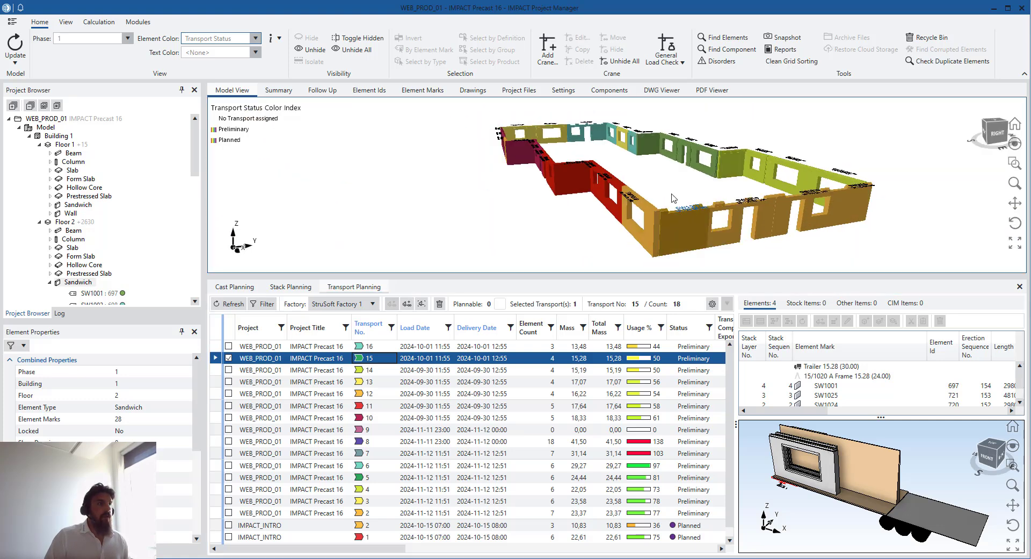
# - Select transport 13 and pick its four sandwich elements, including SW1027, in the model to examine where they are located
pyautogui.press('Down')
pyautogui.press('Down')
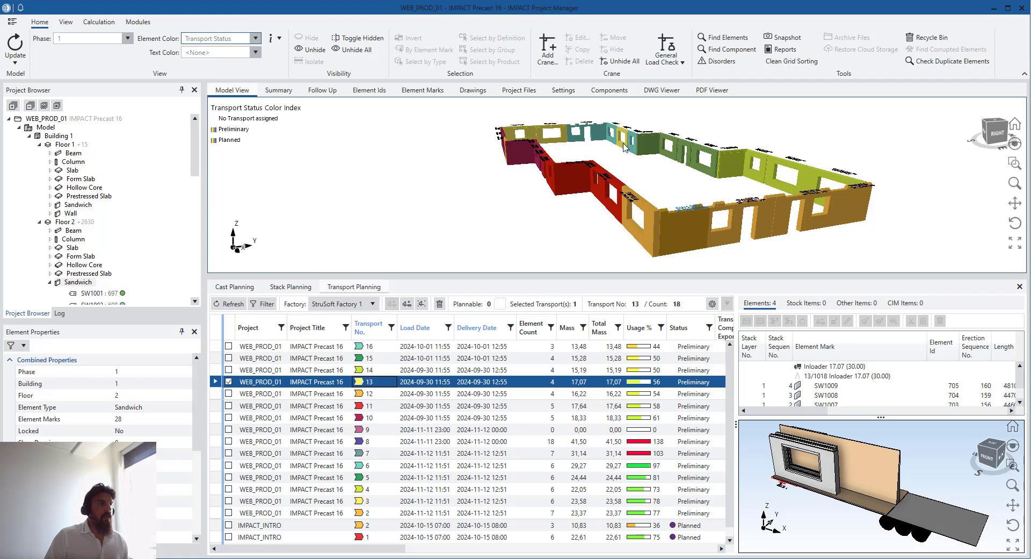
pyautogui.click(625, 148)
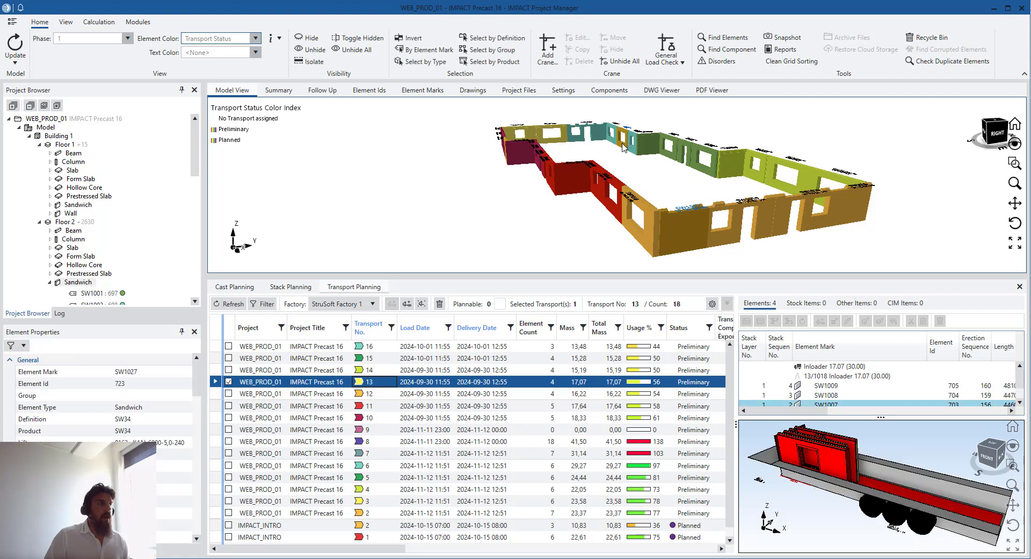
pyautogui.keyDown('ctrl'); pyautogui.click(553, 134); pyautogui.keyUp('ctrl')
pyautogui.keyDown('ctrl'); pyautogui.click(535, 131); pyautogui.keyUp('ctrl')
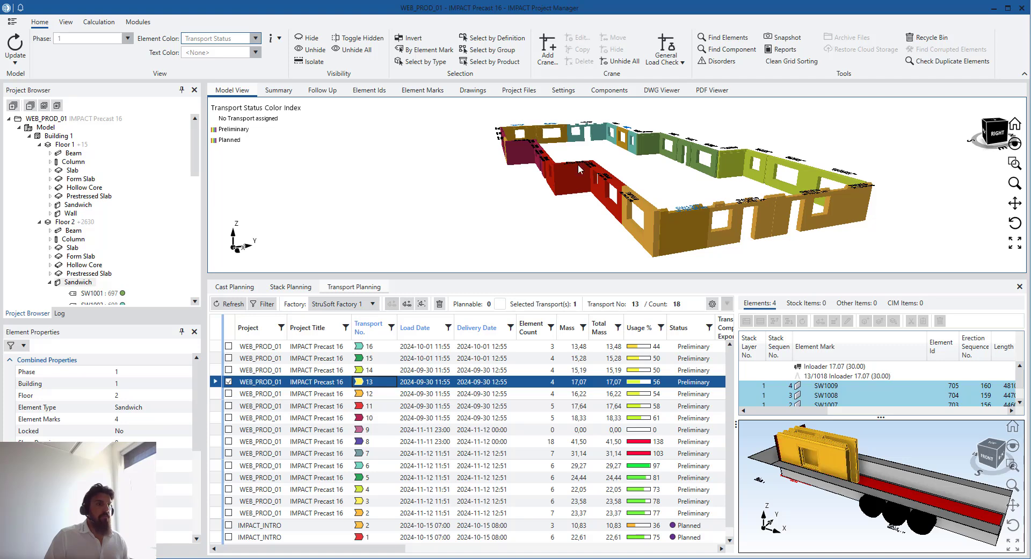
pyautogui.moveTo(579, 167); pyautogui.dragTo(649, 226, button='middle')
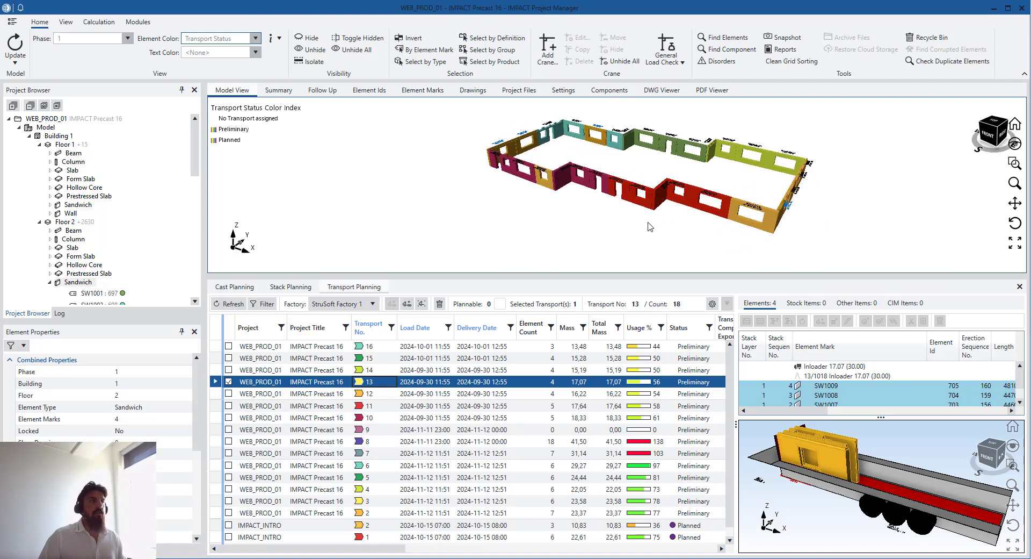
pyautogui.scroll(5, 587, 156)
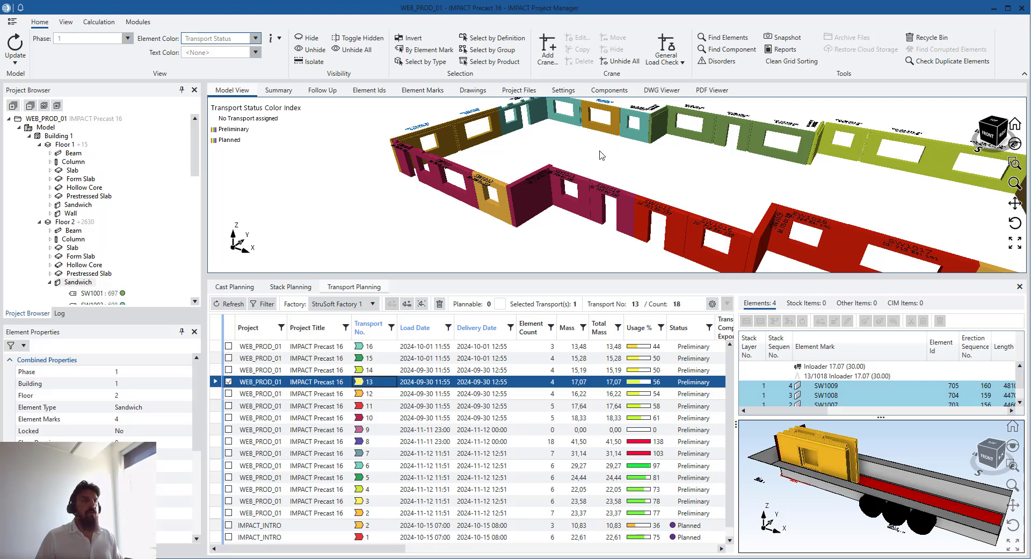
pyautogui.scroll(-3, 601, 154)
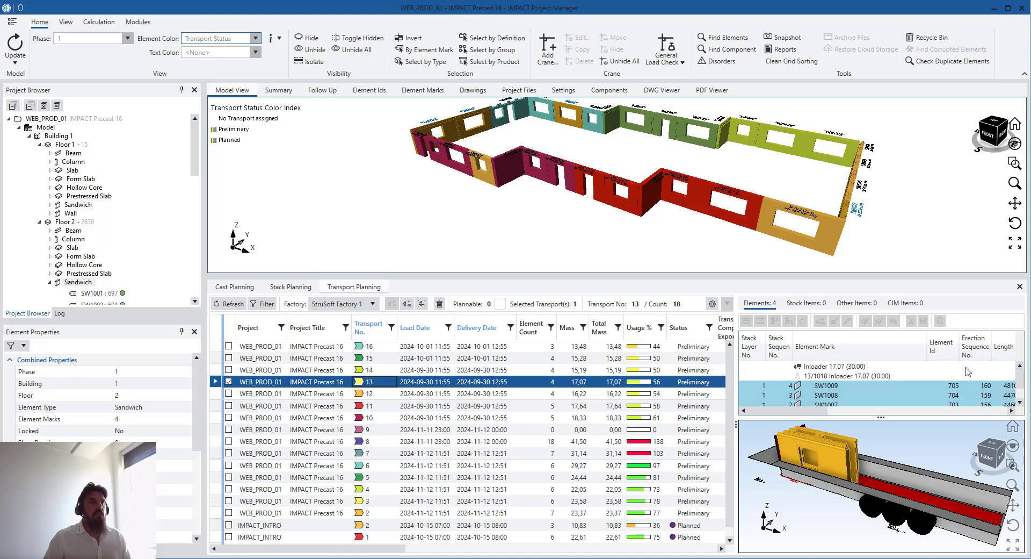
# - Clear the selection, reselect the four transport 13 elements in the model and check their transport template in the element list
pyautogui.click(932, 237)
pyautogui.moveTo(868, 222); pyautogui.dragTo(835, 227, button='middle')
pyautogui.scroll(3, 855, 218)
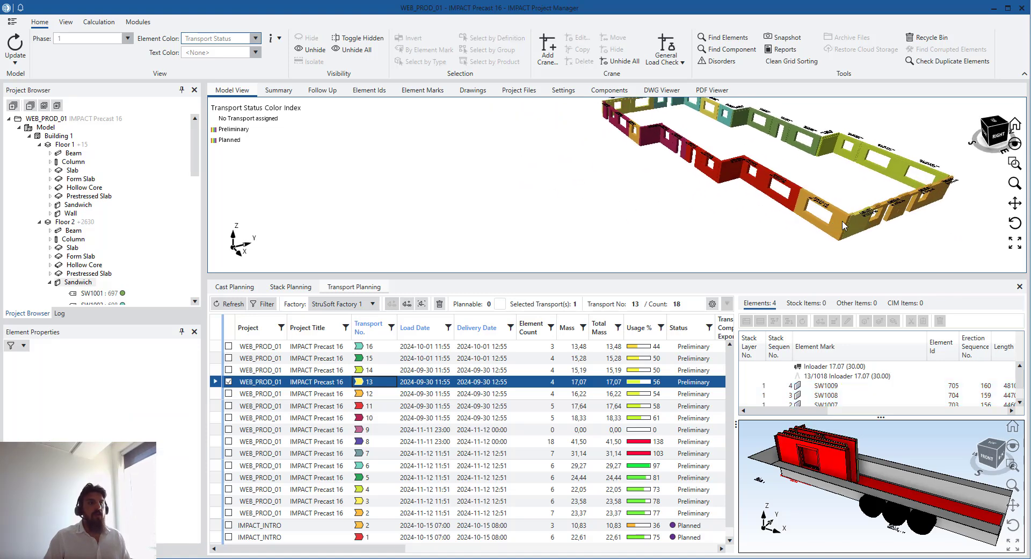
pyautogui.scroll(-5, 842, 192)
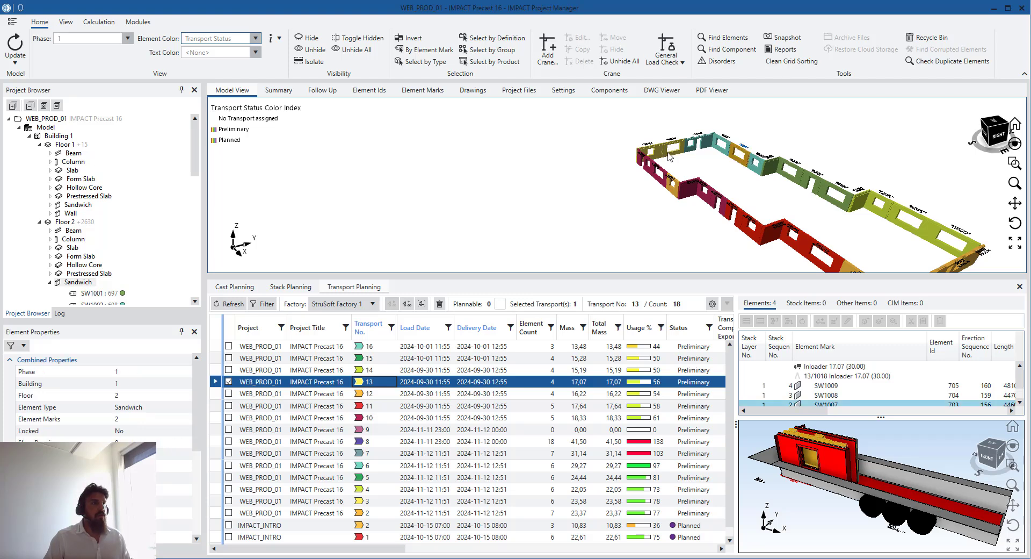
pyautogui.keyDown('ctrl'); pyautogui.click(664, 152); pyautogui.keyUp('ctrl')
pyautogui.keyDown('ctrl'); pyautogui.click(658, 153); pyautogui.keyUp('ctrl')
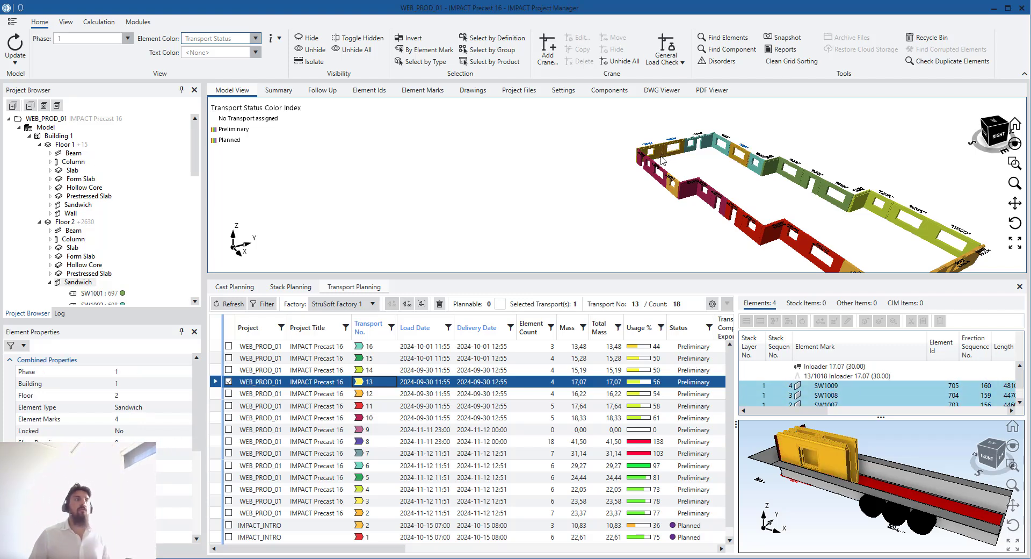
pyautogui.click(382, 91)
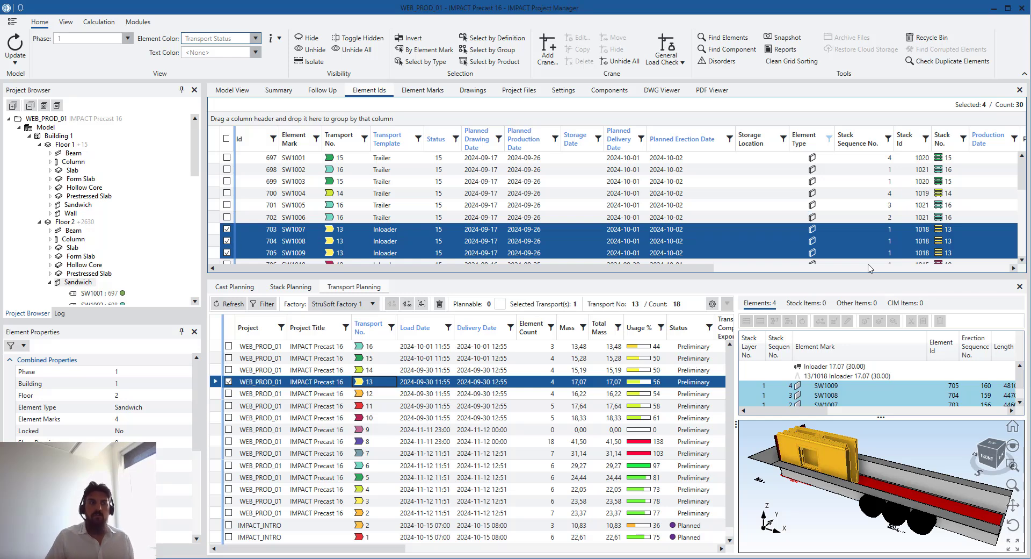
pyautogui.click(245, 92)
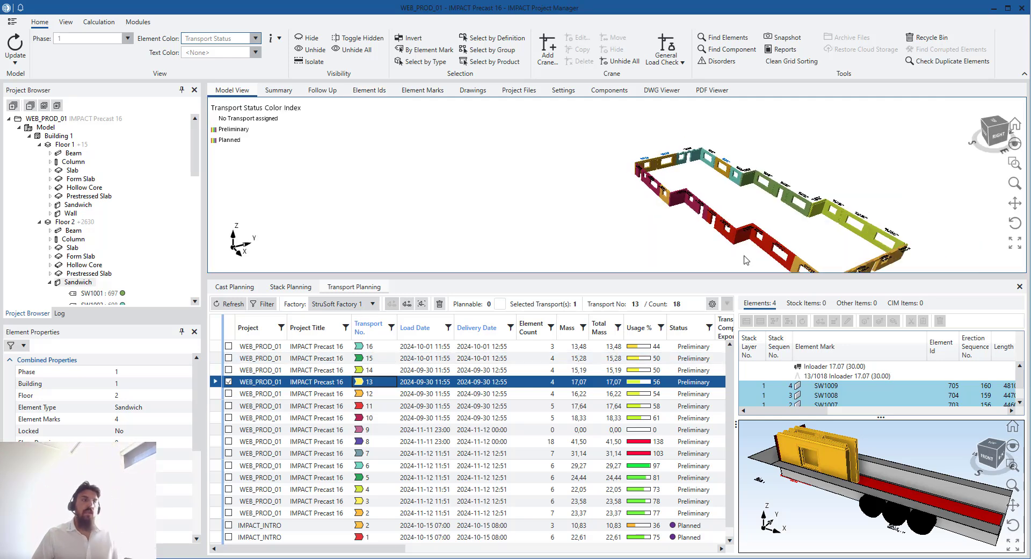
pyautogui.moveTo(681, 235); pyautogui.dragTo(628, 168, button='middle')
pyautogui.scroll(-1, 589, 438)
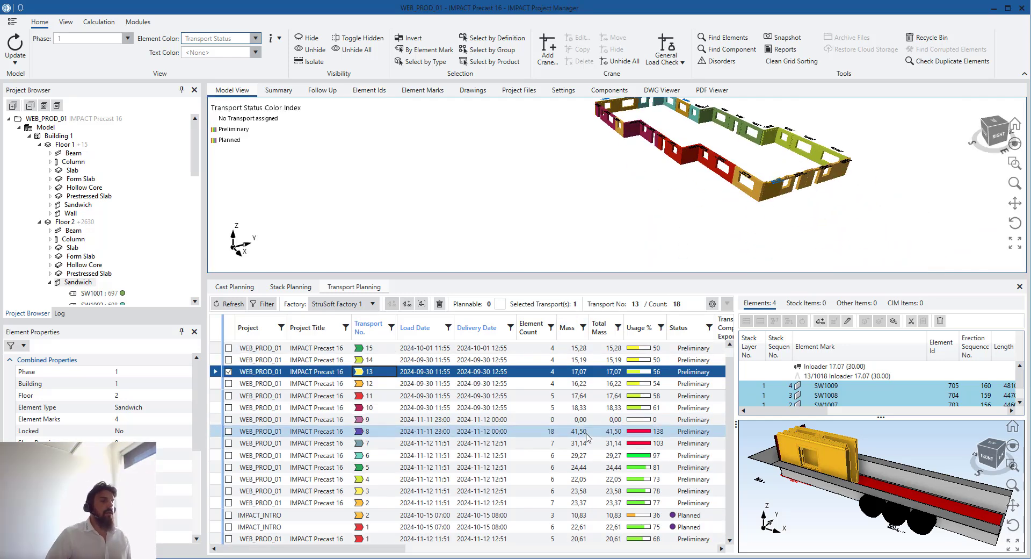
pyautogui.scroll(1, 587, 435)
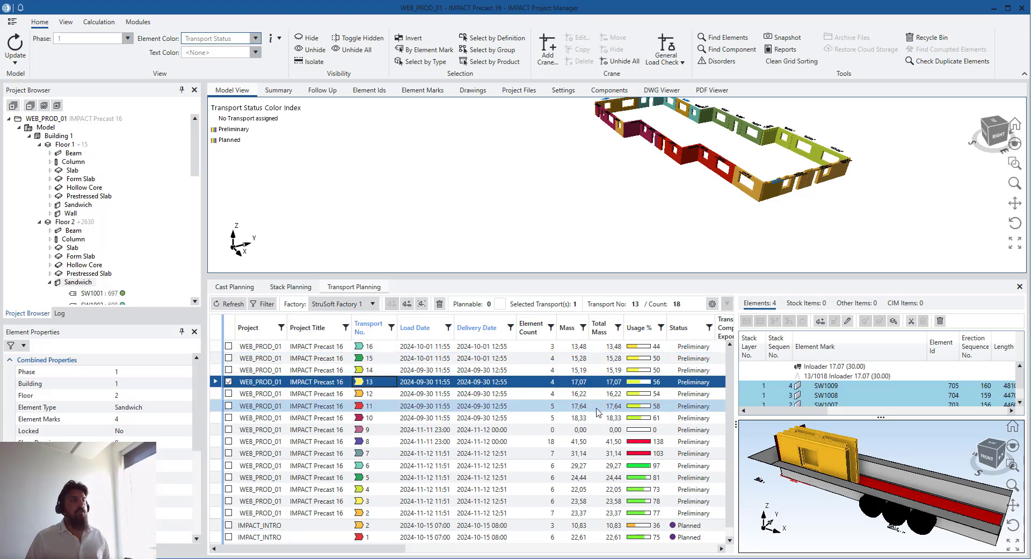
pyautogui.scroll(-1, 575, 435)
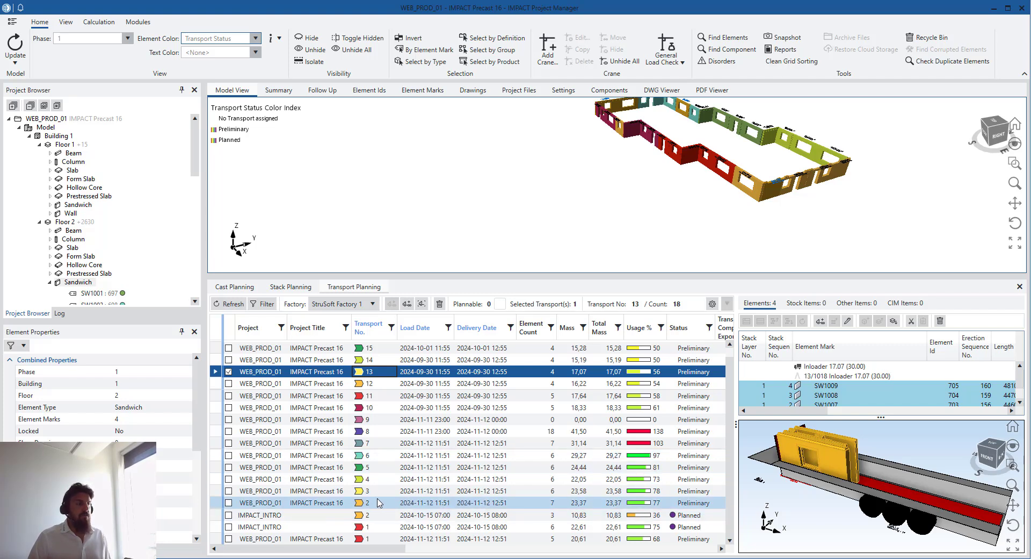
# - Filter the transport list to exclude joined transports and enlarge the transport planning area
pyautogui.click(263, 303)
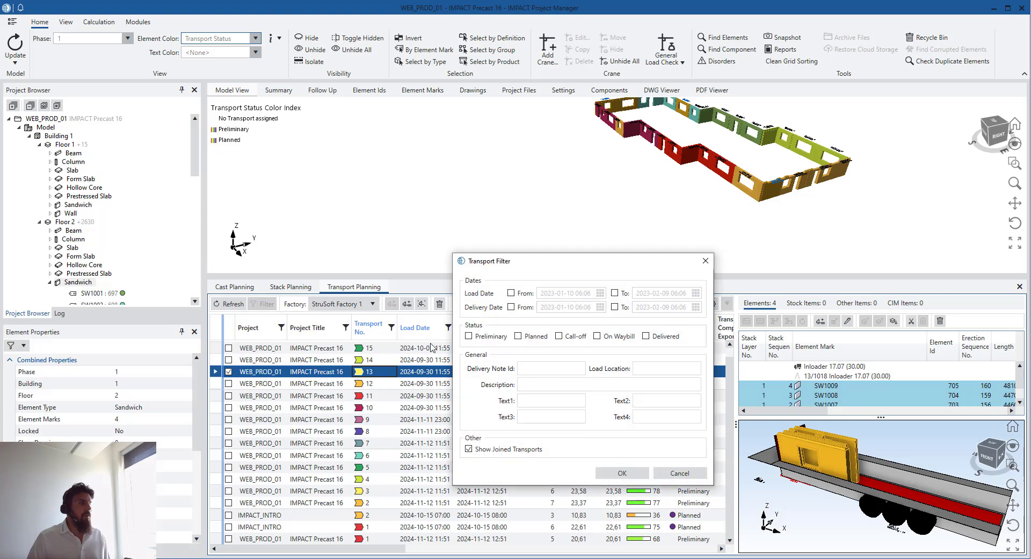
pyautogui.click(478, 450)
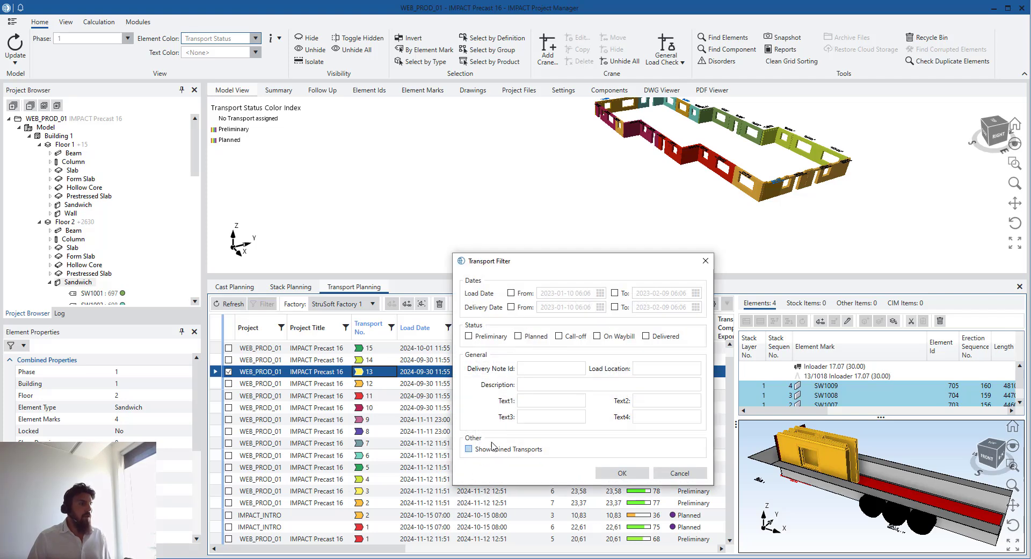
pyautogui.click(622, 473)
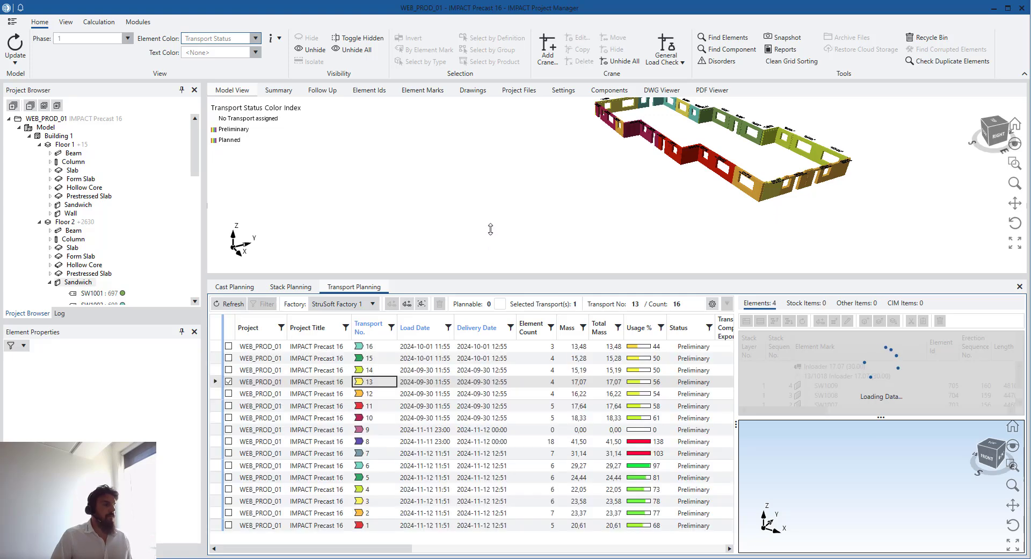
pyautogui.moveTo(494, 277); pyautogui.dragTo(502, 254)
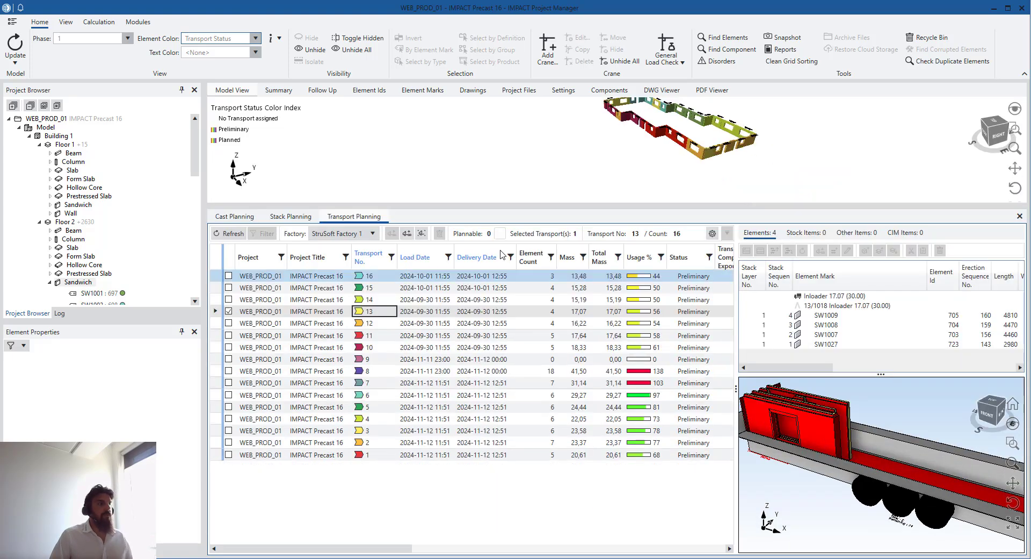
# - Compare the loads of transports 16 and 1, and examine the status options available for transport 1
pyautogui.click(499, 275)
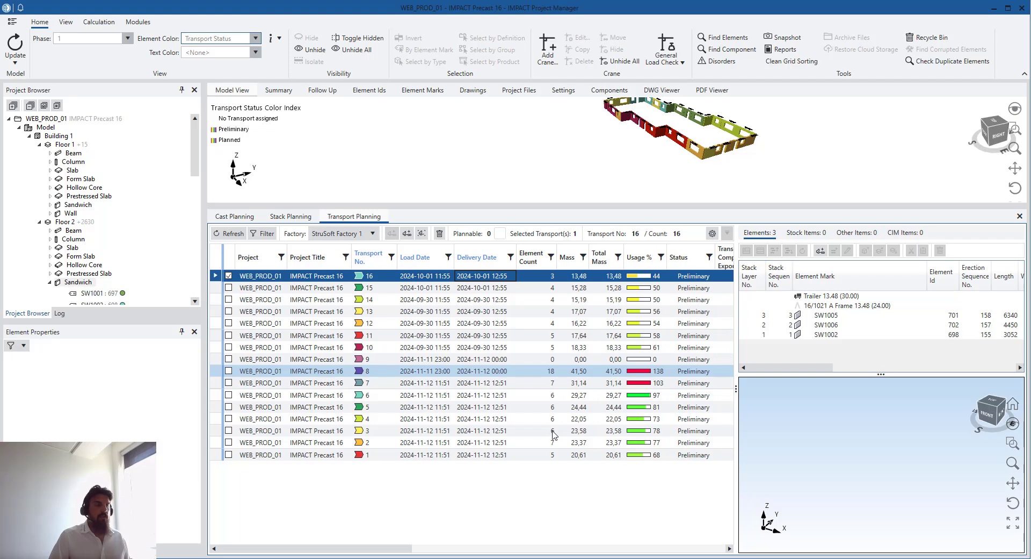
pyautogui.click(506, 455)
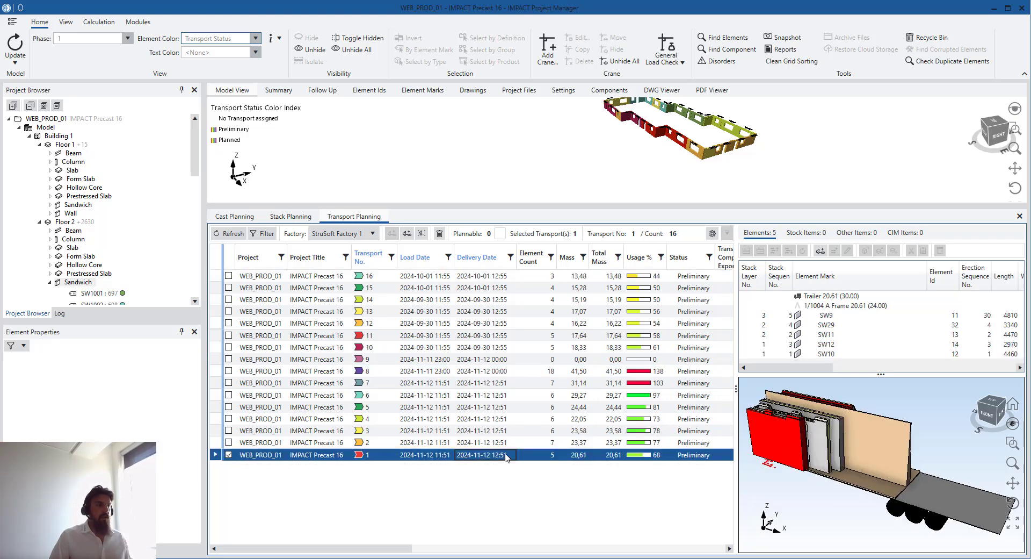
pyautogui.rightClick(505, 454)
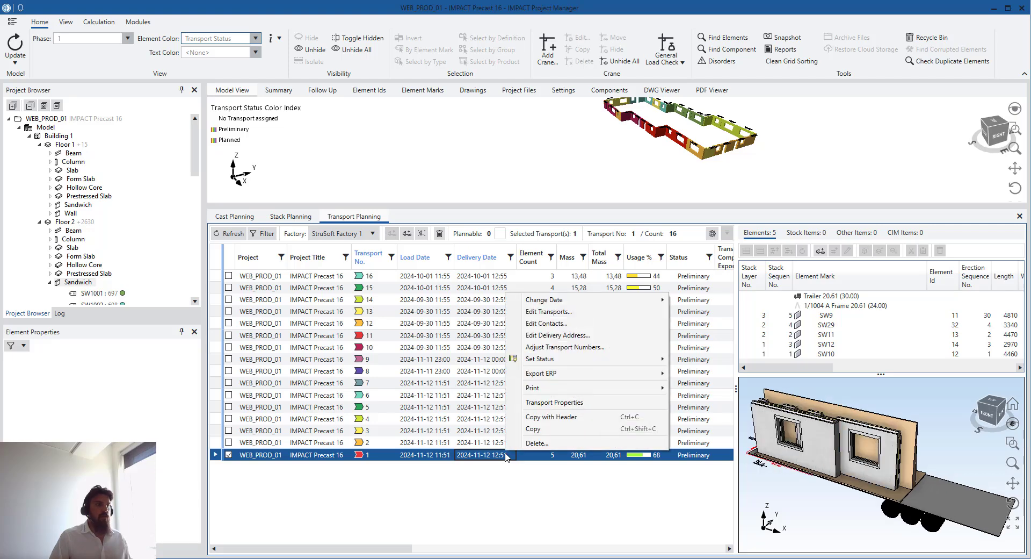
pyautogui.moveTo(674, 363)
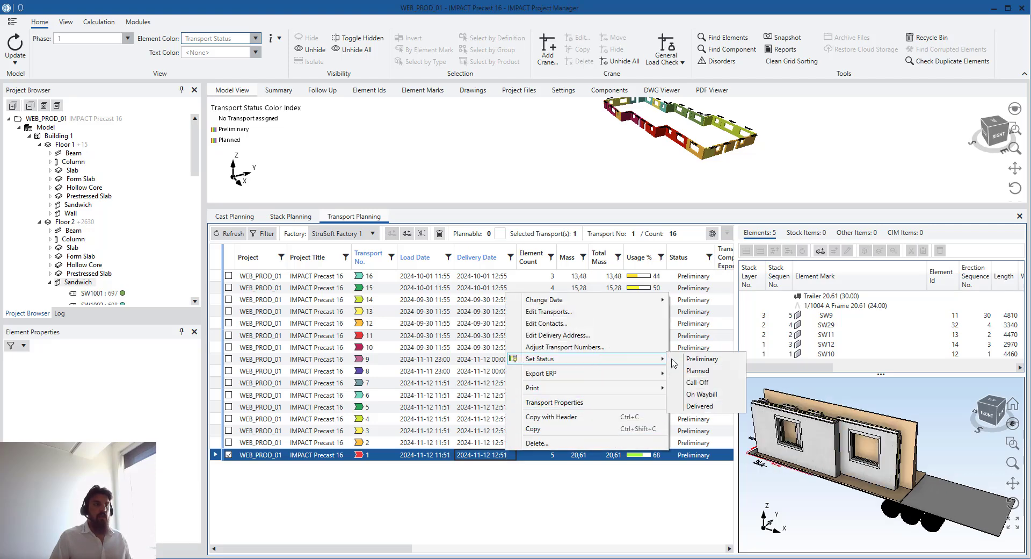
pyautogui.click(708, 383)
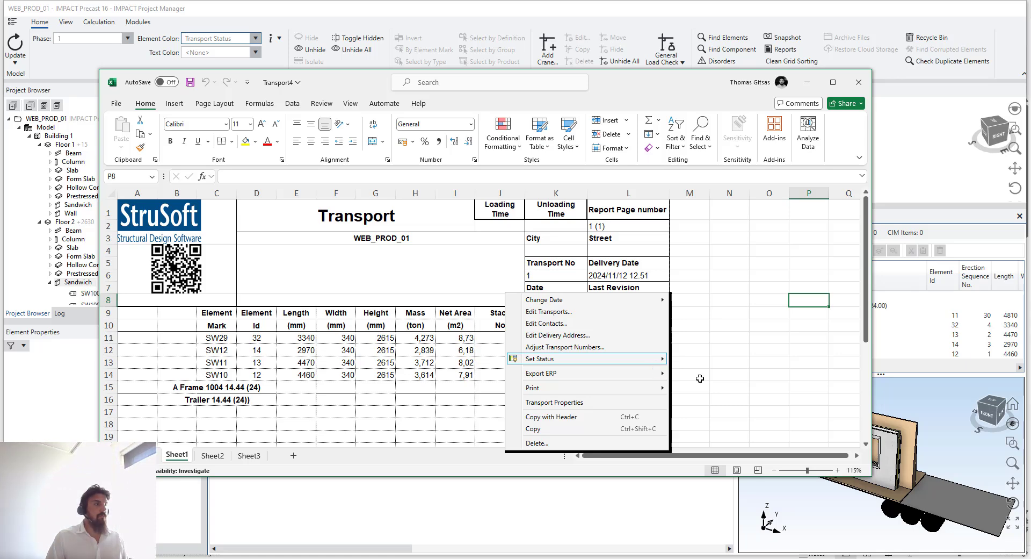
pyautogui.press('Escape')
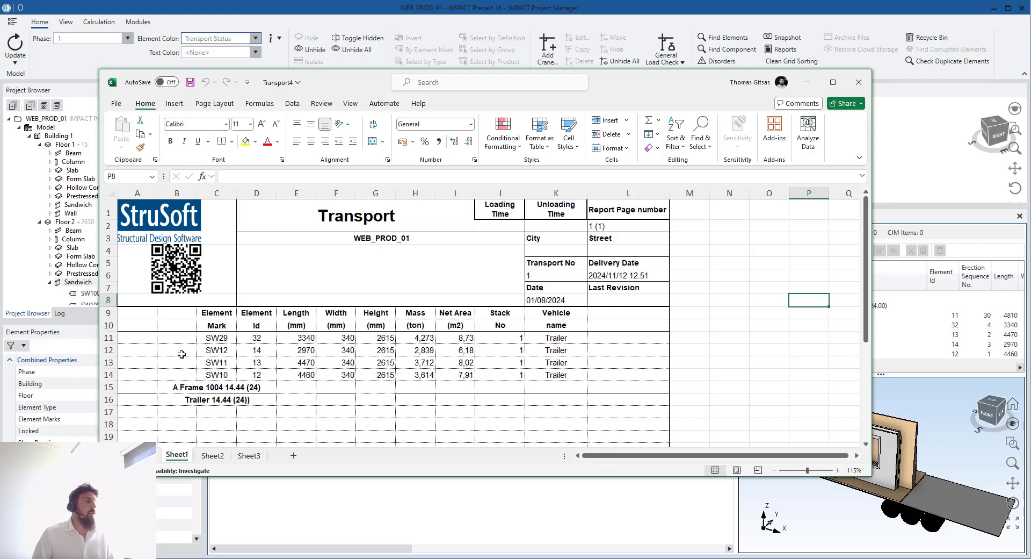
# - Switch from the Excel transport report to TeamViewer, connect to the mobile device and enlarge its session window to show the whole phone screen
pyautogui.click(250, 280)
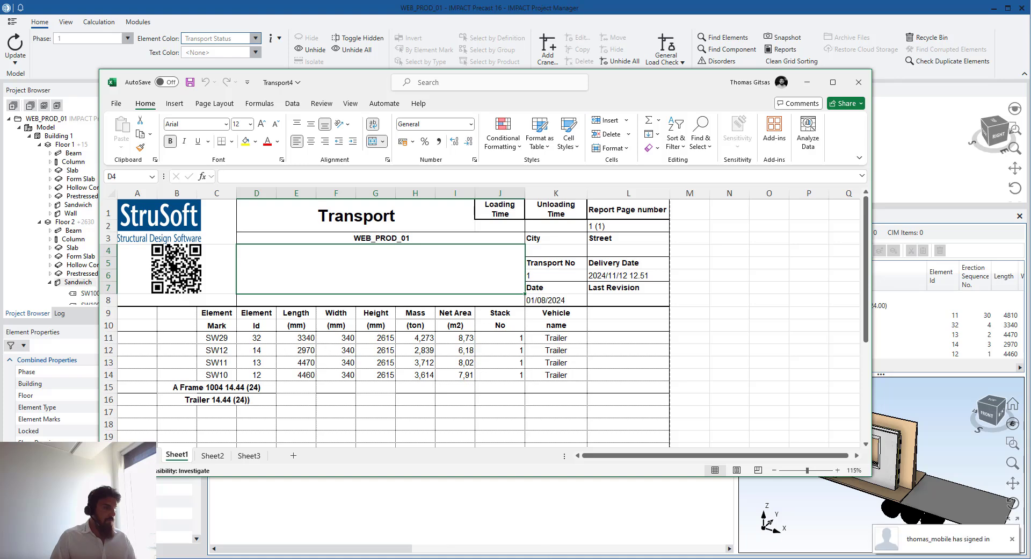
pyautogui.hotkey('alt', 'Tab')
pyautogui.click(640, 208)
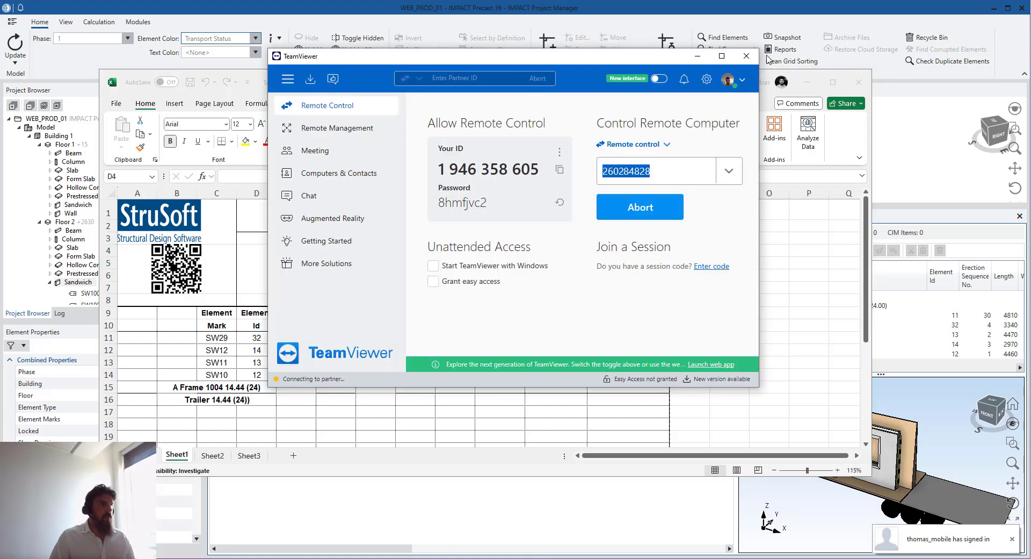
pyautogui.hotkey('alt', 'Tab')
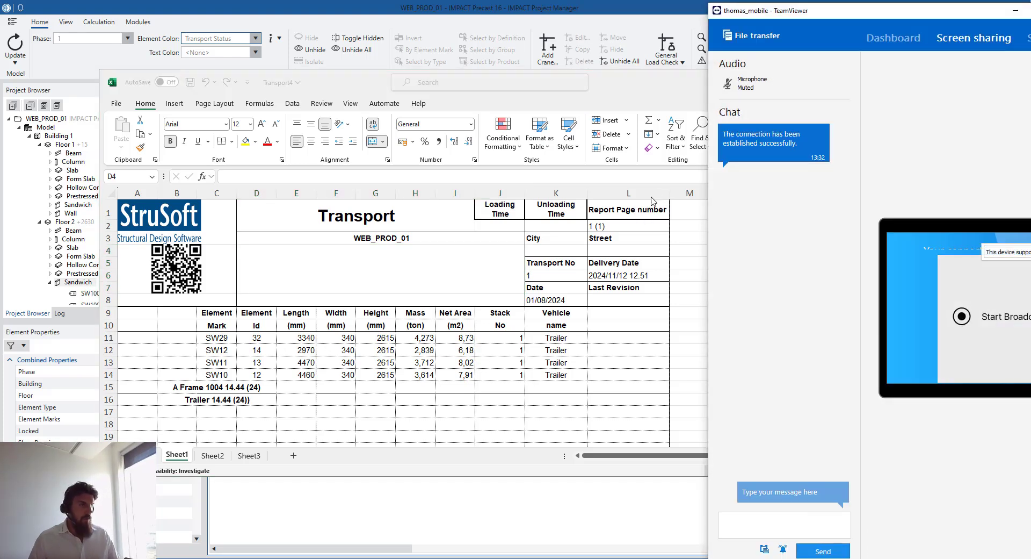
pyautogui.moveTo(804, 21); pyautogui.dragTo(540, 19)
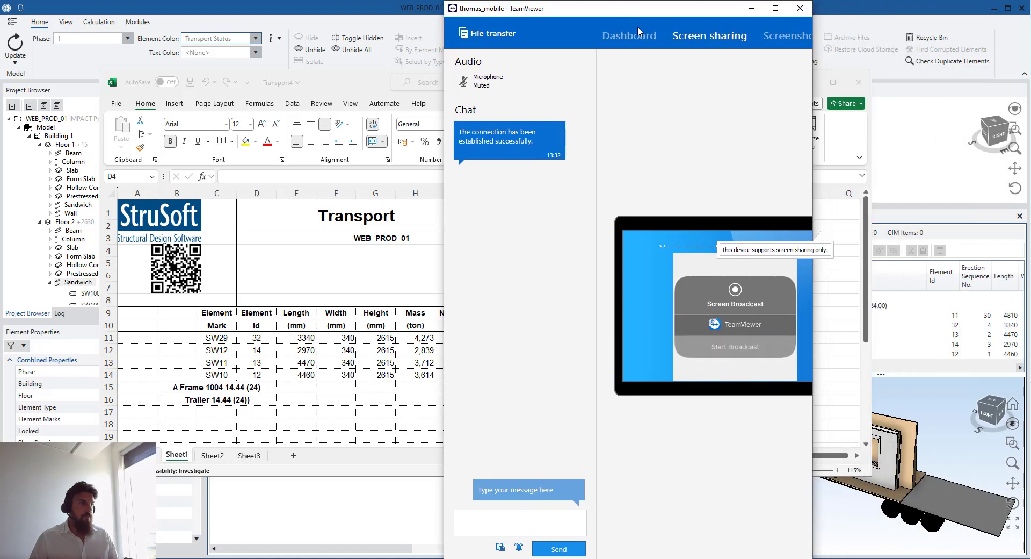
pyautogui.moveTo(897, 116); pyautogui.dragTo(910, 115)
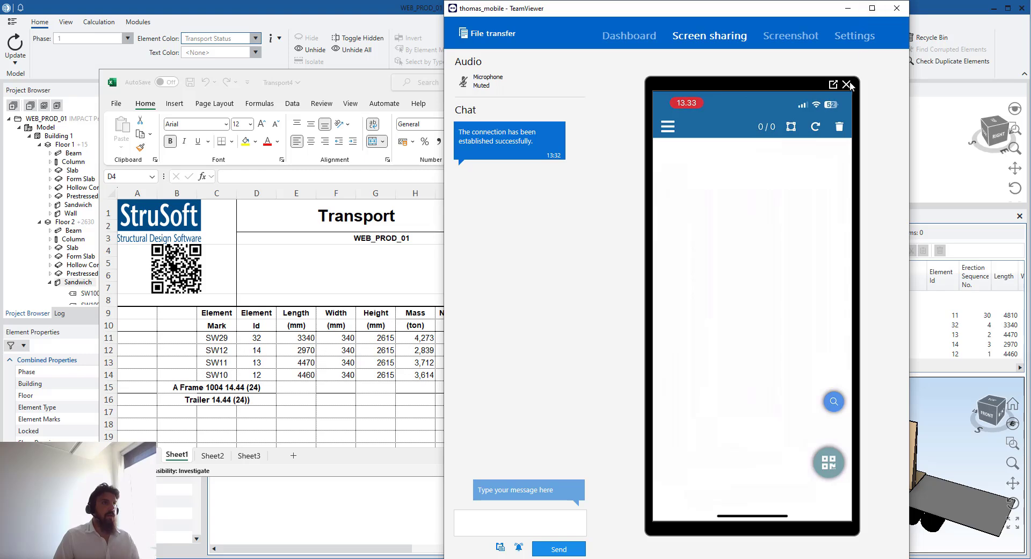
# - Detach the shared phone screen from the TeamViewer window so it stands alone beside the transport report
pyautogui.click(834, 85)
pyautogui.click(857, 14)
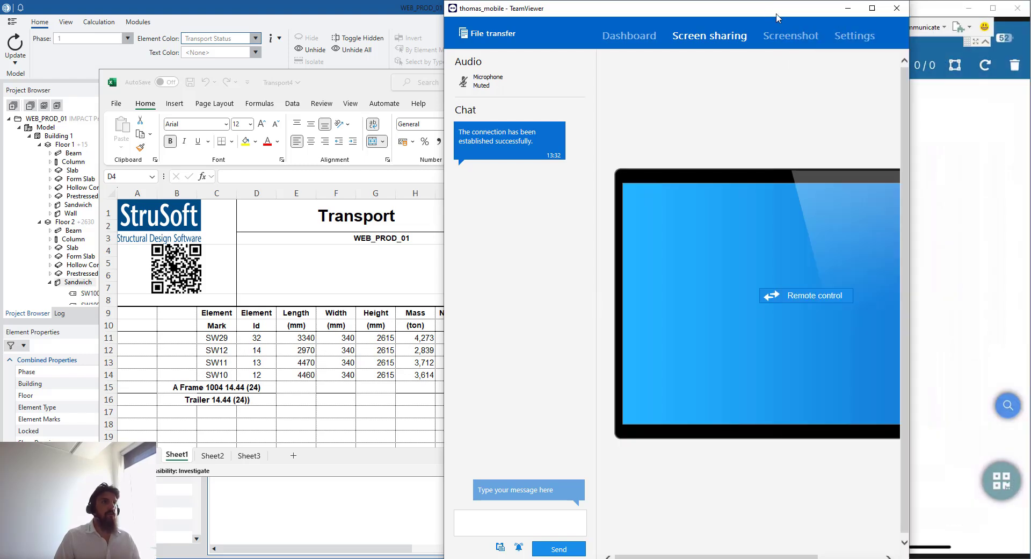
pyautogui.click(855, 12)
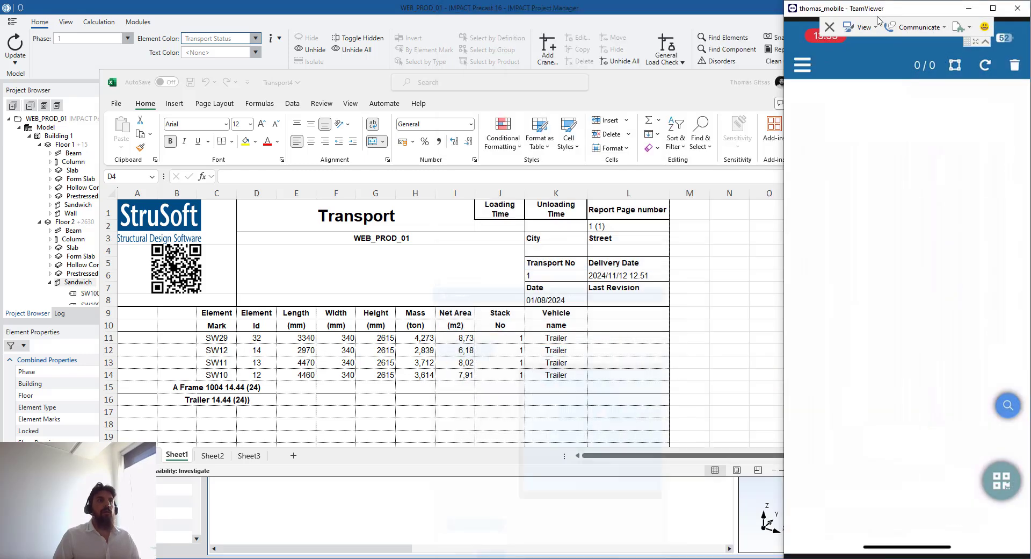
pyautogui.click(985, 36)
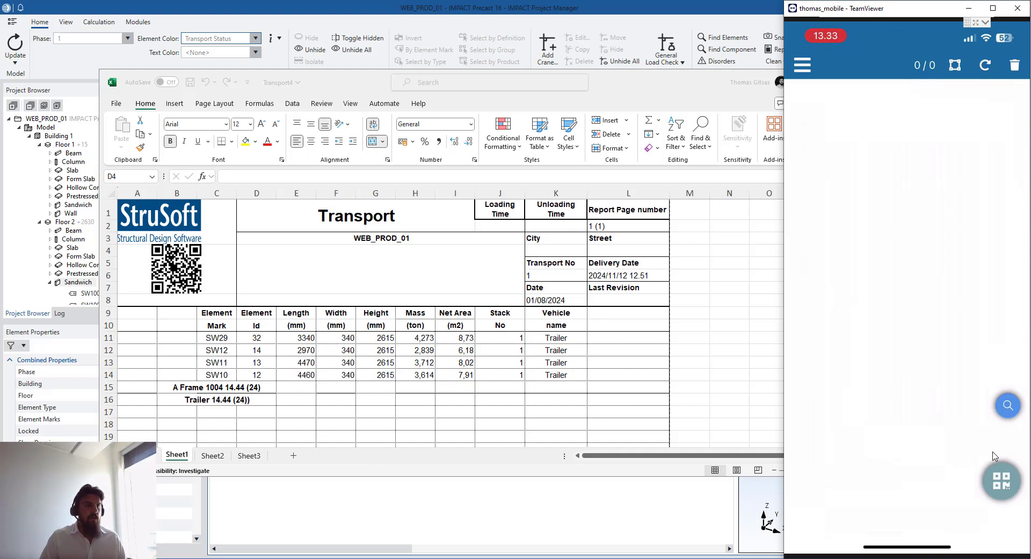
# - Scan the report's QR code to load transport 1 in the mobile app, and view the combined properties of all its elements
pyautogui.click(996, 489)
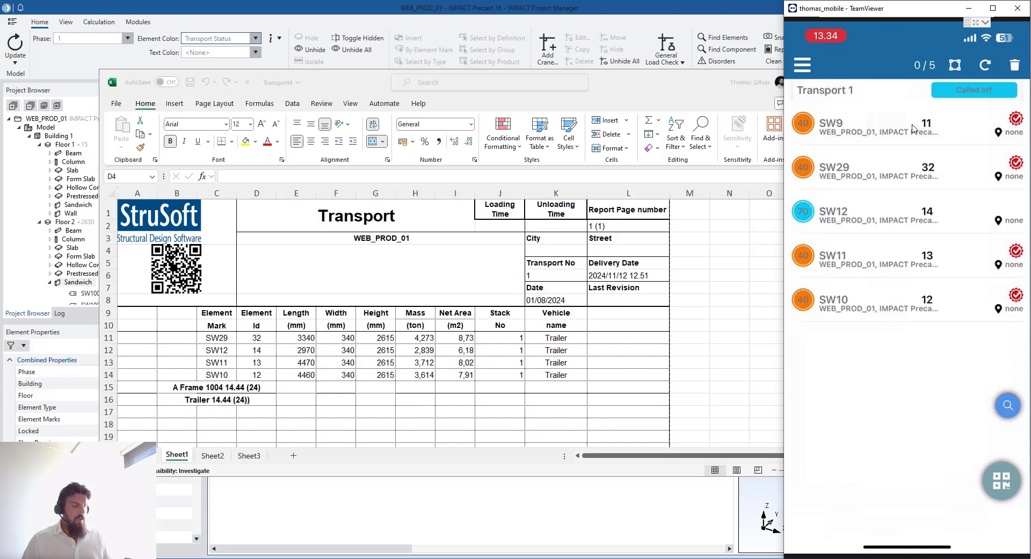
pyautogui.click(937, 100)
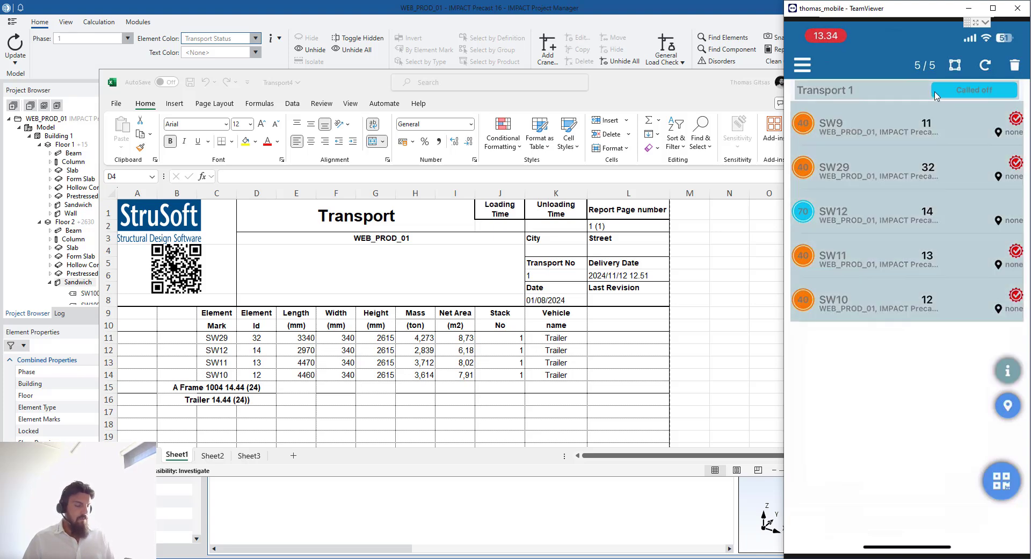
pyautogui.click(1007, 372)
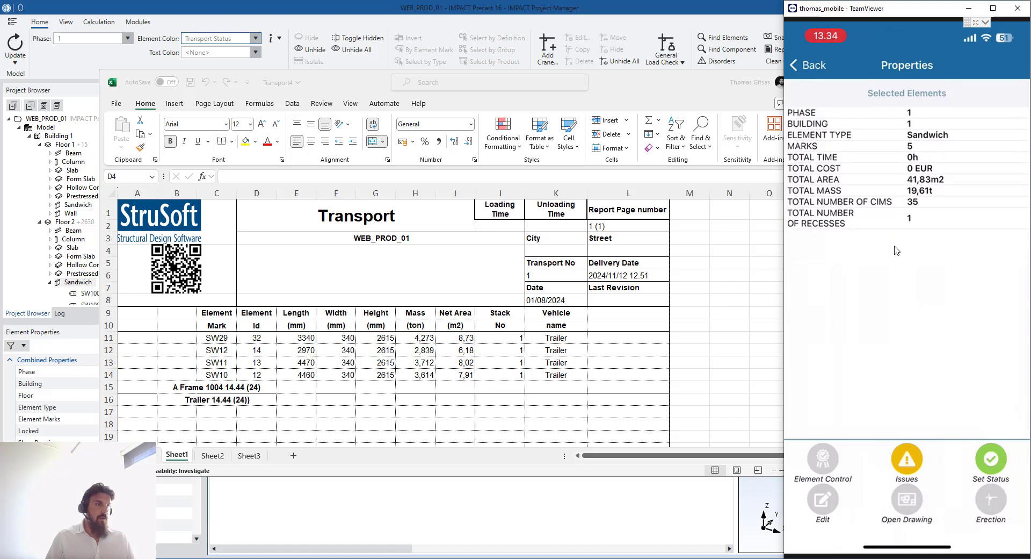
pyautogui.click(893, 269)
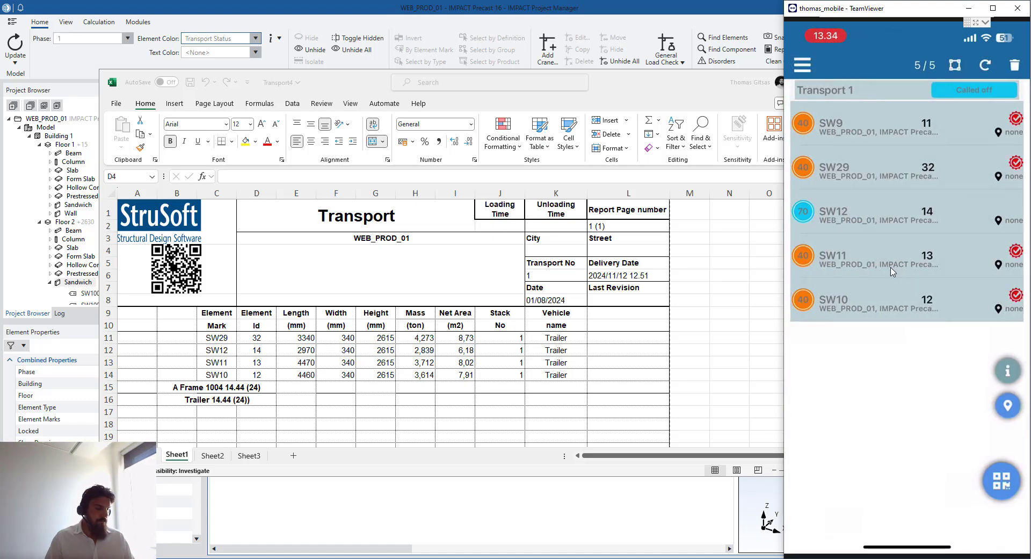
# - Review the transport properties and transport check list of transport 1, and set its transport status to On waybill
pyautogui.click(895, 269)
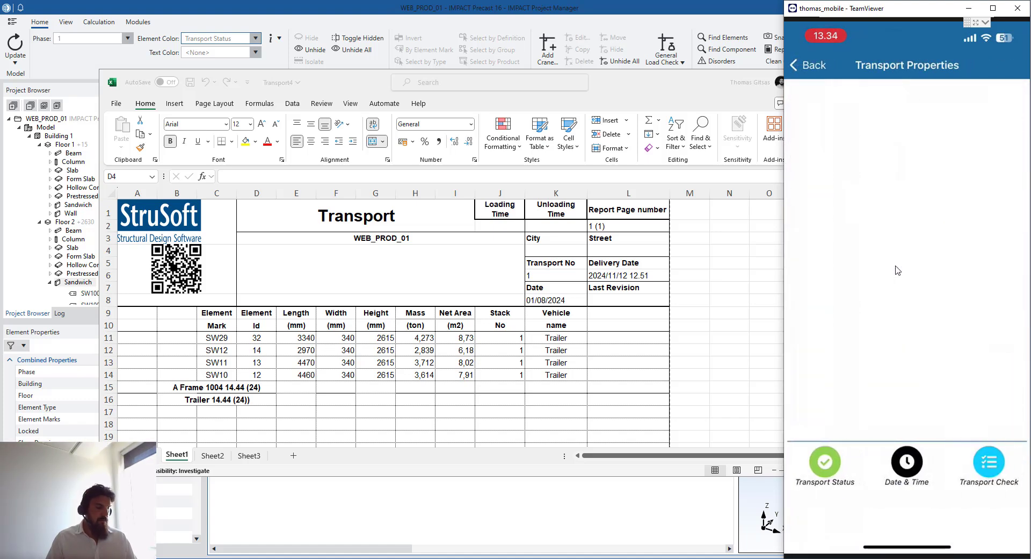
pyautogui.moveTo(889, 298); pyautogui.dragTo(922, 186)
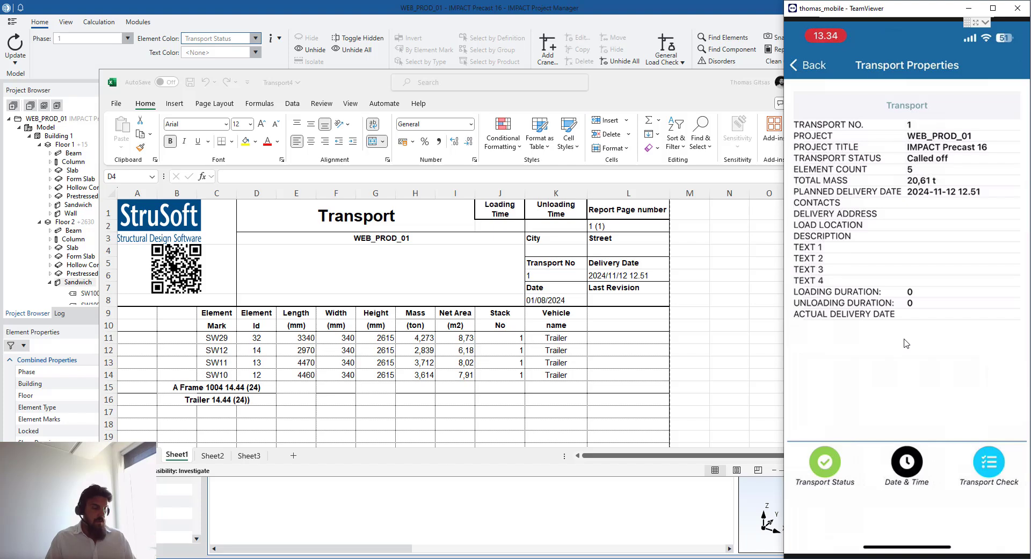
pyautogui.click(913, 445)
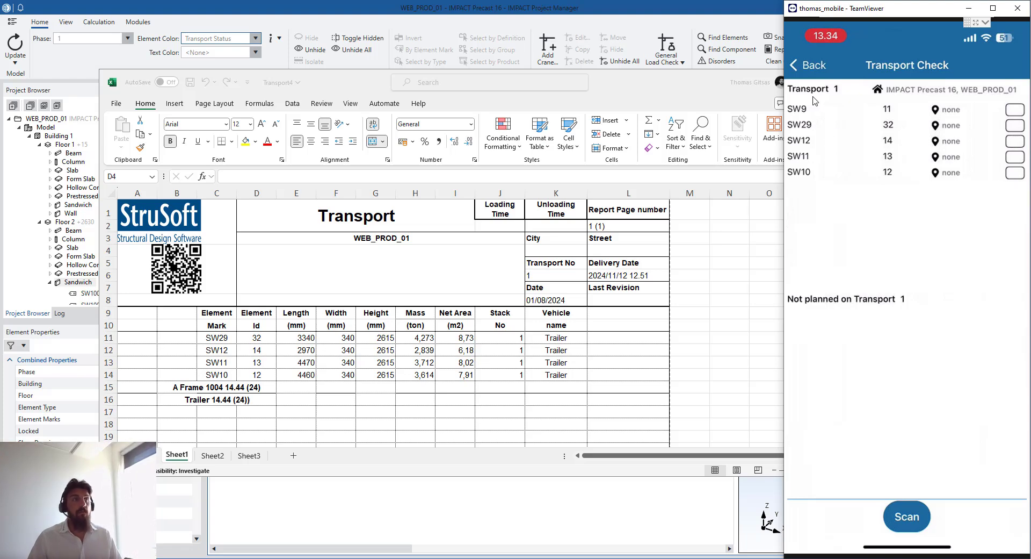
pyautogui.click(829, 114)
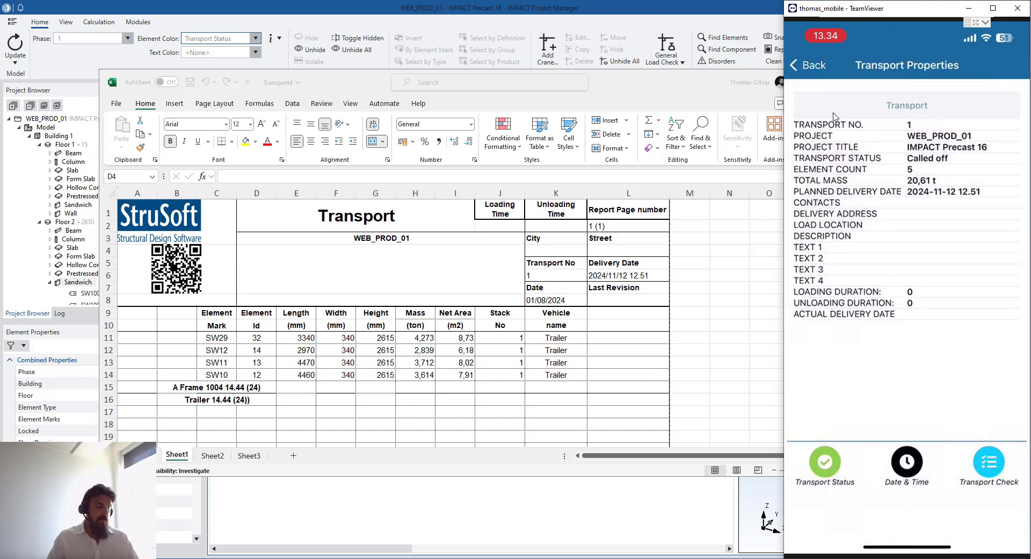
pyautogui.click(825, 462)
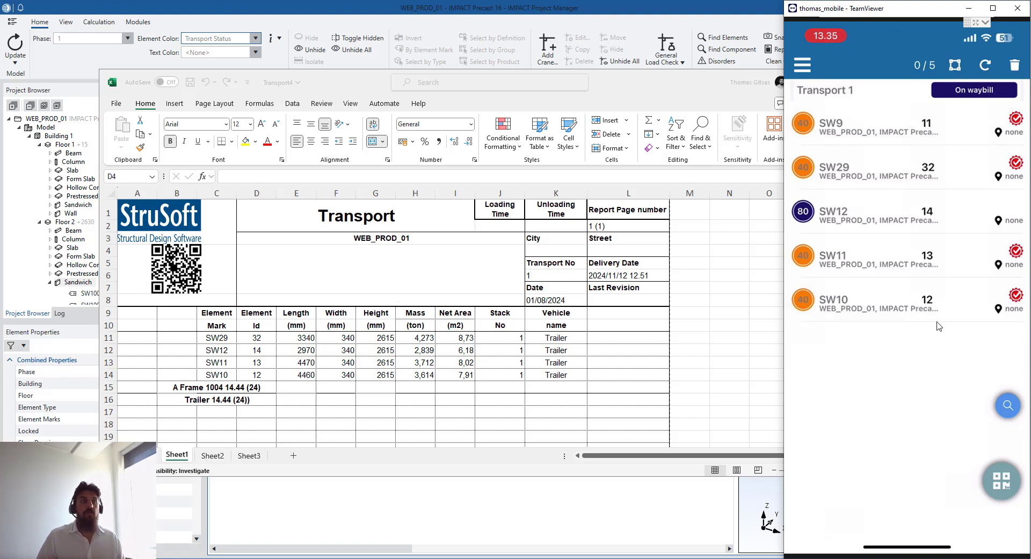
# - Reopen the transport properties of transport 1 in the mobile app to check its status, and return to the element list
pyautogui.click(808, 295)
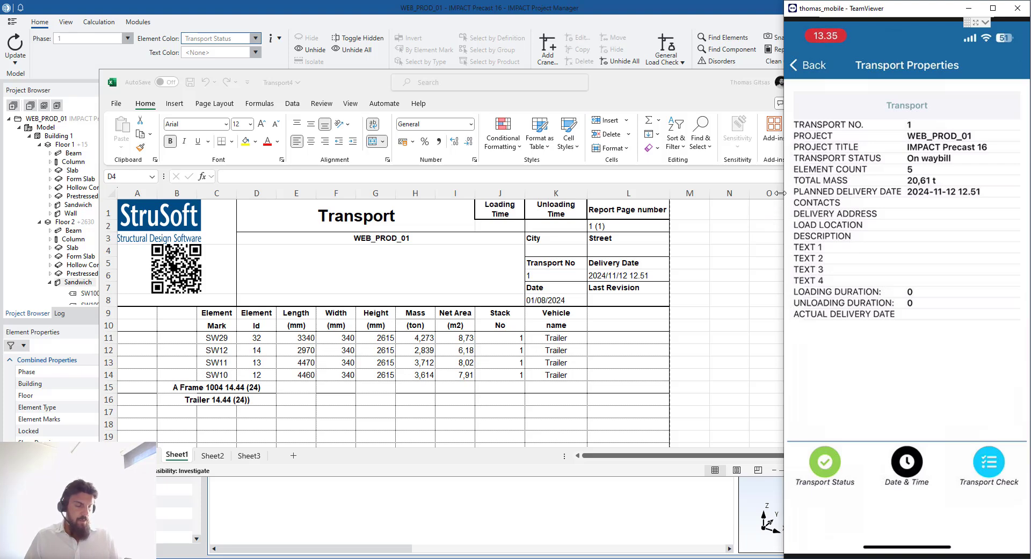
pyautogui.click(825, 462)
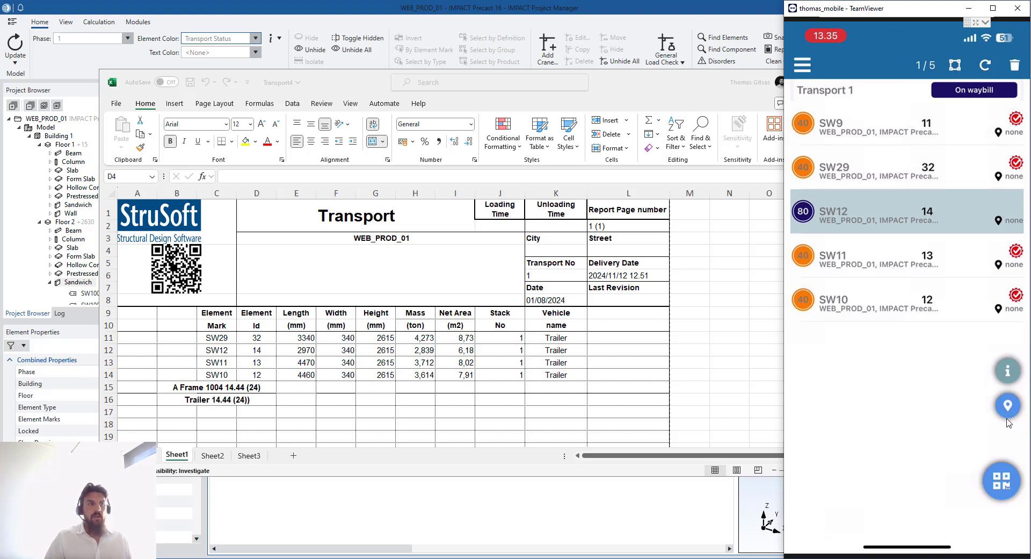
pyautogui.click(1007, 405)
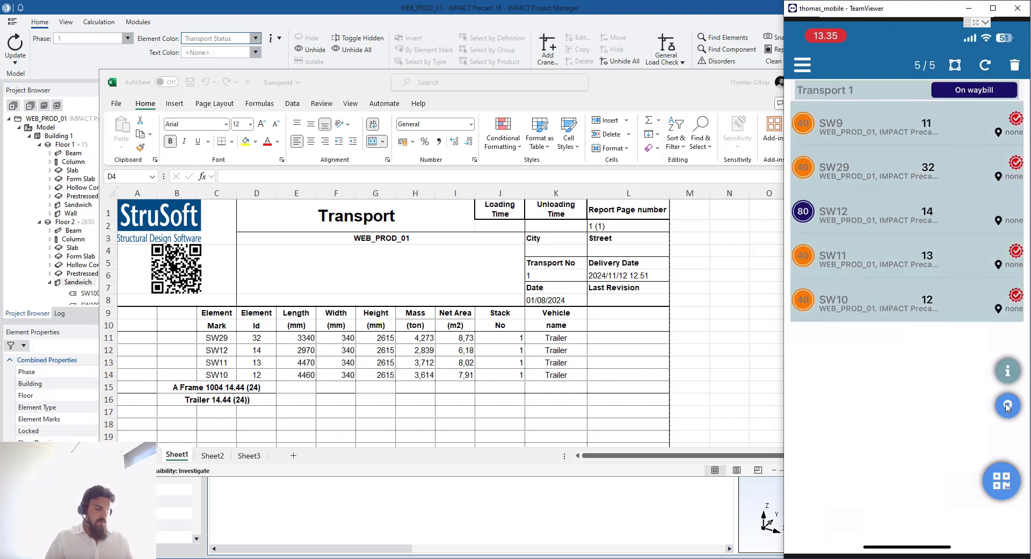
pyautogui.click(1006, 405)
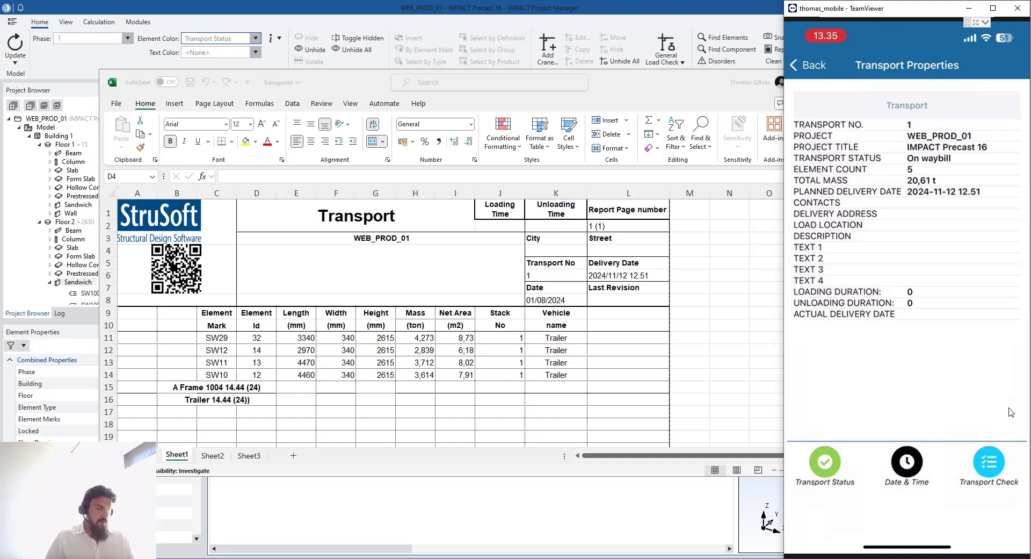
pyautogui.click(808, 65)
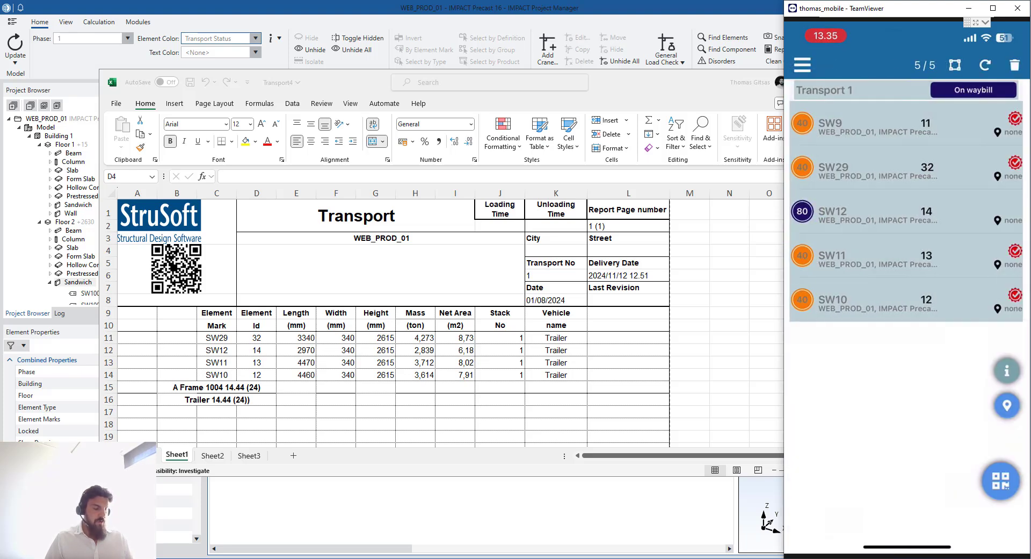
# - Clear the transport selection, select only element SW12 and view its properties
pyautogui.click(999, 65)
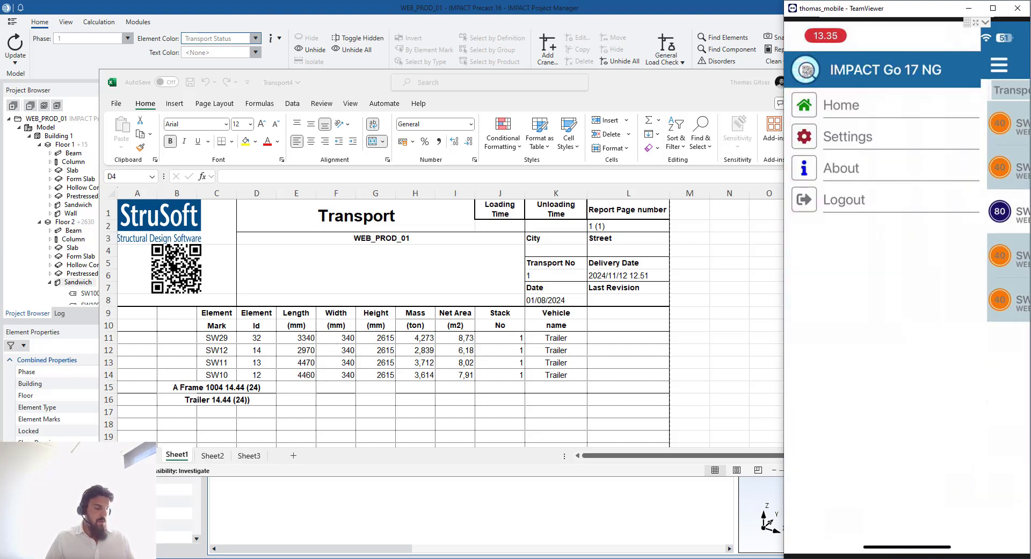
pyautogui.click(1000, 65)
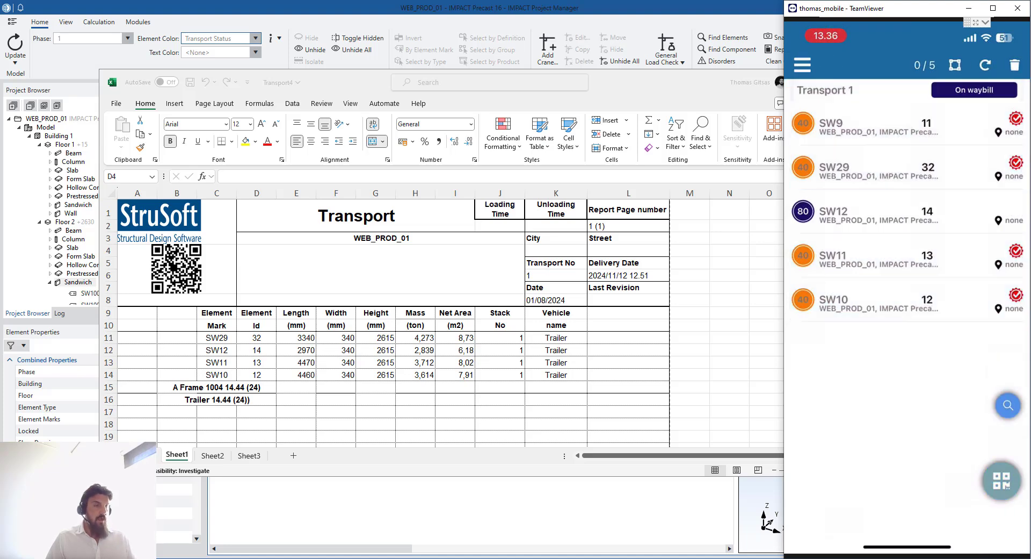
pyautogui.click(920, 219)
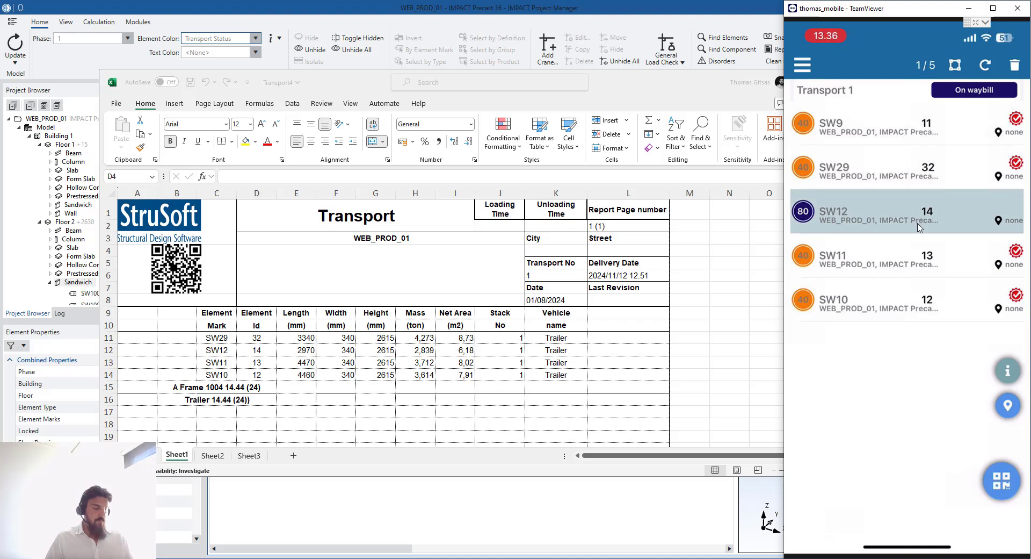
pyautogui.click(1007, 371)
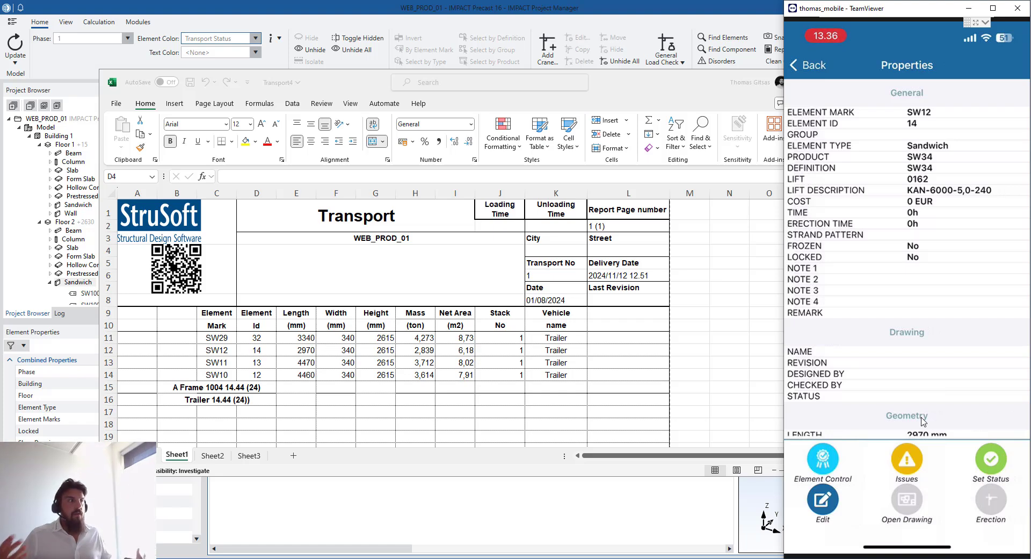
# - Close the phone session, minimize the Excel transport report and enlarge the model view above the transport planning in IMPACT Project Manager
pyautogui.click(1015, 8)
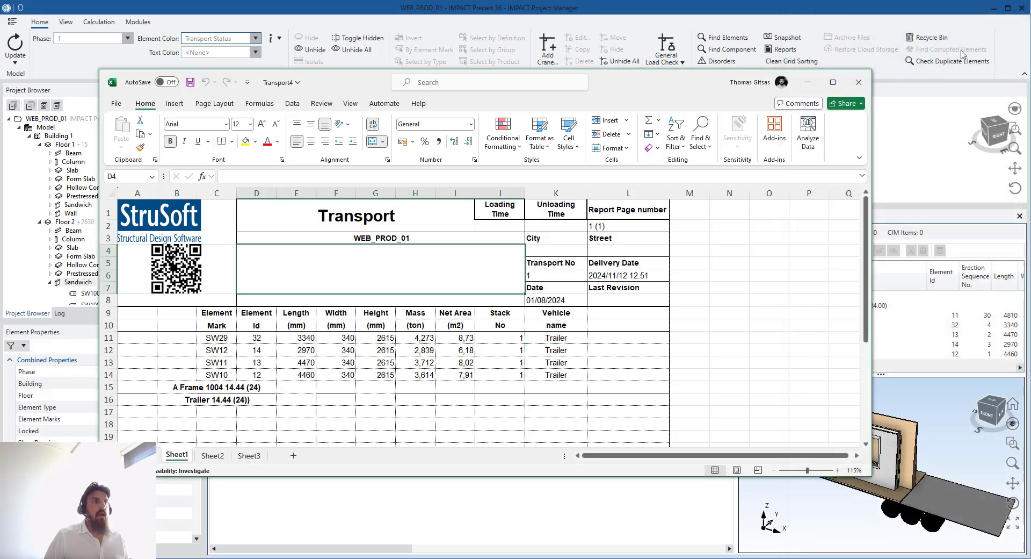
pyautogui.click(809, 82)
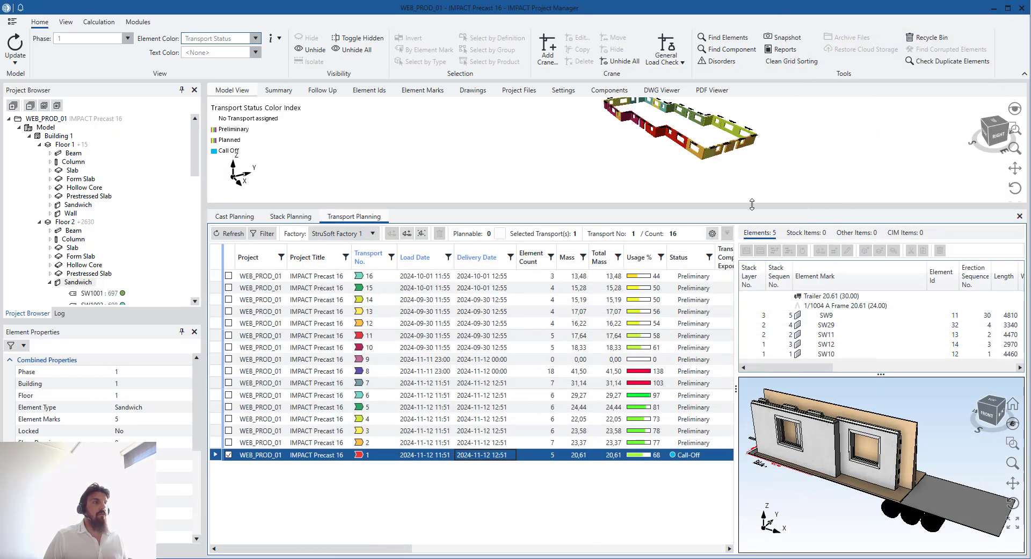
pyautogui.moveTo(752, 205); pyautogui.dragTo(759, 275)
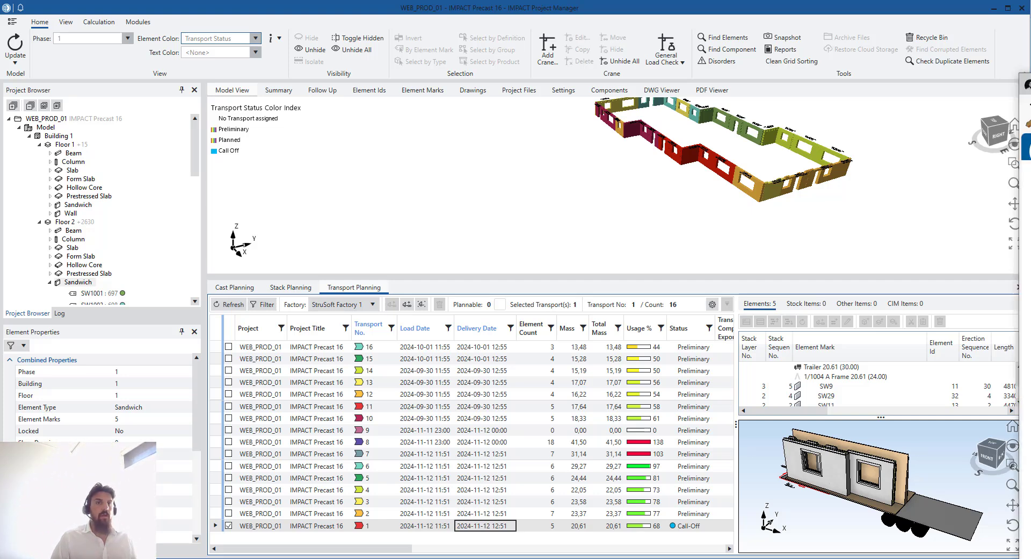
# - Switch to the IMPACT Wiki in the browser, open the IMPACT Production course and look through its table of contents
pyautogui.hotkey('alt', 'Tab')
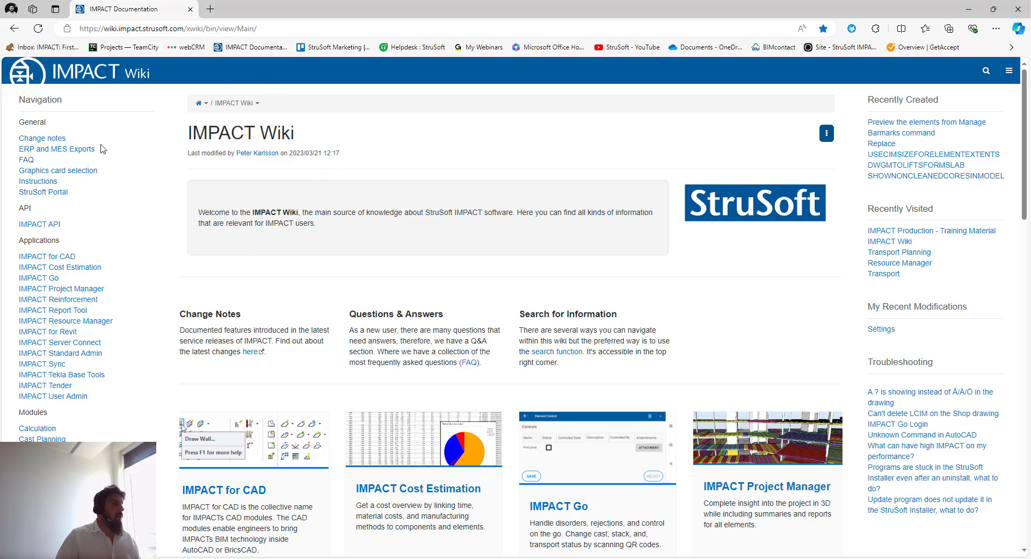
pyautogui.scroll(-3, 101, 155)
pyautogui.scroll(-5, 97, 171)
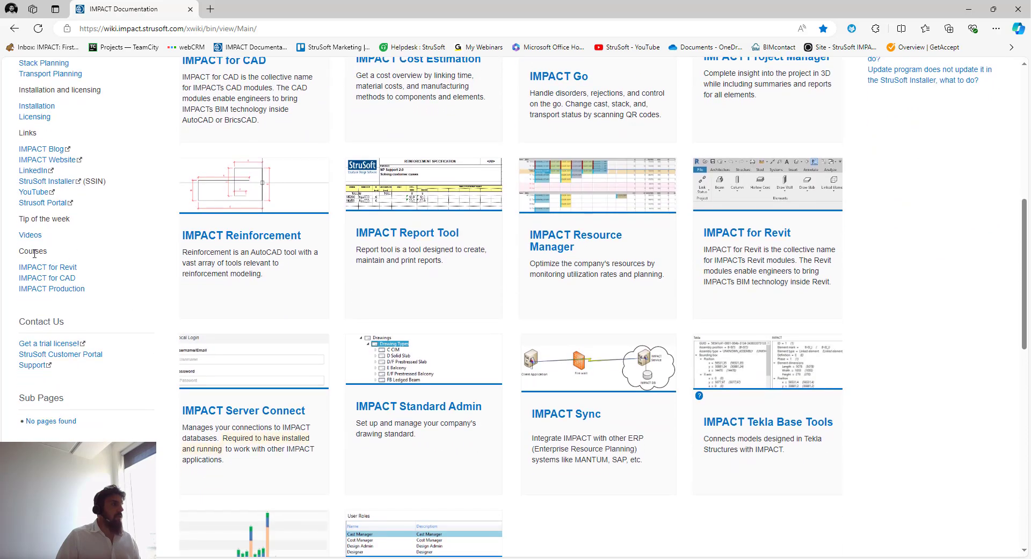
pyautogui.click(60, 289)
pyautogui.scroll(-2, 379, 279)
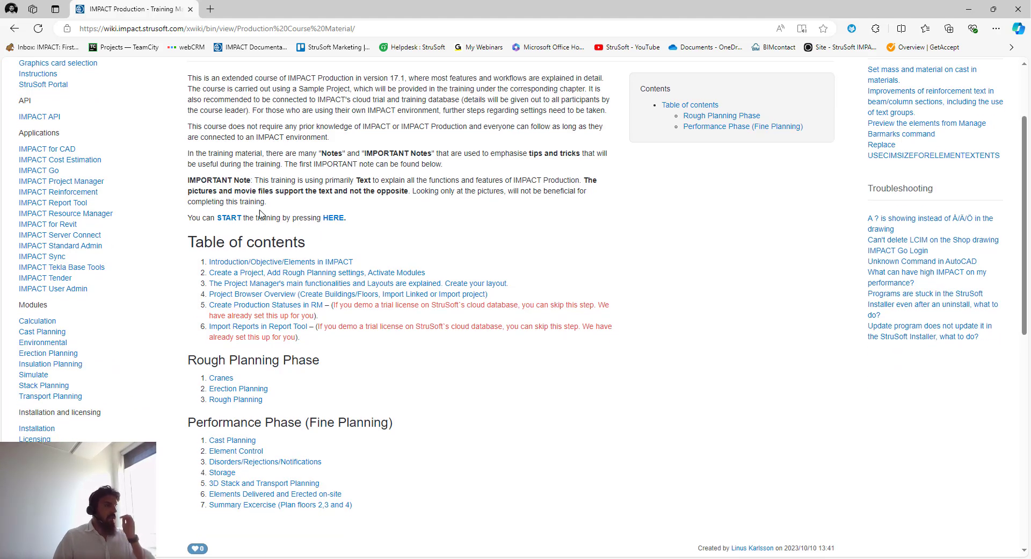
pyautogui.scroll(1, 262, 218)
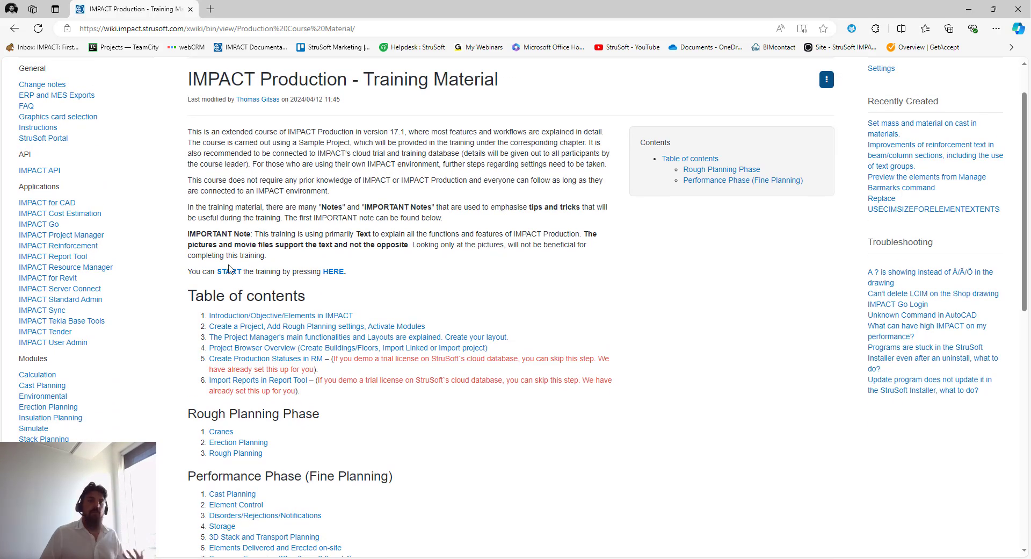